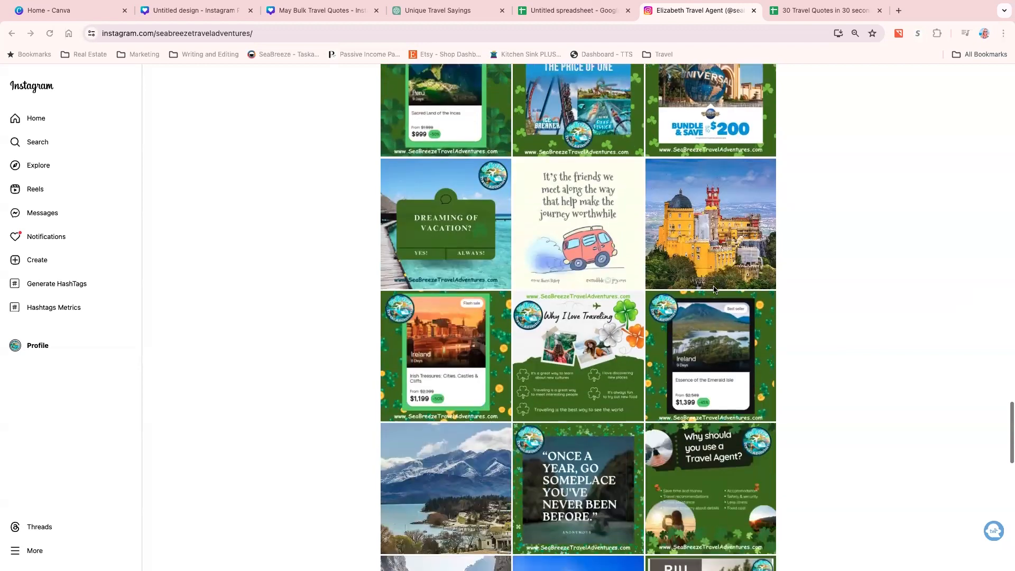
Browse the older St. Patrick's Day and Easter themed posts on the SeaBreeze Travel Adventures Instagram profile.
scroll(713, 289, down, 7)
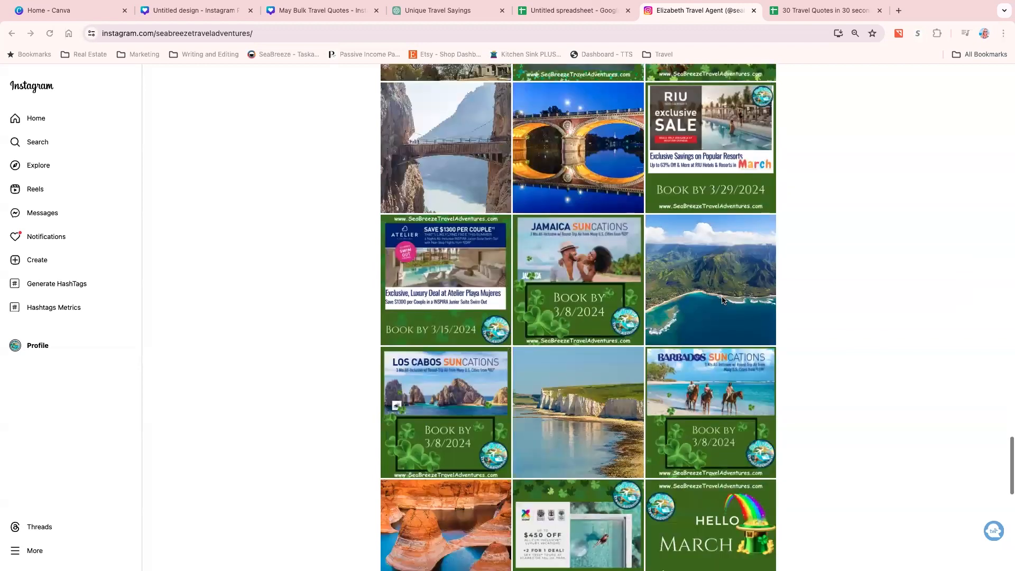
scroll(722, 300, down, 1)
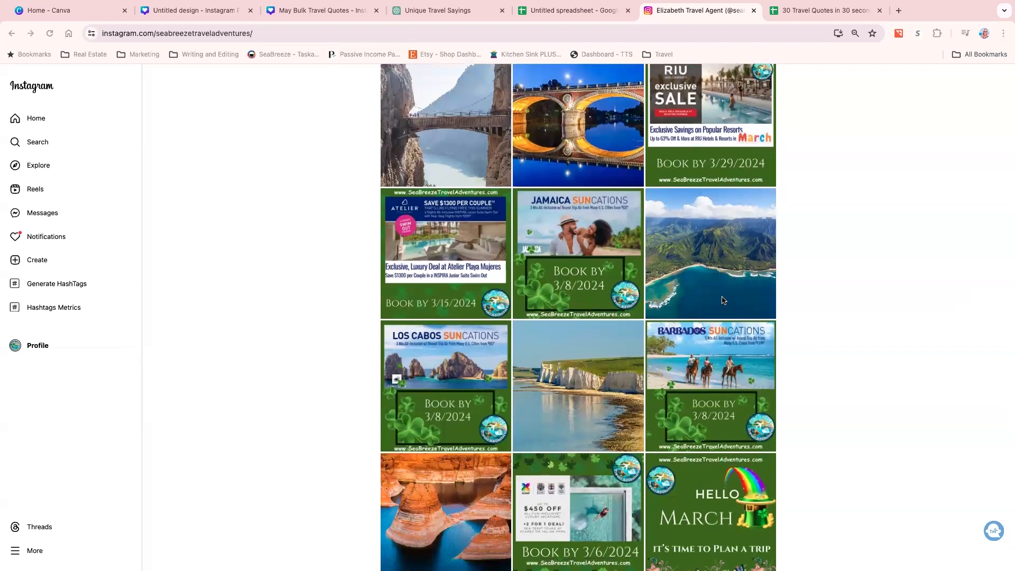
scroll(613, 346, up, 3)
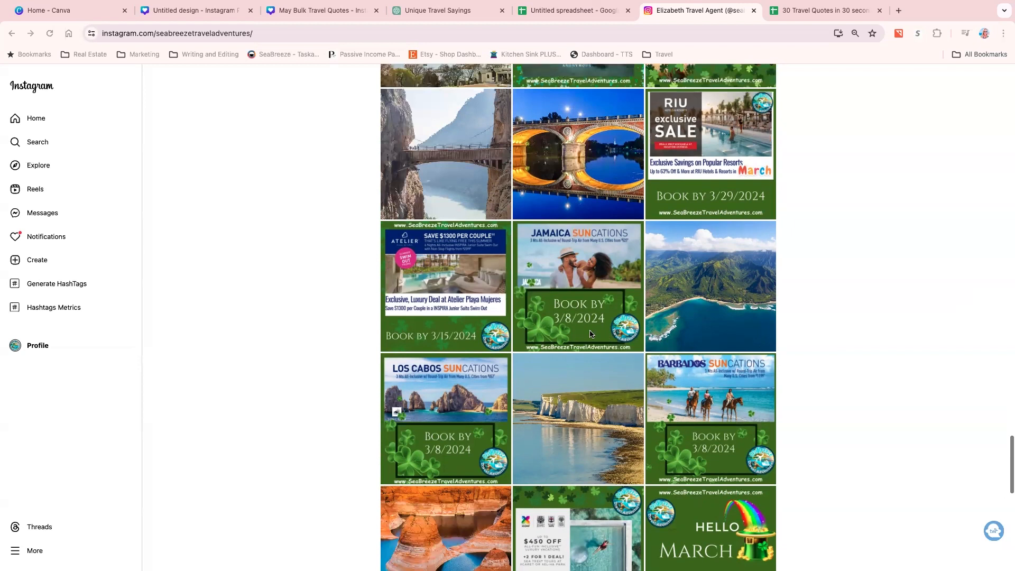
scroll(588, 275, up, 4)
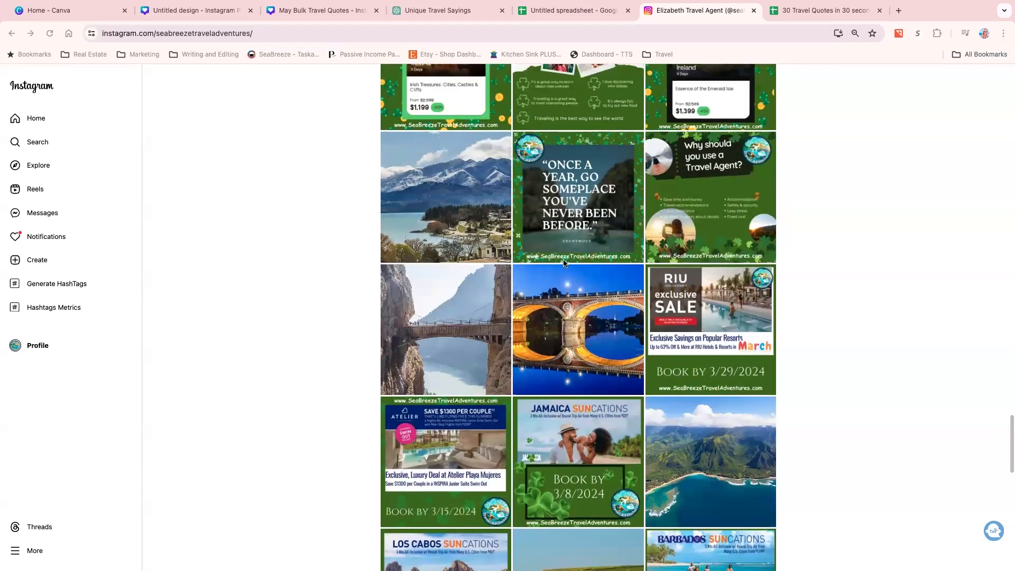
scroll(589, 274, up, 3)
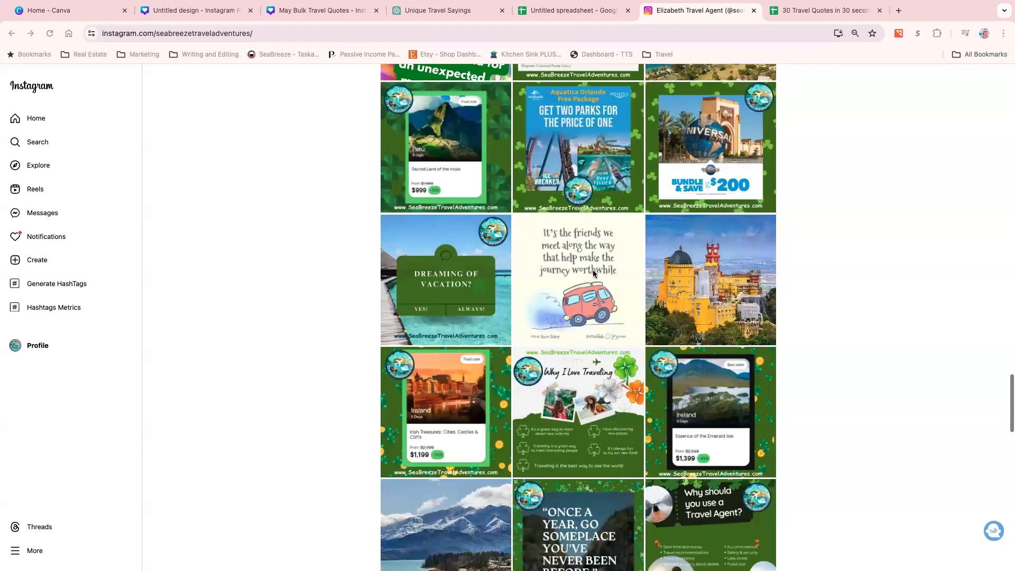
scroll(594, 274, up, 6)
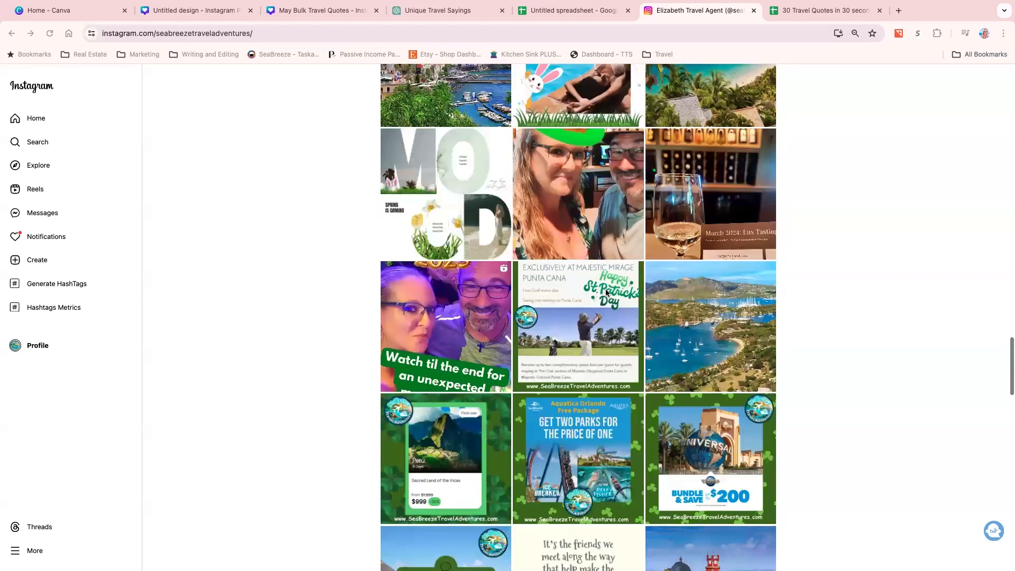
scroll(608, 291, up, 5)
scroll(610, 315, up, 3)
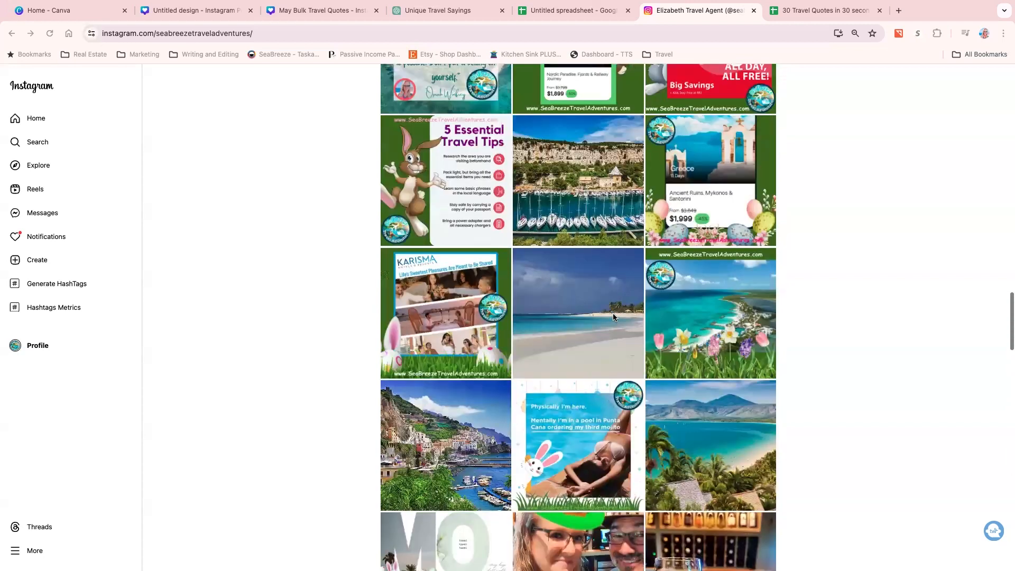
scroll(613, 314, up, 6)
scroll(616, 329, up, 5)
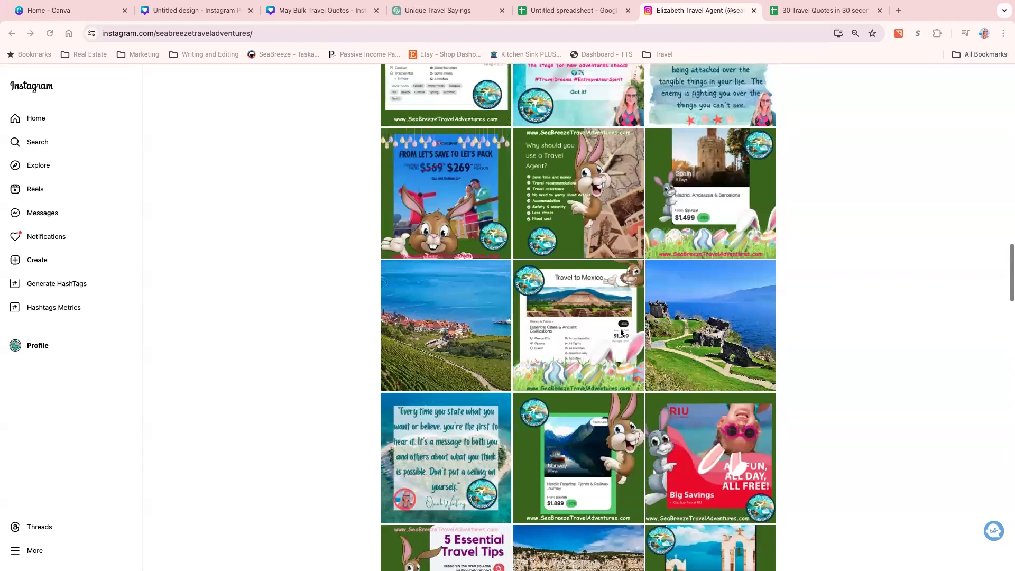
scroll(631, 304, up, 3)
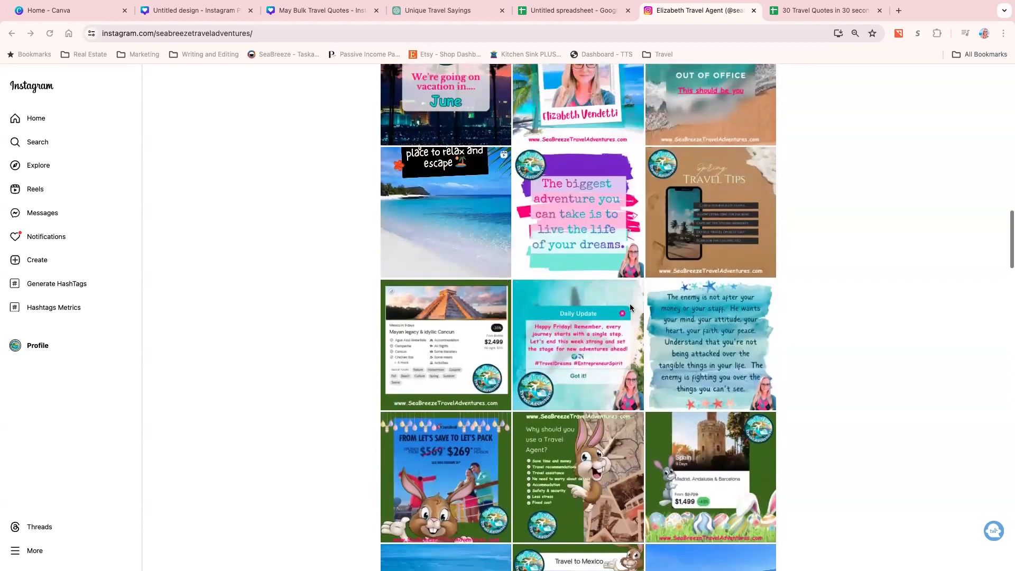
Examine the newer spring and summer posts on the profile, including the quote graphics, up to the most recent row.
scroll(633, 304, up, 1)
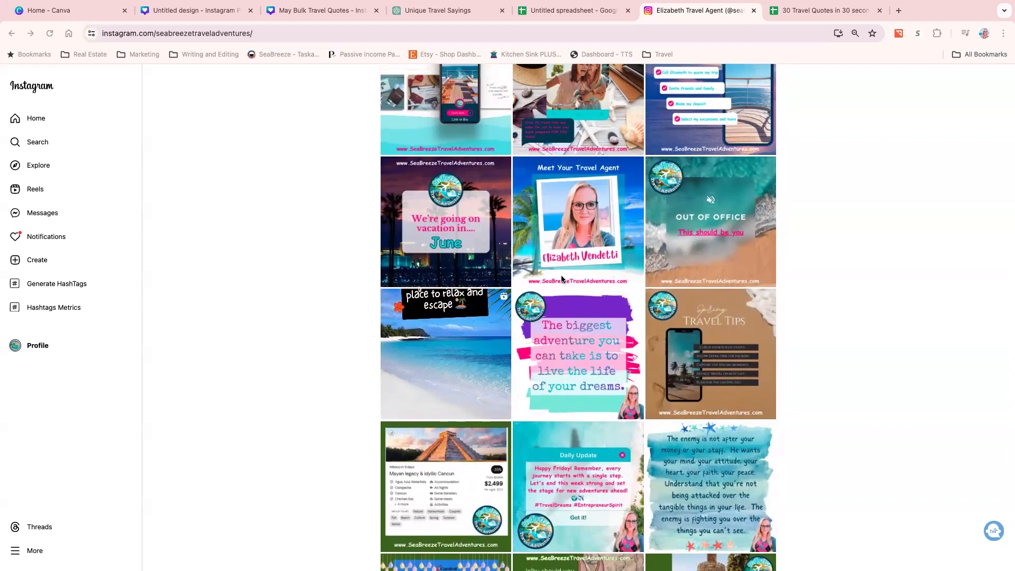
scroll(561, 279, up, 3)
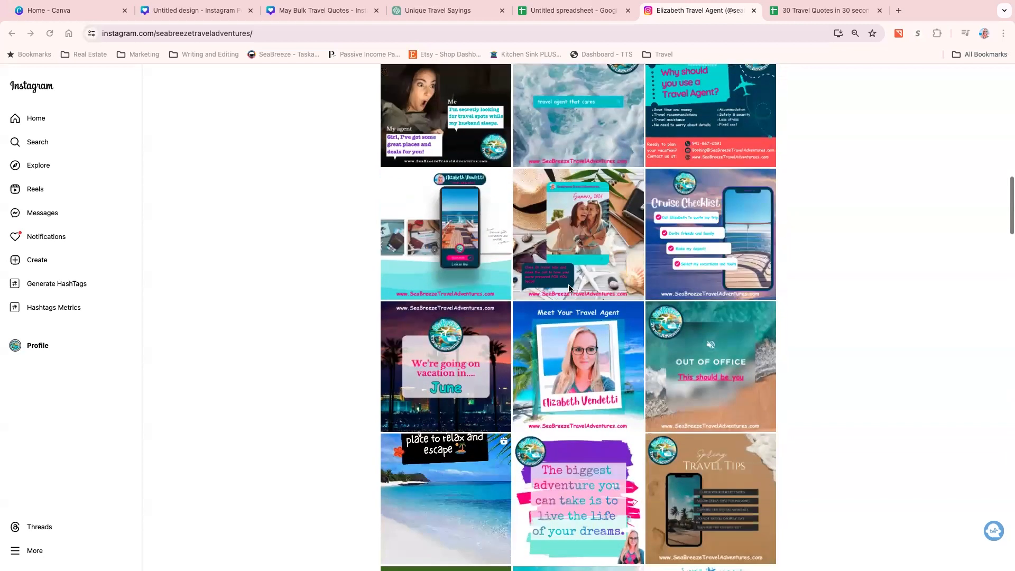
scroll(568, 288, up, 3)
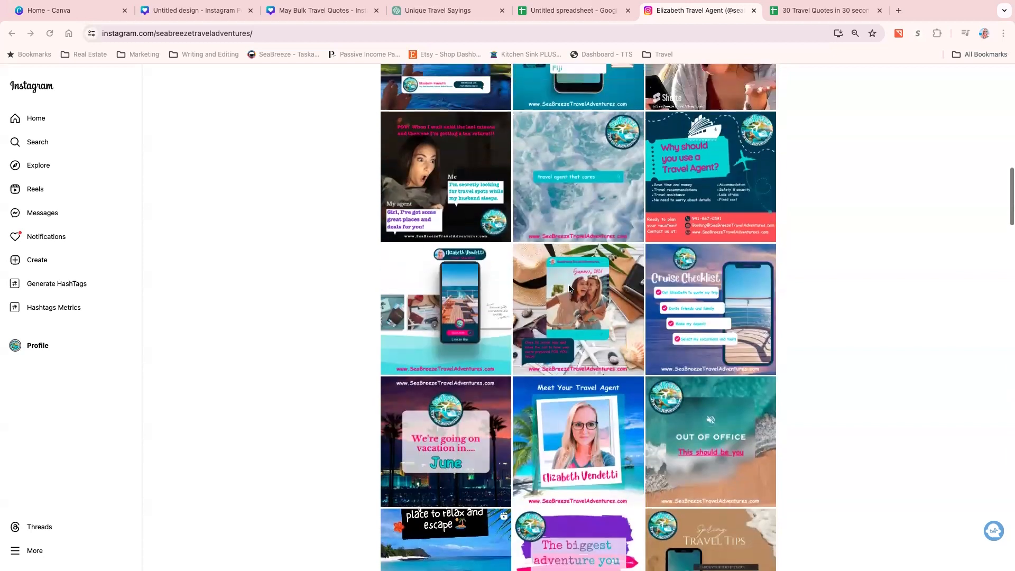
scroll(568, 288, up, 2)
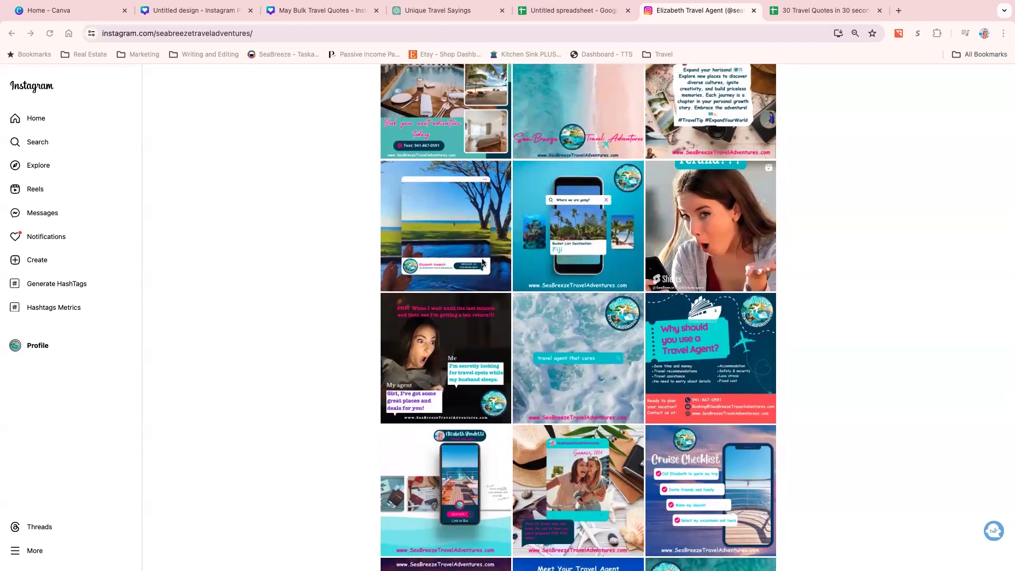
scroll(572, 288, up, 2)
scroll(572, 288, up, 2)
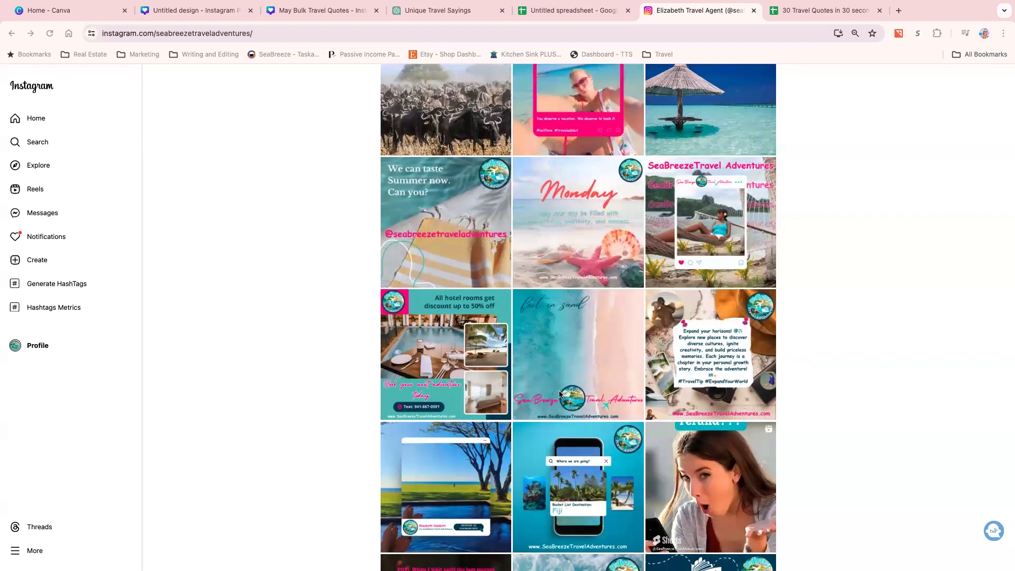
scroll(559, 392, up, 2)
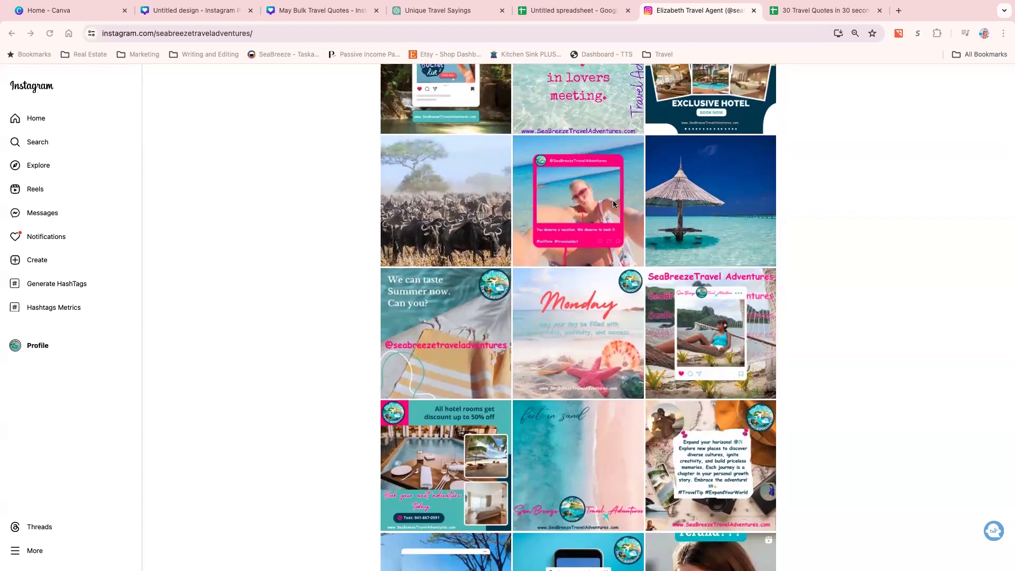
scroll(698, 277, up, 1)
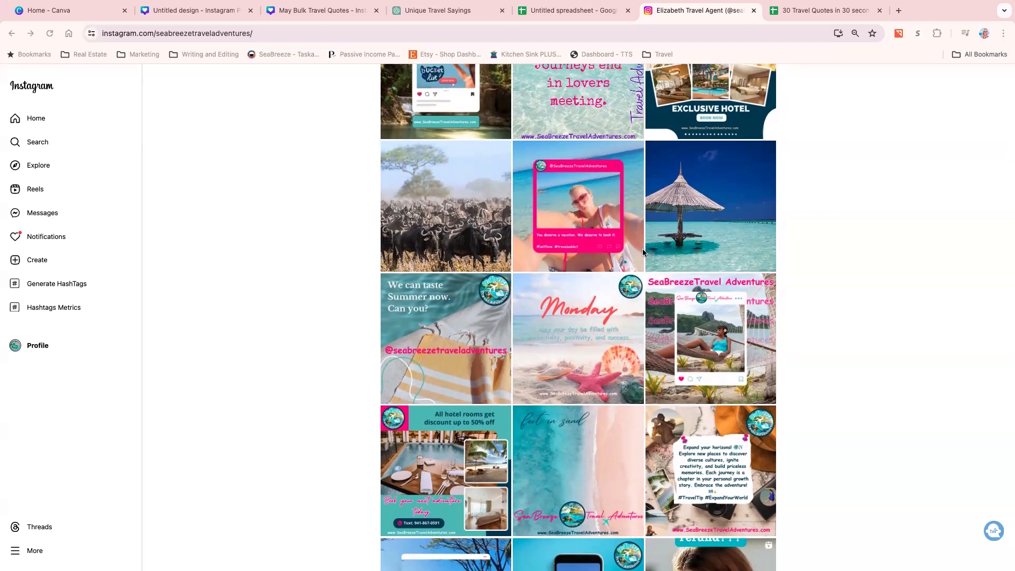
scroll(644, 252, up, 3)
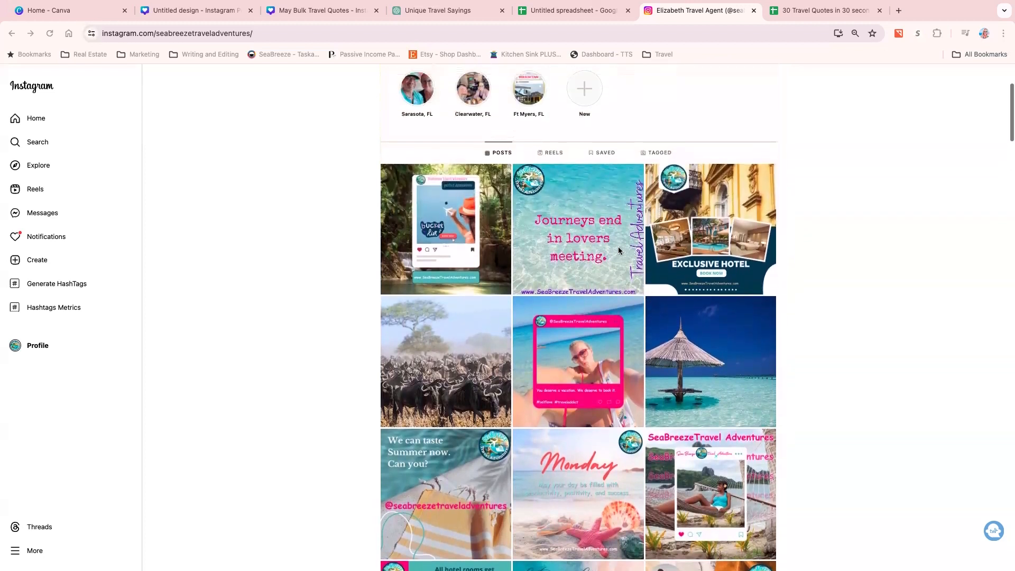
scroll(600, 245, down, 2)
scroll(861, 286, down, 3)
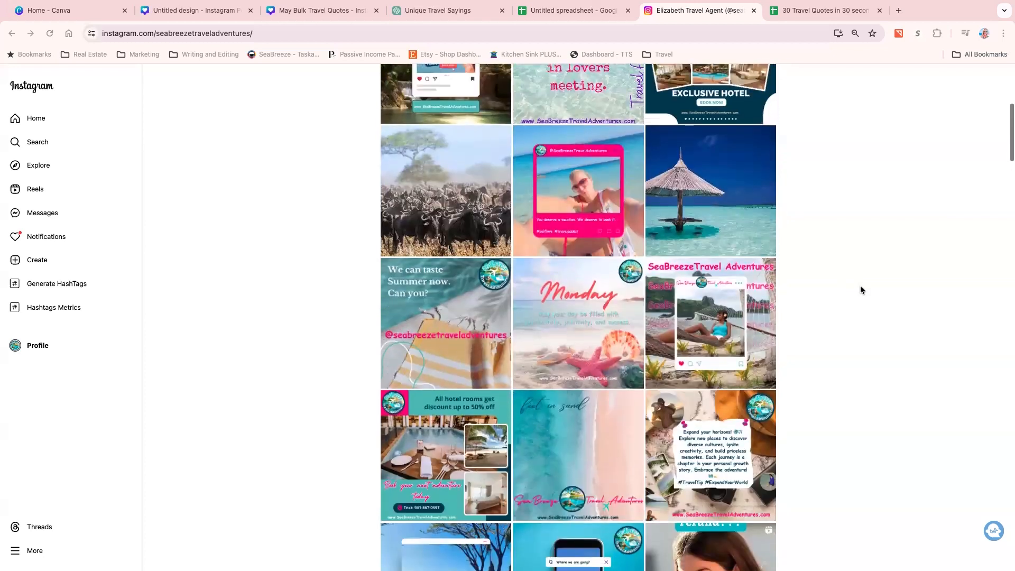
scroll(860, 286, down, 1)
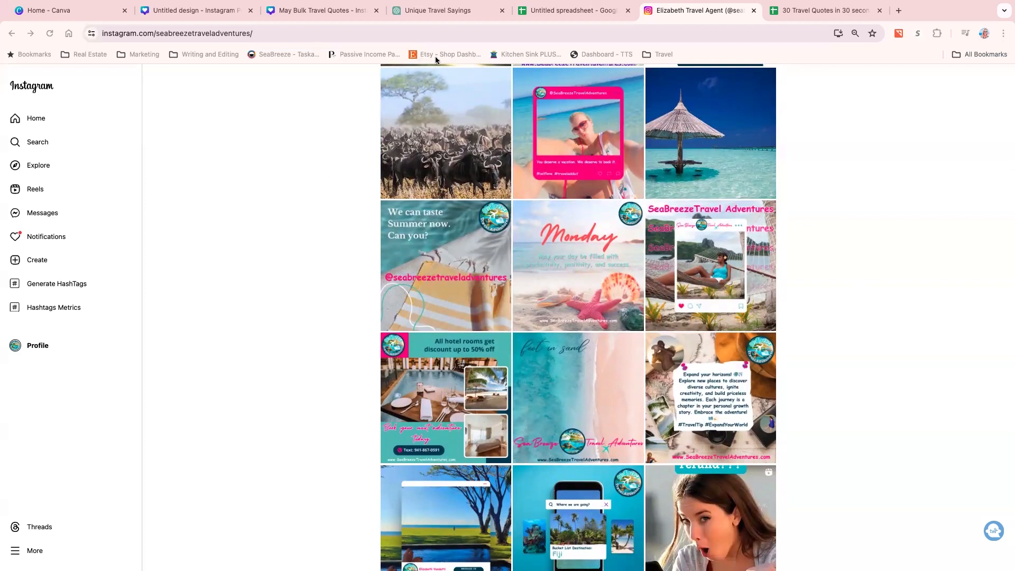
Switch to the Unique Travel Sayings chat in ChatGPT and review the opening prompt for 30 one-sentence travel sayings.
click(457, 11)
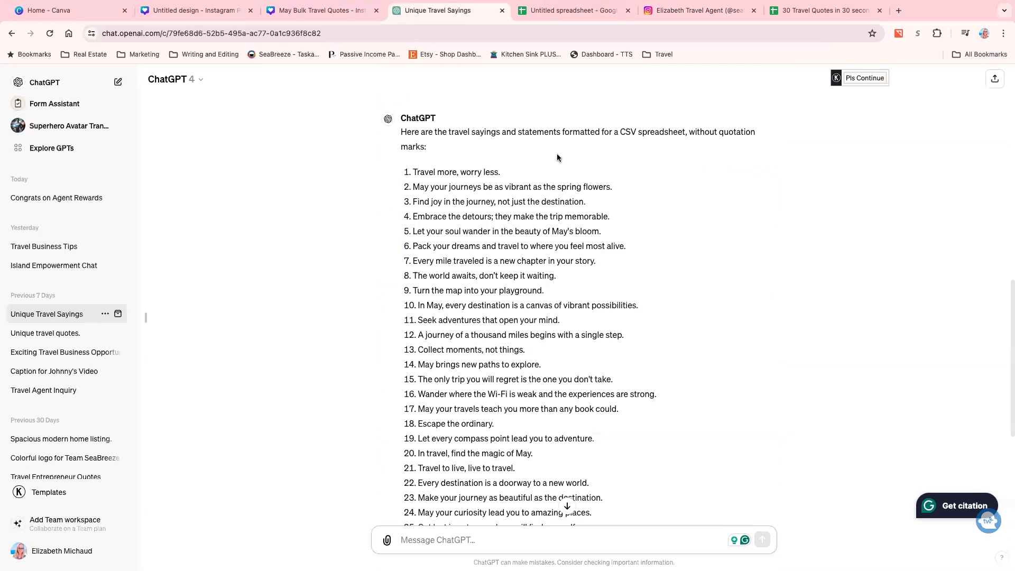
scroll(557, 157, up, 2)
scroll(557, 153, down, 2)
scroll(477, 157, up, 10)
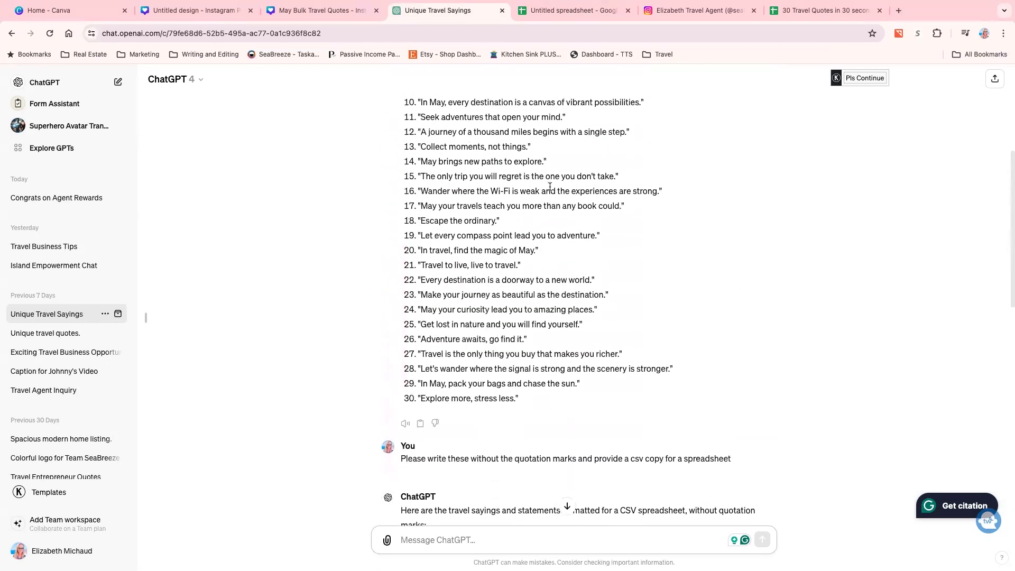
scroll(550, 186, up, 7)
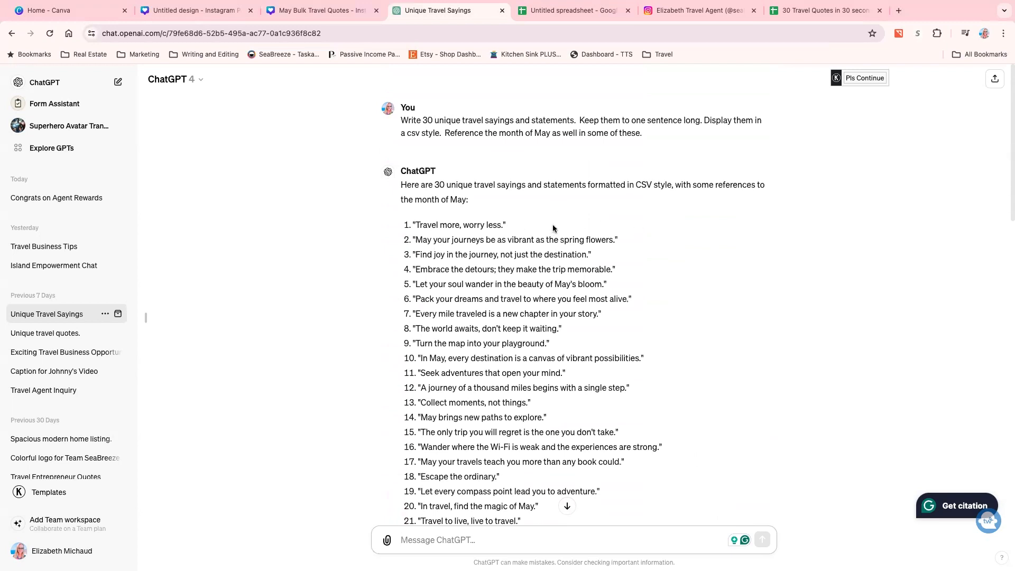
scroll(574, 279, down, 1)
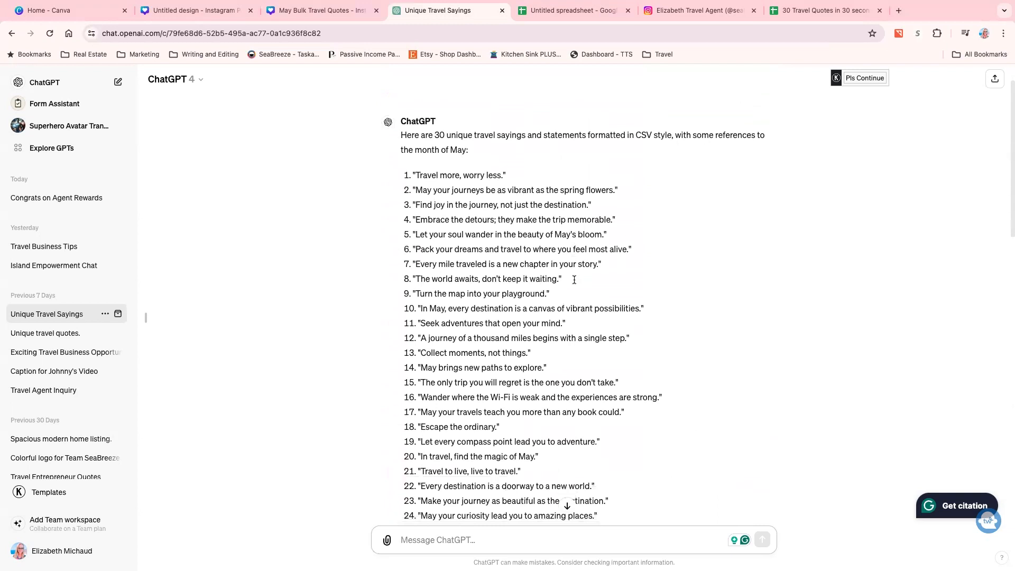
scroll(404, 190, up, 1)
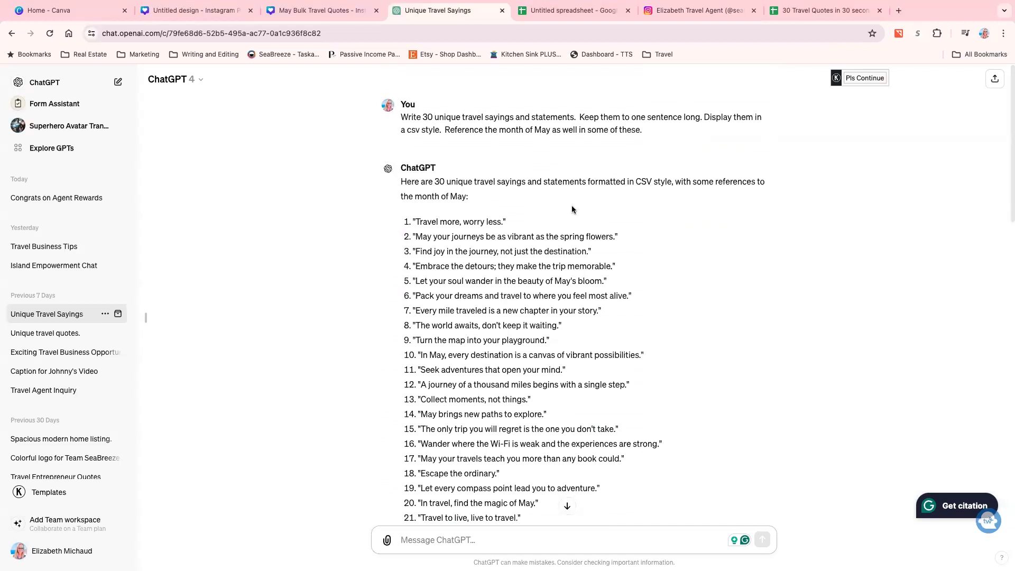
Review the generated sayings and the follow-up prompts for removing quotation marks and formatting the list as a CSV file.
scroll(592, 303, down, 2)
scroll(592, 304, down, 3)
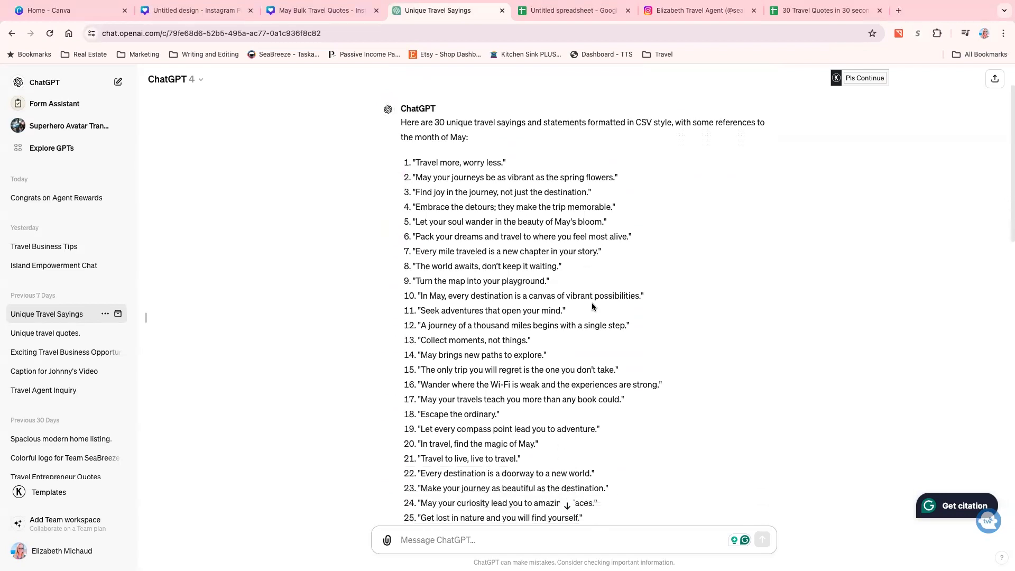
scroll(591, 308, down, 4)
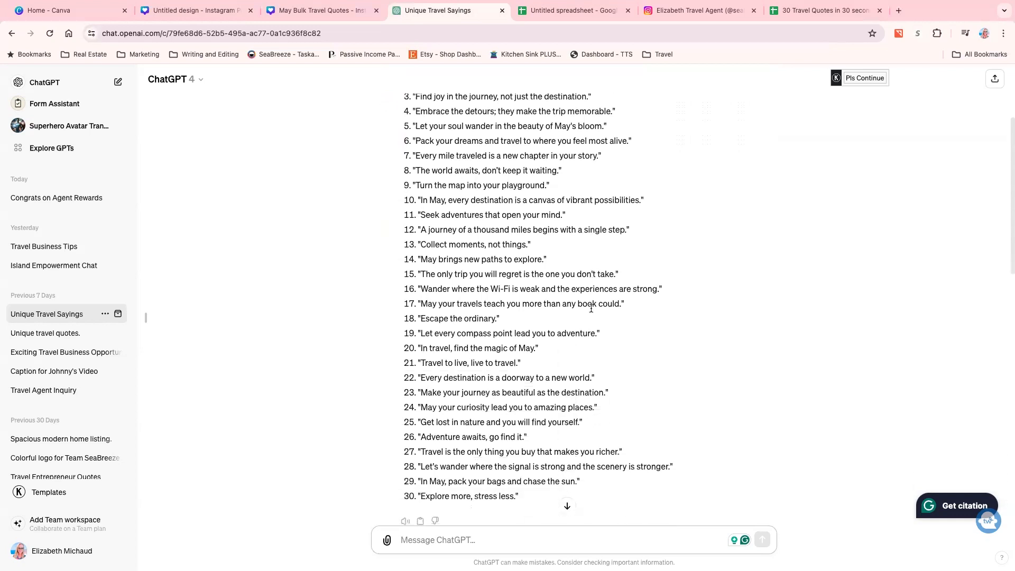
scroll(608, 415, down, 5)
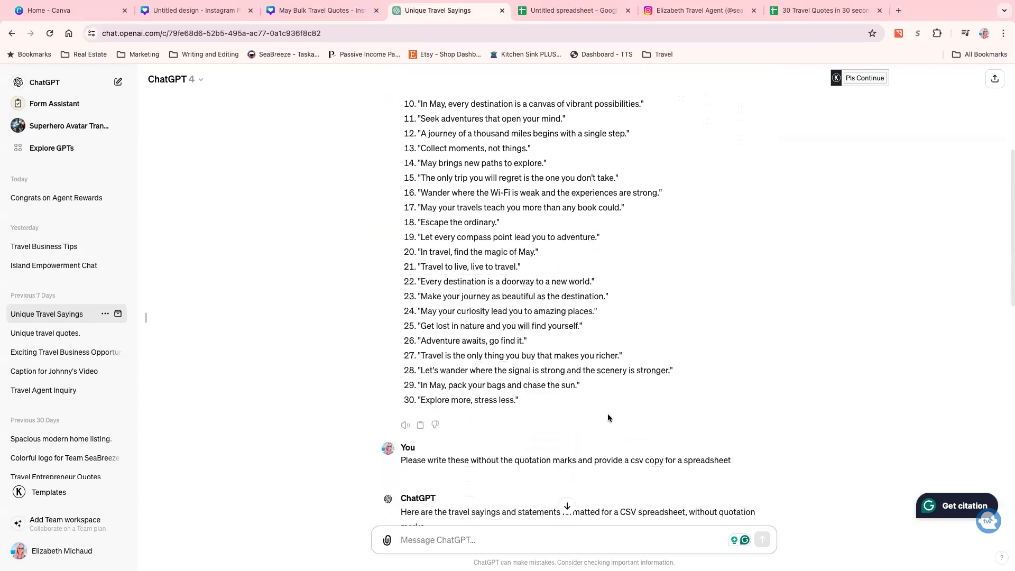
scroll(610, 411, down, 6)
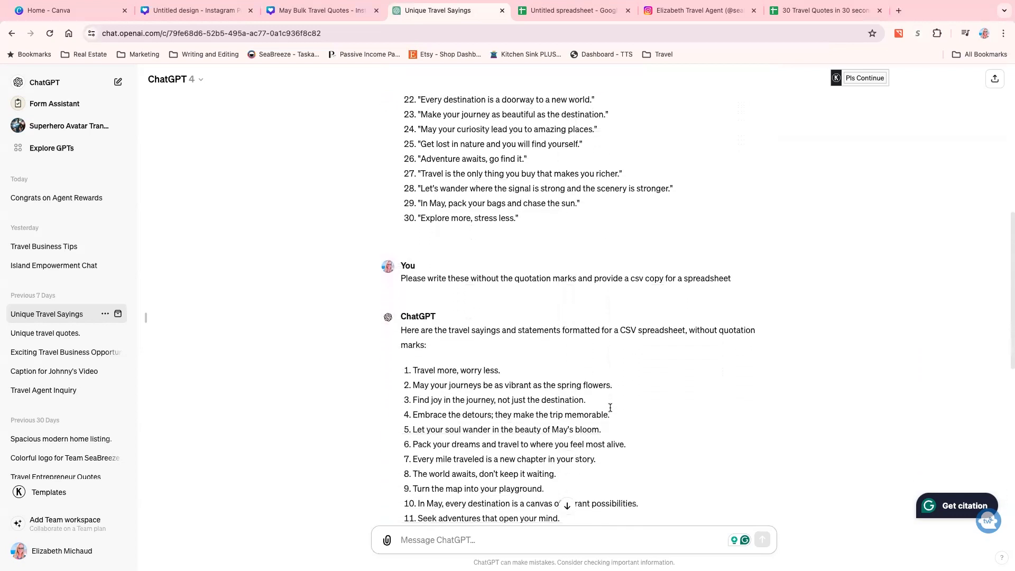
scroll(611, 411, down, 1)
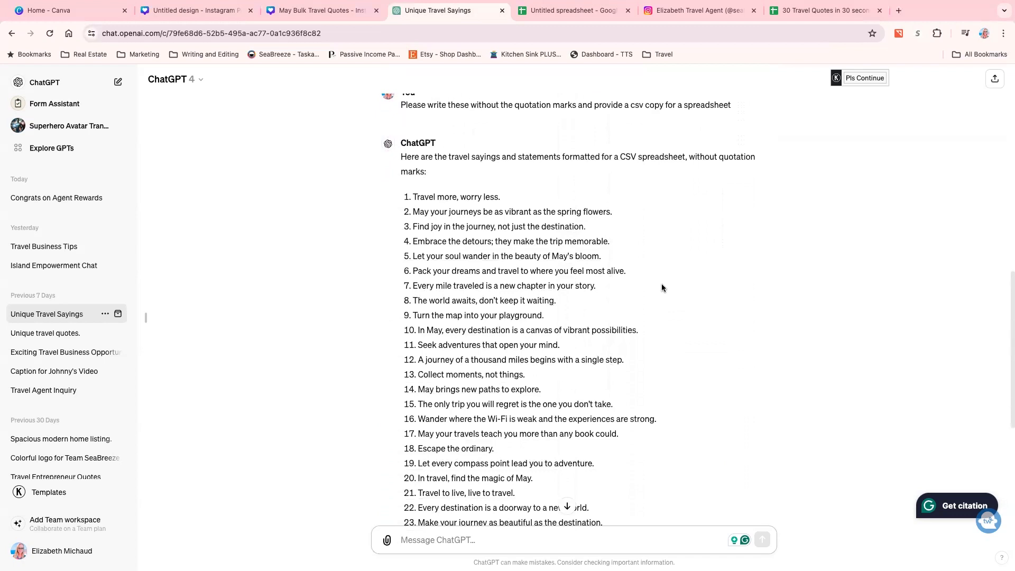
scroll(659, 286, down, 1)
scroll(667, 490, down, 4)
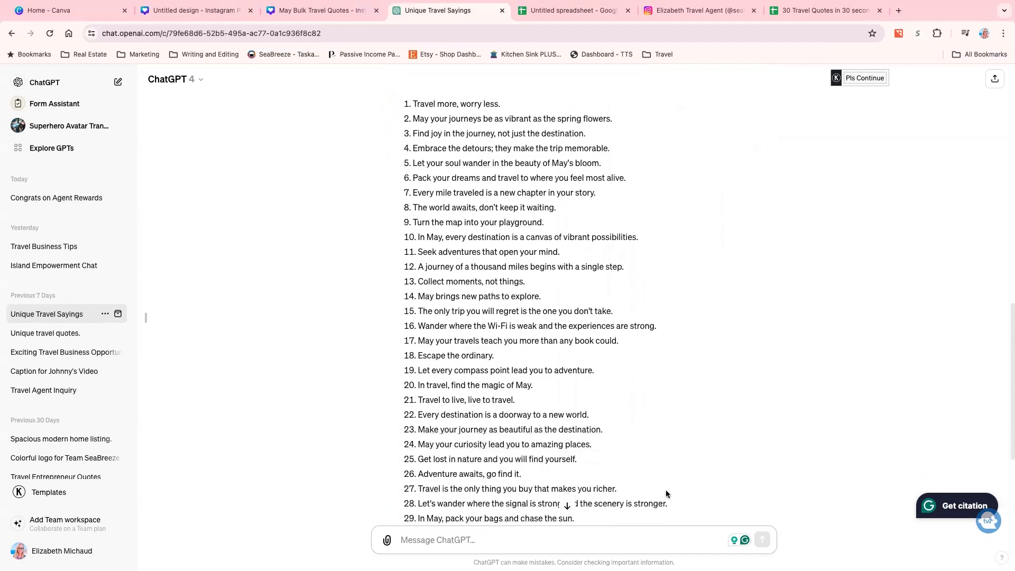
scroll(664, 487, down, 3)
scroll(645, 475, down, 1)
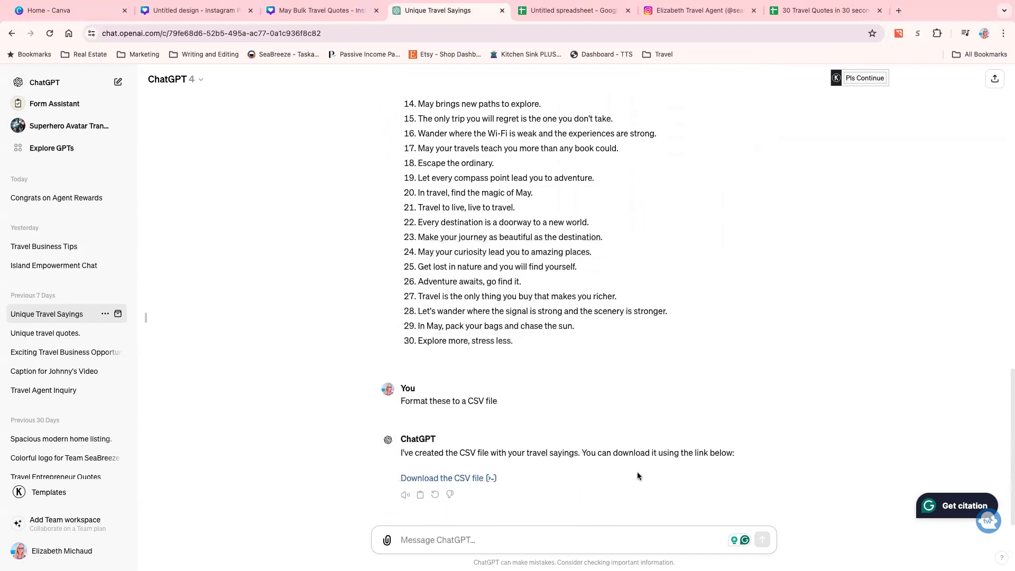
scroll(629, 381, up, 5)
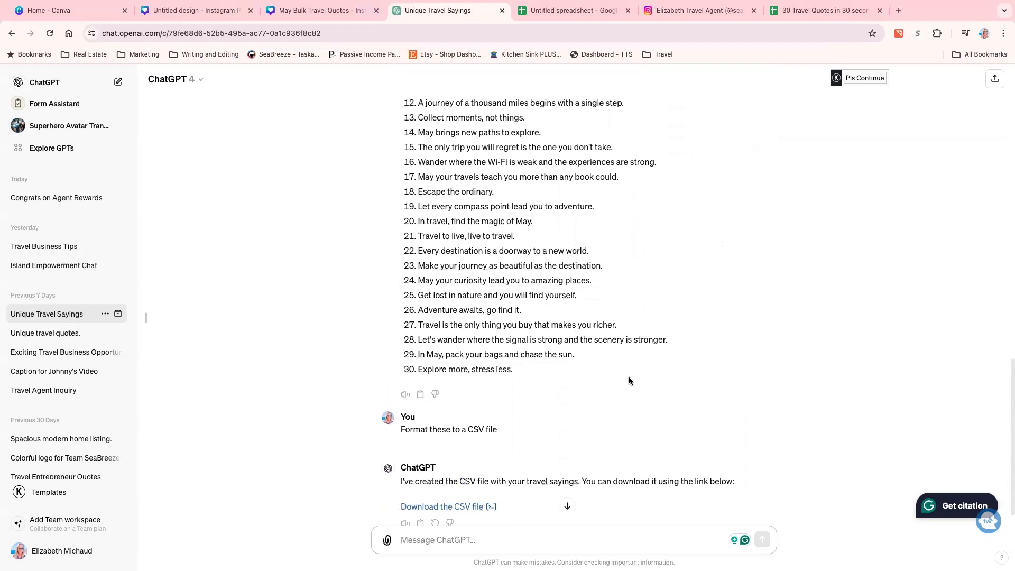
scroll(629, 379, up, 1)
scroll(629, 380, down, 1)
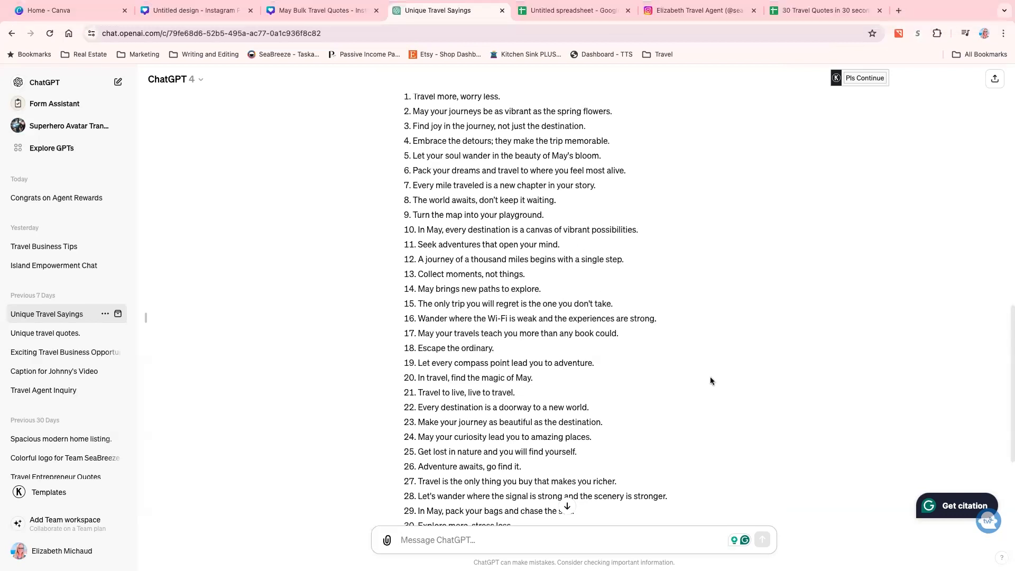
Copy the full list of 30 travel sayings from the ChatGPT response, from "Travel more, worry less." through "Explore more, stress less.".
click(560, 15)
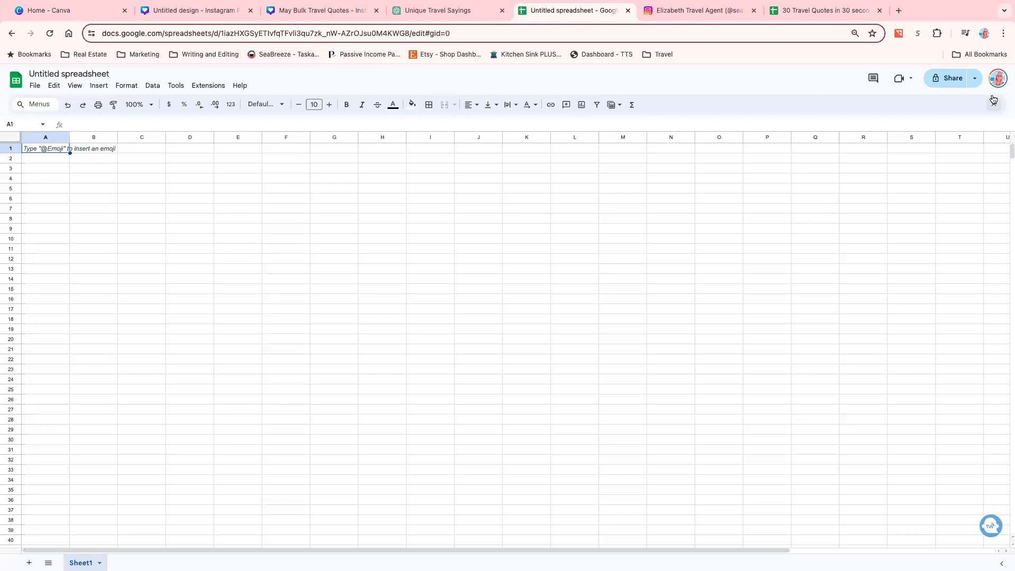
click(443, 12)
scroll(538, 175, up, 1)
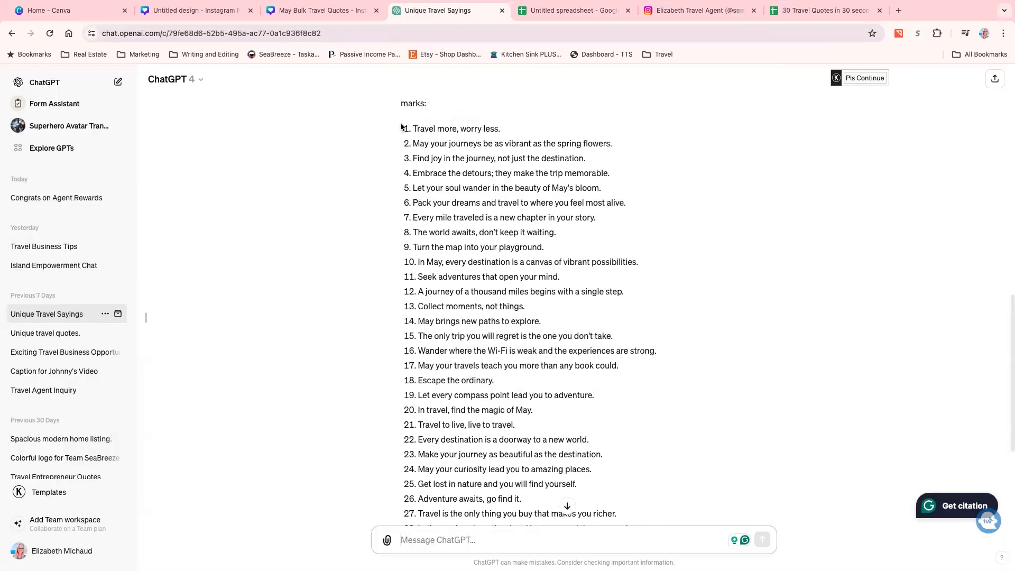
scroll(344, 174, down, 2)
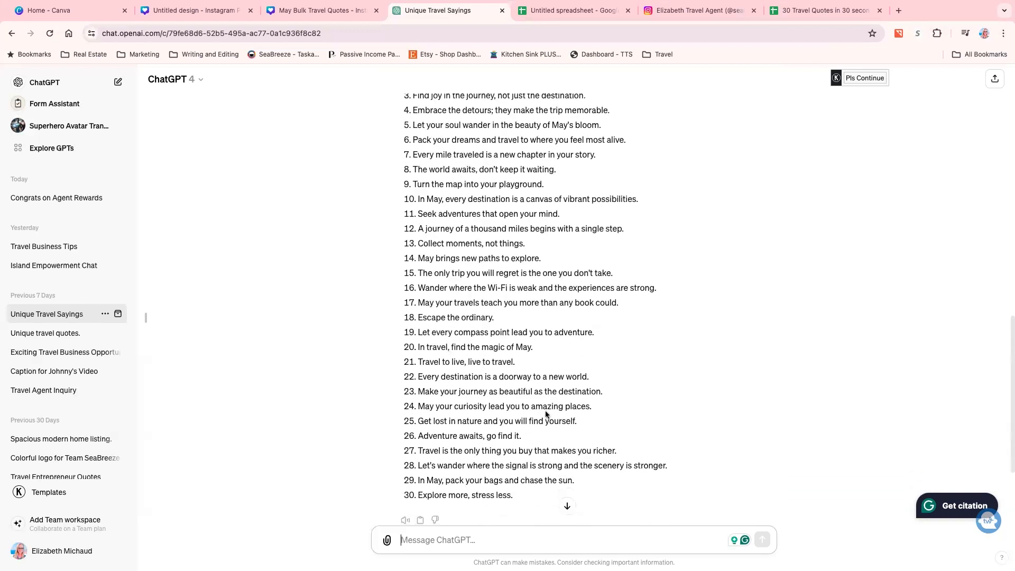
scroll(539, 125, up, 2)
drag(414, 117, 532, 465)
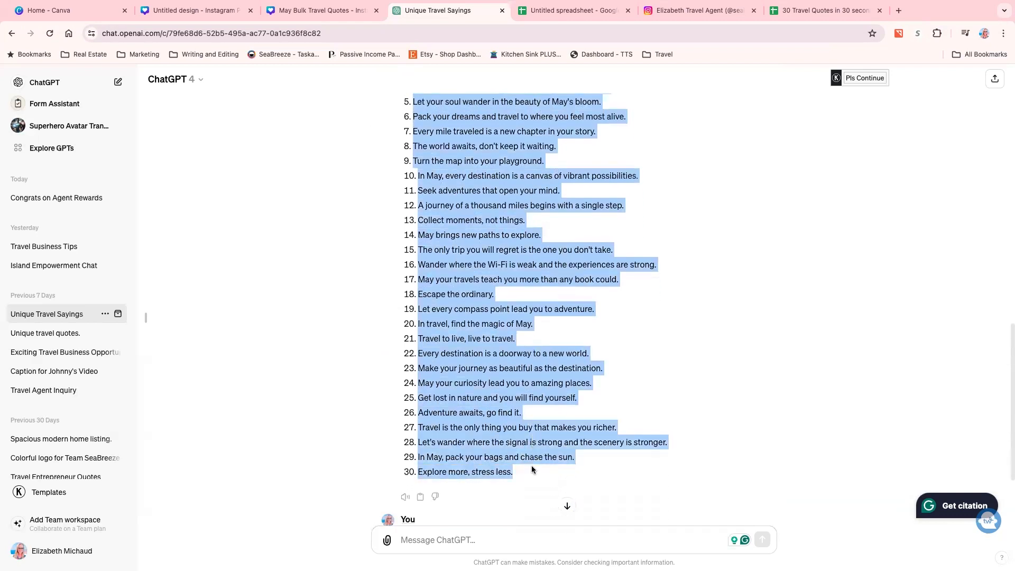
key(ctrl+c)
Switch to the untitled Google Sheets spreadsheet and paste the copied sayings into column A starting at cell A2.
click(561, 16)
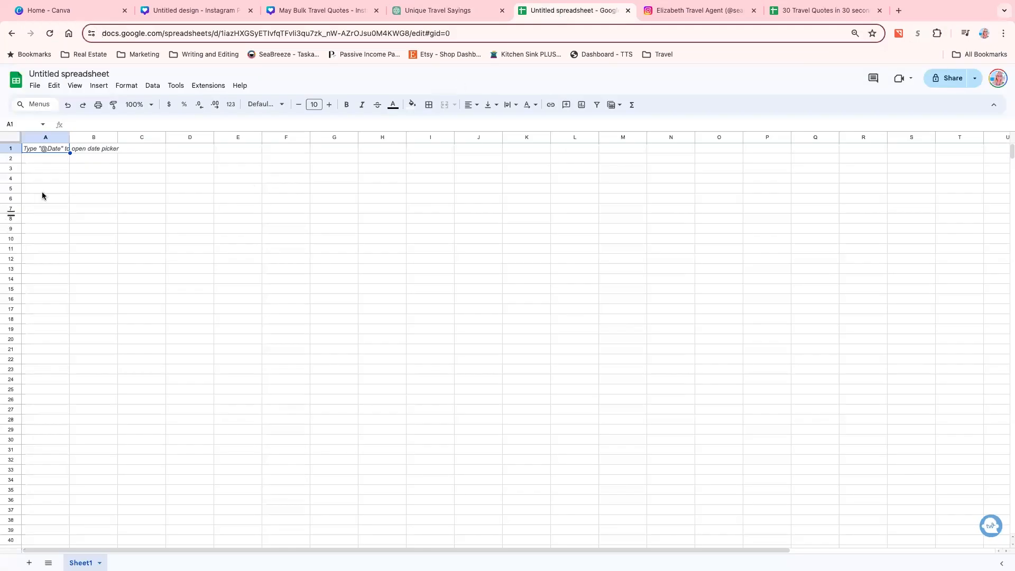
right_click(46, 156)
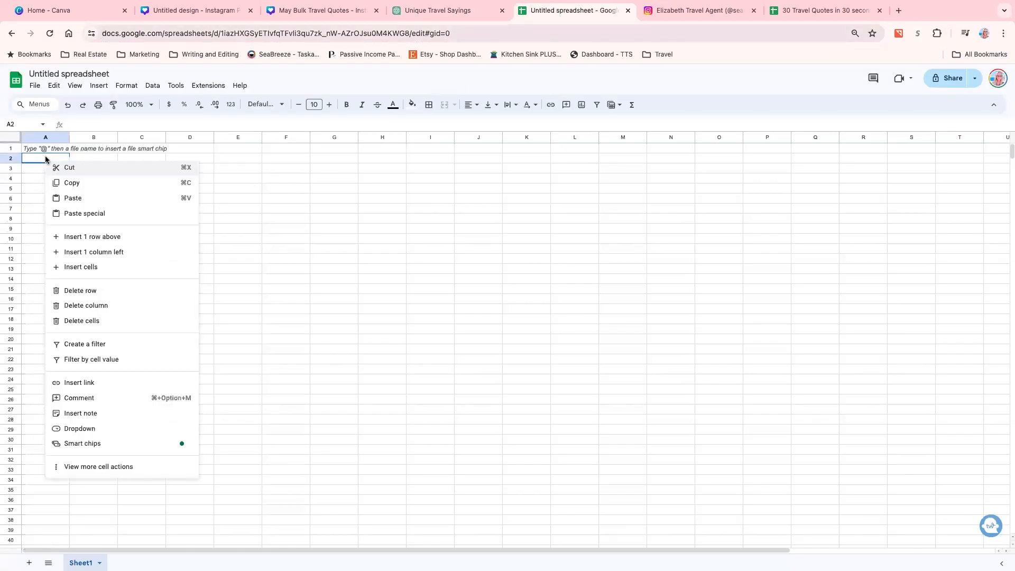
click(70, 198)
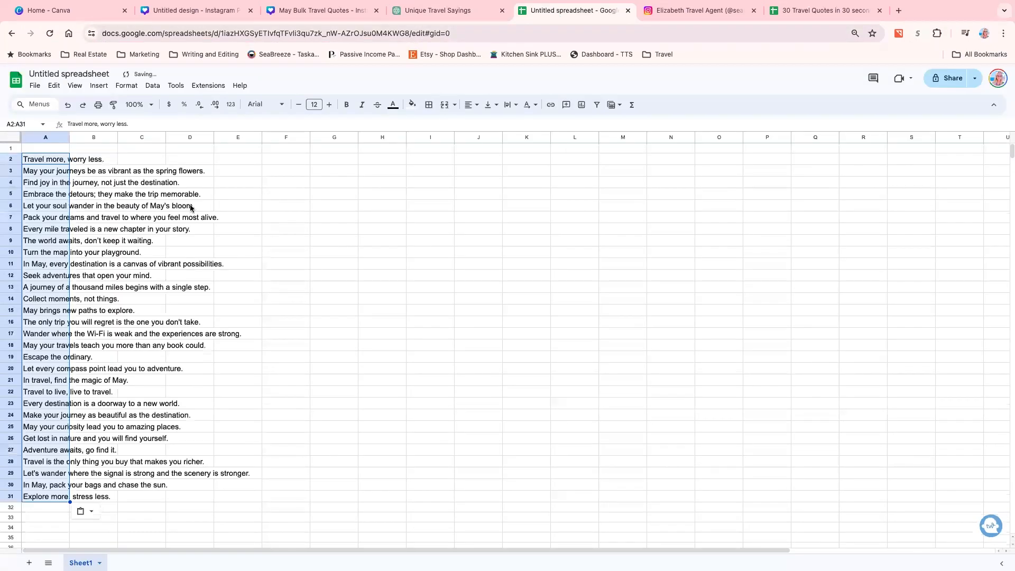
Enter the column header Quote in cell A1 above the sayings.
click(50, 151)
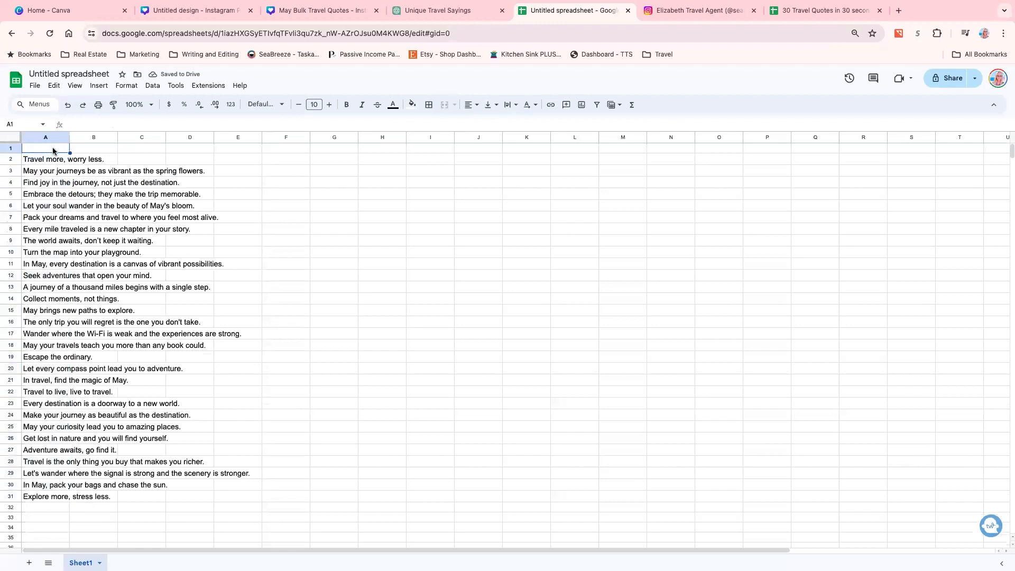
text(Quote)
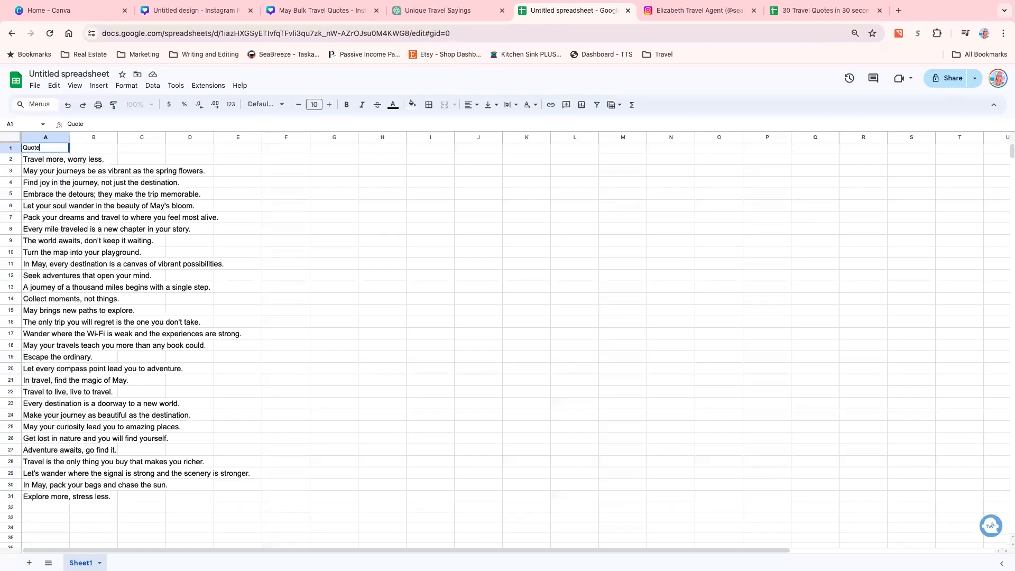
click(317, 180)
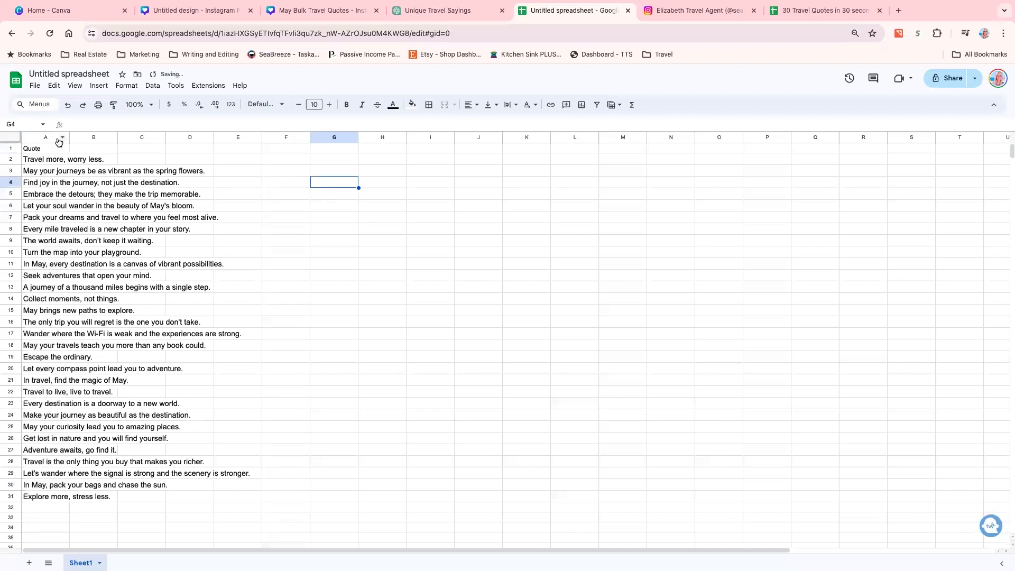
Widen column A until the longest saying fits inside it, and make the Quote header bold.
drag(68, 137, 259, 150)
click(86, 150)
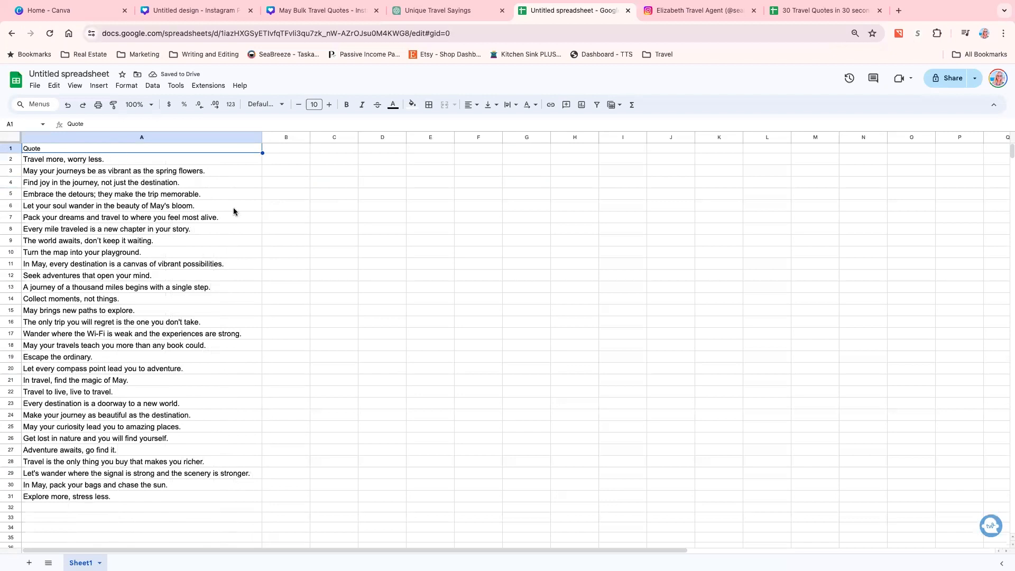
click(331, 227)
click(64, 148)
click(346, 104)
click(292, 151)
text(Author)
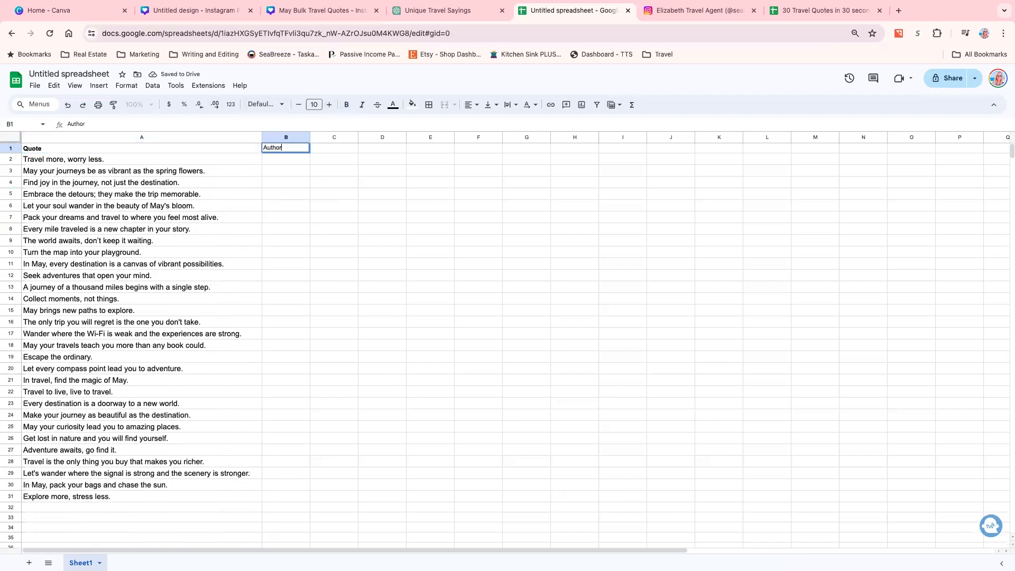
key(Return)
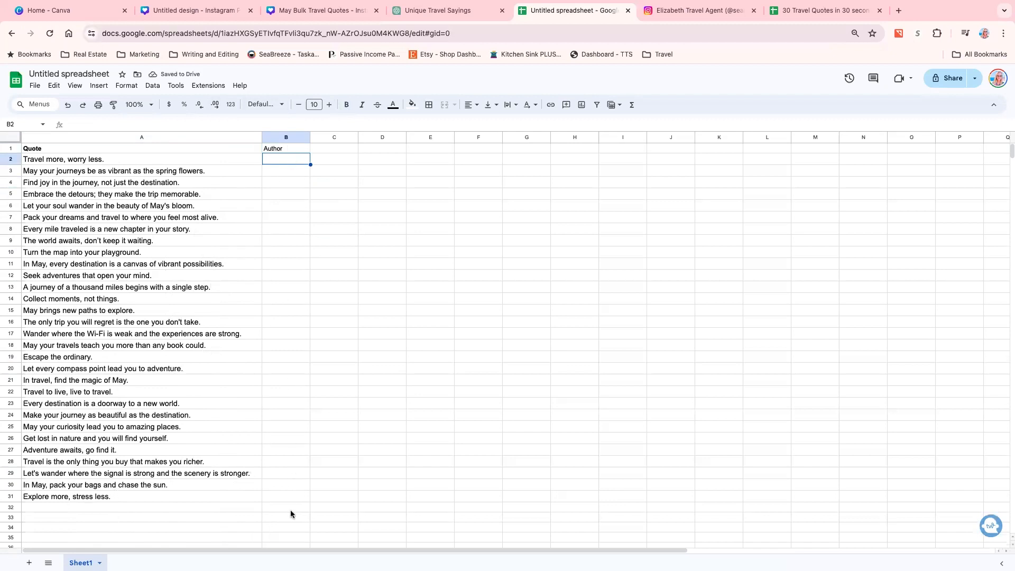
click(288, 139)
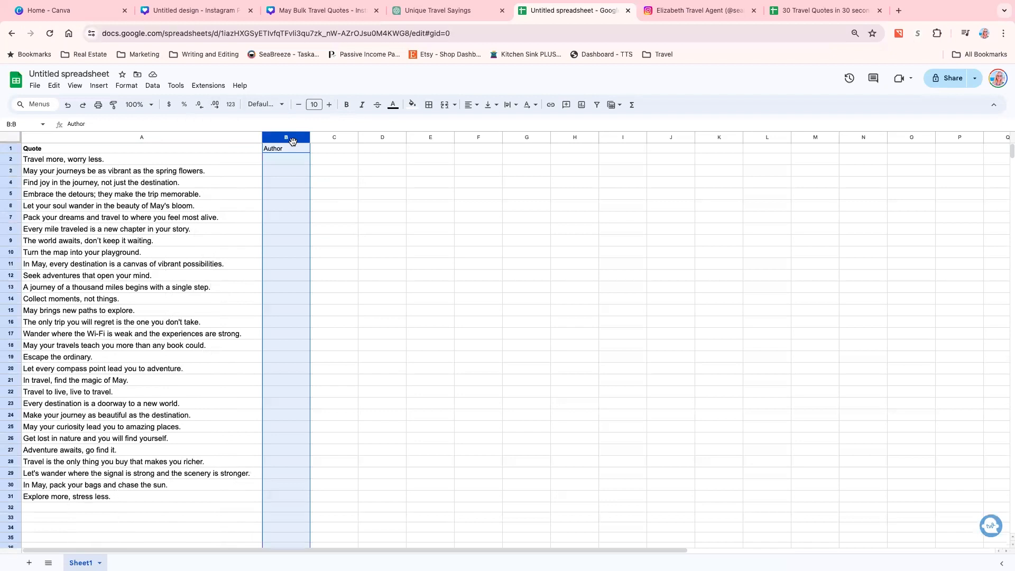
click(284, 150)
double_click(283, 148)
key(BackSpace)
click(233, 163)
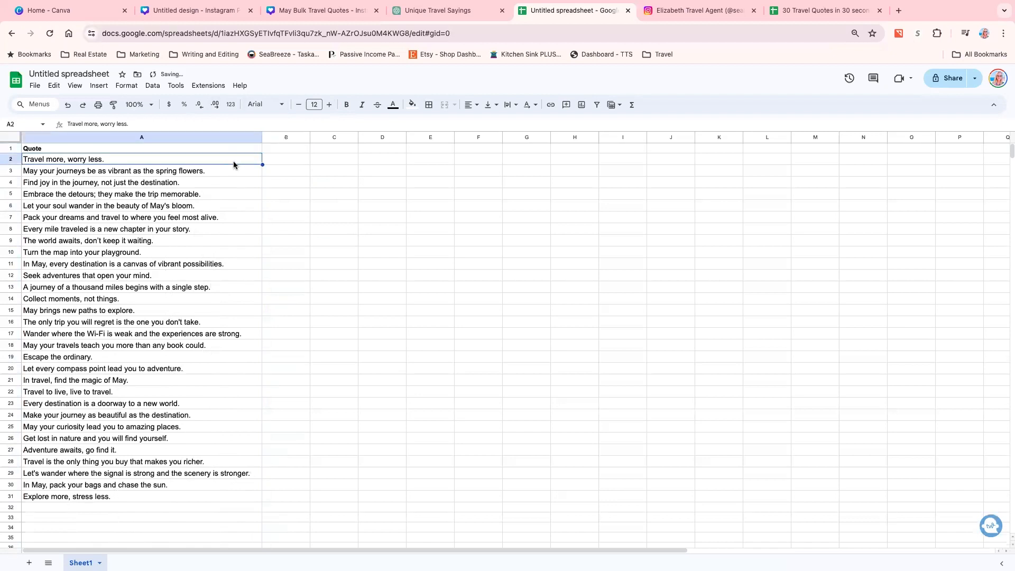
Download the quote spreadsheet as a Comma Separated Values (.csv) file.
click(433, 183)
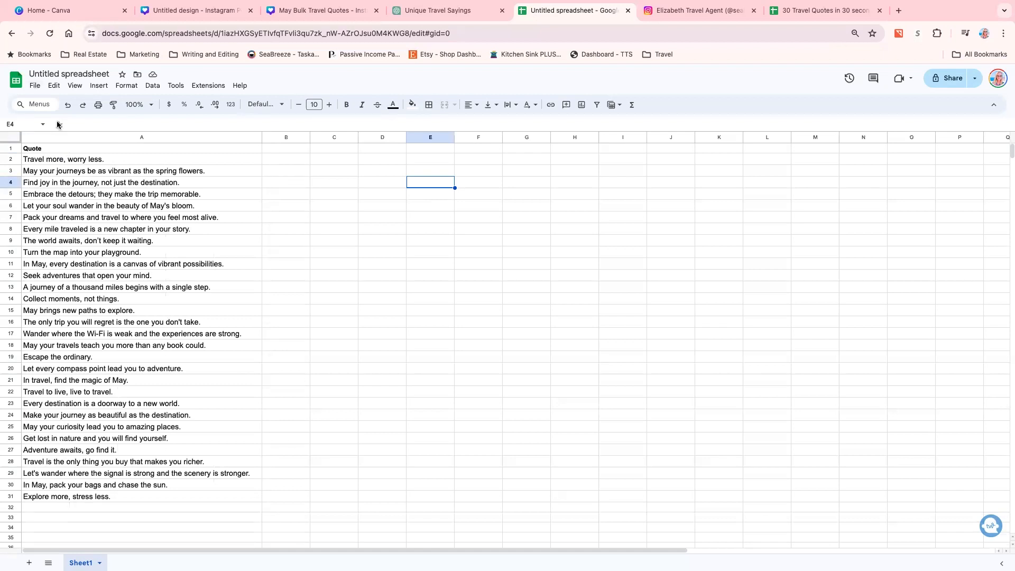
click(35, 88)
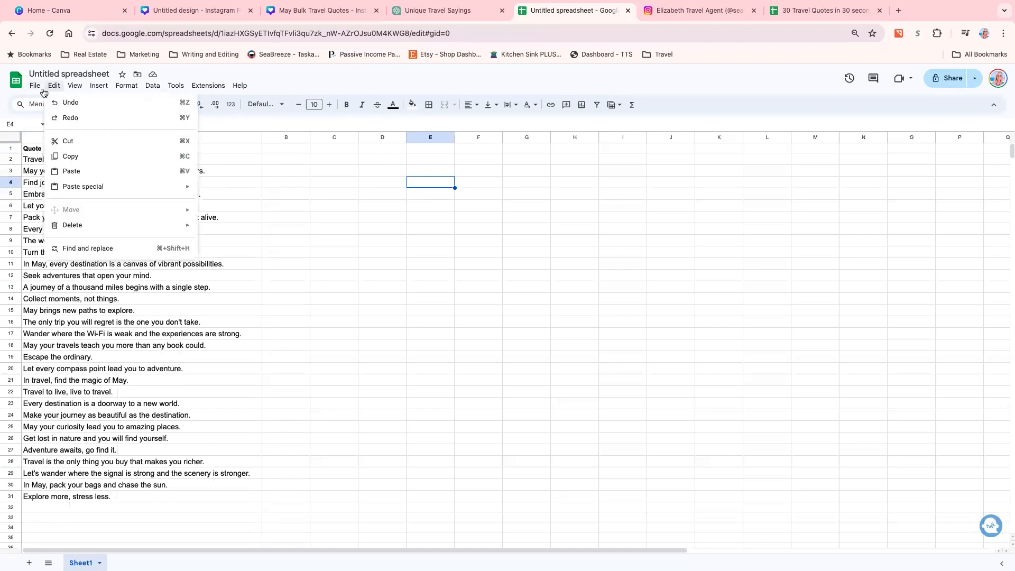
mouse_move(100, 206)
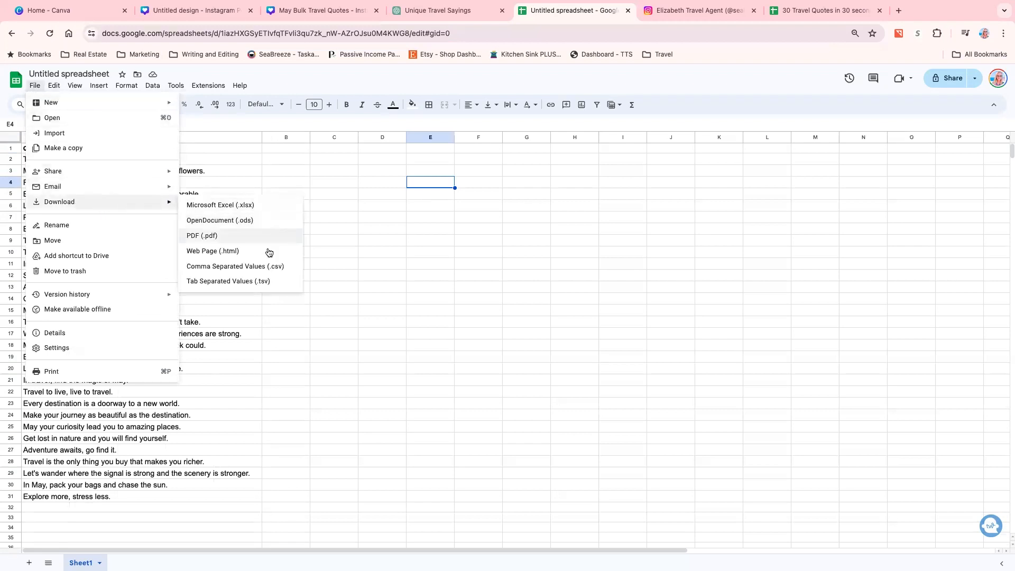
click(246, 266)
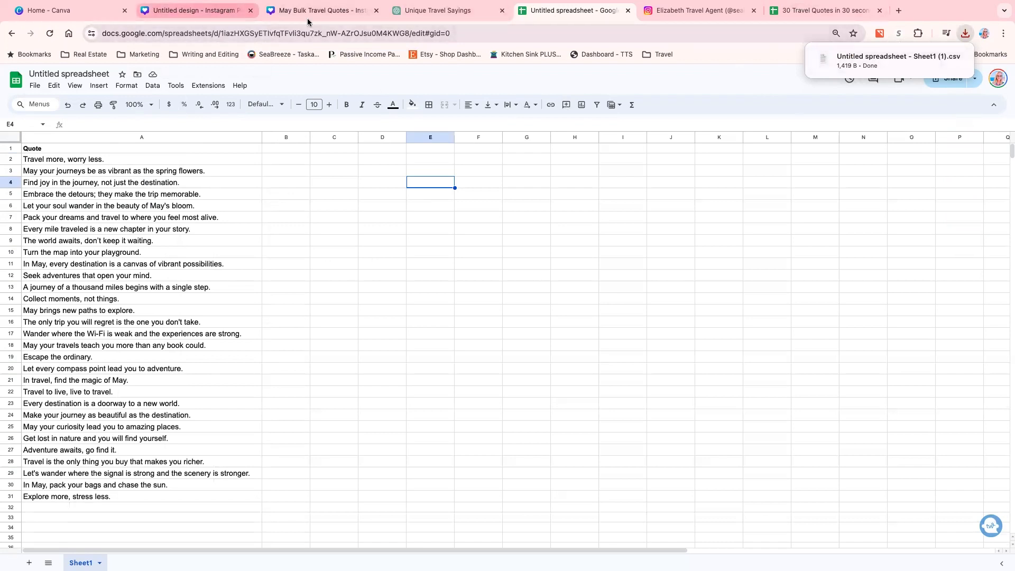
Switch to the blank Instagram post design in Canva and look through the social media sizes available for resizing.
click(210, 13)
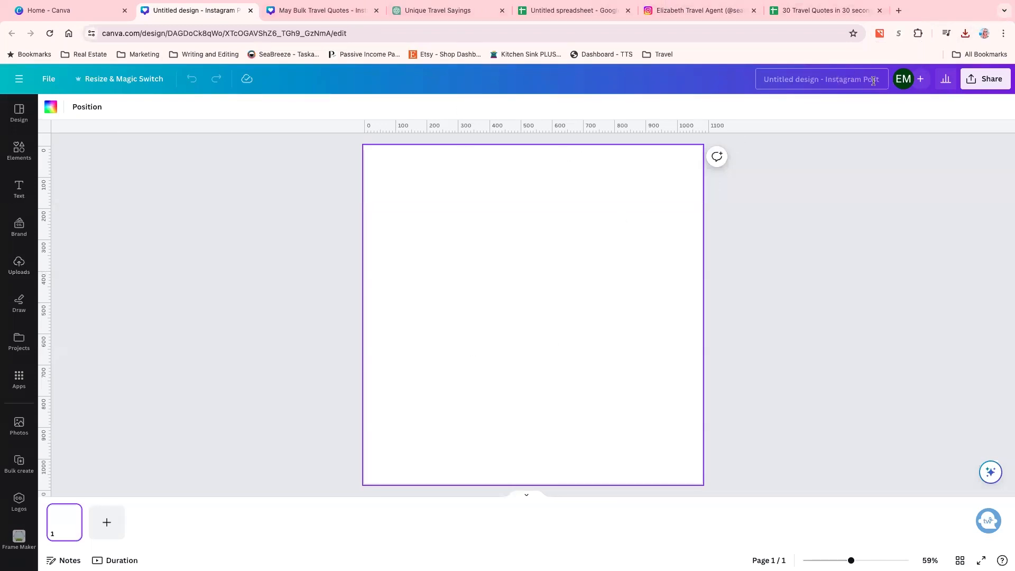
click(103, 78)
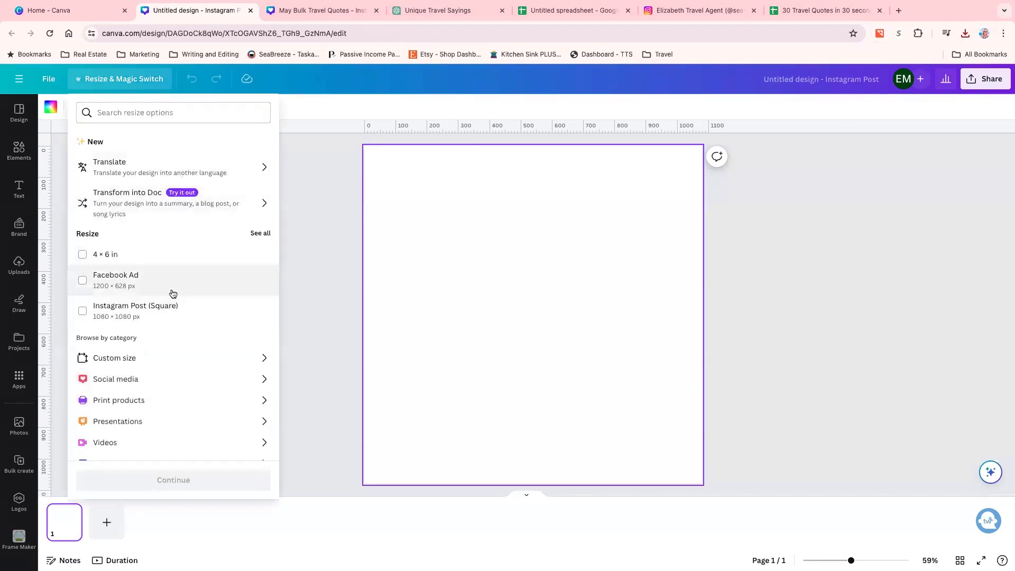
scroll(185, 328, down, 1)
click(204, 357)
scroll(203, 351, down, 1)
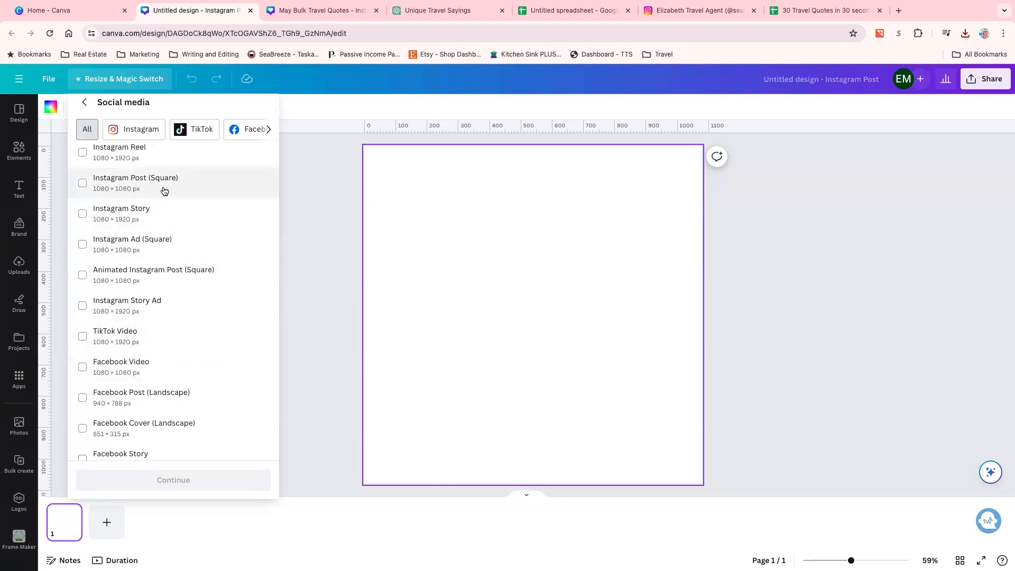
click(429, 243)
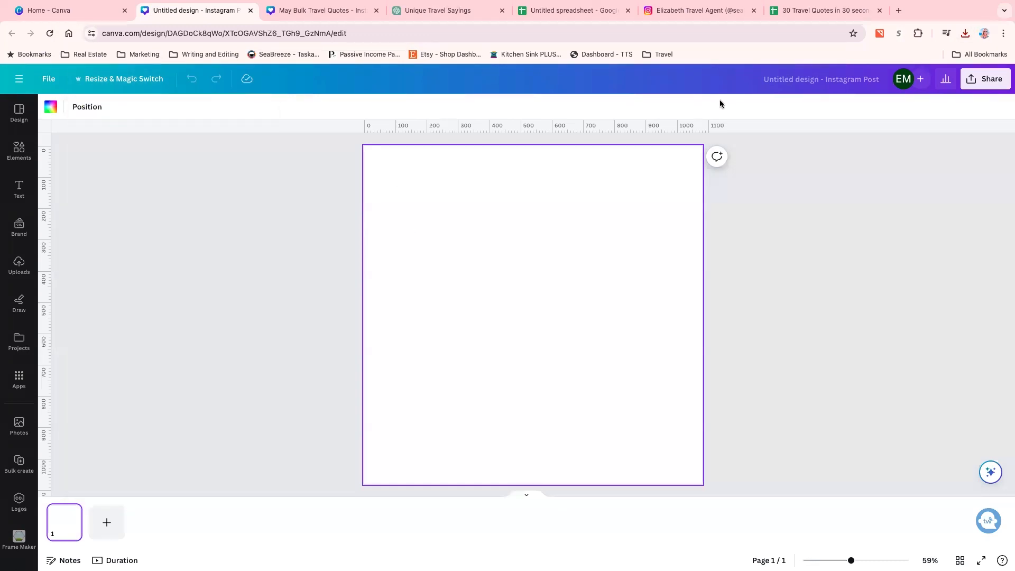
Rename the Canva design as "May 30 posts in 30 seconds".
click(791, 79)
text(May)
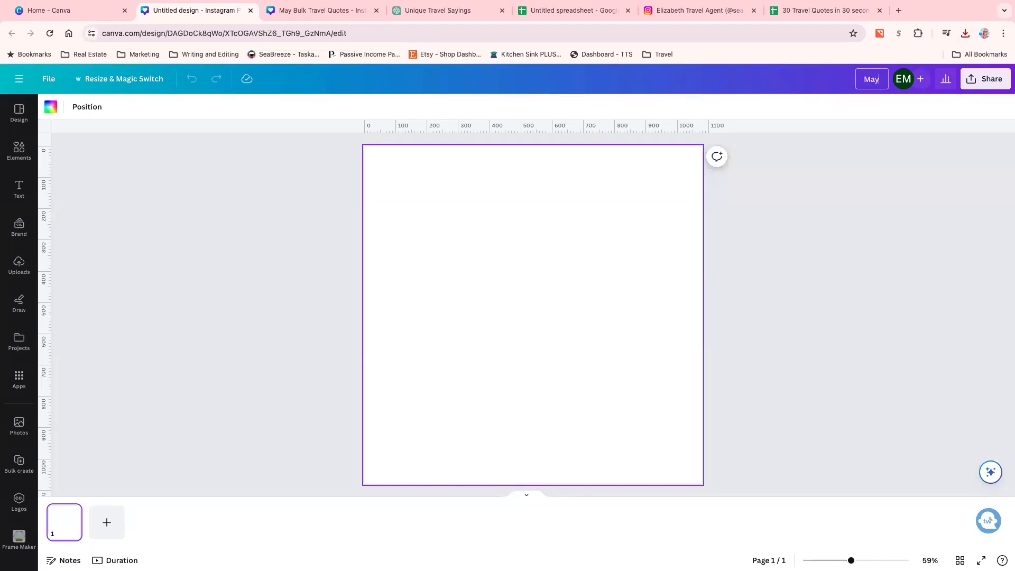
text( 30 posts in 30 seconds)
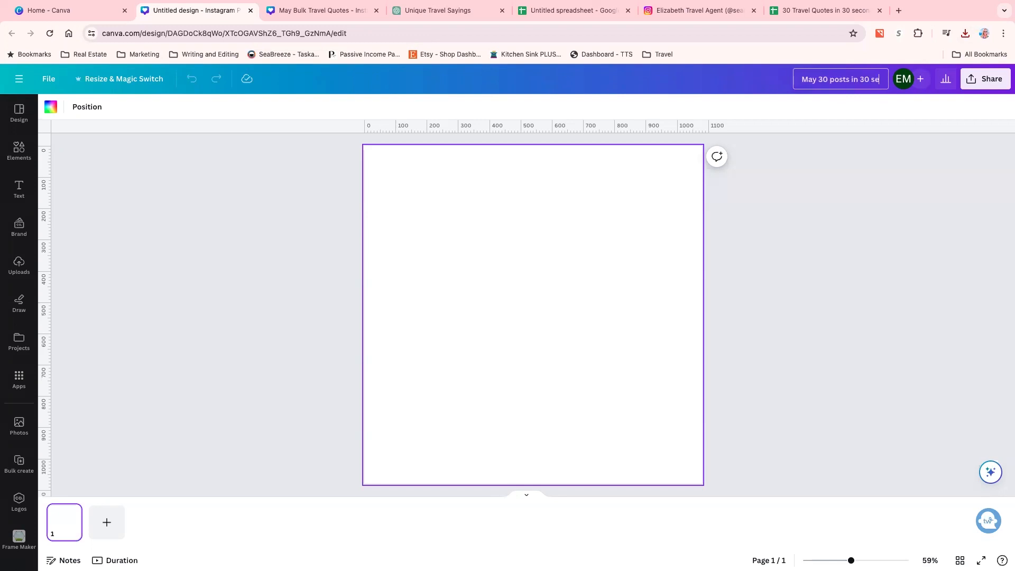
click(809, 169)
click(621, 379)
Add the photo of a pink sky over a teal sea from the recently used elements to the blank page.
click(11, 159)
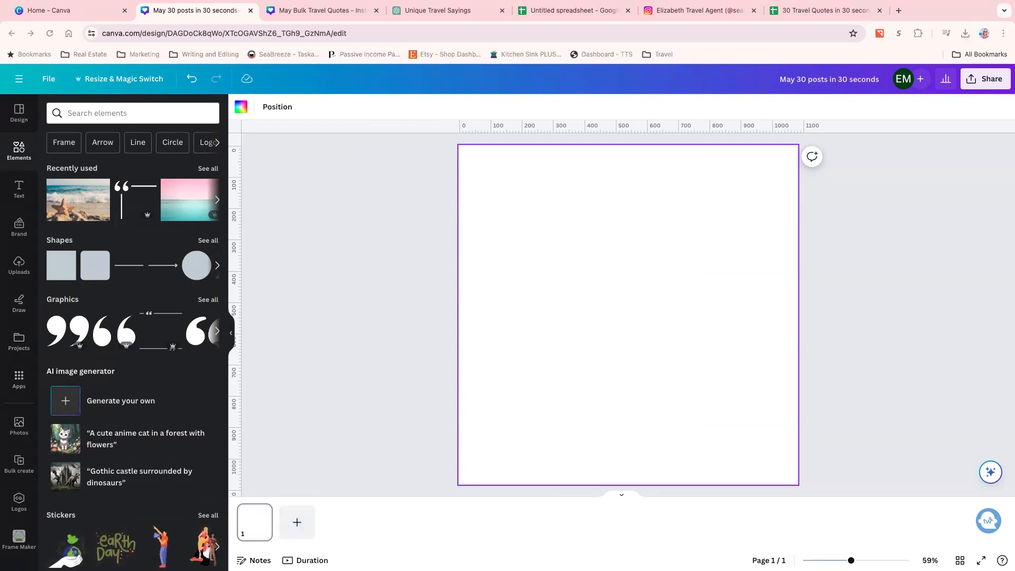
scroll(162, 207, right, 2)
scroll(162, 207, right, 3)
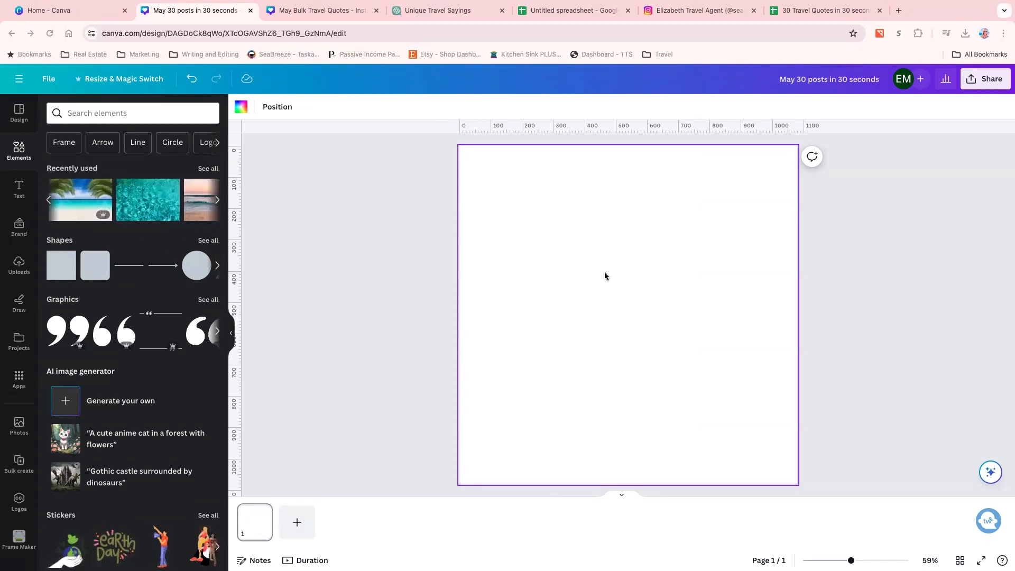
scroll(206, 179, left, 3)
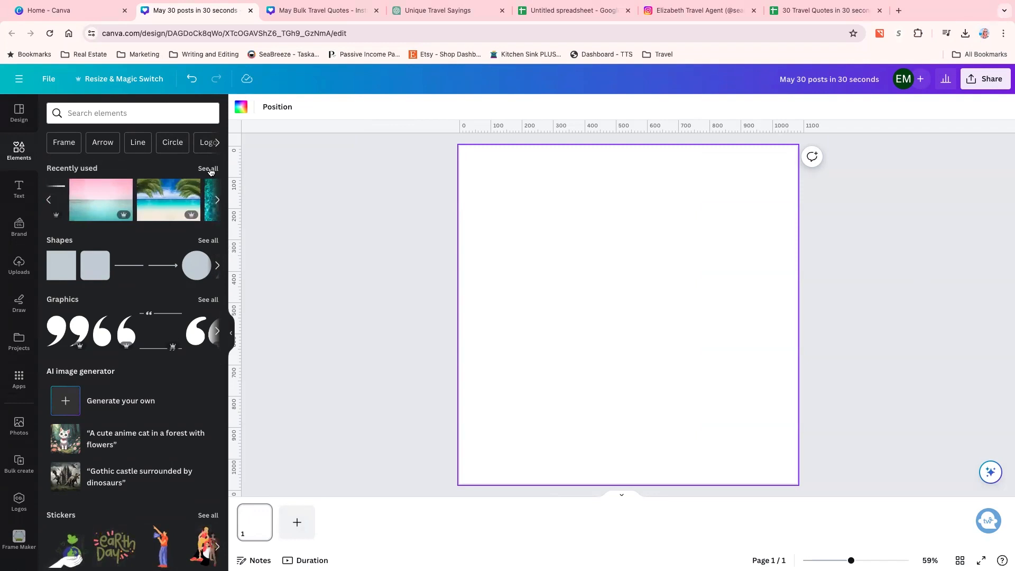
click(209, 168)
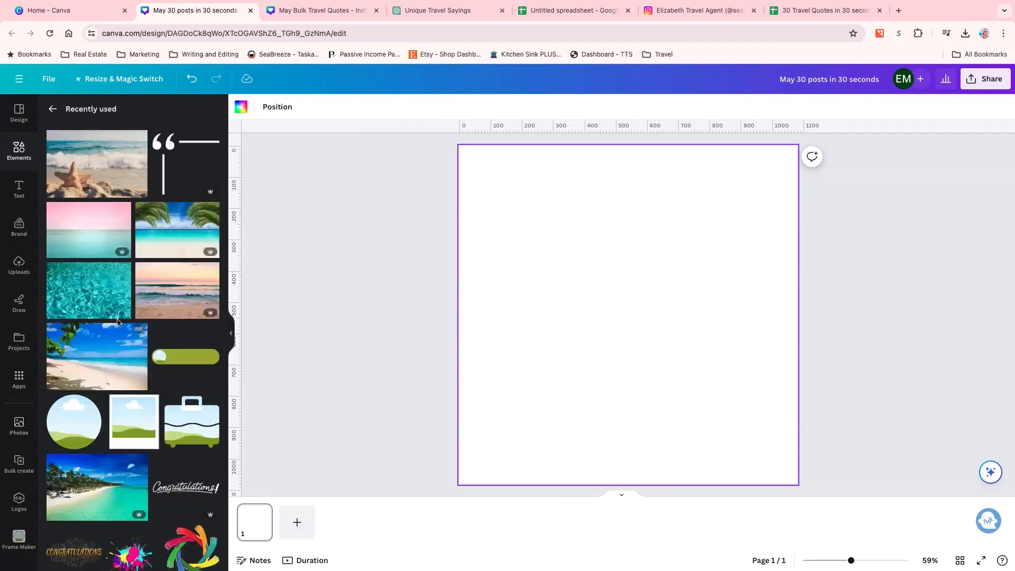
click(98, 241)
drag(614, 349, 614, 345)
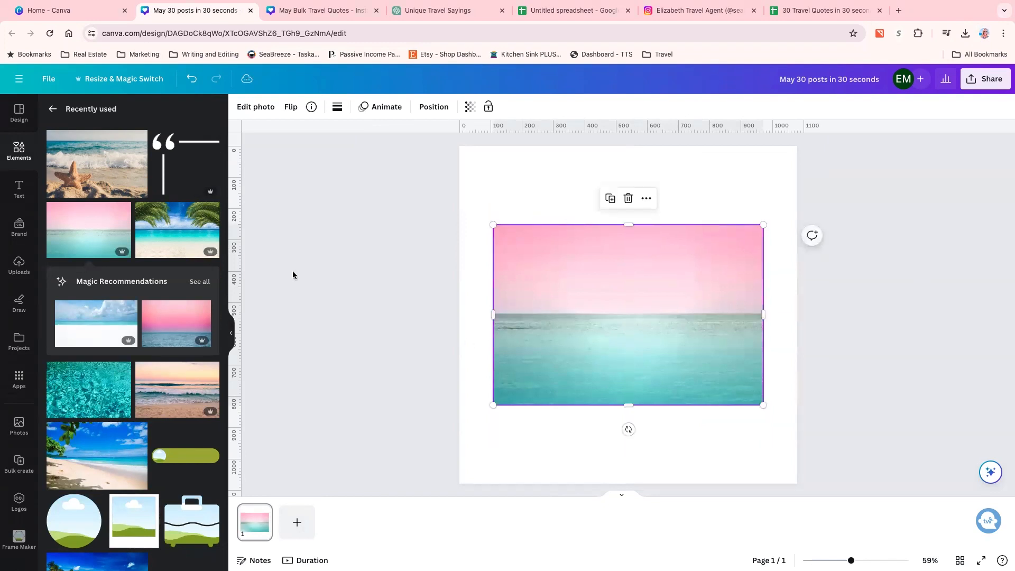
Set the pink sky and teal sea photo as the page background.
right_click(606, 322)
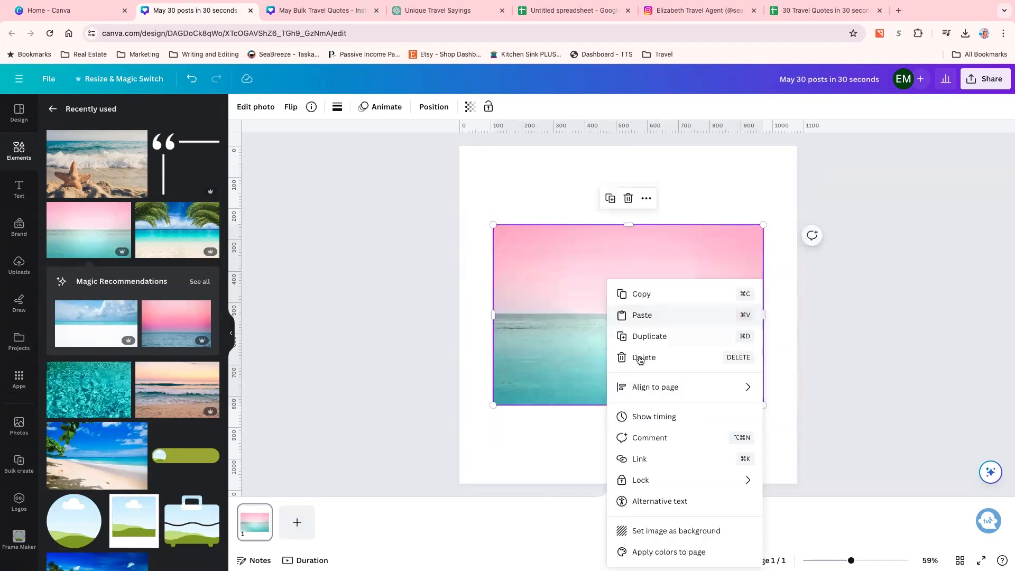
click(688, 531)
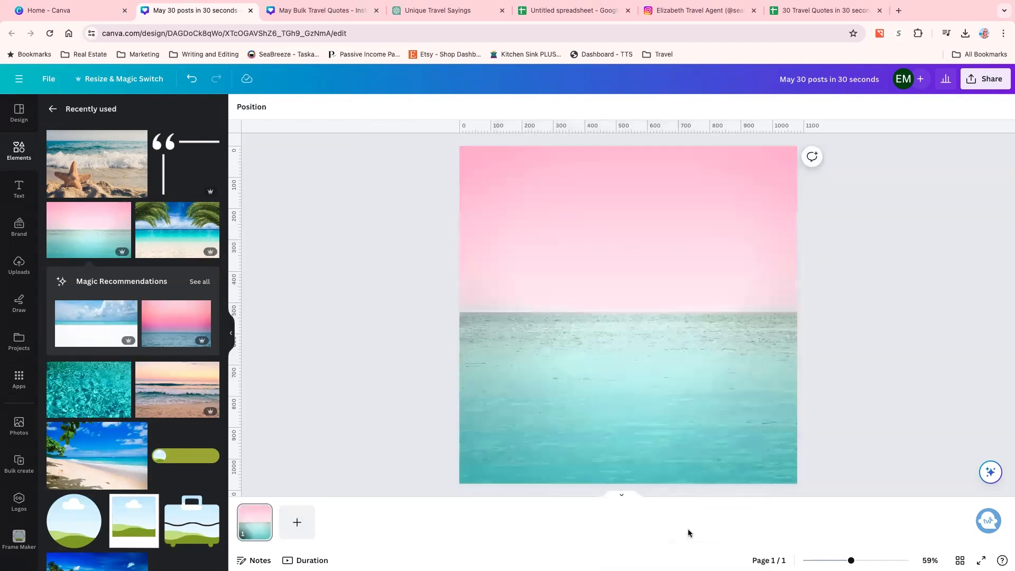
click(541, 398)
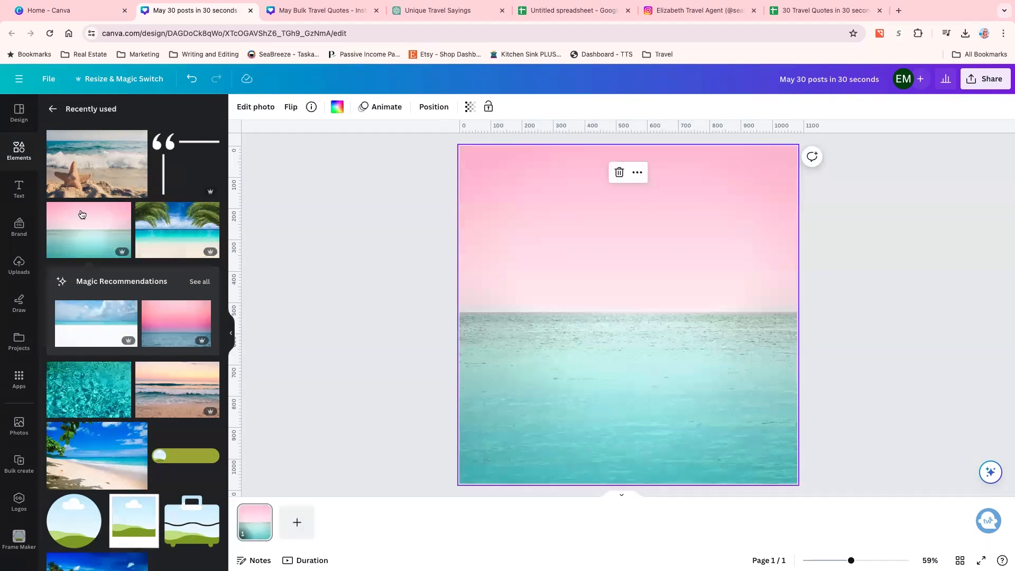
Add a text box, enlarge it to a font size of about 36 and place it just above the horizon.
click(19, 188)
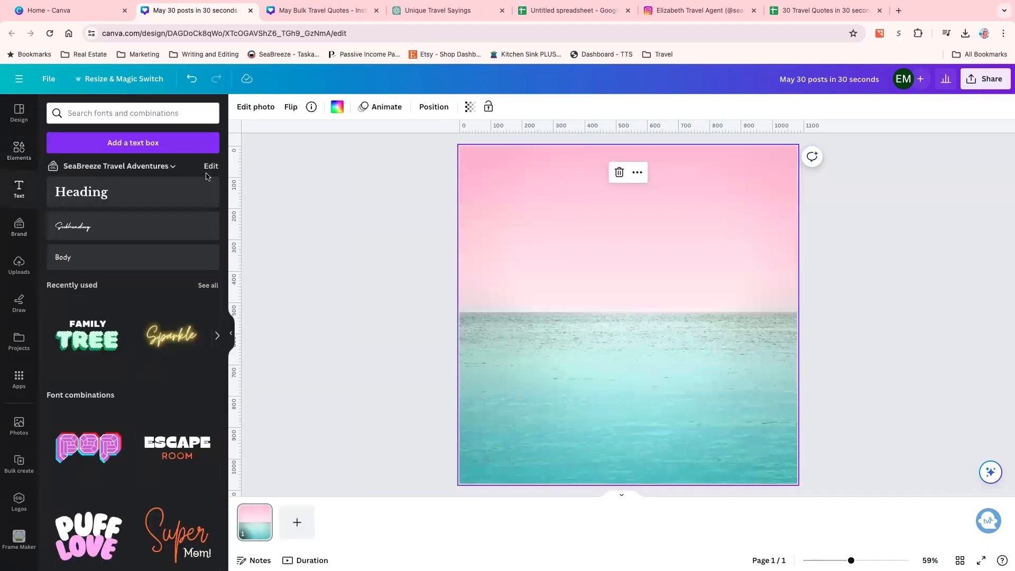
click(136, 144)
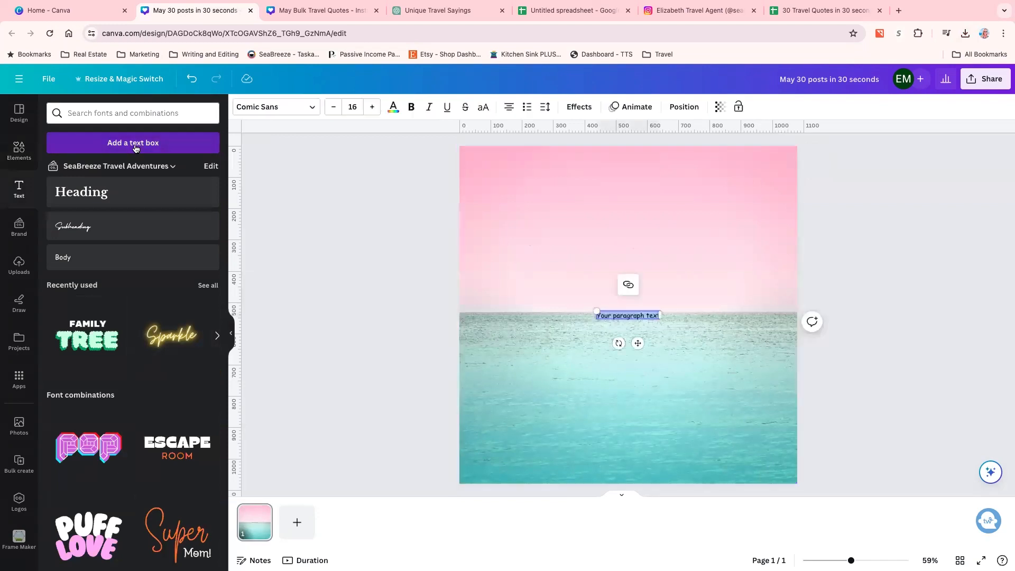
drag(598, 313, 517, 296)
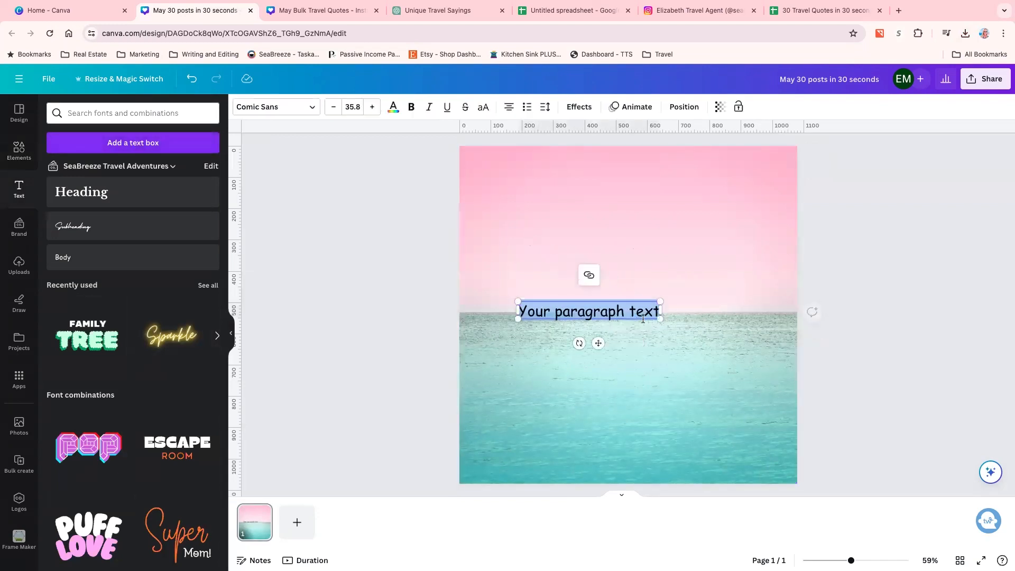
drag(596, 344, 627, 320)
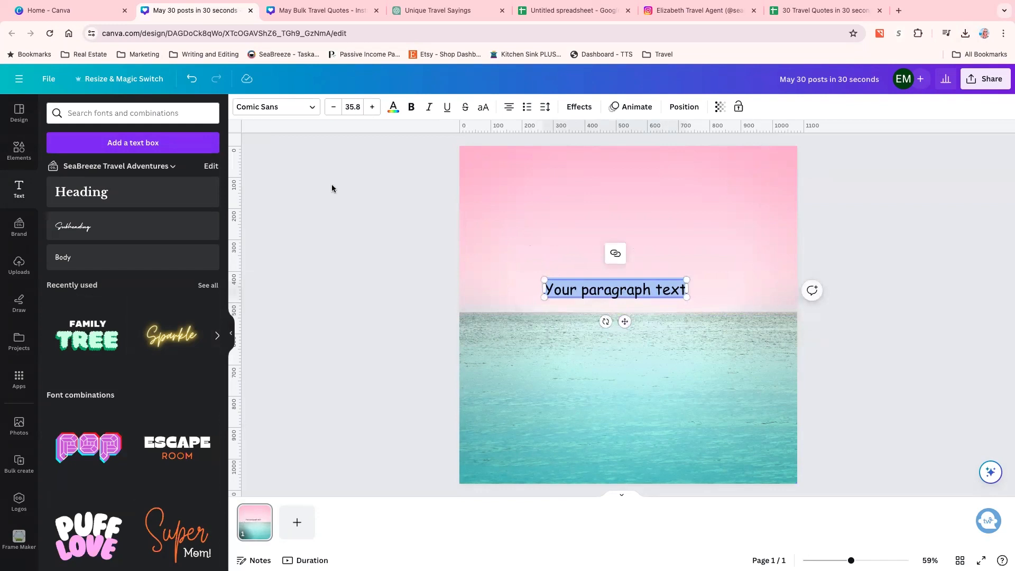
Find the ITC American Typewriter font and apply its Bold style to the placeholder text.
click(275, 106)
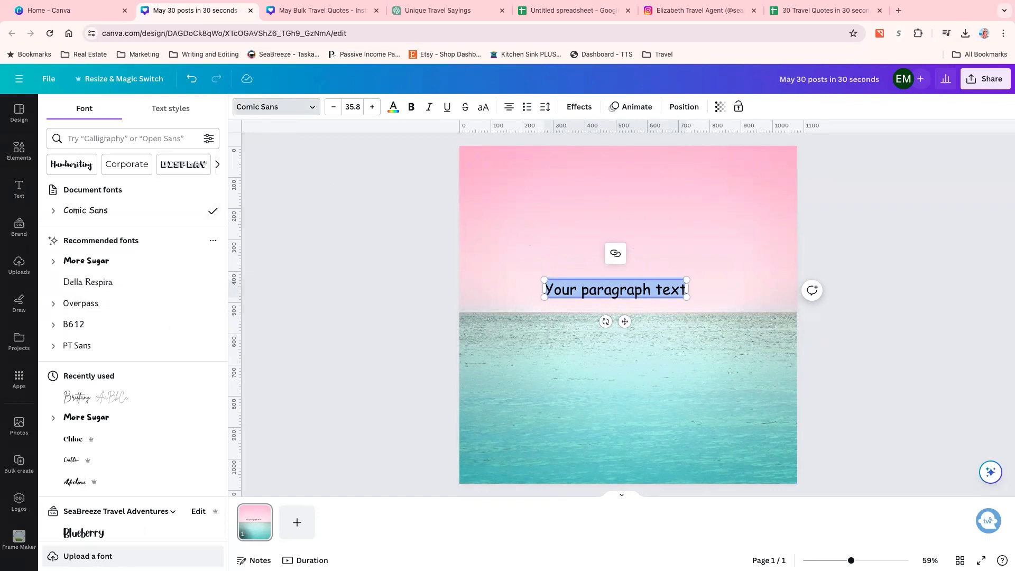
scroll(166, 265, down, 1)
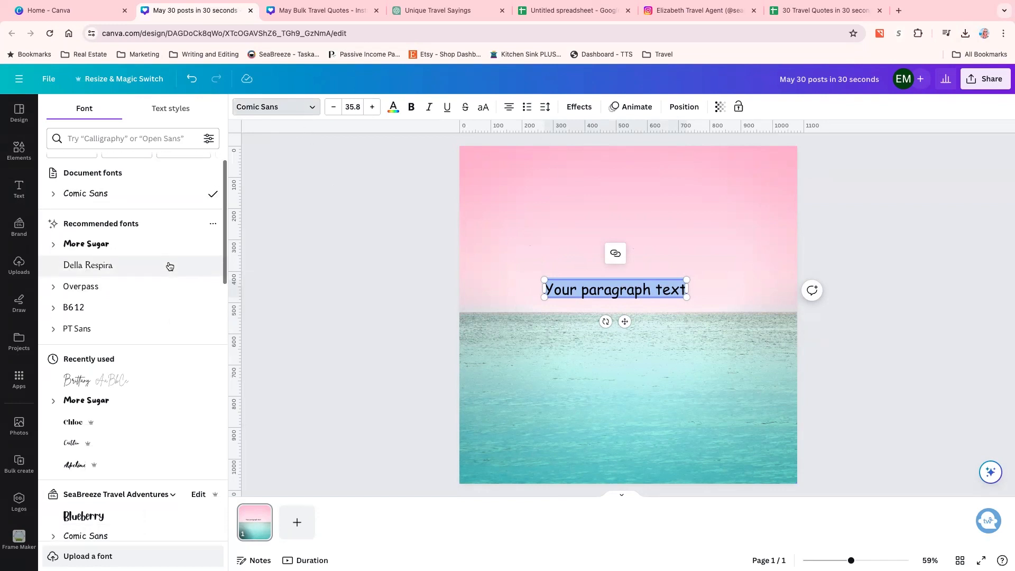
scroll(167, 263, up, 1)
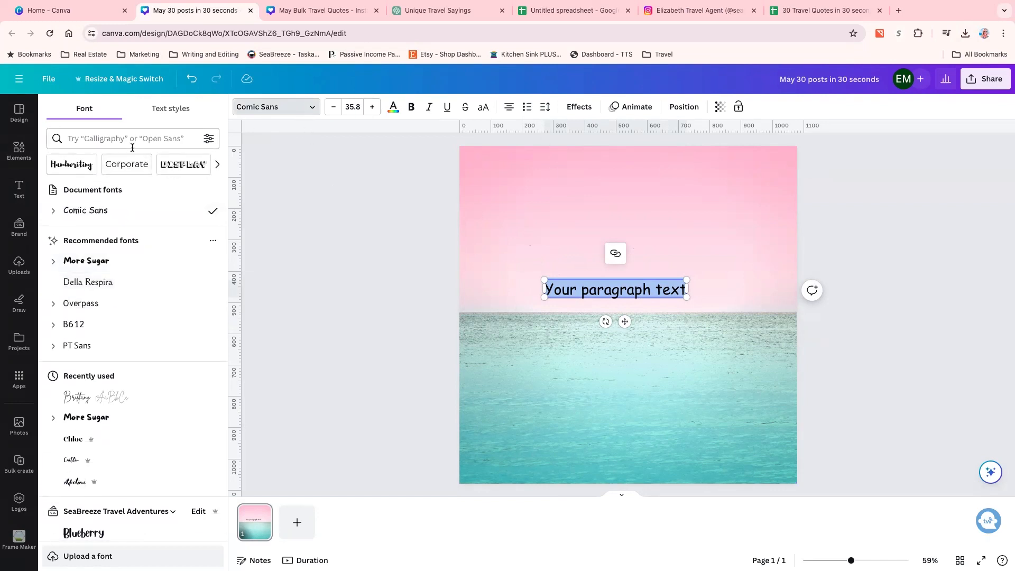
scroll(127, 249, down, 6)
scroll(148, 225, up, 6)
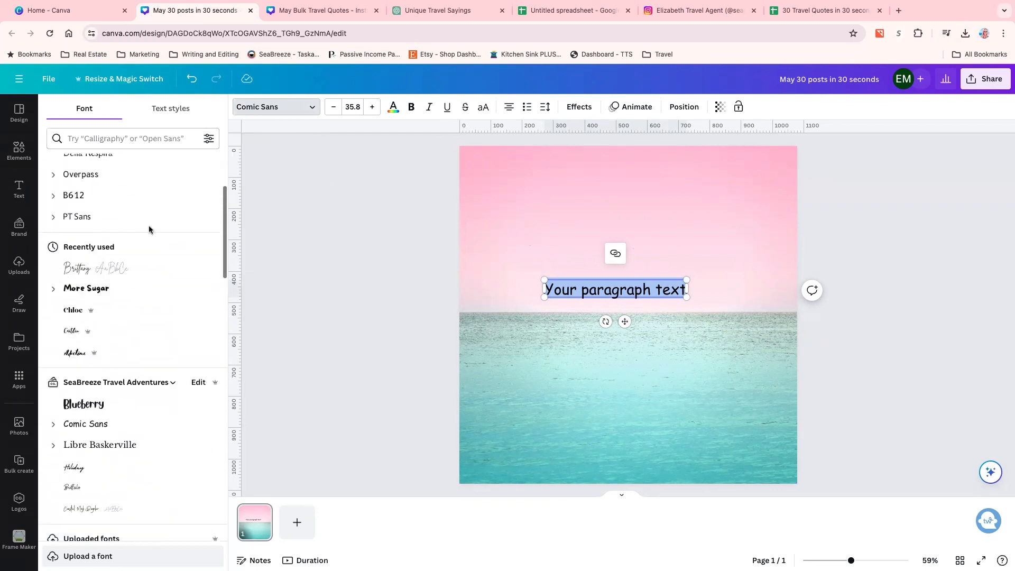
click(131, 138)
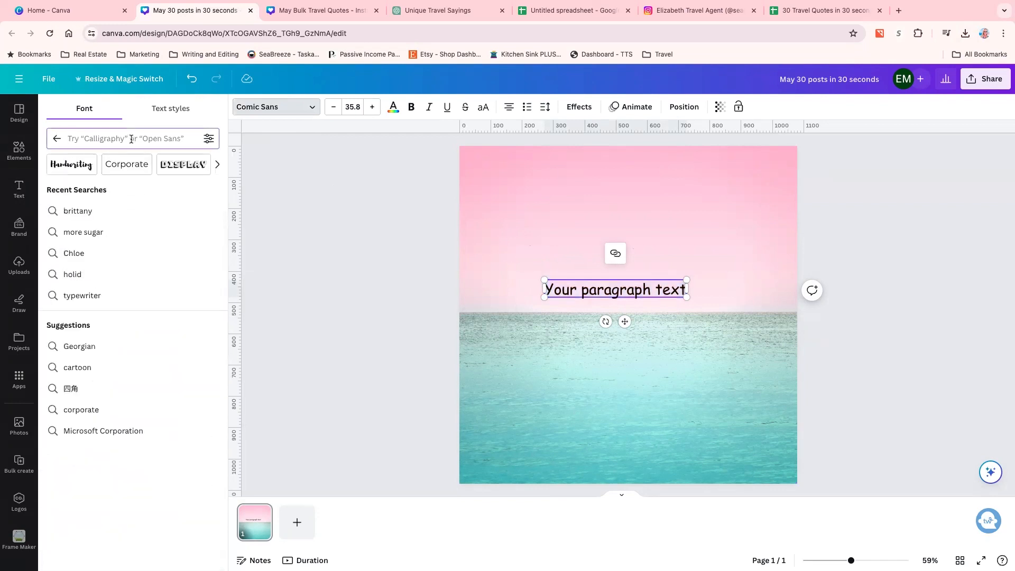
text(ITC)
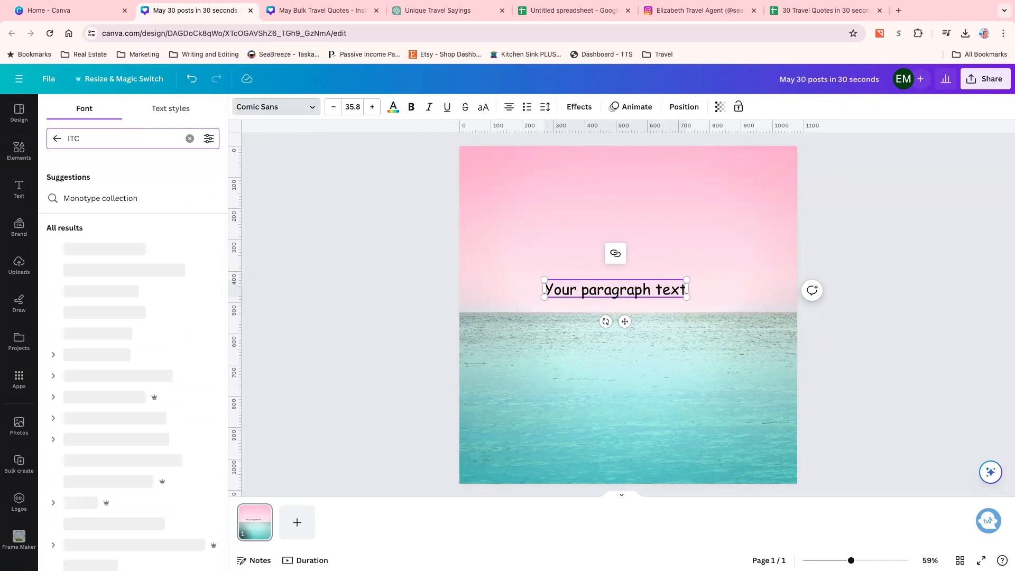
text( Type)
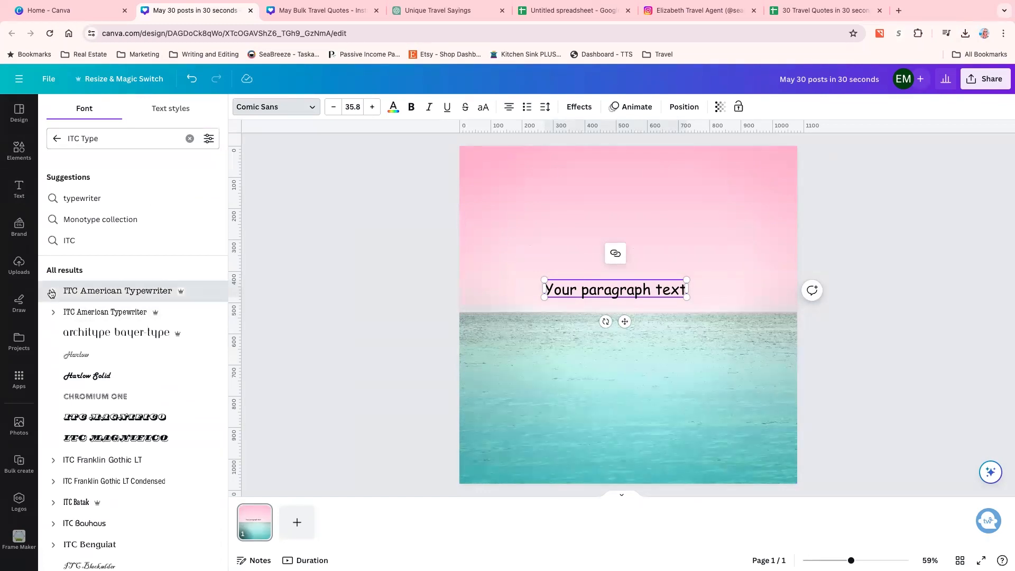
click(52, 293)
scroll(133, 302, down, 1)
click(82, 294)
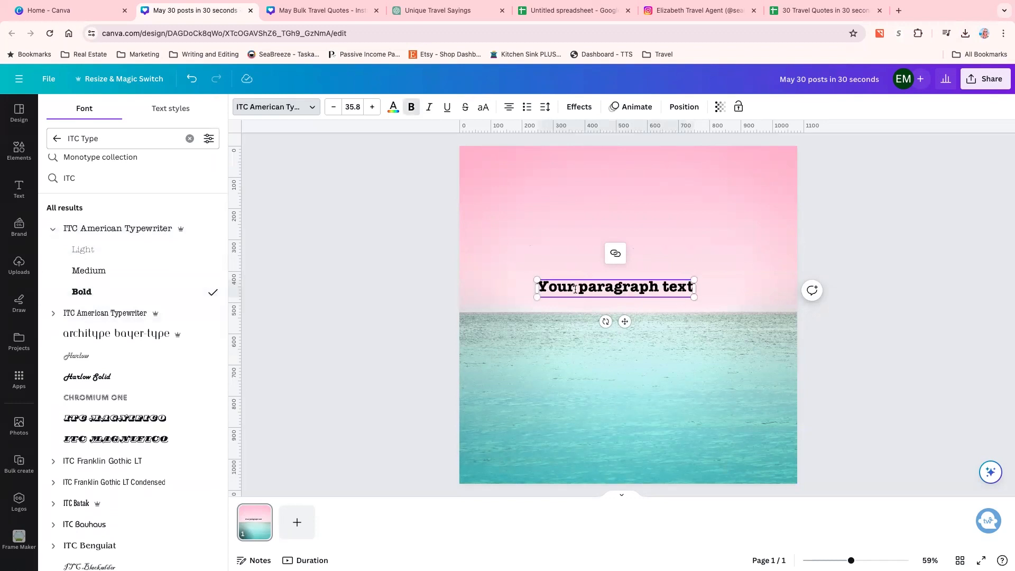
Switch to the "30 Travel Quotes in 30 seconds" Google Sheet and copy the first quote, "Travel more, worry less.".
drag(540, 286, 691, 285)
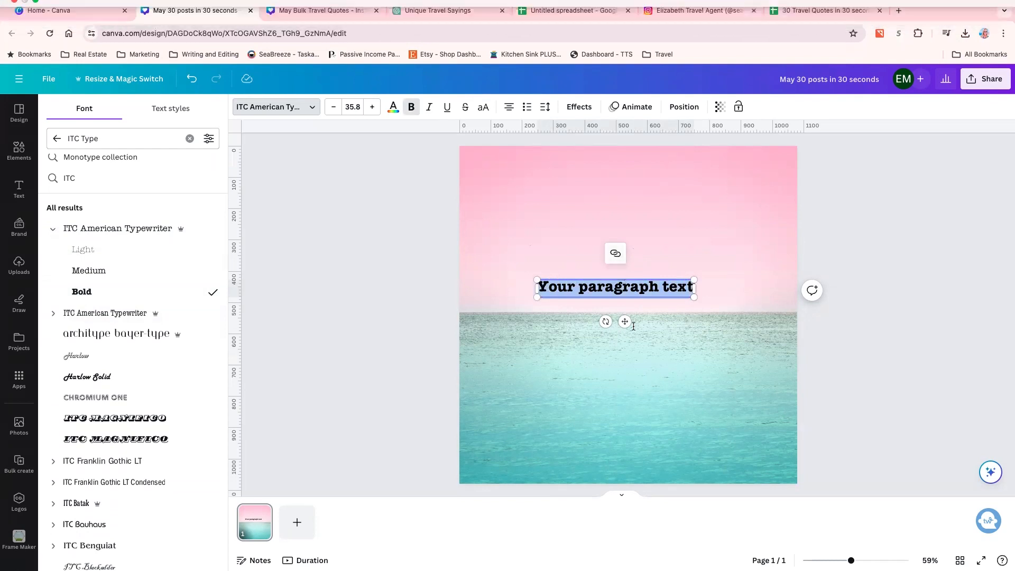
click(793, 11)
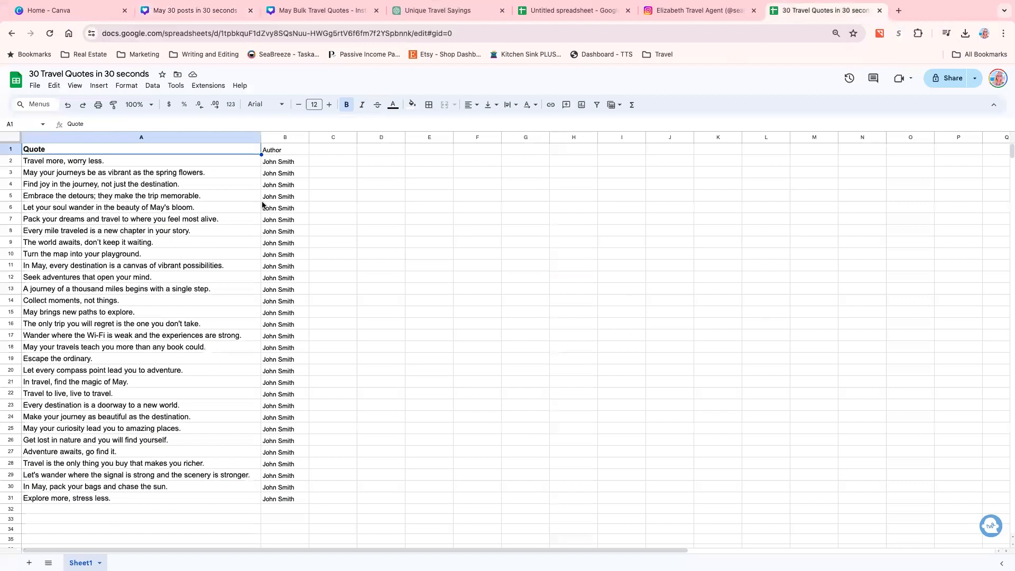
click(65, 162)
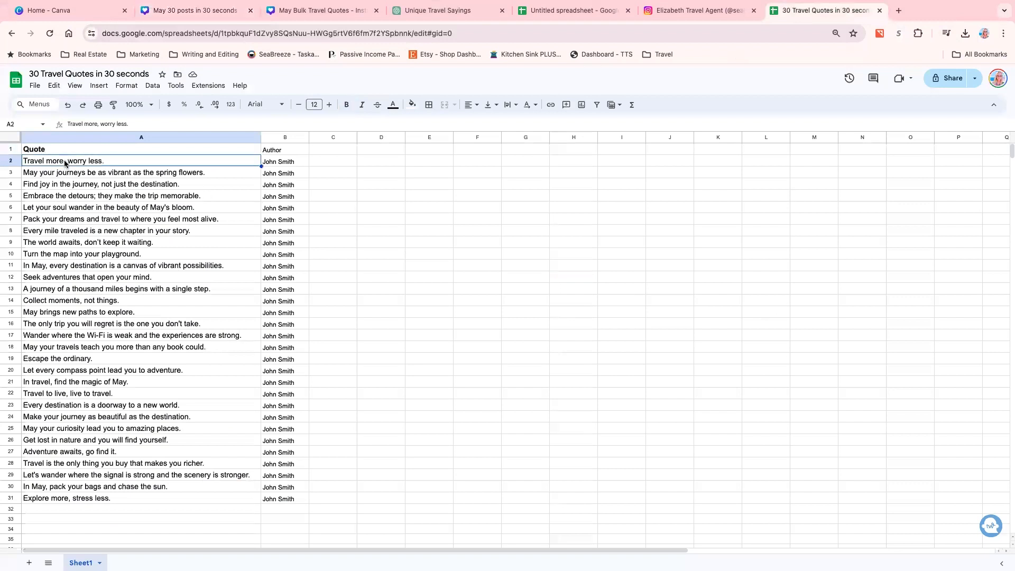
right_click(65, 162)
click(100, 187)
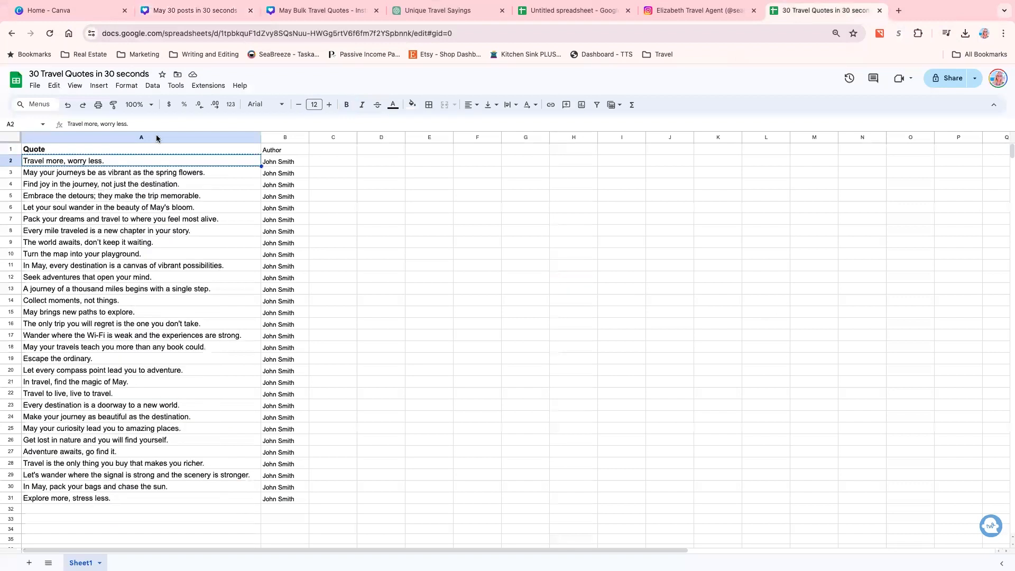
Switch back to the Canva design and replace the placeholder text with the copied quote "Travel more, worry less.".
click(207, 12)
click(572, 296)
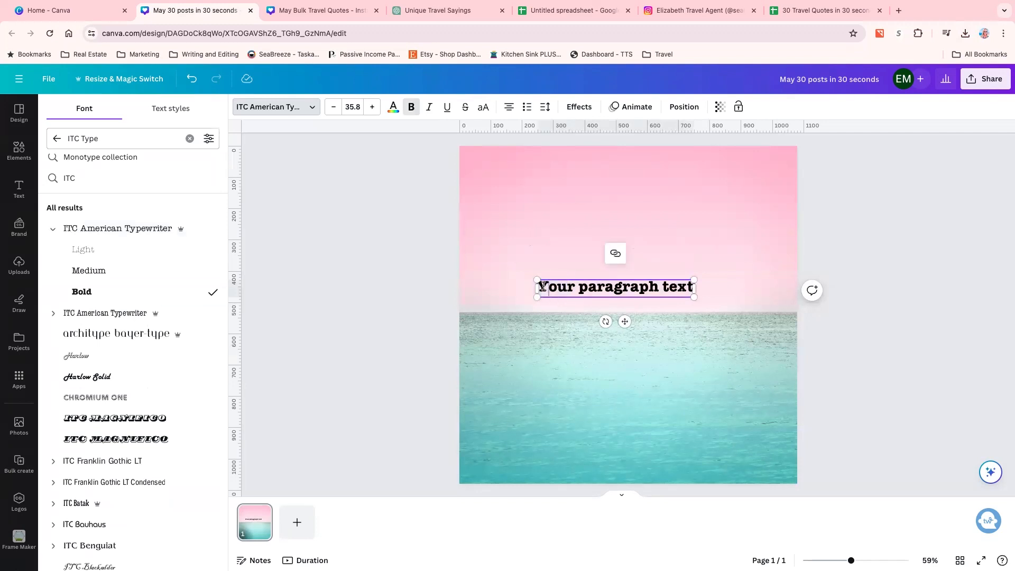
drag(539, 286, 691, 287)
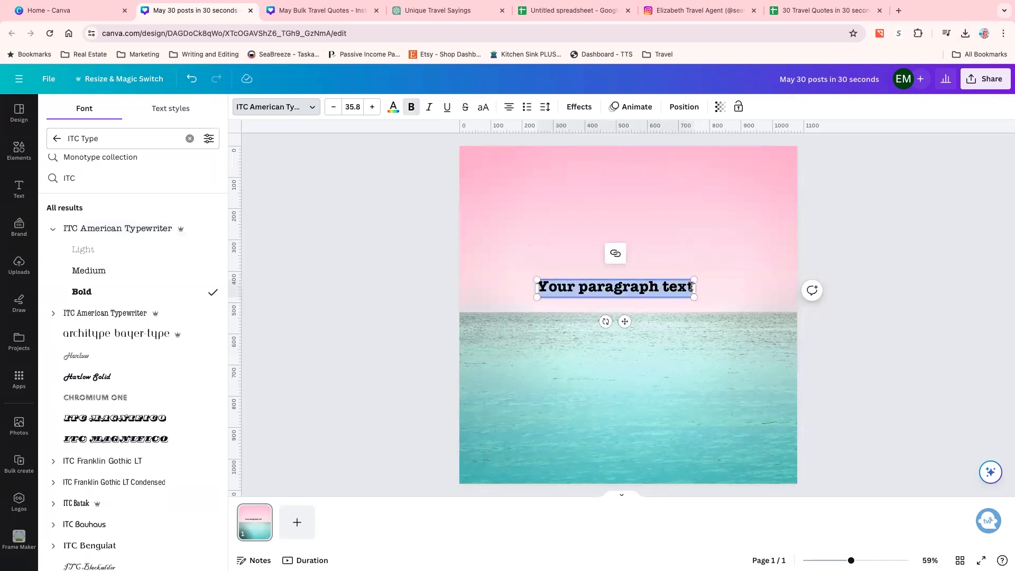
key(ctrl+v)
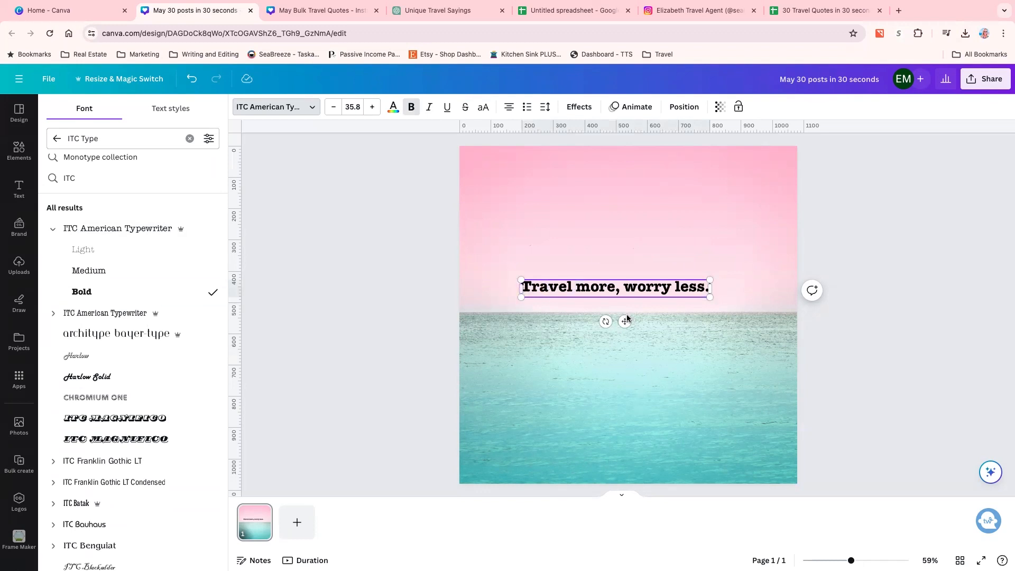
drag(626, 320, 627, 322)
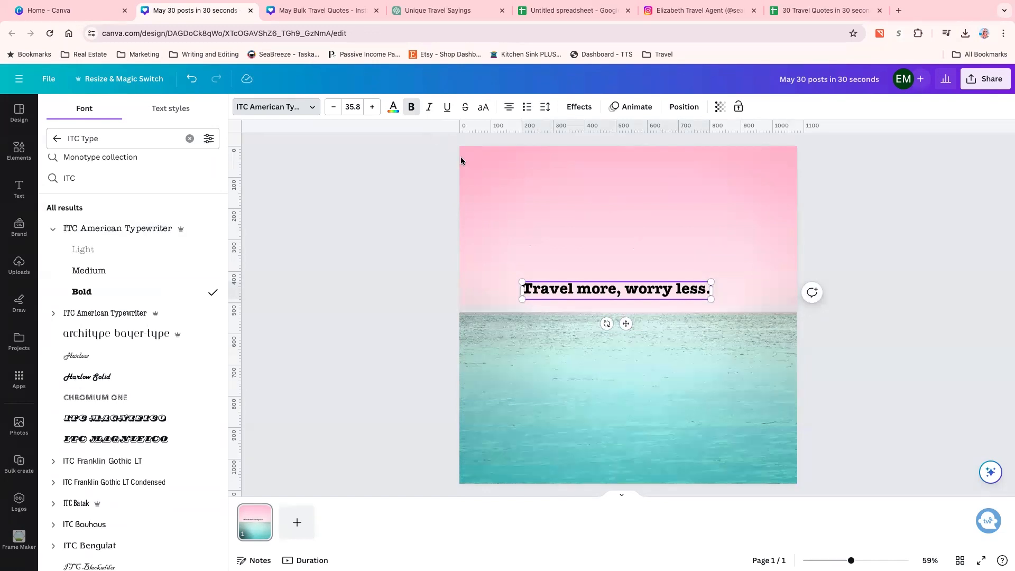
Recolour the quote from black to the dark teal brand colour, changing all matching text.
click(393, 108)
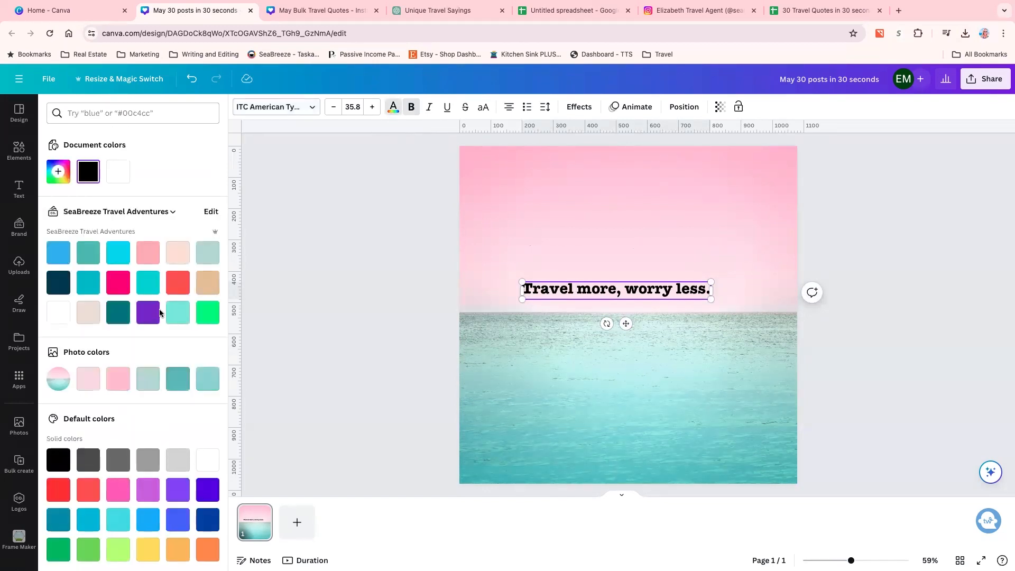
scroll(167, 306, down, 1)
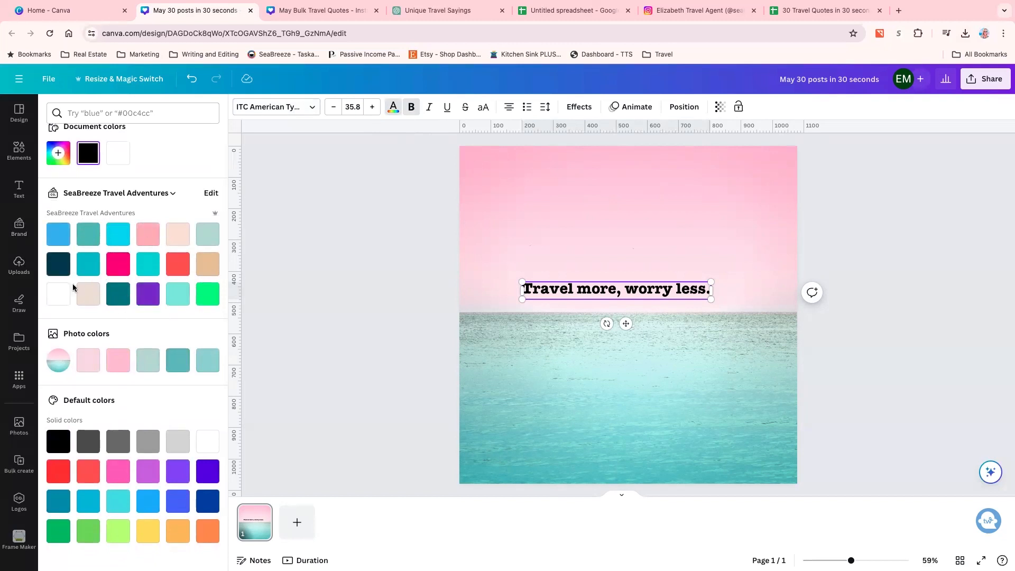
click(118, 296)
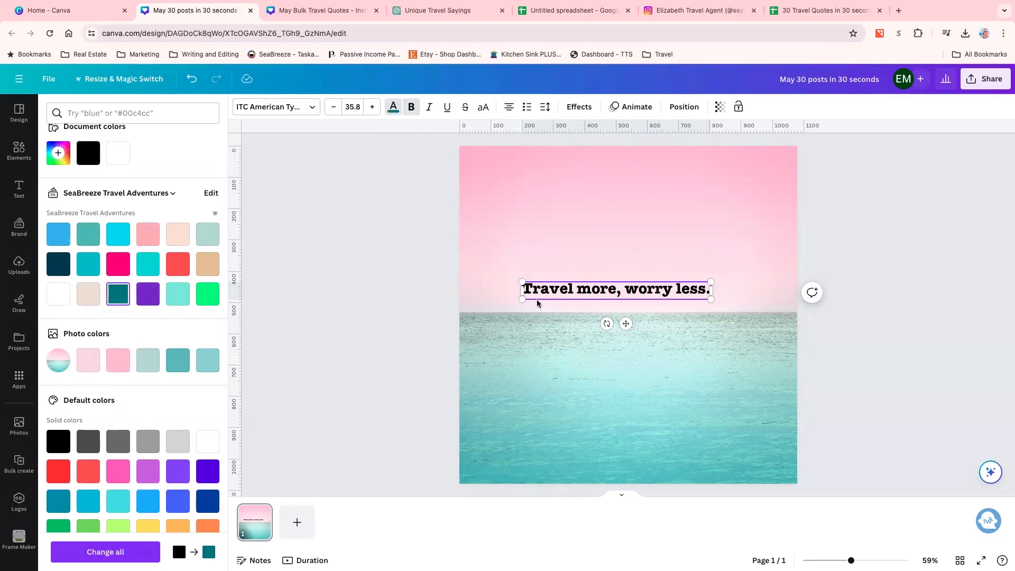
click(105, 551)
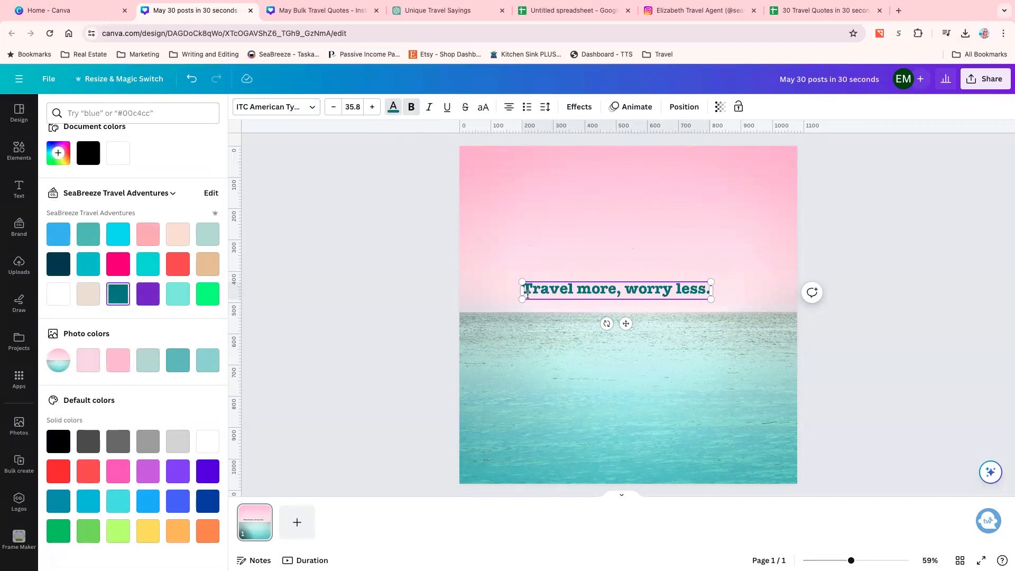
Wrap the quote onto two lines, enlarge it to a font size of about 91.5 and centre it on the page.
drag(520, 292, 590, 293)
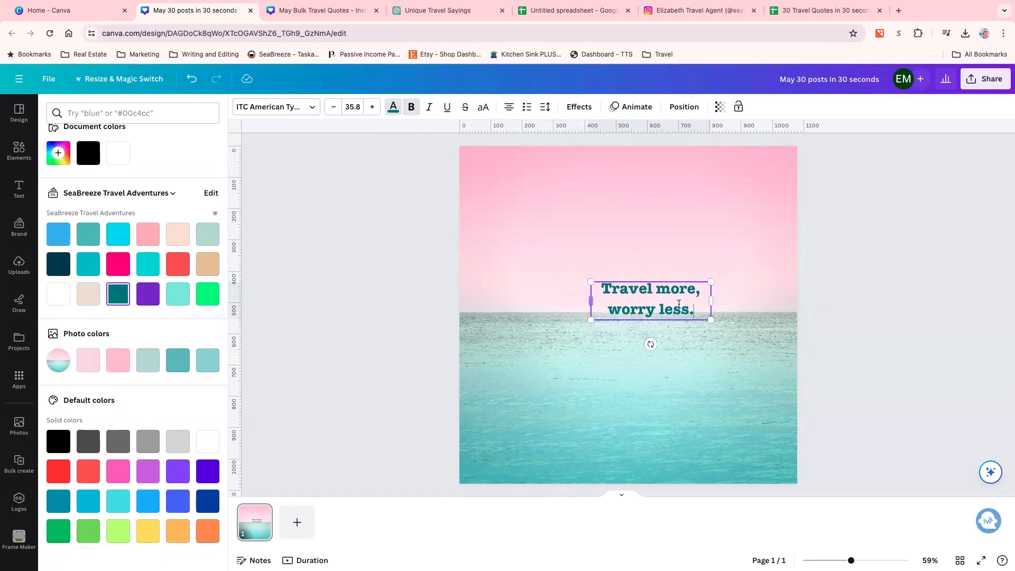
click(689, 361)
drag(657, 310, 641, 324)
drag(572, 297, 473, 214)
drag(693, 334, 770, 359)
drag(655, 339, 666, 339)
drag(781, 314, 743, 314)
click(658, 405)
drag(599, 346, 616, 346)
drag(762, 311, 763, 311)
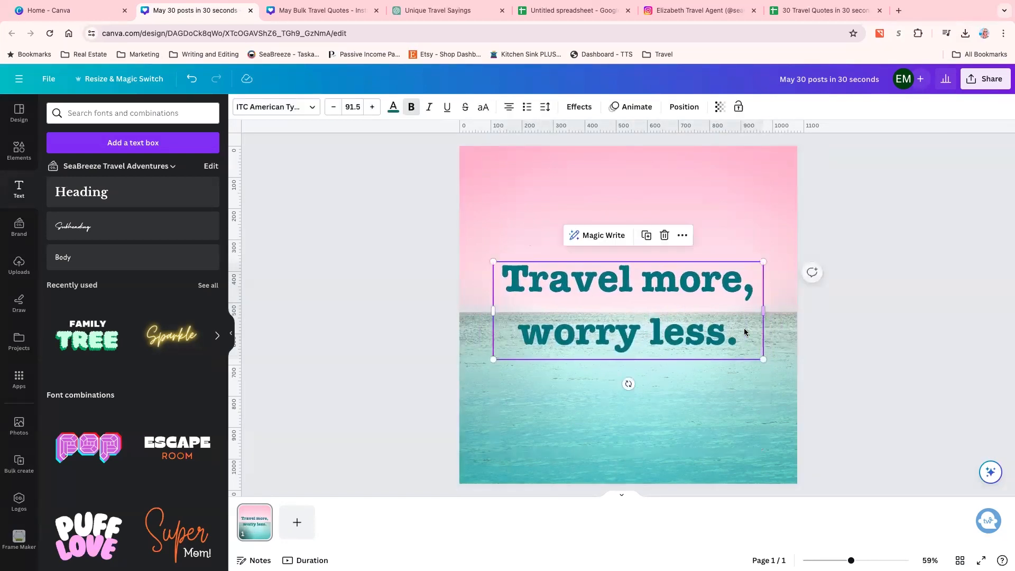
Add three blank lines below the quote and move the text box up into the pink sky.
click(613, 276)
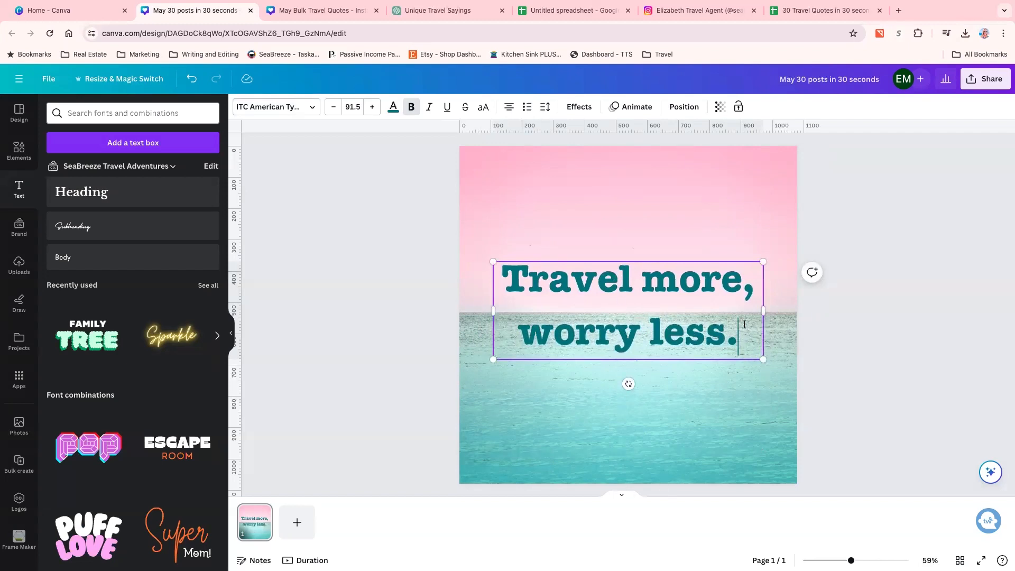
key(Return)
key(Return)
key(Return)
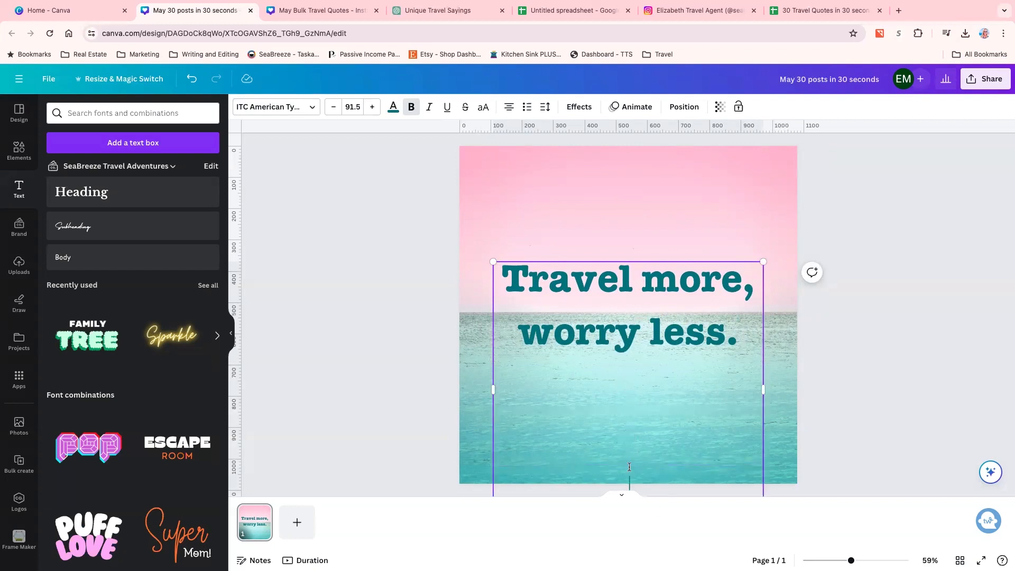
click(564, 216)
drag(597, 284, 601, 202)
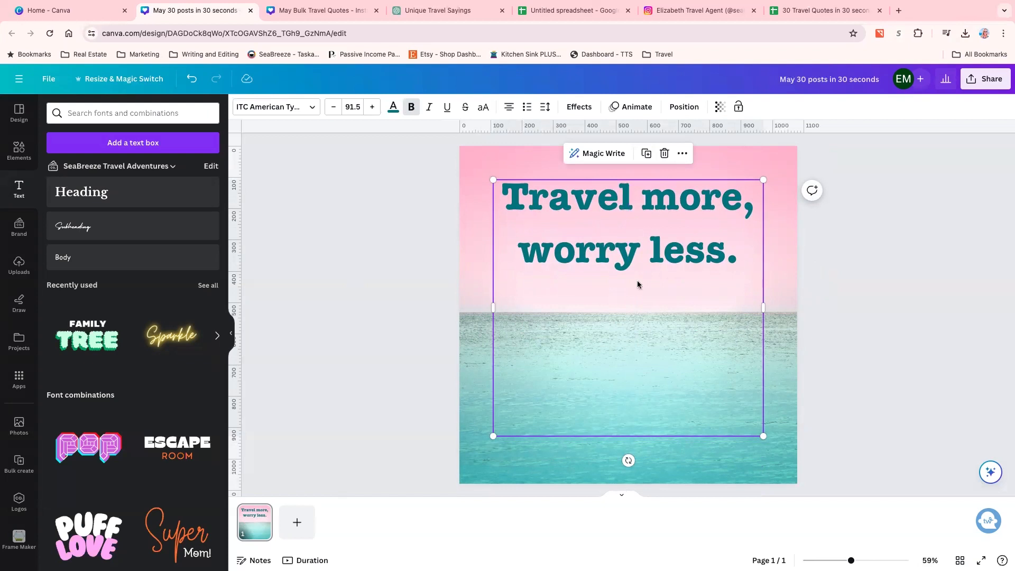
Add three filler lines reading "Quote" below the travel quote to test how longer text fits.
click(742, 257)
key(Return)
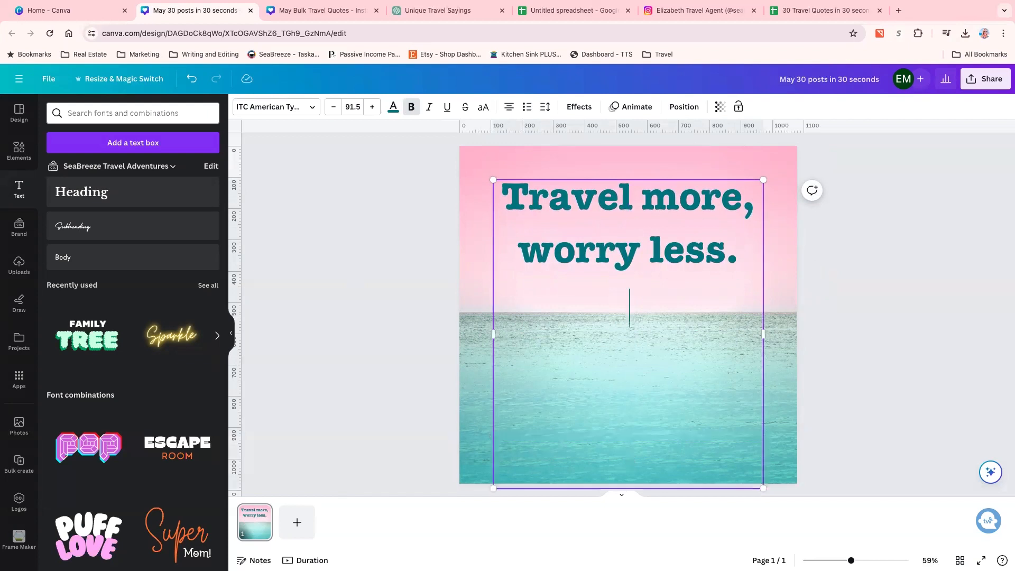
text(Quote)
key(Return)
text(Quote)
key(Return)
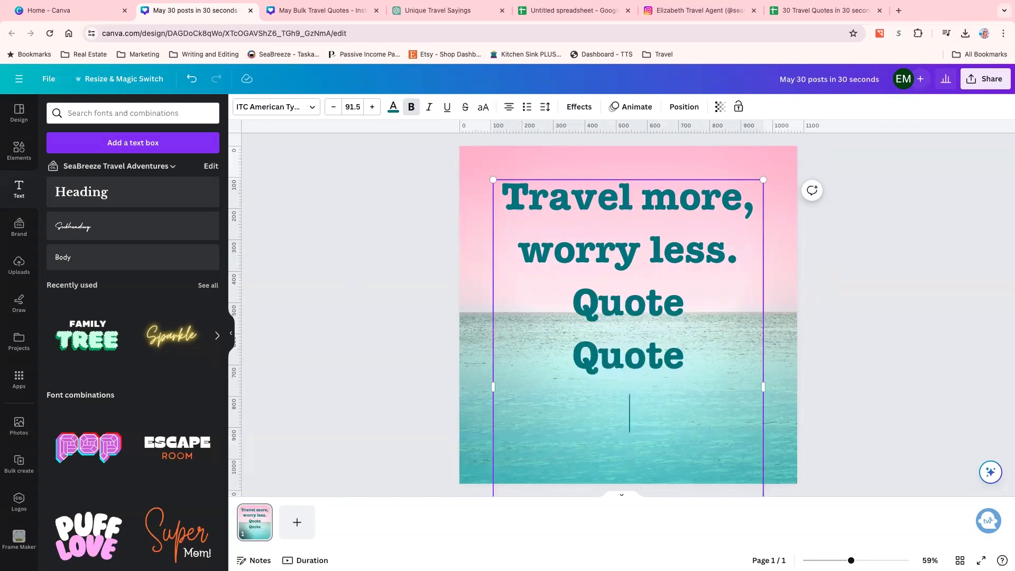
text(Quote)
key(Escape)
Reposition the text box so that the two-line travel quote sits over the pink sky.
drag(688, 249, 658, 347)
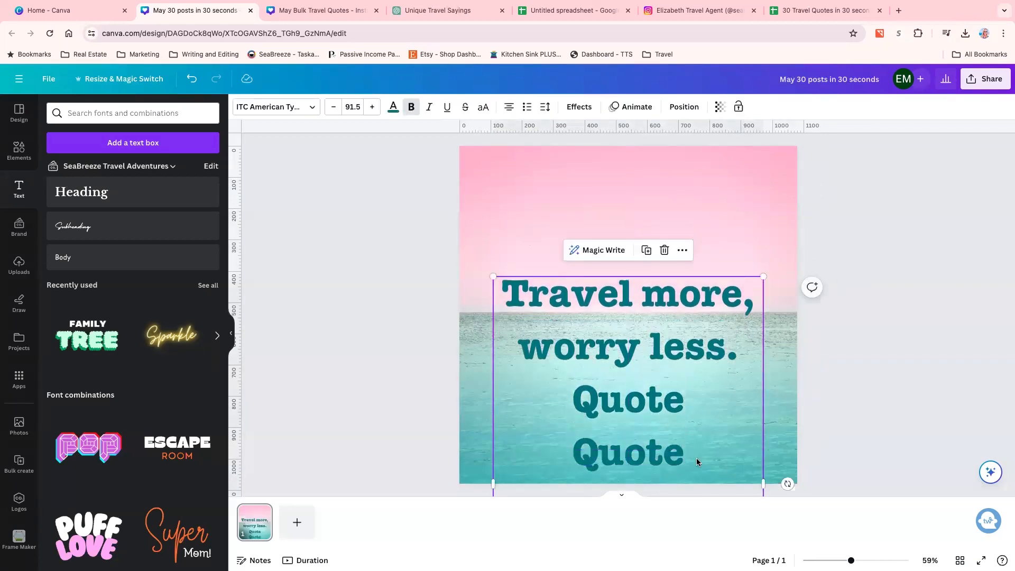
click(621, 496)
click(622, 551)
drag(618, 401, 617, 313)
Delete the "Quote" filler lines and the leftover blank lines below the travel quote.
click(657, 351)
click(698, 419)
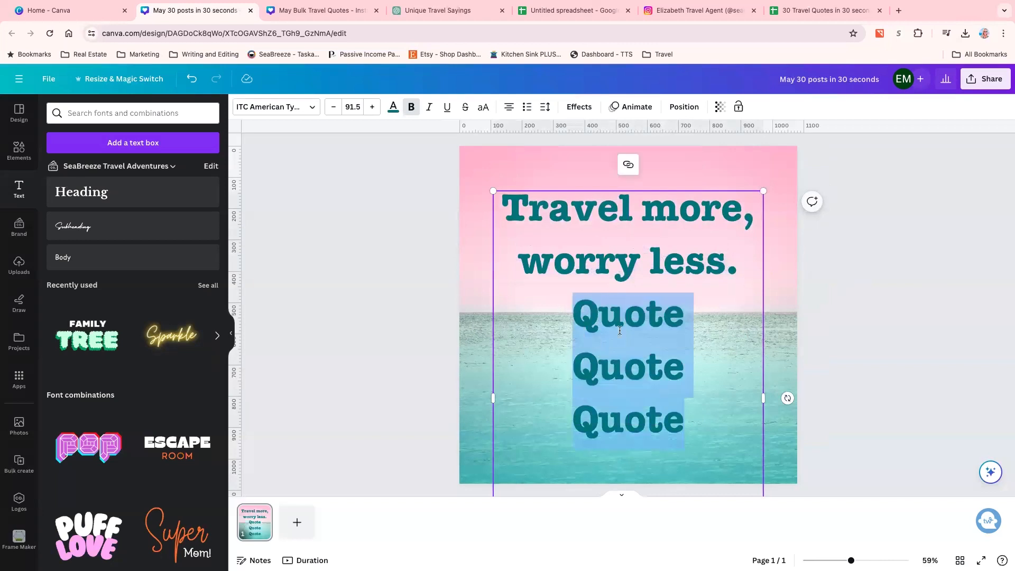
key(BackSpace)
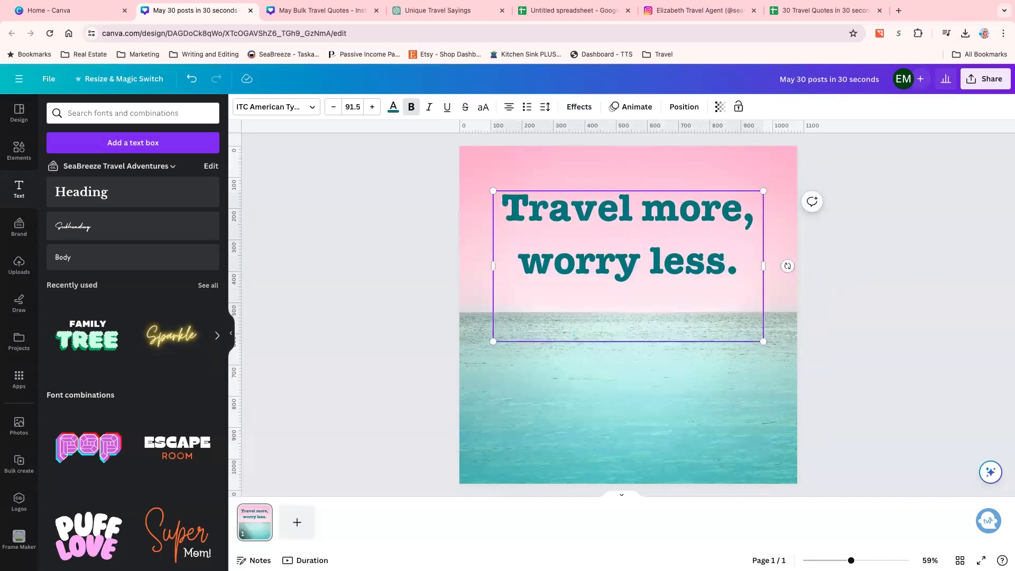
key(BackSpace)
click(837, 391)
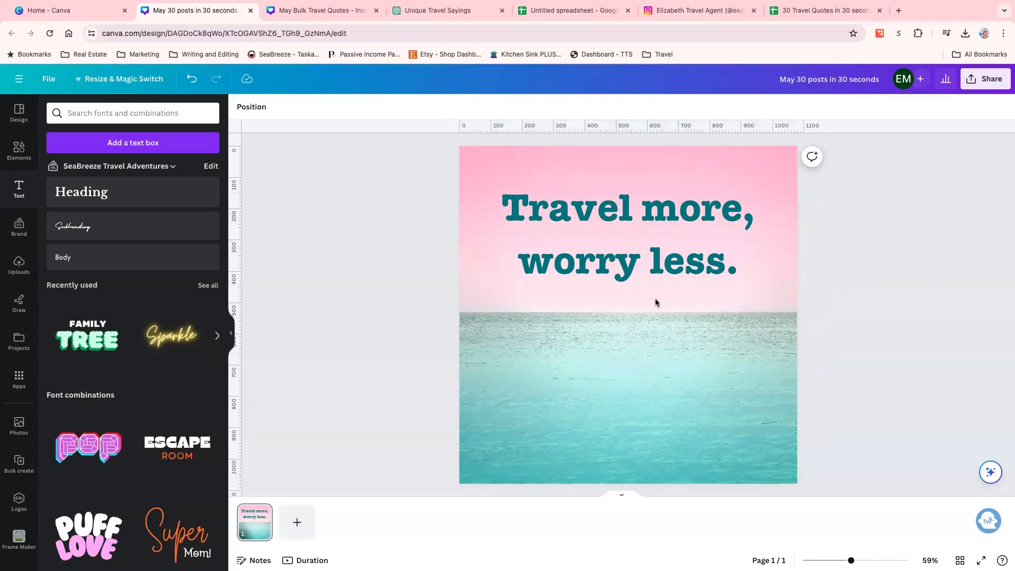
Reduce the line spacing of the travel quote so its two lines sit closer together.
click(629, 264)
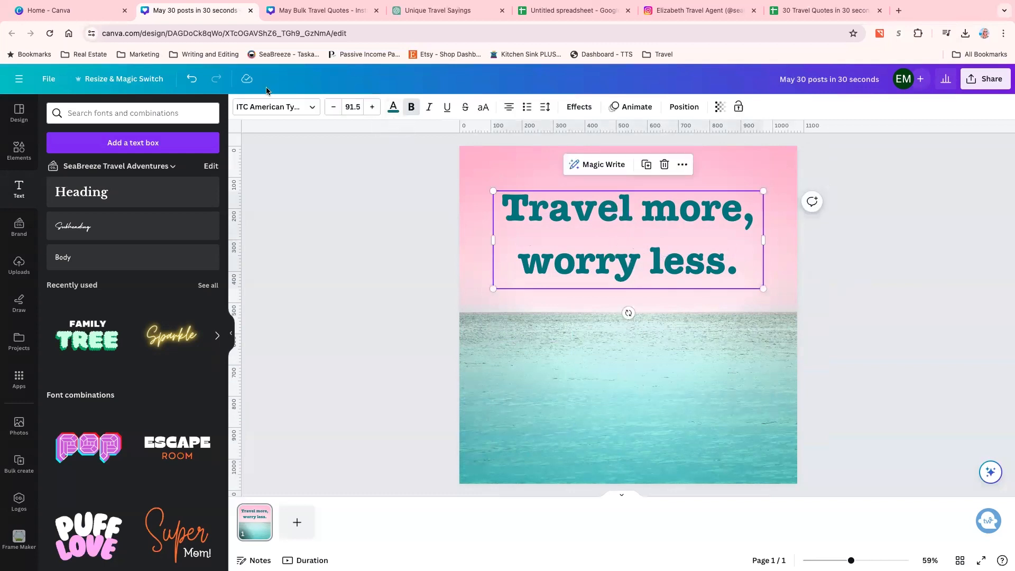
click(545, 107)
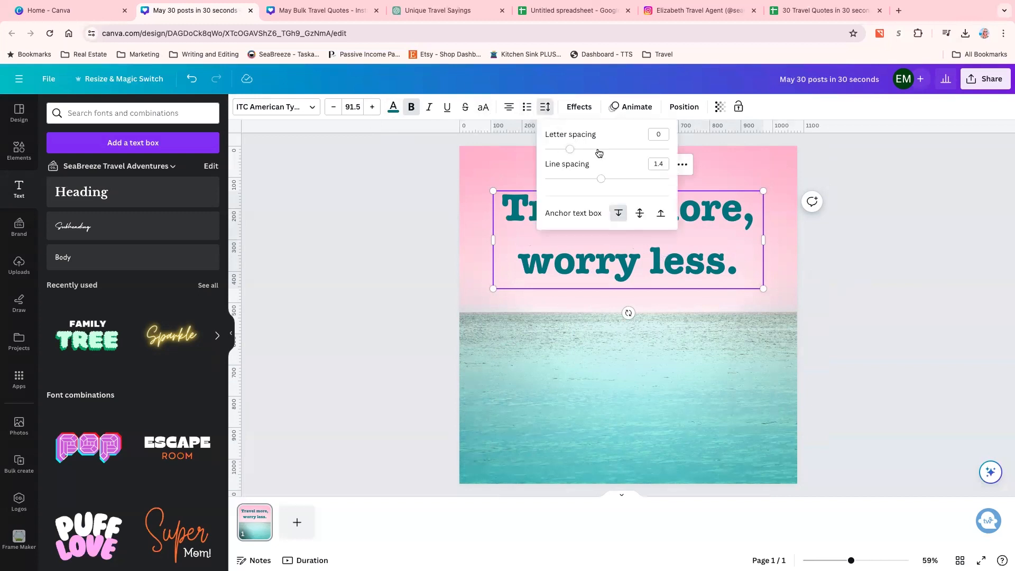
drag(600, 178, 577, 179)
click(648, 260)
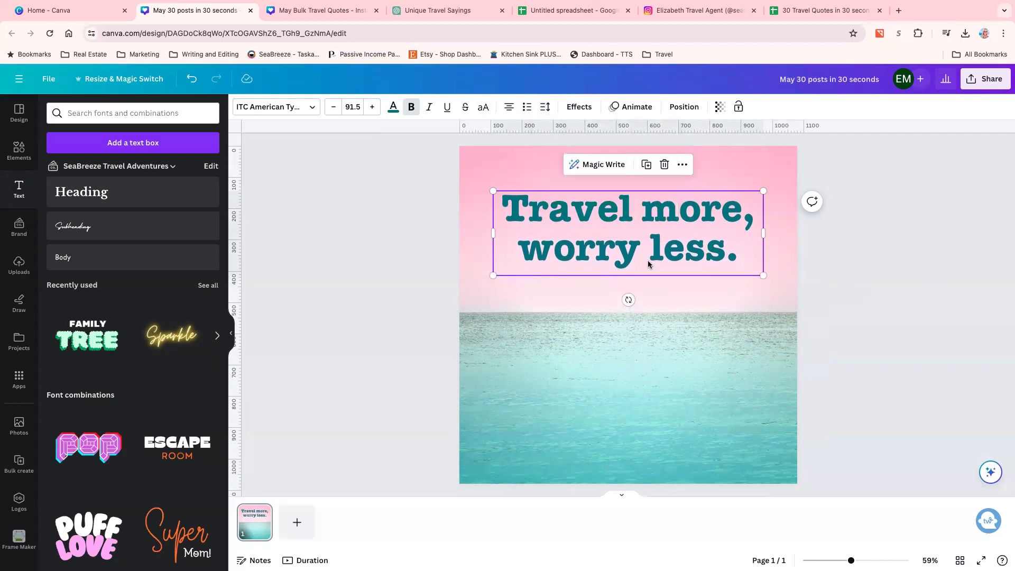
Enlarge the quote text to size 104, position it over the pink sky and deselect the text box.
drag(642, 248, 645, 334)
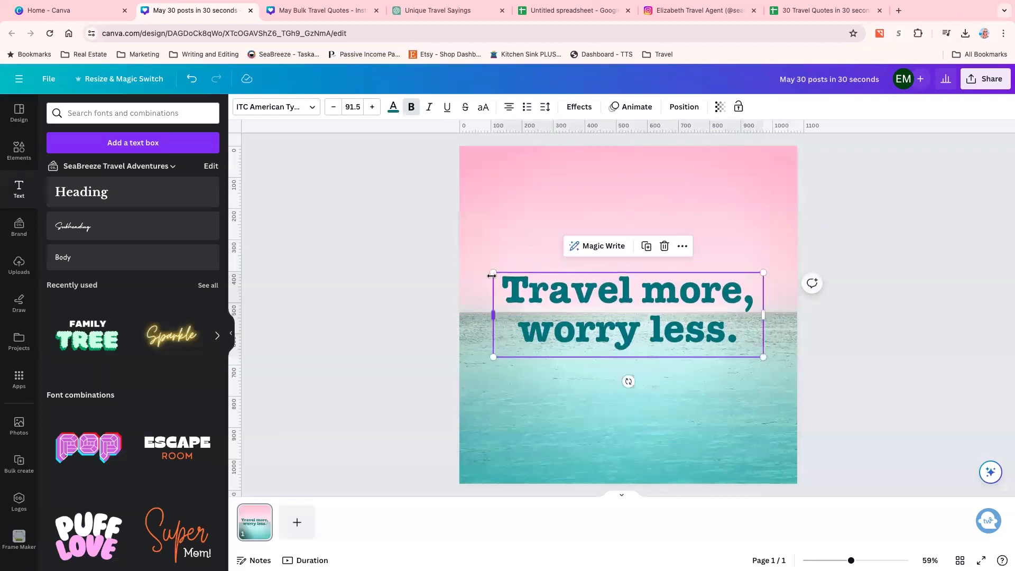
drag(492, 272, 469, 258)
drag(766, 363, 776, 365)
drag(685, 342, 667, 257)
click(662, 429)
click(624, 386)
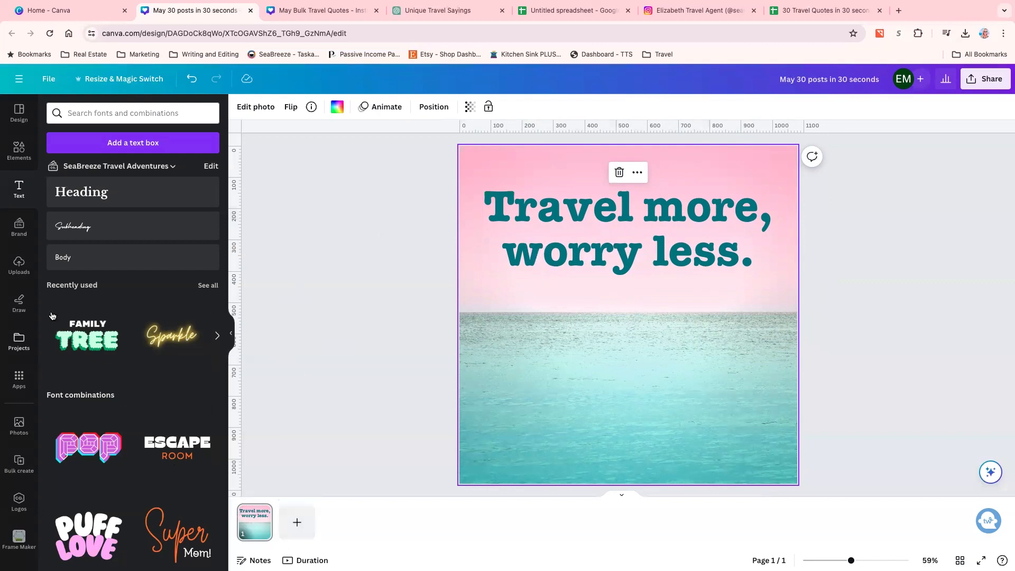
Upload the "30 Travel Quotes" CSV copy marked (1) from the Downloads folder as the Bulk create data.
scroll(101, 394, down, 1)
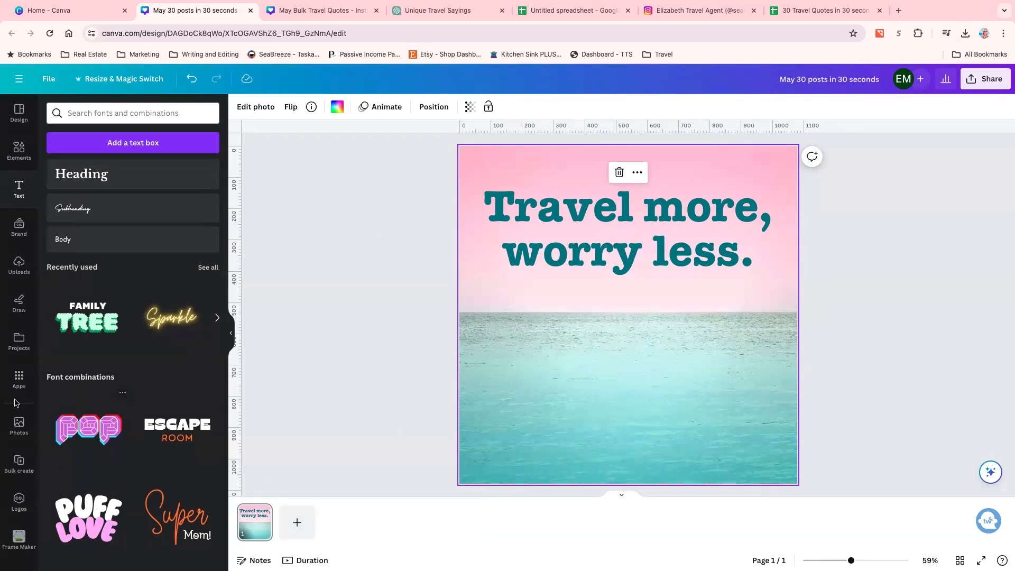
scroll(16, 403, down, 2)
scroll(16, 403, down, 1)
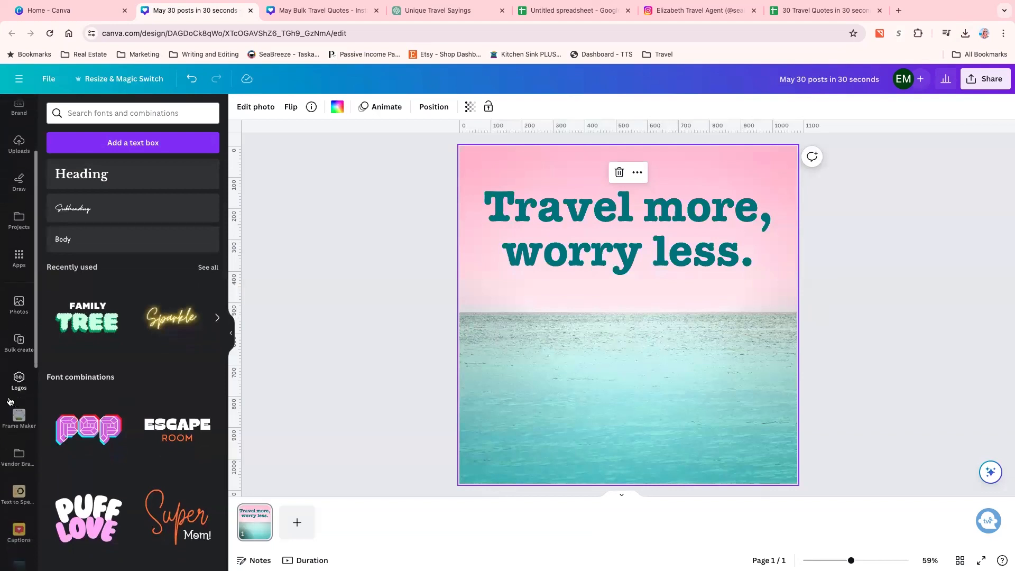
click(17, 343)
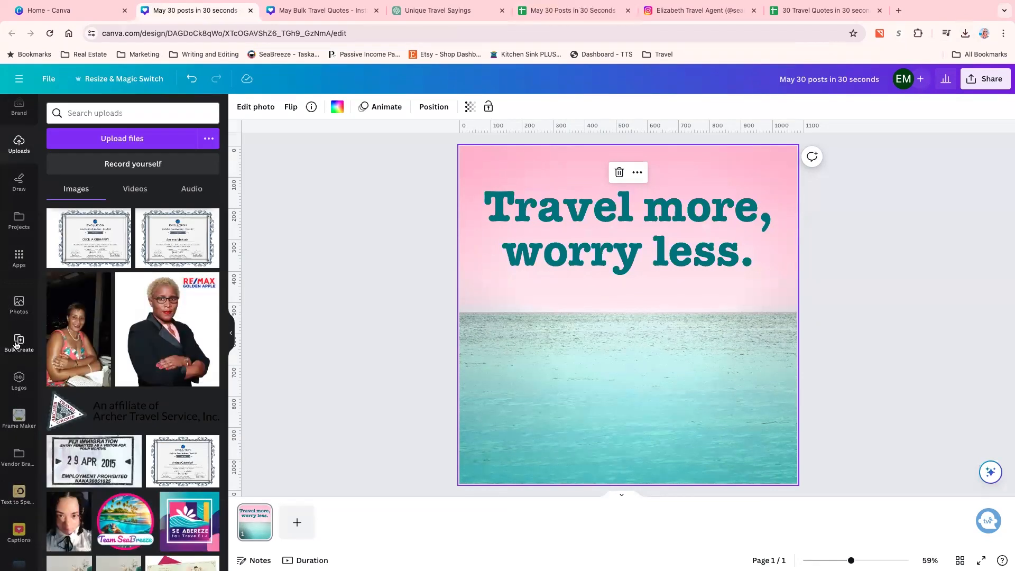
click(17, 343)
click(146, 369)
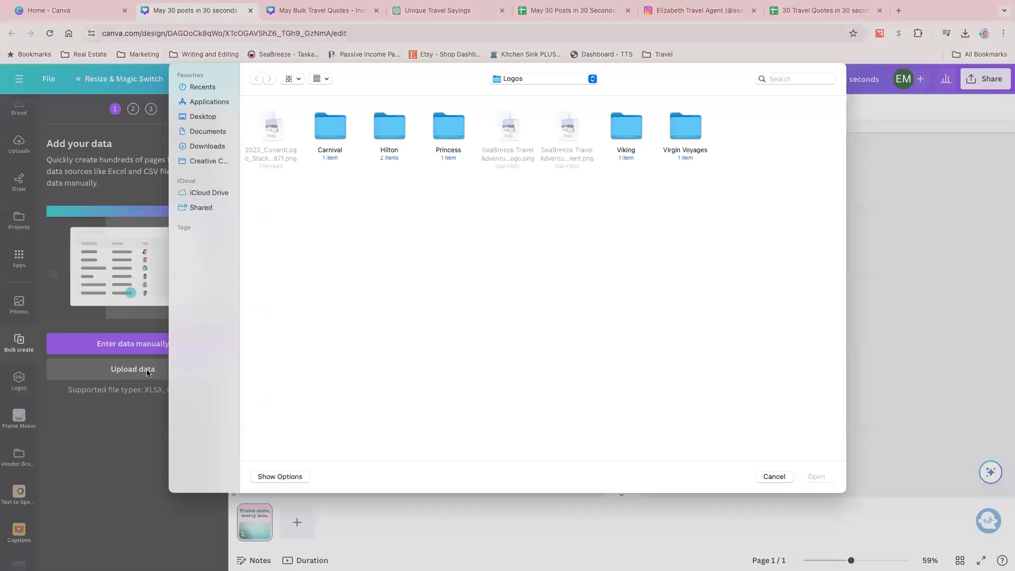
click(204, 154)
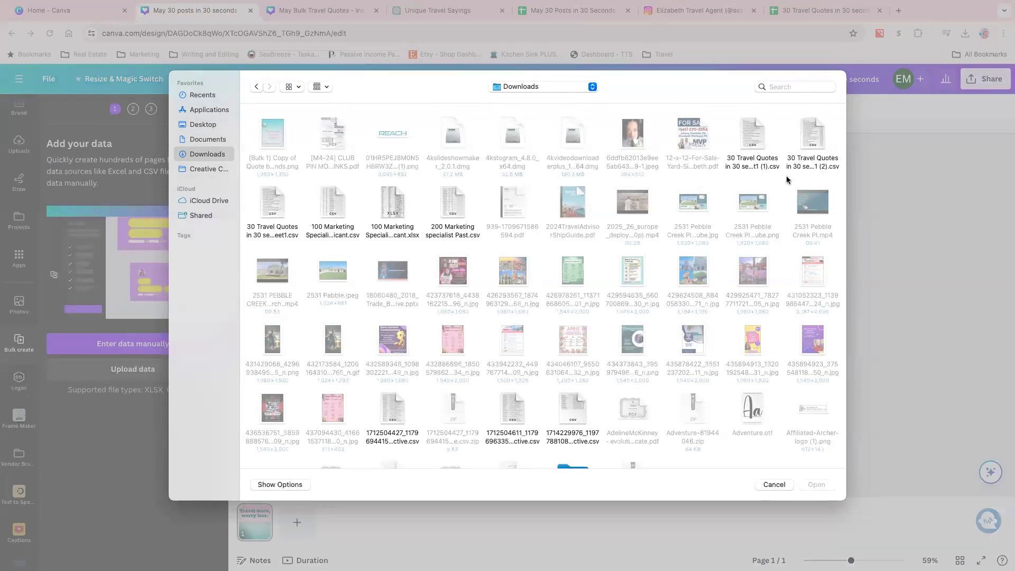
click(748, 132)
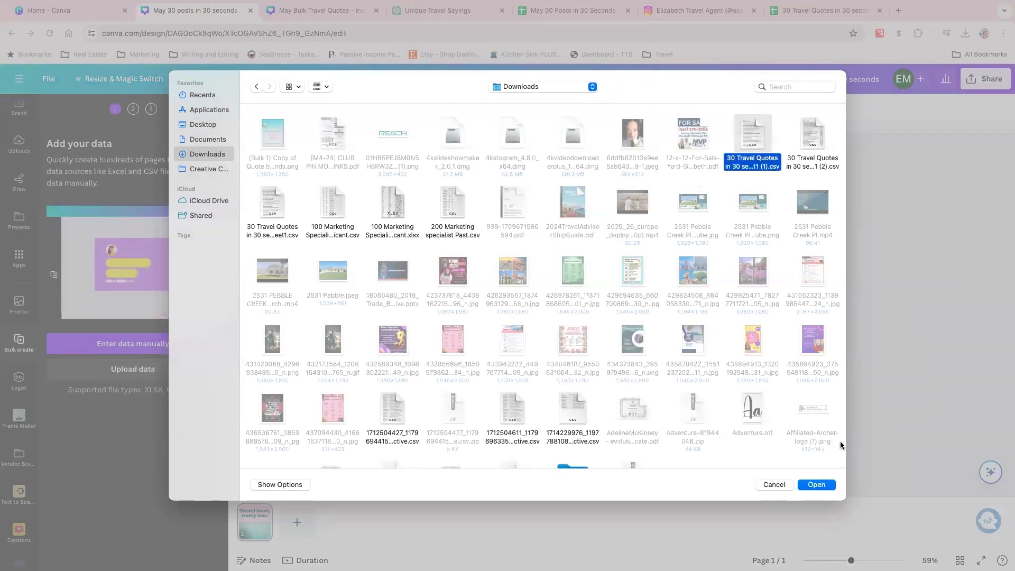
click(816, 484)
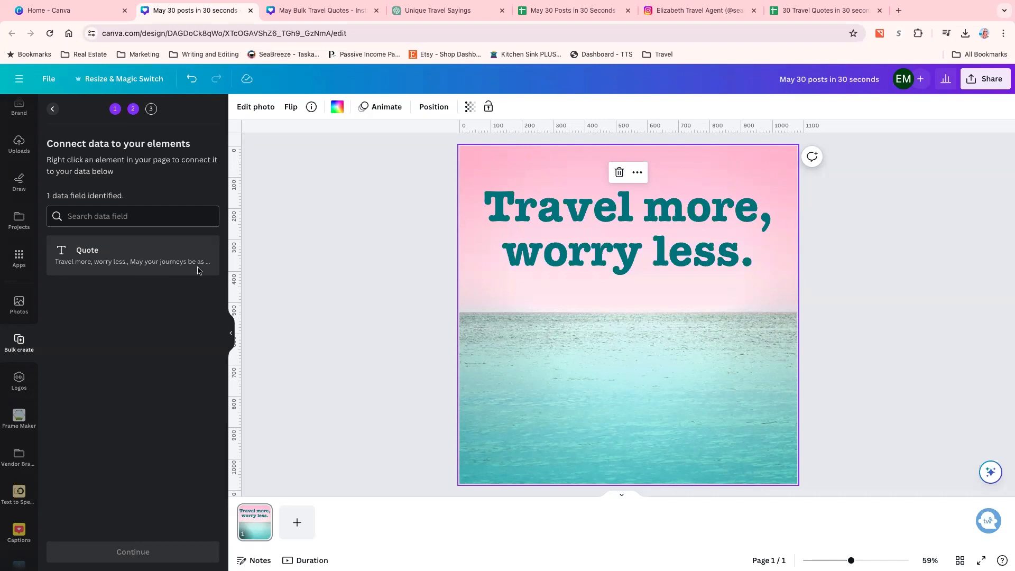
Switch to the May 30 Posts in 30 Seconds spreadsheet, check the entries under the Quote heading and return to the Canva design.
click(566, 10)
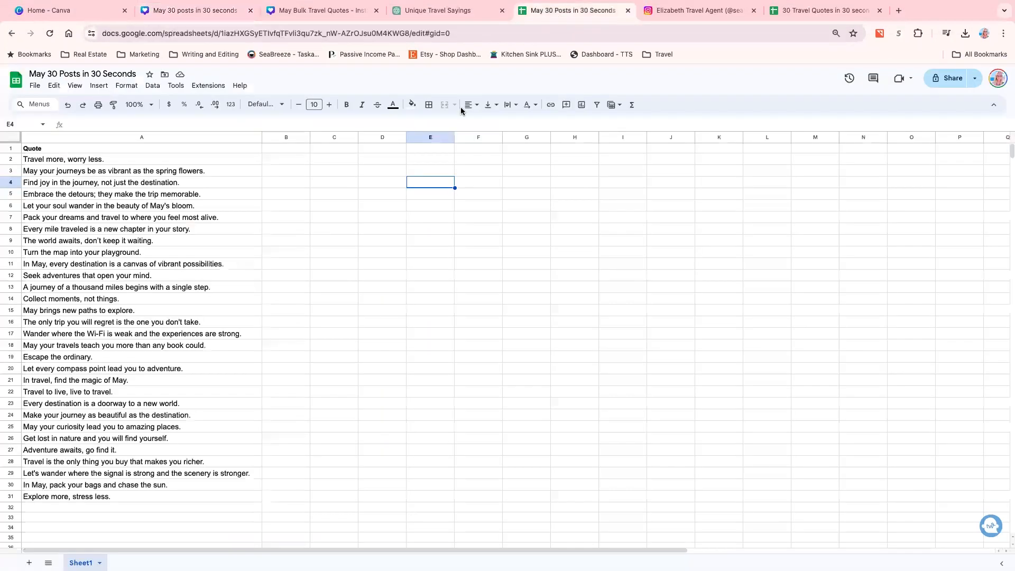
click(80, 168)
click(80, 182)
click(78, 195)
click(80, 210)
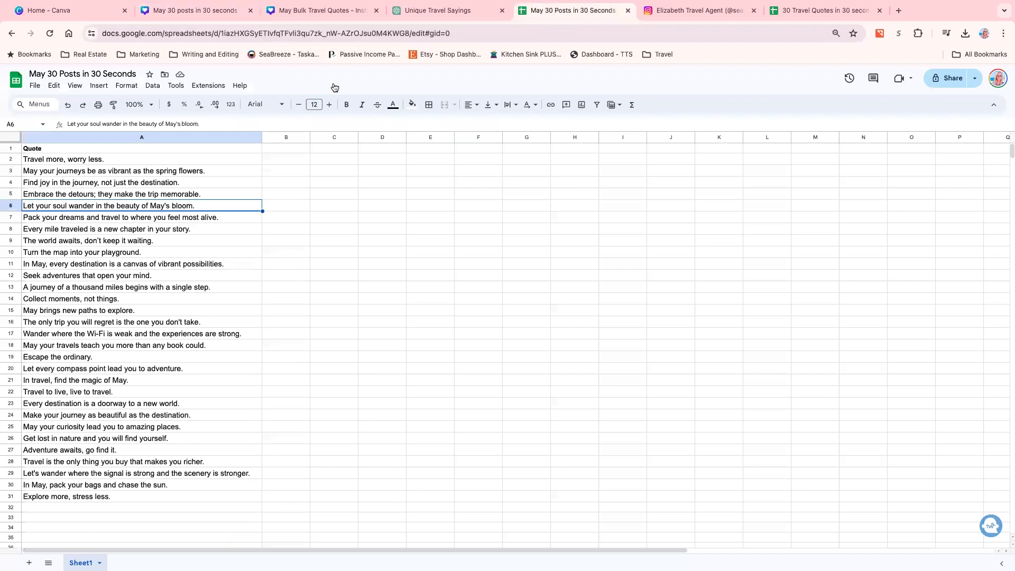
click(318, 11)
click(221, 10)
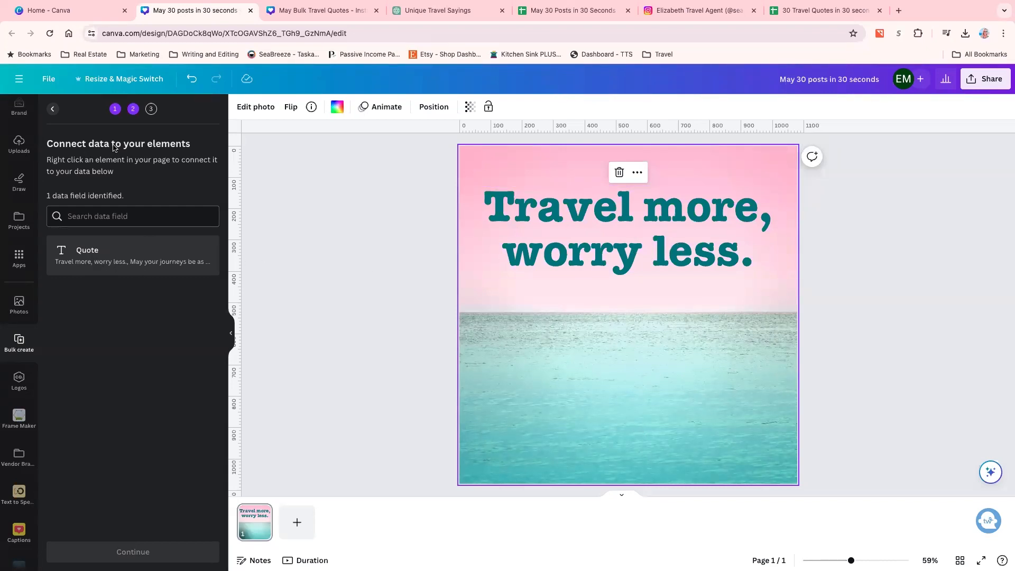
Connect the travel quote text box to the Quote data field.
click(555, 211)
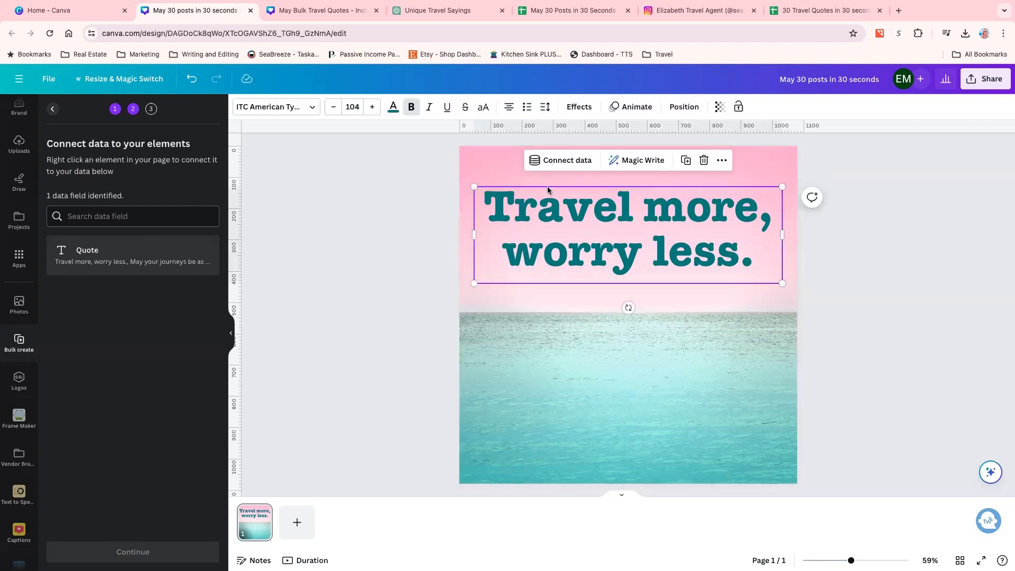
click(570, 166)
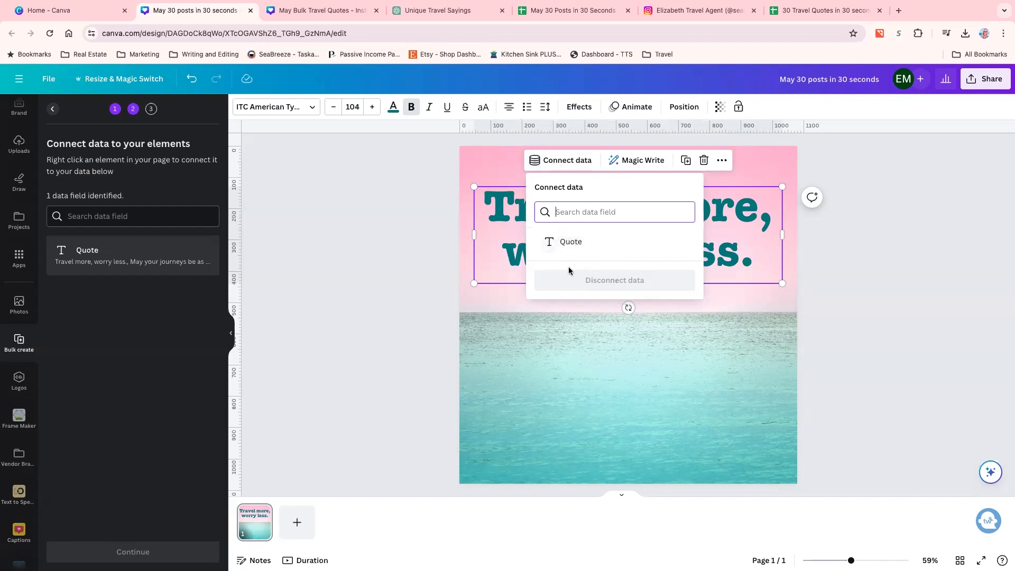
click(571, 244)
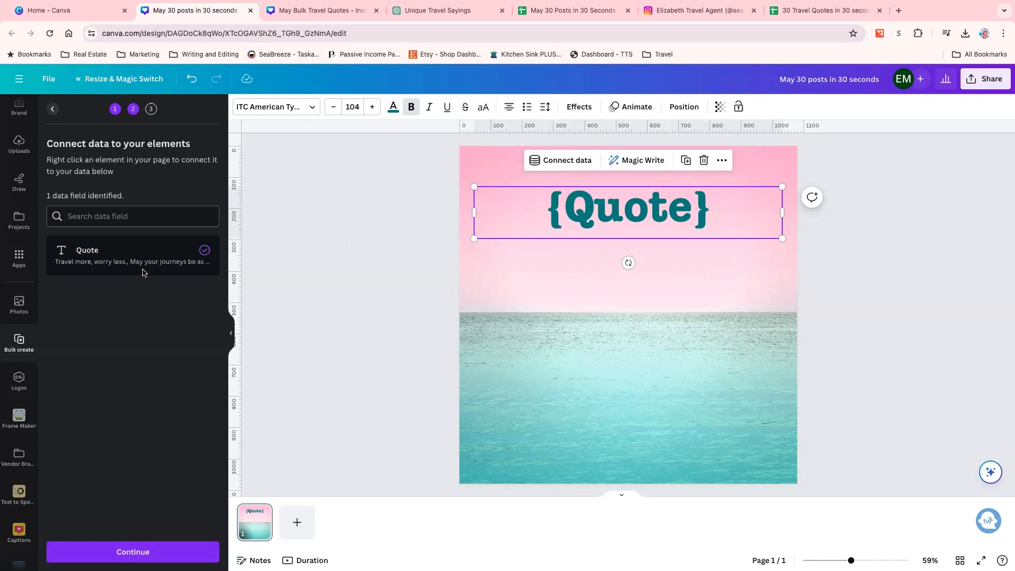
Continue to applying the data, check the list of selected quotes and generate the 30 designs.
click(134, 553)
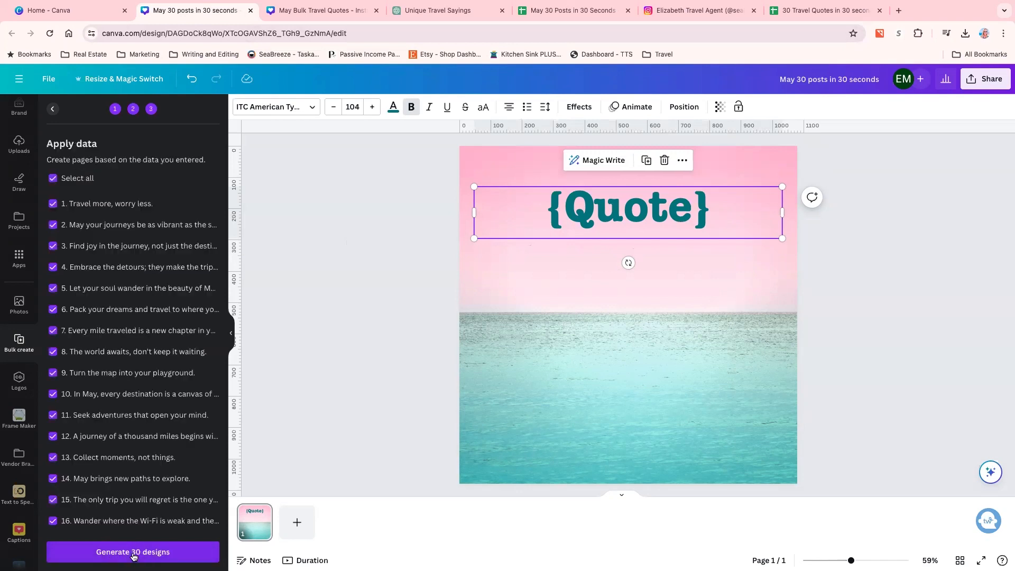
scroll(132, 323, down, 6)
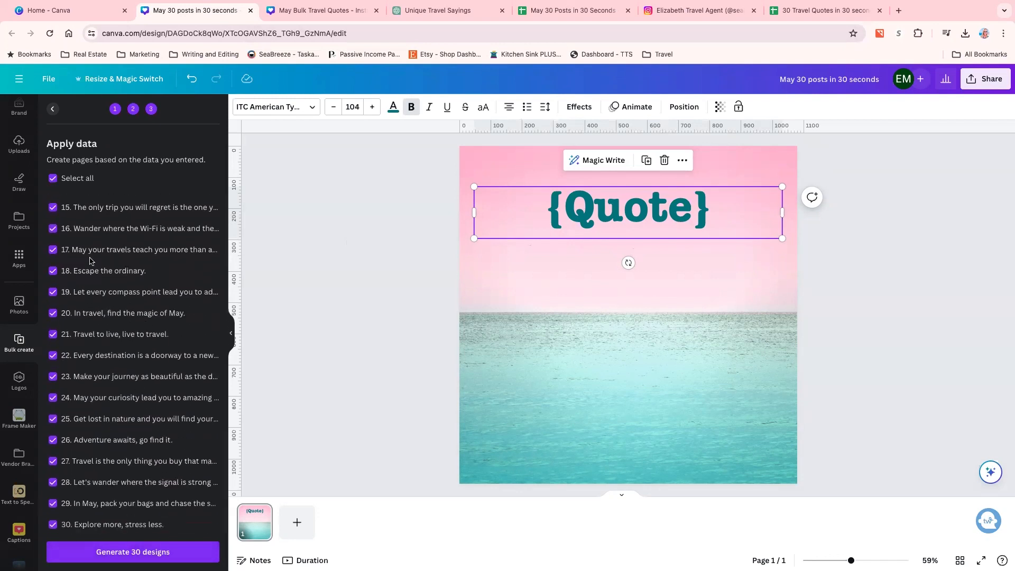
scroll(142, 370, up, 6)
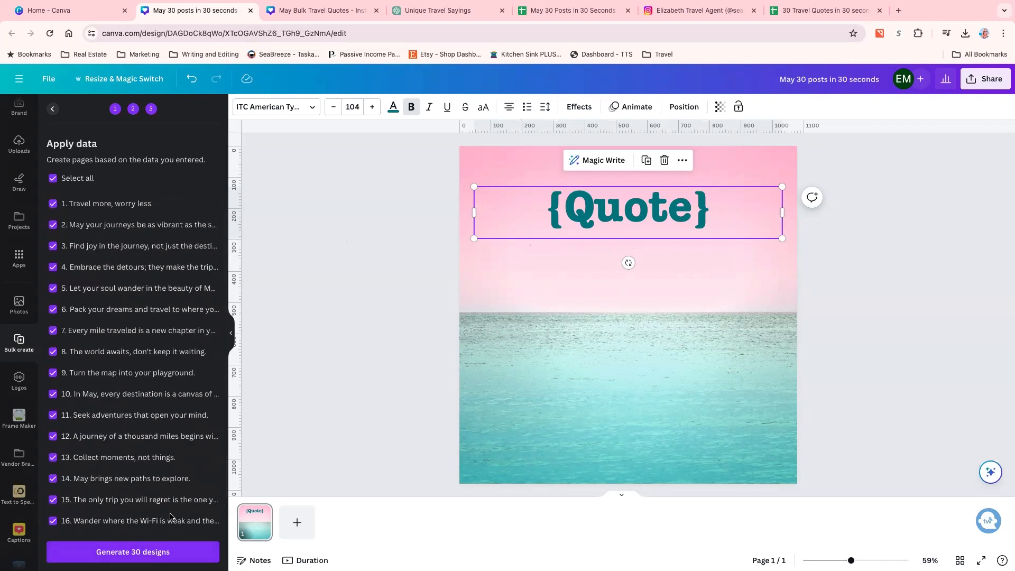
click(173, 553)
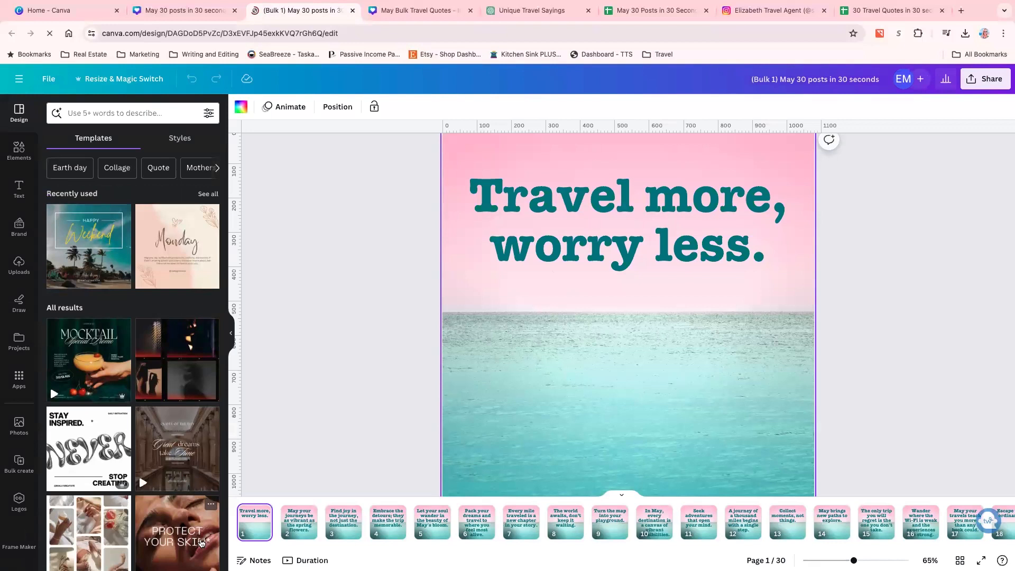
Collapse the side panel and examine how quotes of different lengths fit on pages 16, 17 and 18.
click(230, 334)
scroll(443, 528, right, 5)
click(443, 534)
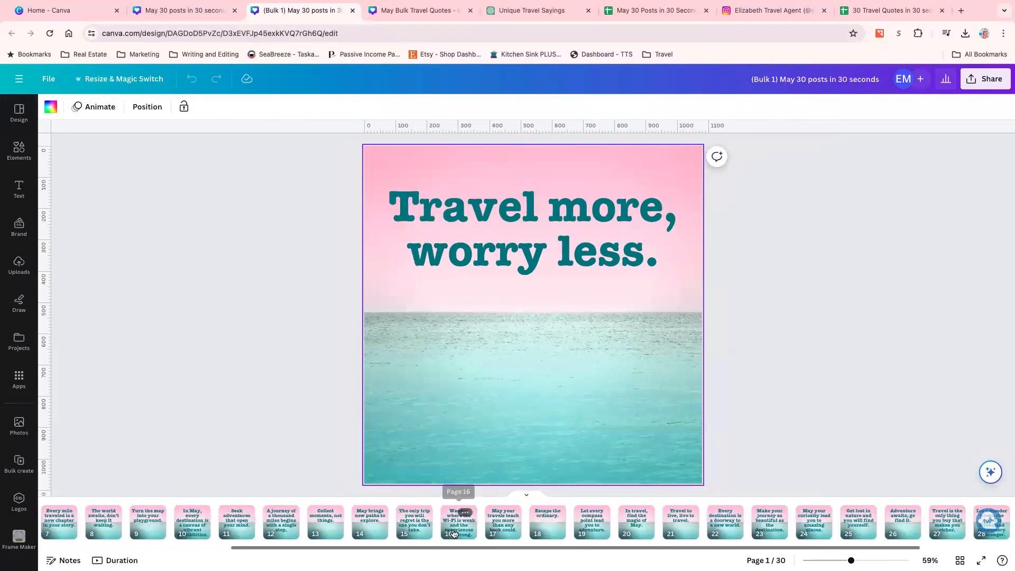
click(499, 535)
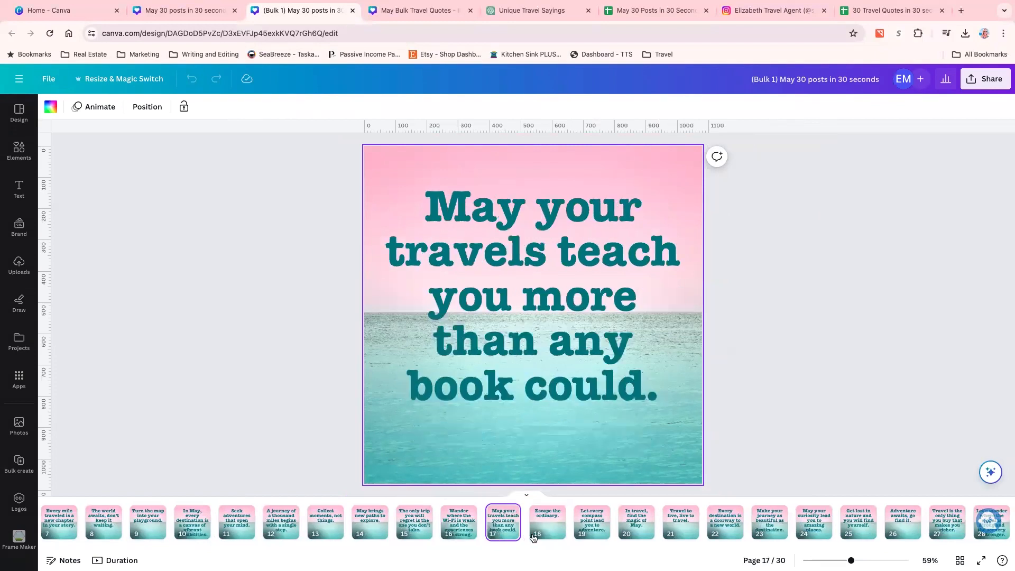
click(549, 533)
scroll(407, 528, left, 1)
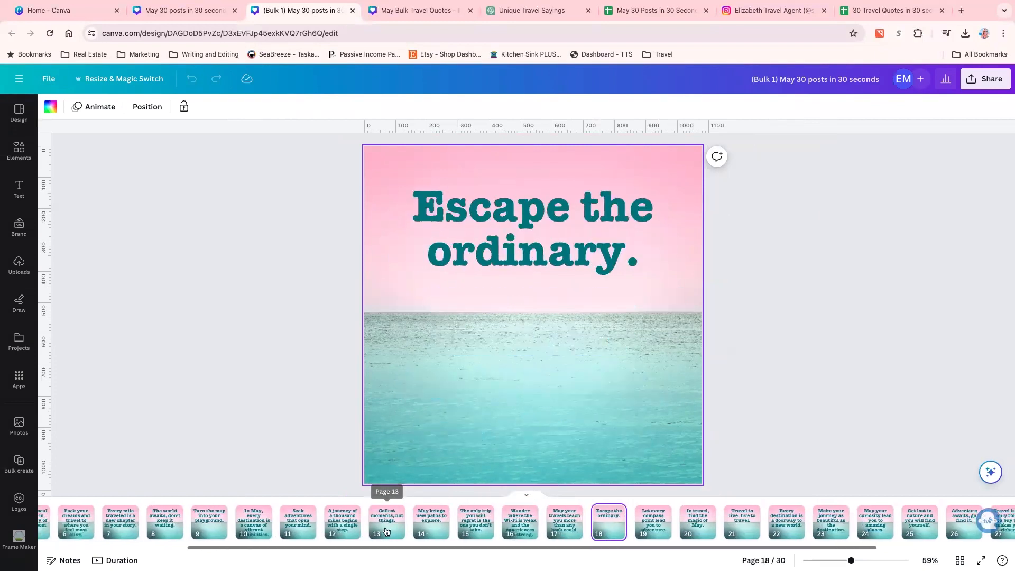
click(520, 531)
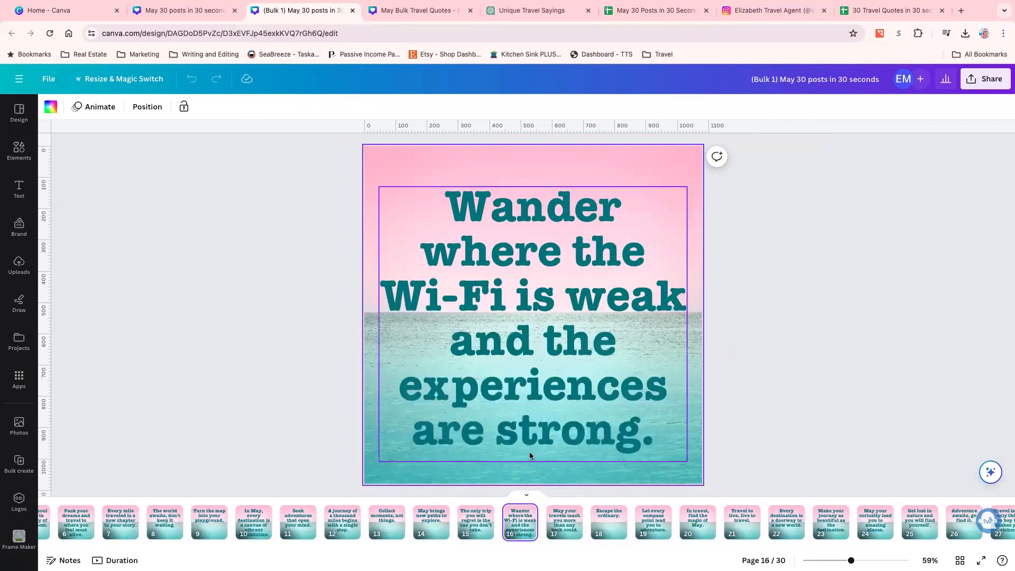
scroll(439, 523, left, 3)
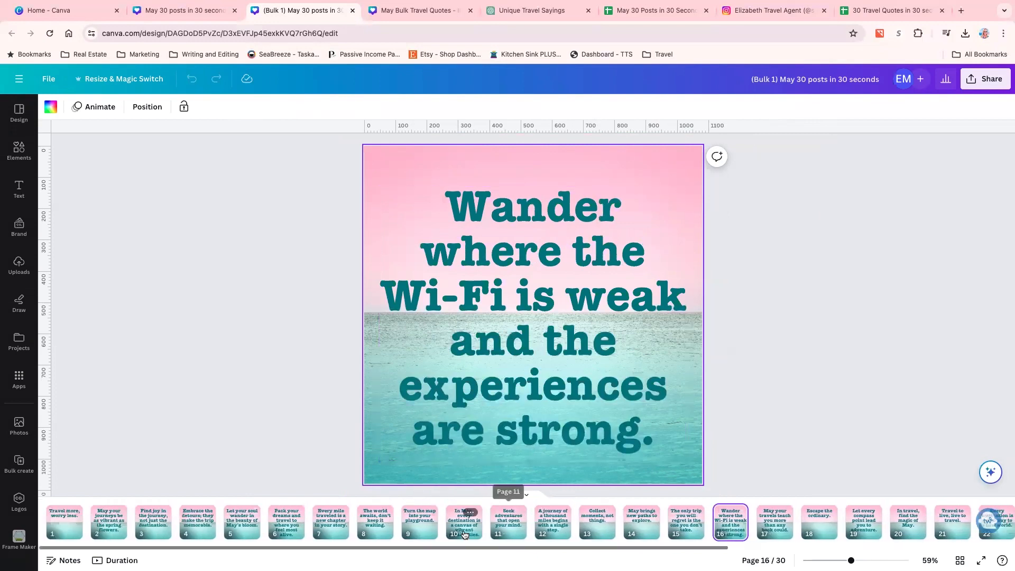
On page 1, move the quote text box slightly lower within the pink sky and look over the page thumbnails.
click(64, 523)
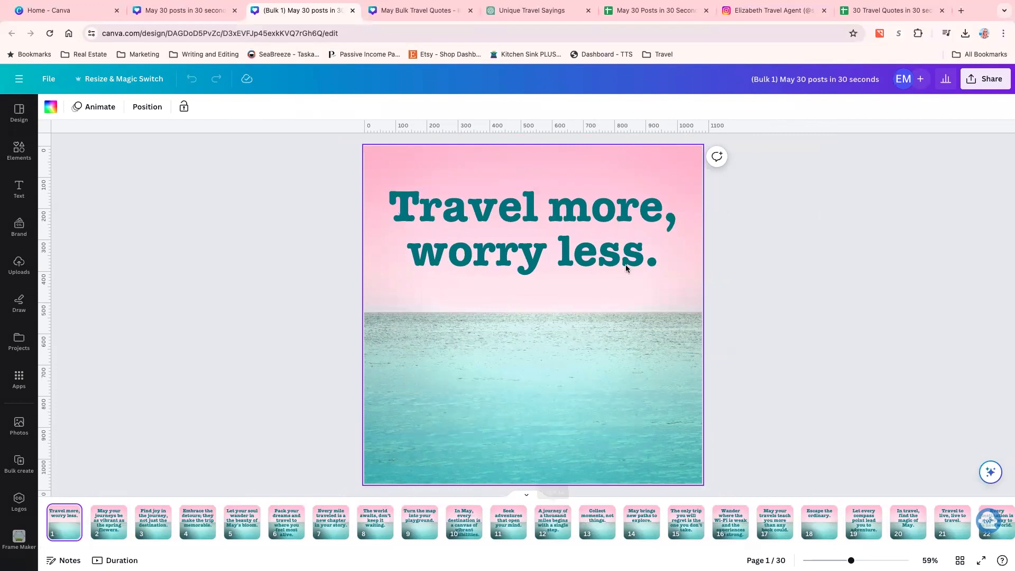
mouse_move(606, 254)
mouse_down()
mouse_move(609, 337)
mouse_move(605, 253)
mouse_up()
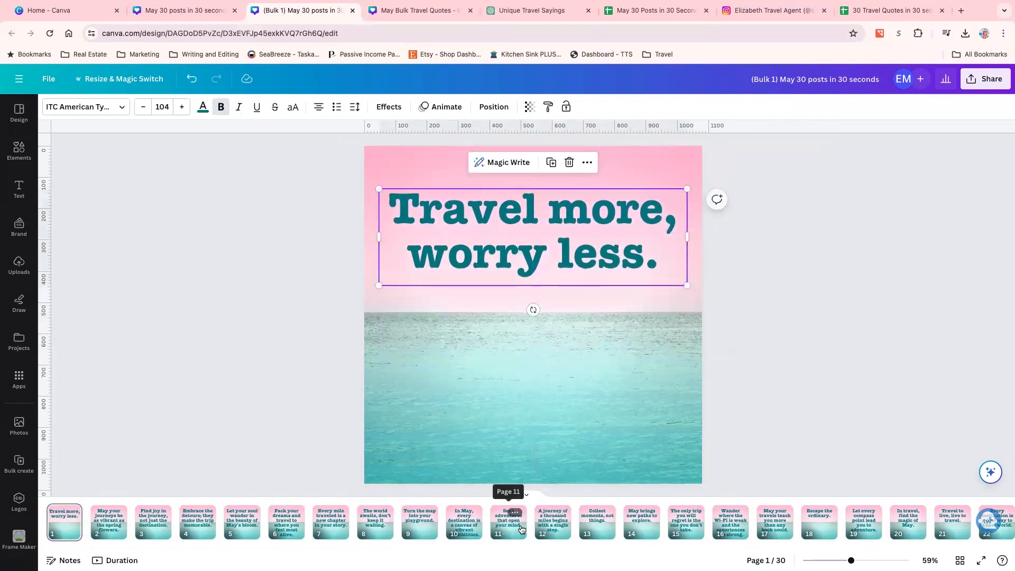
scroll(521, 528, right, 8)
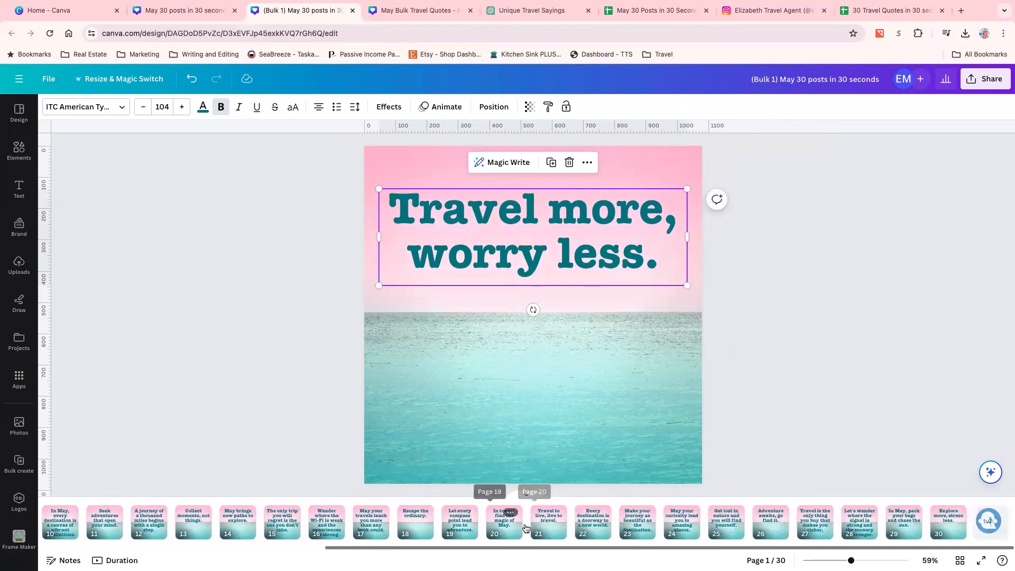
scroll(523, 527, left, 8)
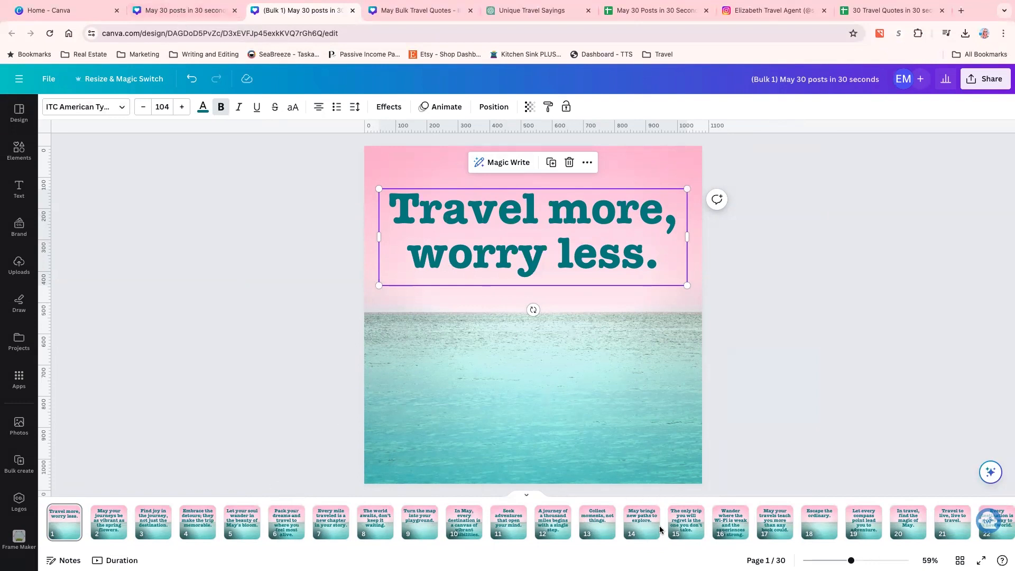
scroll(692, 528, right, 1)
scroll(696, 528, left, 1)
Switch to the Instagram profile, view the "Monday" post as a layout reference and close it.
click(772, 12)
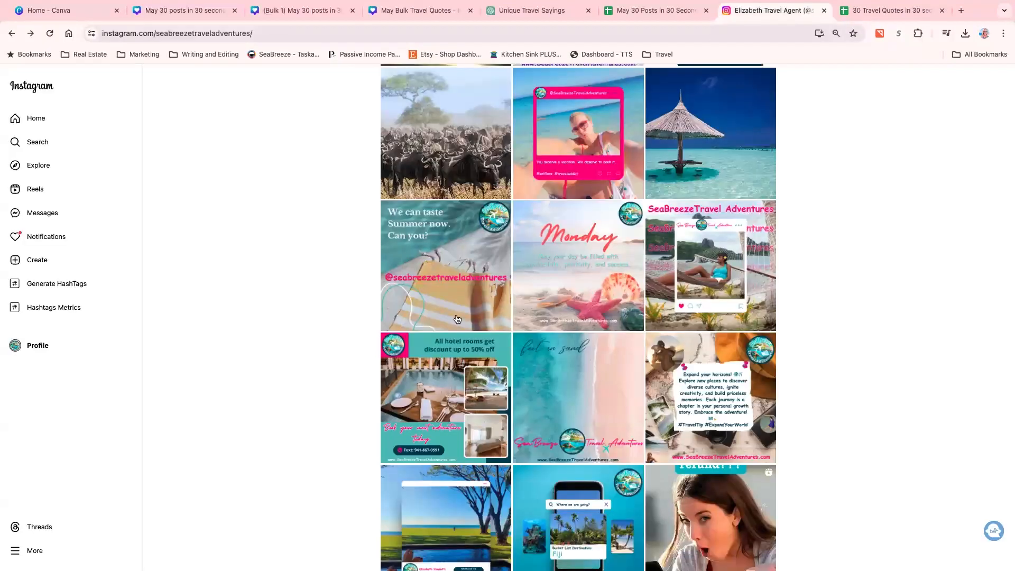
scroll(753, 249, down, 1)
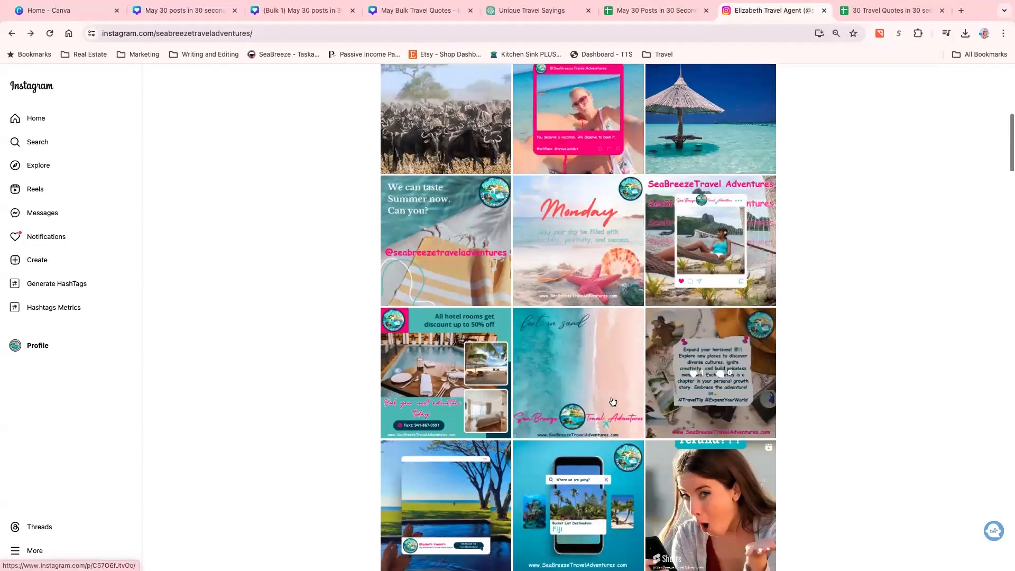
click(571, 281)
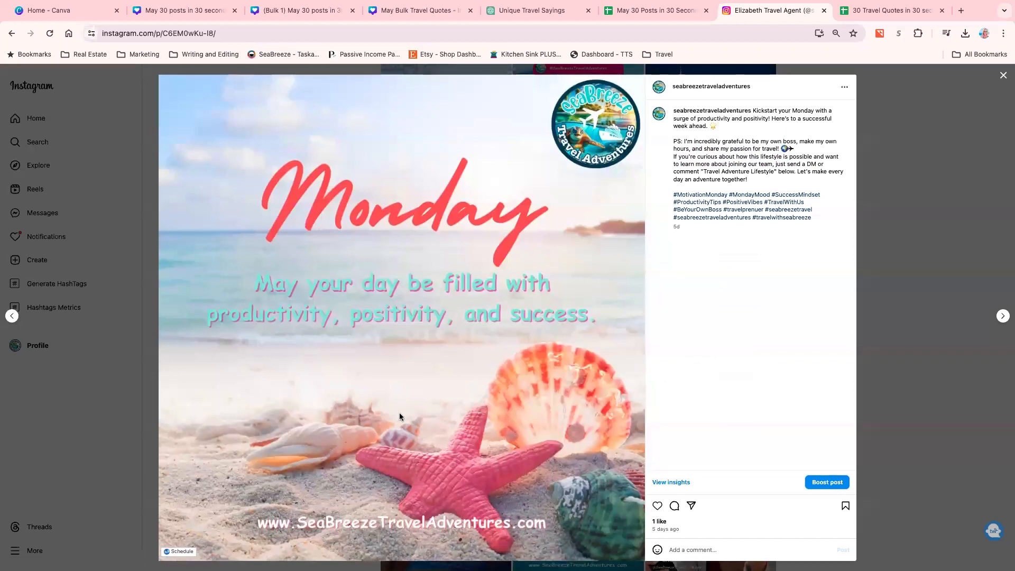
click(1003, 77)
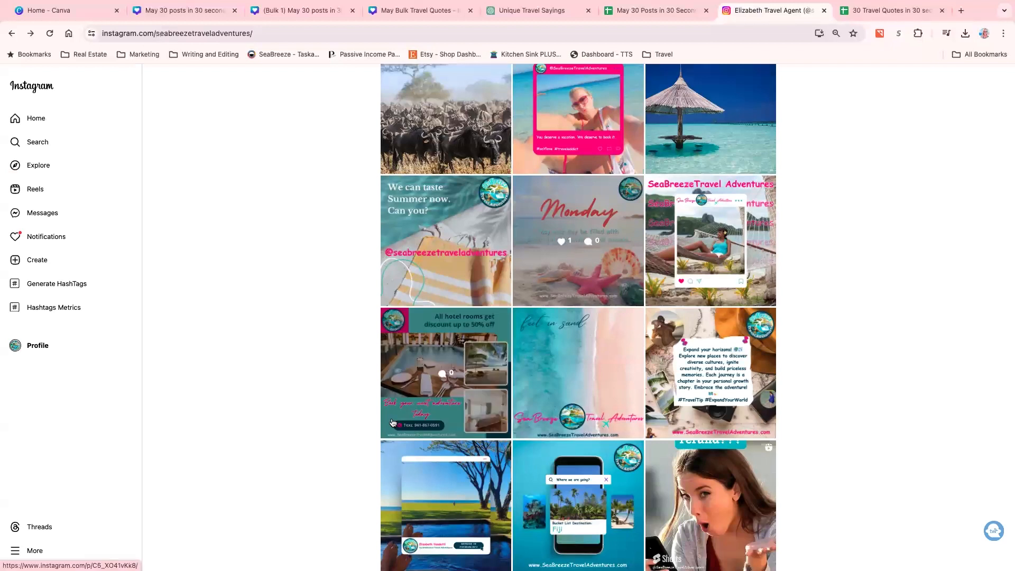
Look over the Instagram profile's post grid for layout ideas and return to the generated 30-page design.
scroll(591, 328, up, 2)
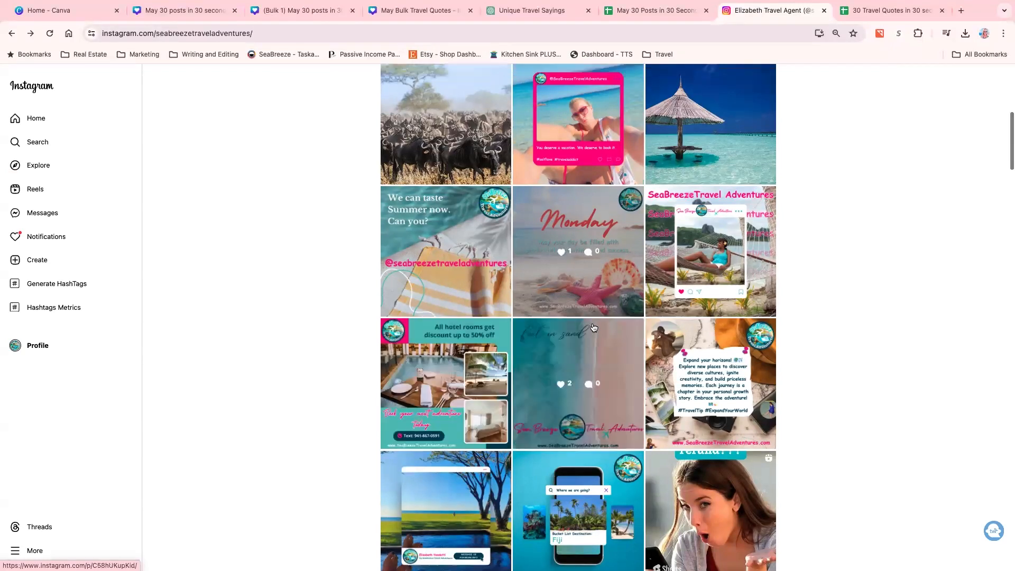
scroll(612, 199, down, 1)
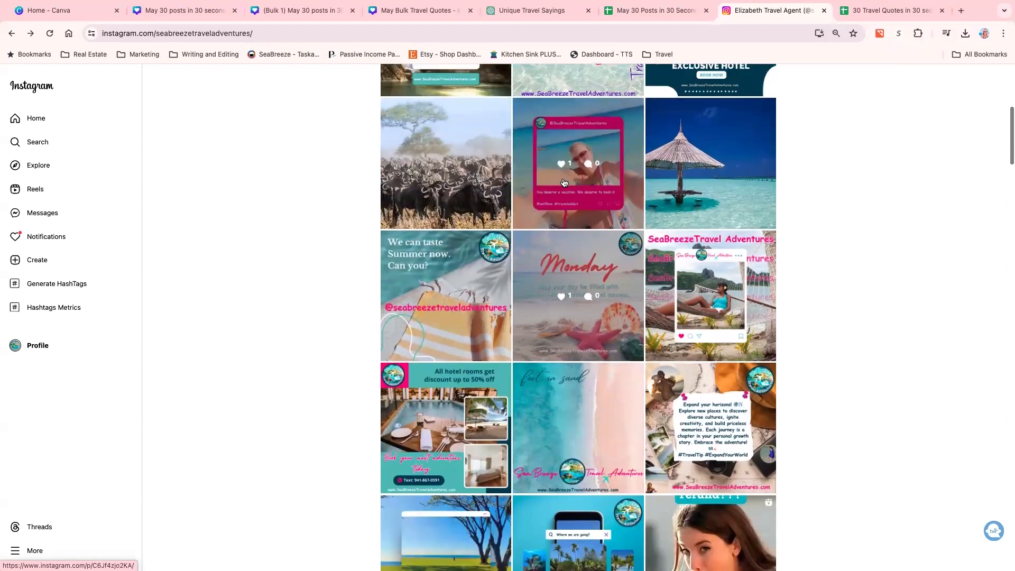
click(293, 11)
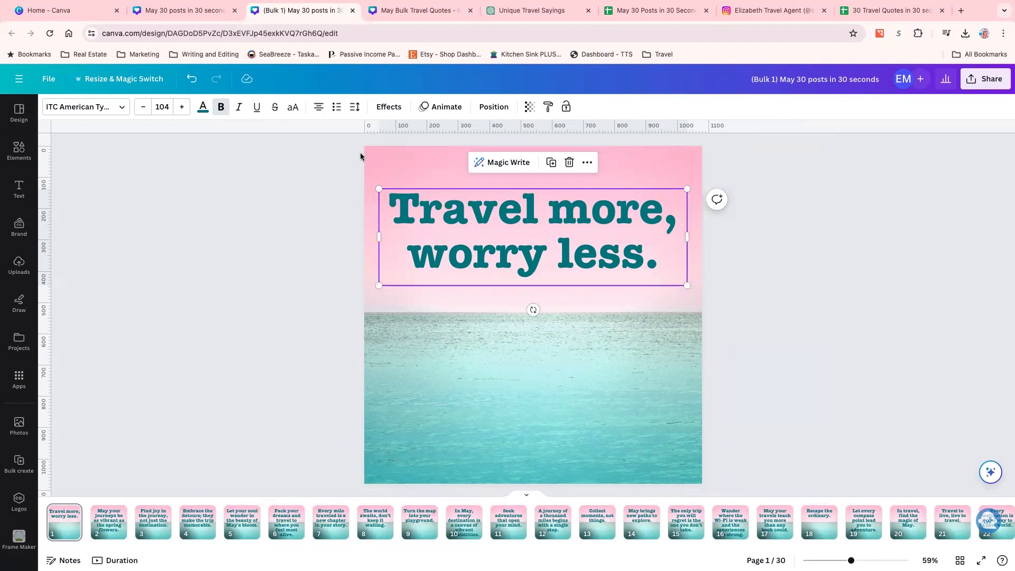
Switch to the original template design and step the bulk creation back to the stage for adding data.
click(182, 11)
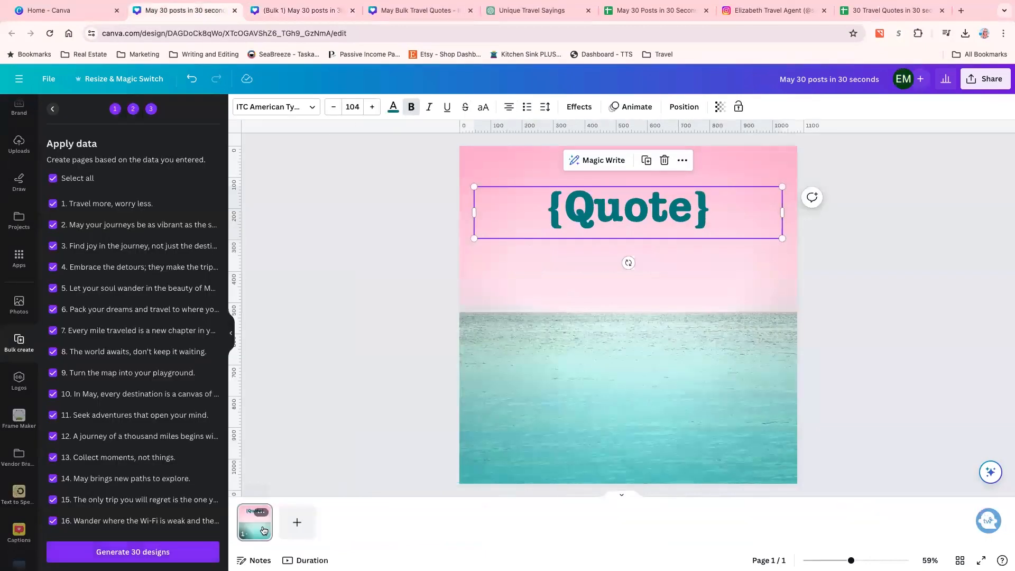
scroll(140, 267, down, 1)
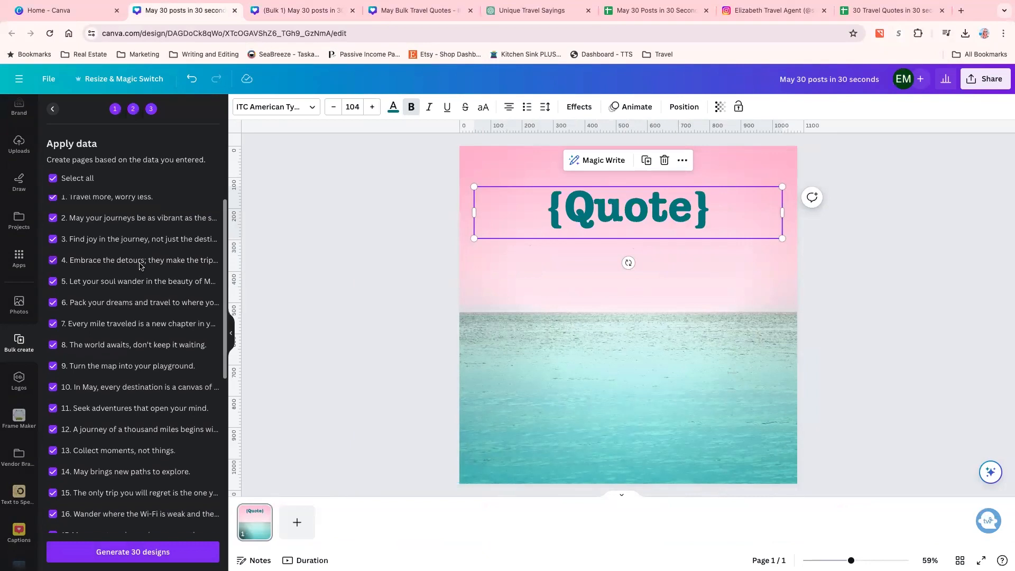
click(51, 110)
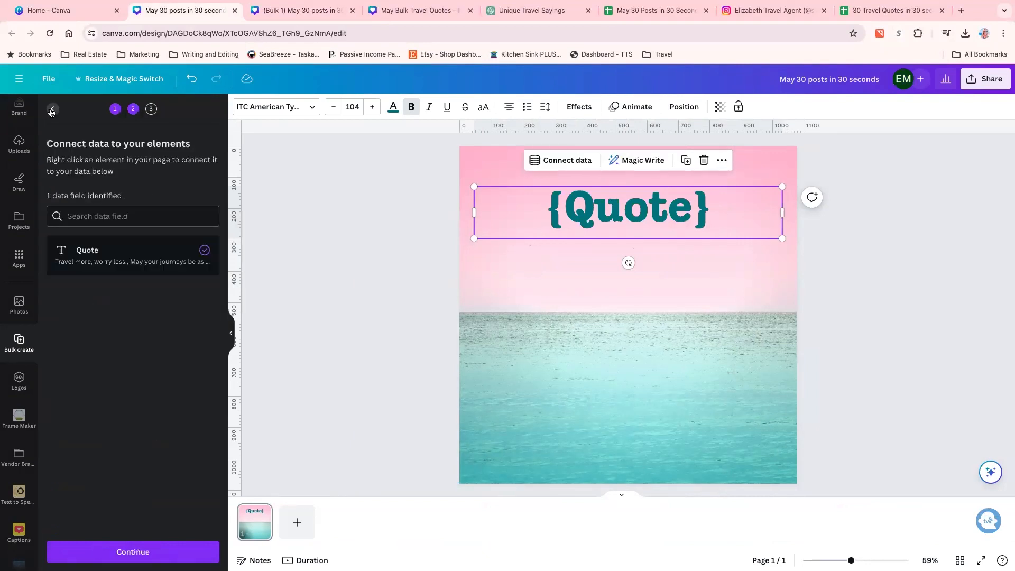
click(51, 111)
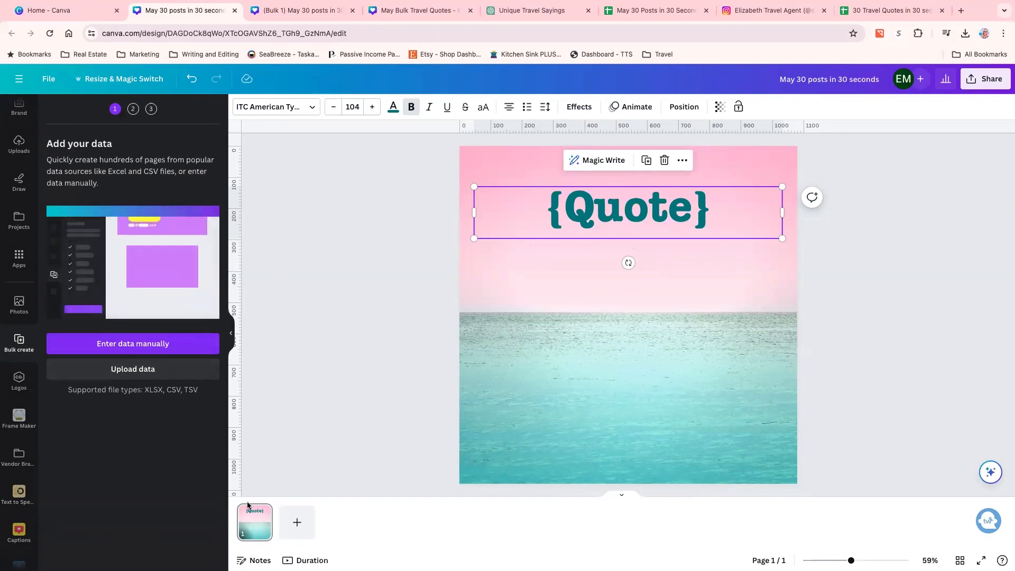
Delete the template's {Quote} page, check the generated 30-page design and return to the emptied template.
click(260, 511)
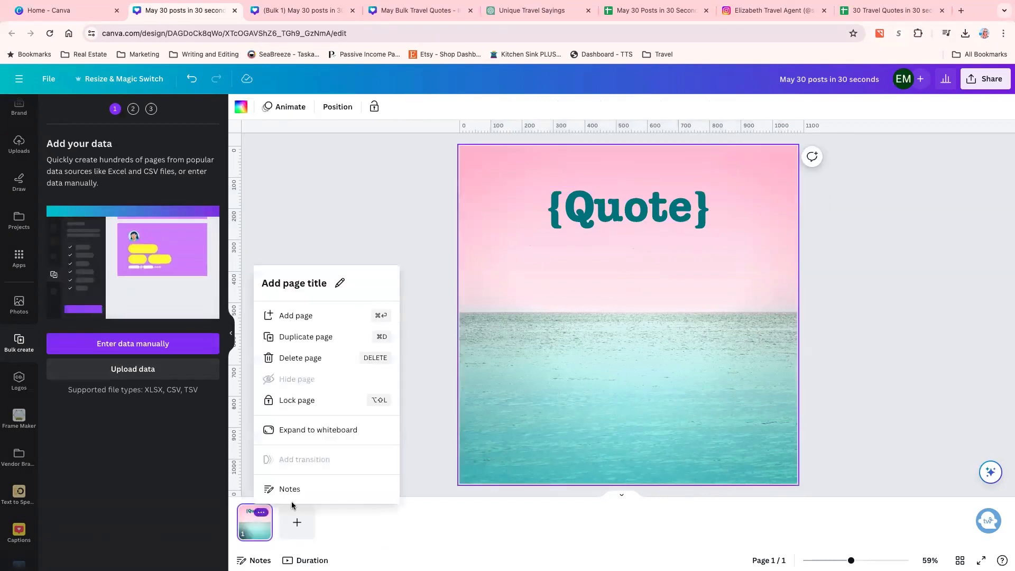
click(299, 359)
click(292, 11)
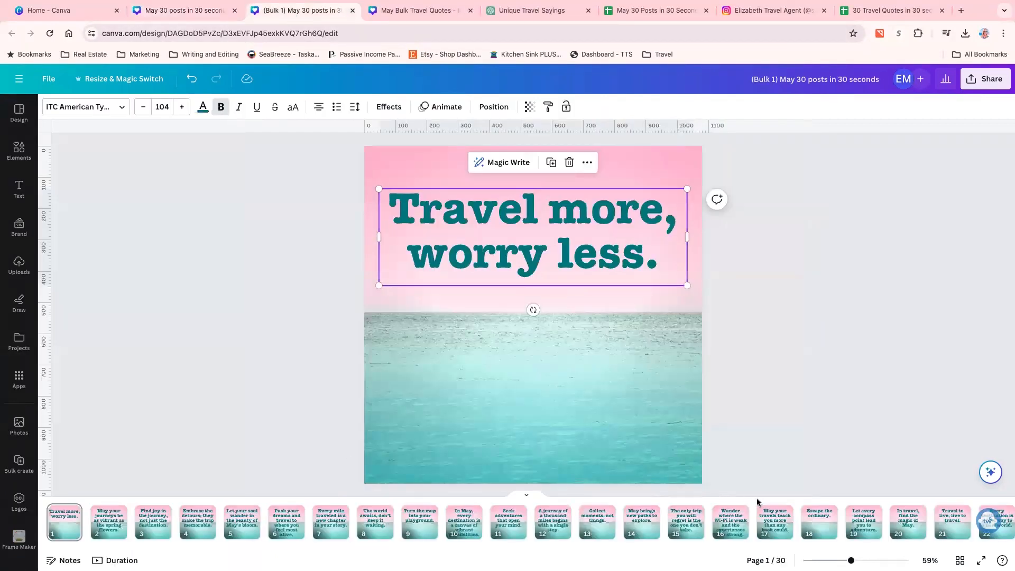
click(197, 12)
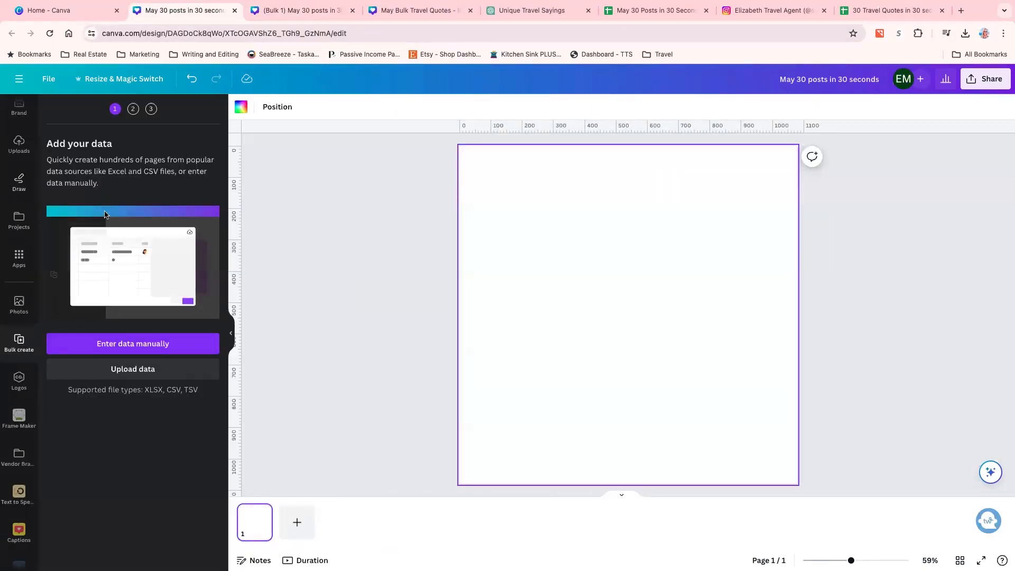
Insert the recently used pink sky and turquoise sea photo on the blank page and set it as the background.
click(18, 149)
scroll(17, 153, up, 3)
click(18, 152)
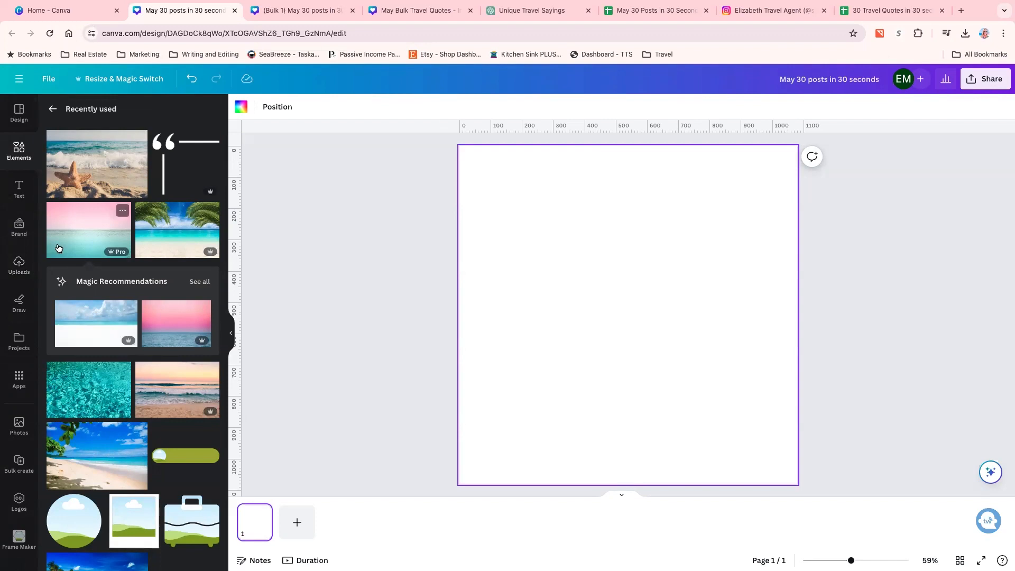
click(75, 244)
right_click(703, 309)
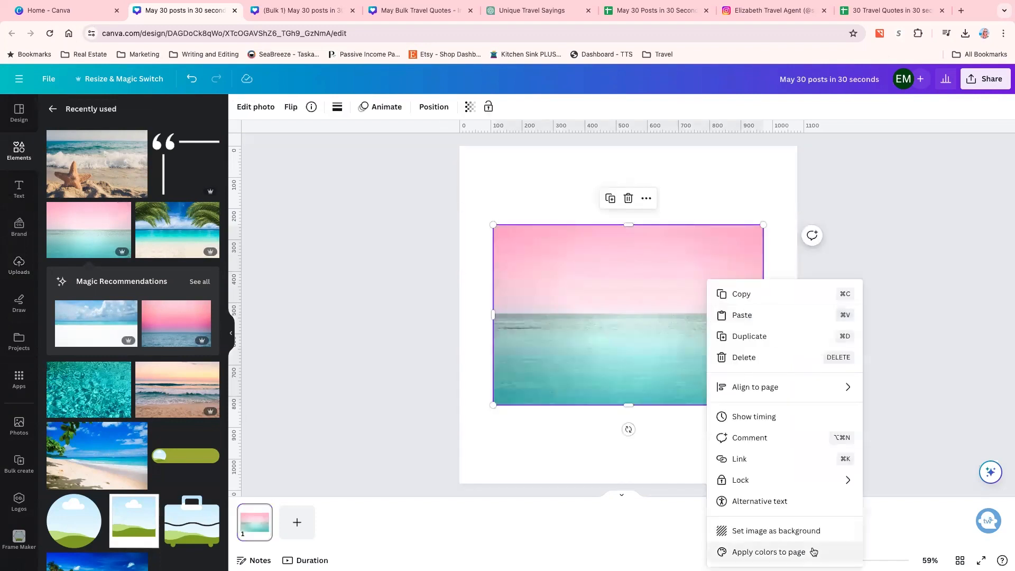
click(783, 530)
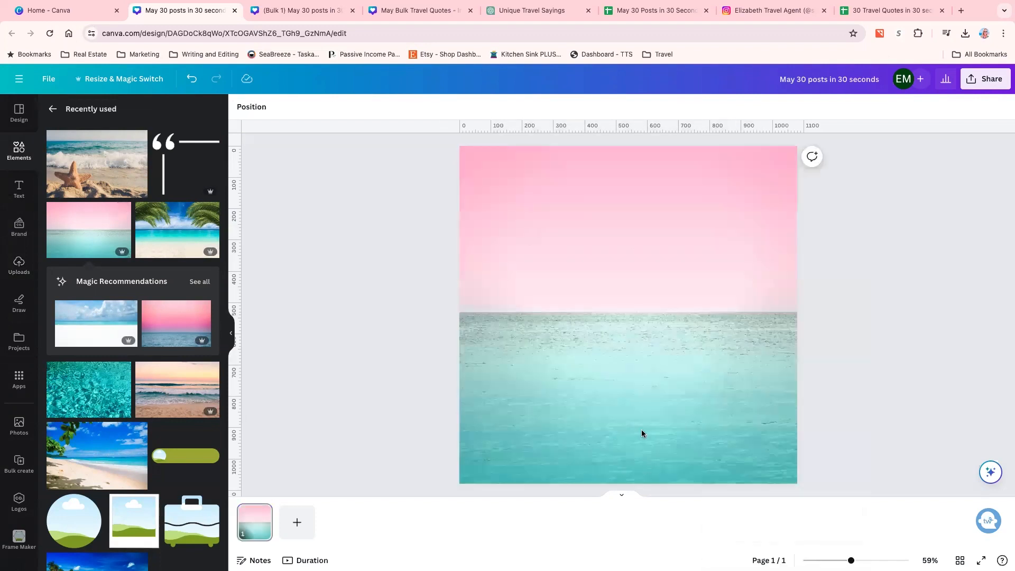
Add a text box, enlarge its text to size 58.3 and replace the placeholder with "Quote".
click(19, 191)
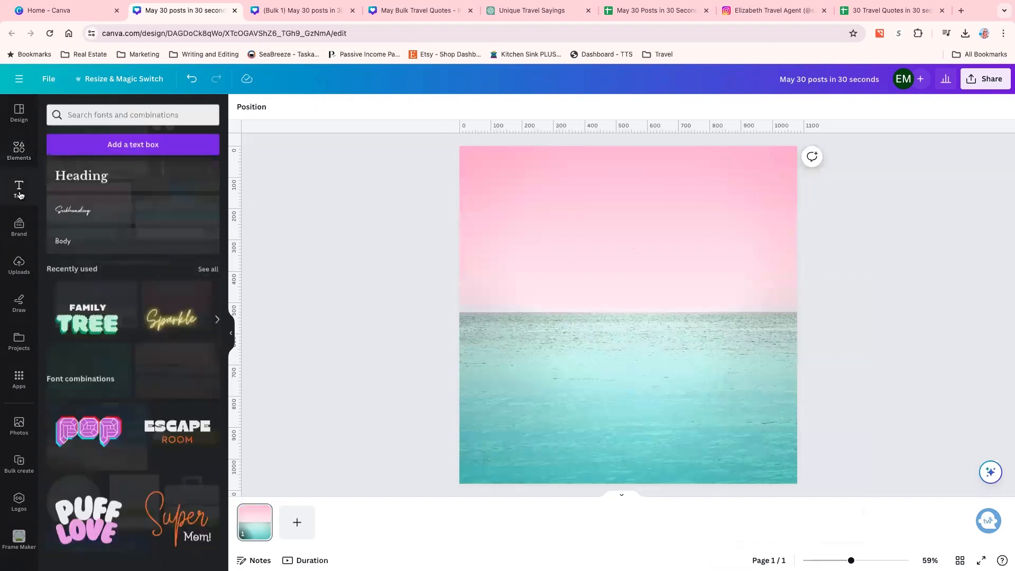
click(134, 143)
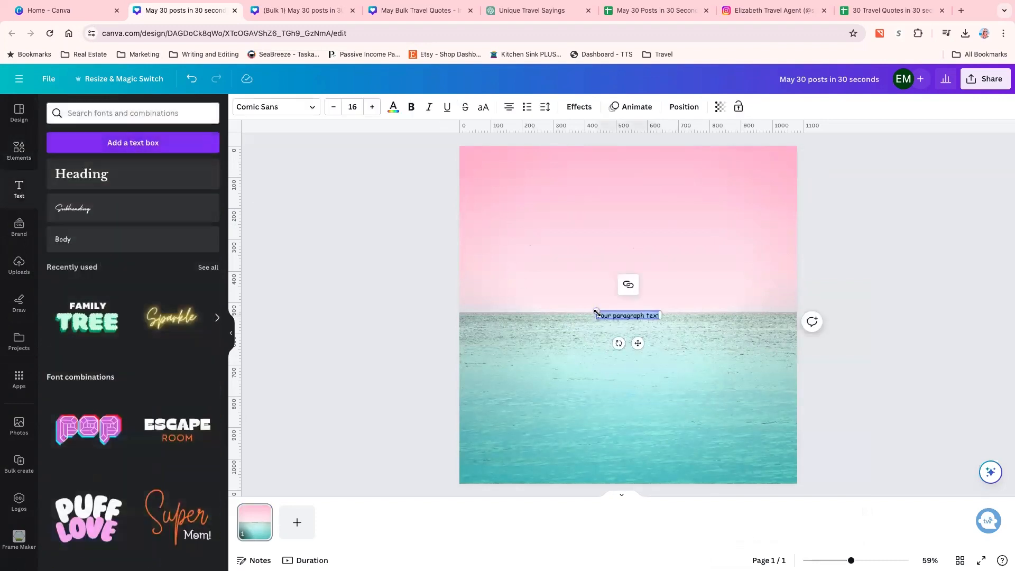
drag(596, 312, 482, 297)
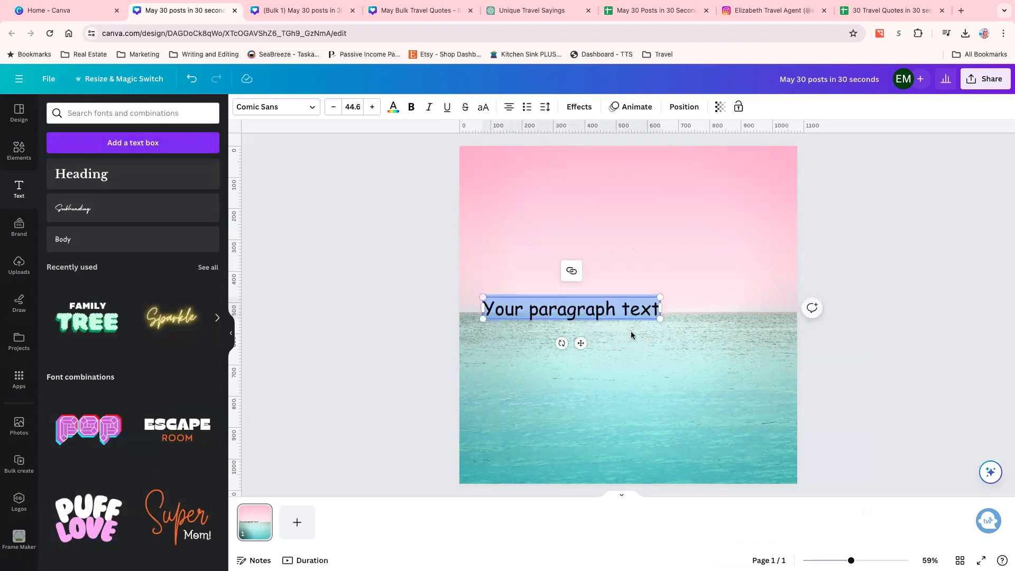
drag(658, 318, 705, 369)
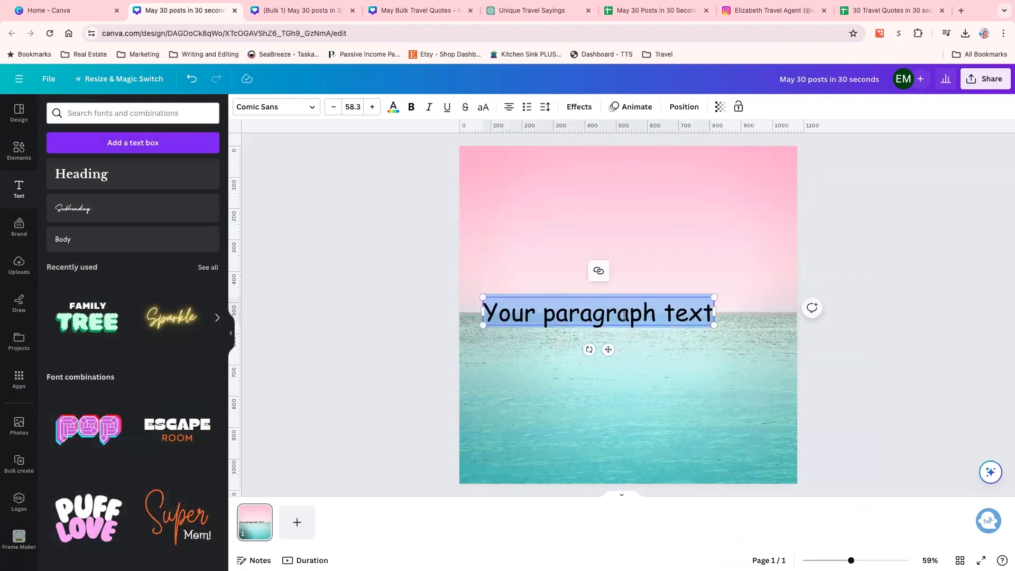
click(487, 312)
drag(486, 312, 710, 310)
text(Quote)
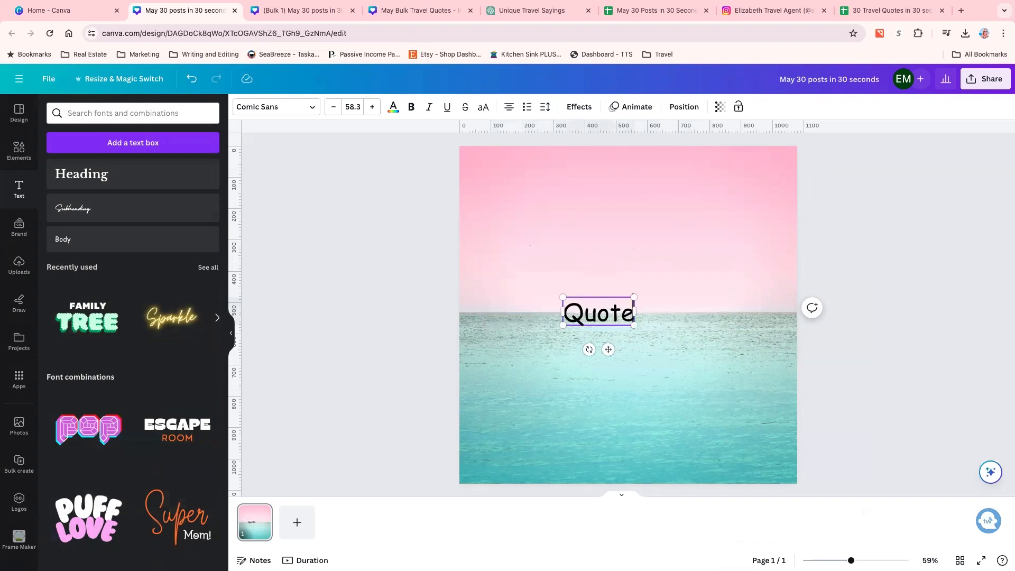
Move the "Quote" text into the pink sky and format it in ITC American Typewriter Bold with the brand's dark teal.
drag(599, 313, 629, 264)
click(306, 108)
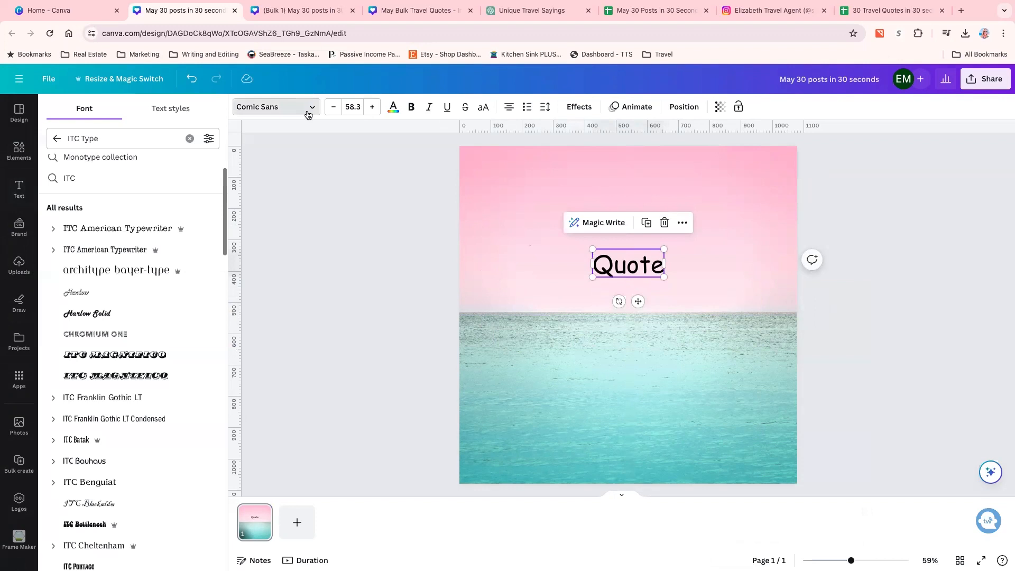
click(53, 229)
click(91, 293)
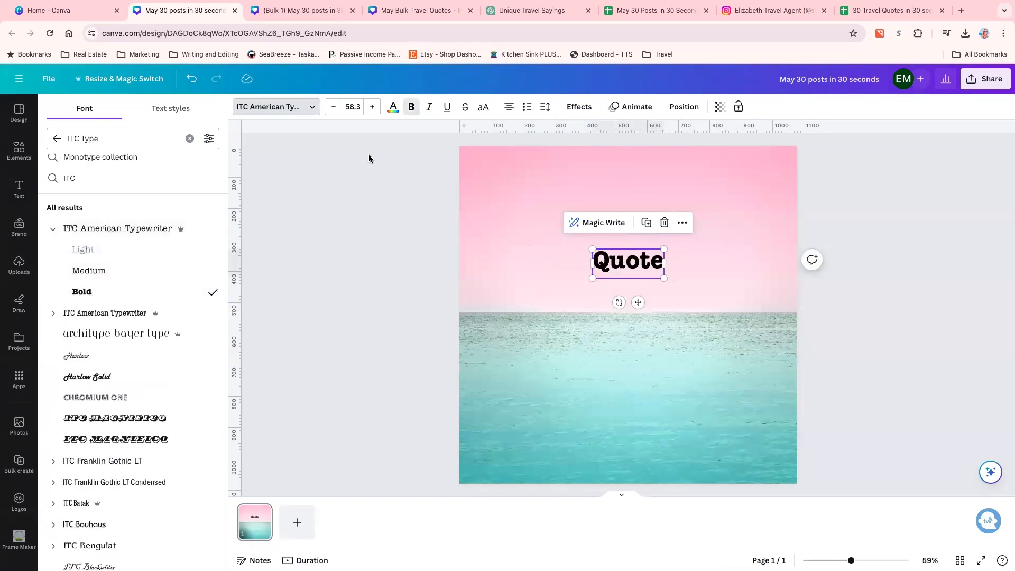
click(393, 107)
click(121, 319)
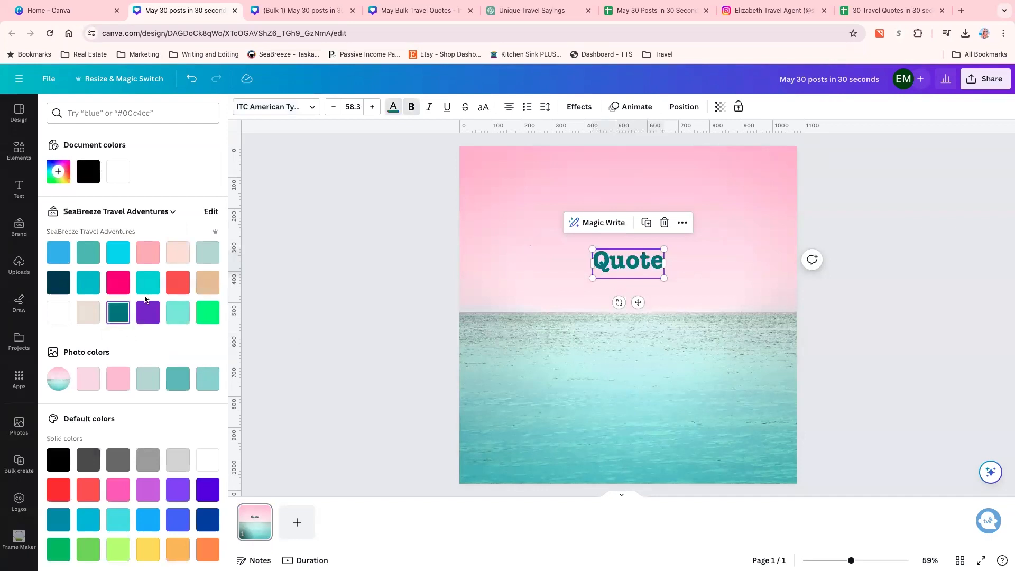
Enlarge the text to size 122 and repeat "Quote" so that it stands on four lines.
drag(592, 249, 500, 211)
mouse_move(666, 278)
mouse_down()
mouse_move(687, 305)
mouse_move(649, 272)
mouse_up()
click(646, 247)
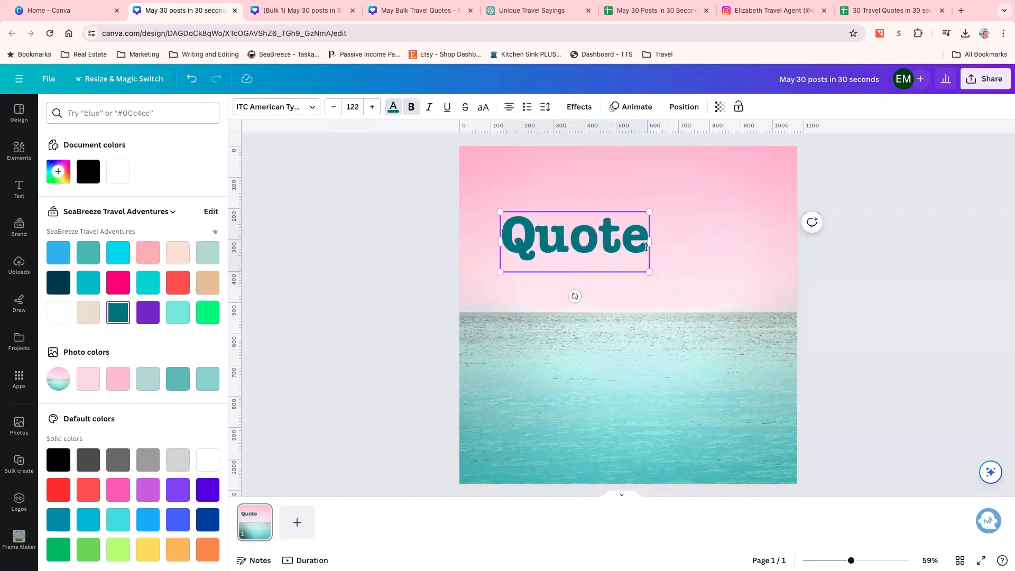
text(Quote Quote)
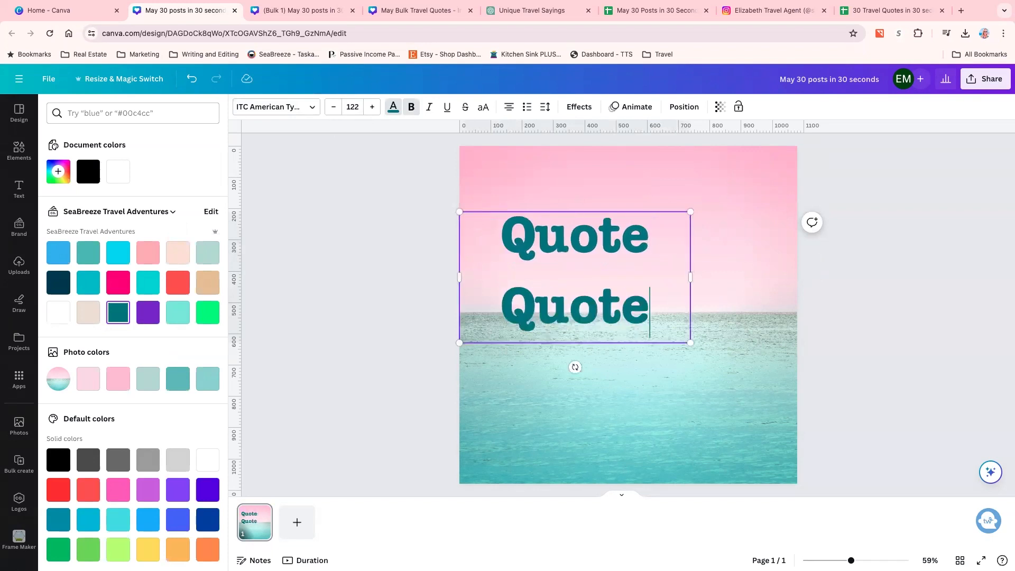
text( qQ)
key(BackSpace)
key(BackSpace)
text(Quote)
Reduce the four-line quote text to size 106, widen its text box and centre it horizontally on the page.
drag(577, 329, 629, 292)
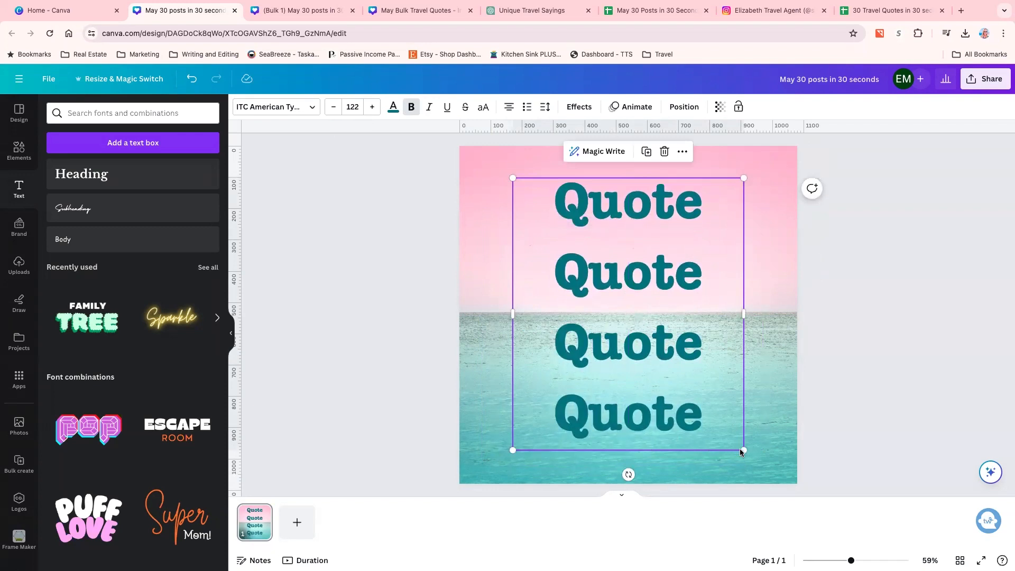
drag(744, 450, 714, 413)
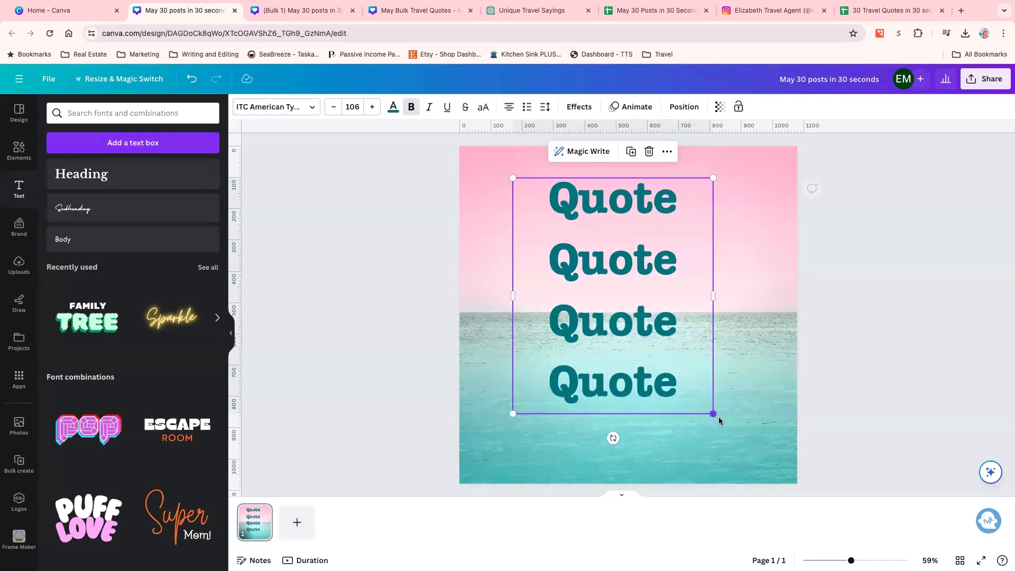
drag(714, 297, 763, 296)
drag(674, 270, 664, 271)
click(702, 391)
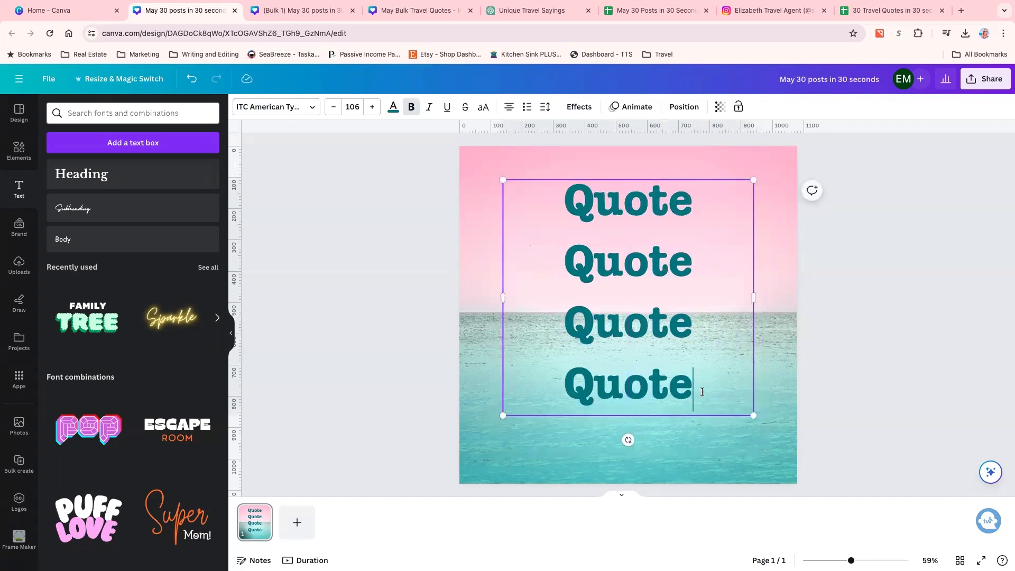
key(Up)
key(Left)
key(Left)
Add a second page and set the recently used turquoise water photo as its background.
click(295, 528)
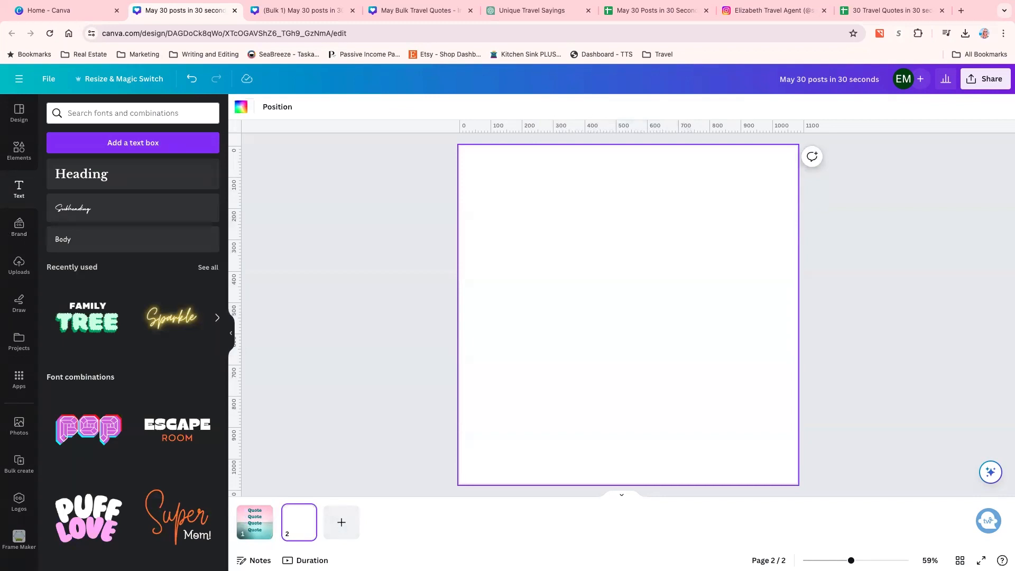
click(19, 150)
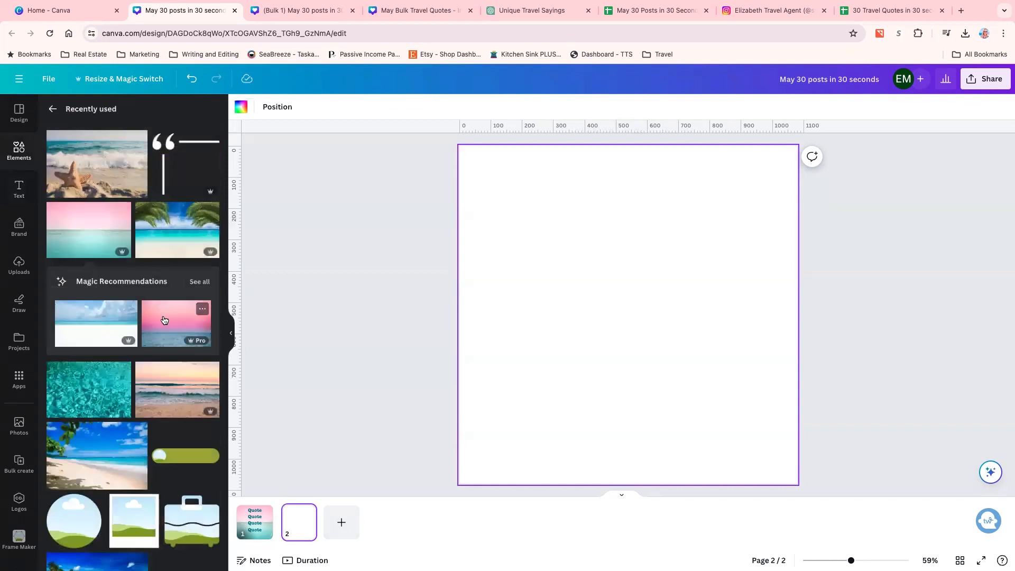
scroll(164, 320, down, 2)
click(89, 333)
drag(593, 324, 593, 320)
right_click(593, 321)
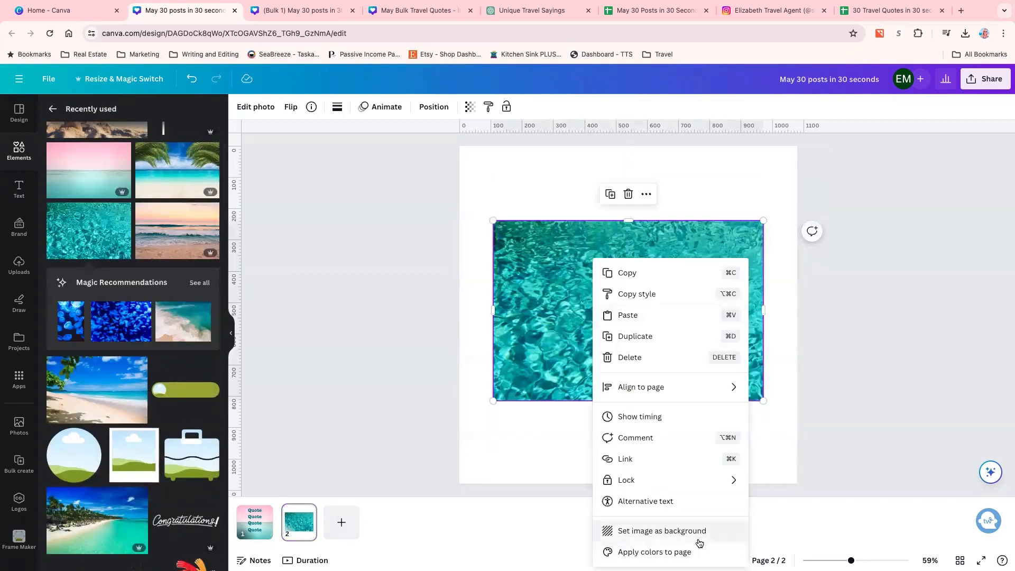
click(682, 533)
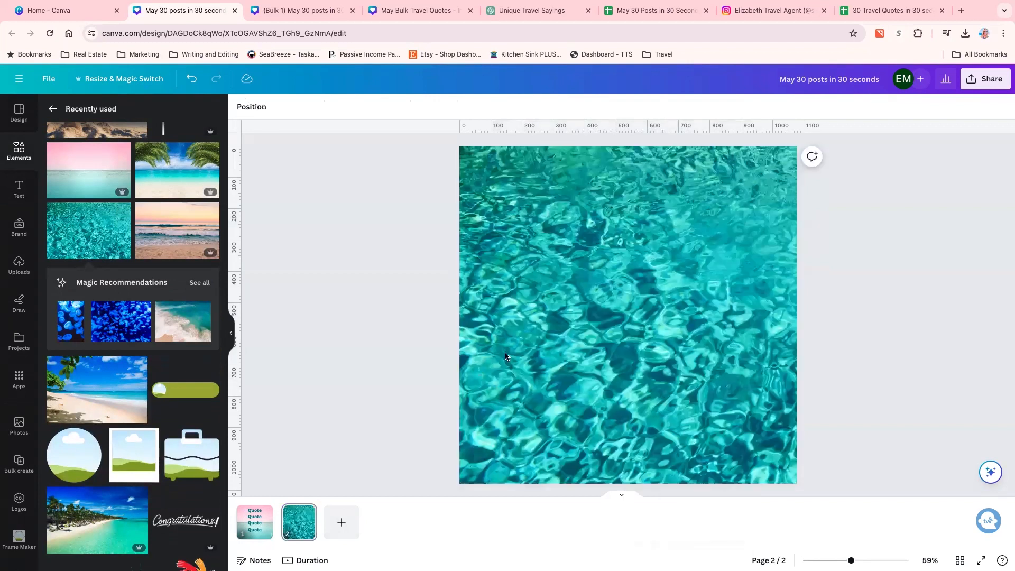
Shift the water photo slightly to the left within page 2's background crop and go back to page 1.
click(646, 384)
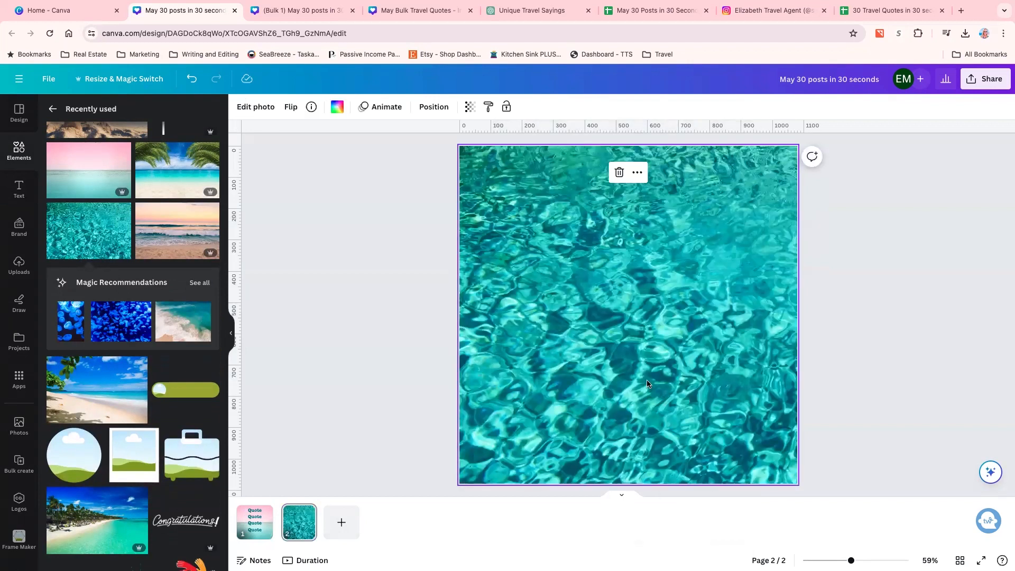
double_click(603, 369)
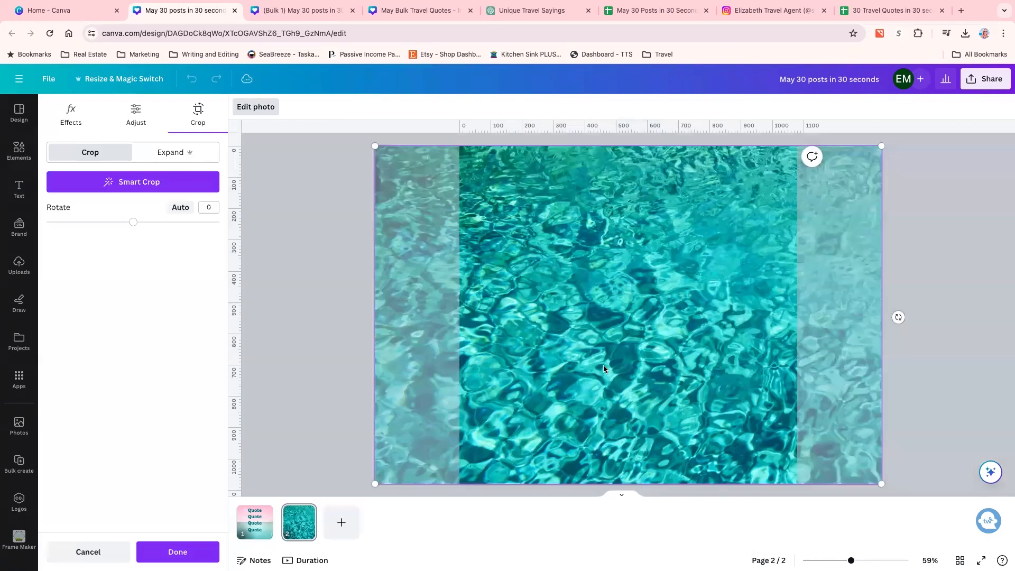
double_click(603, 365)
double_click(650, 366)
drag(637, 367, 569, 373)
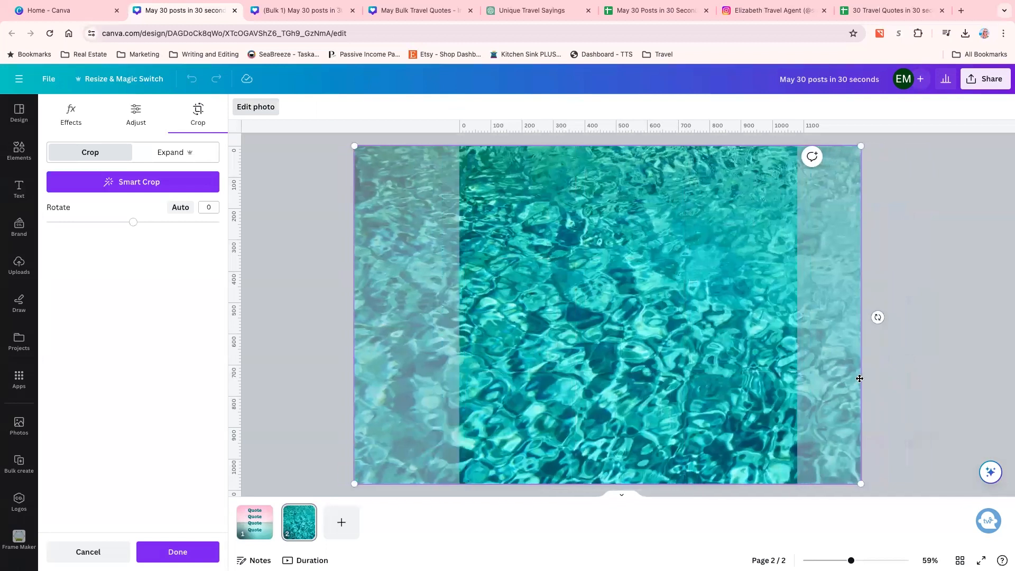
key(Return)
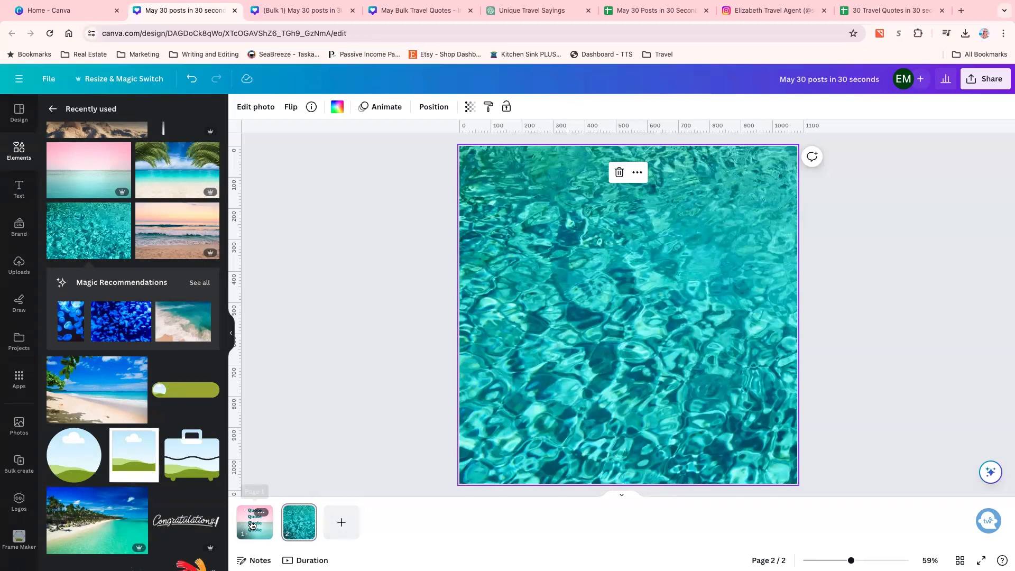
click(252, 525)
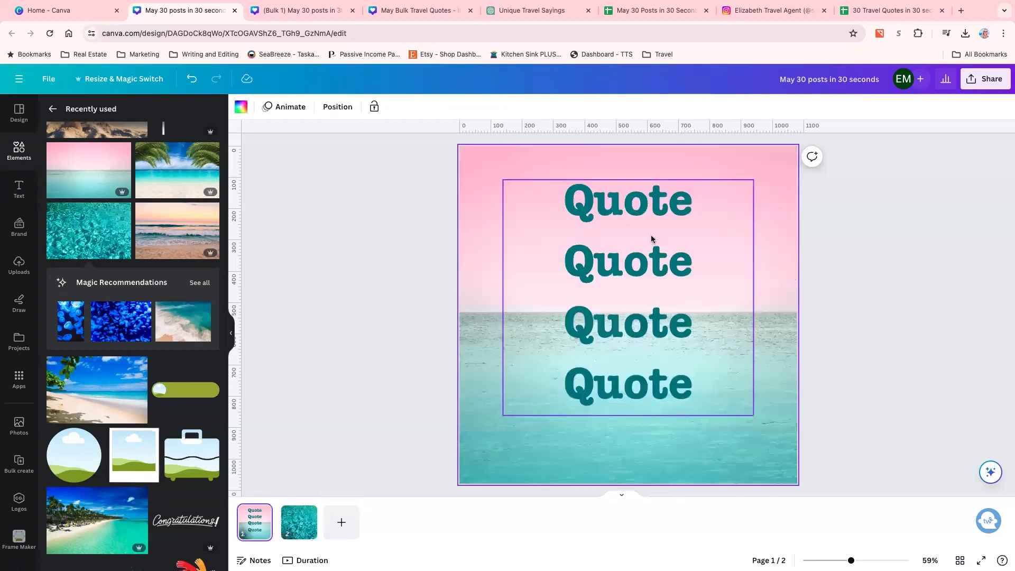
Add a text box to page 2, move it slightly up and widen it to the full page width.
click(303, 521)
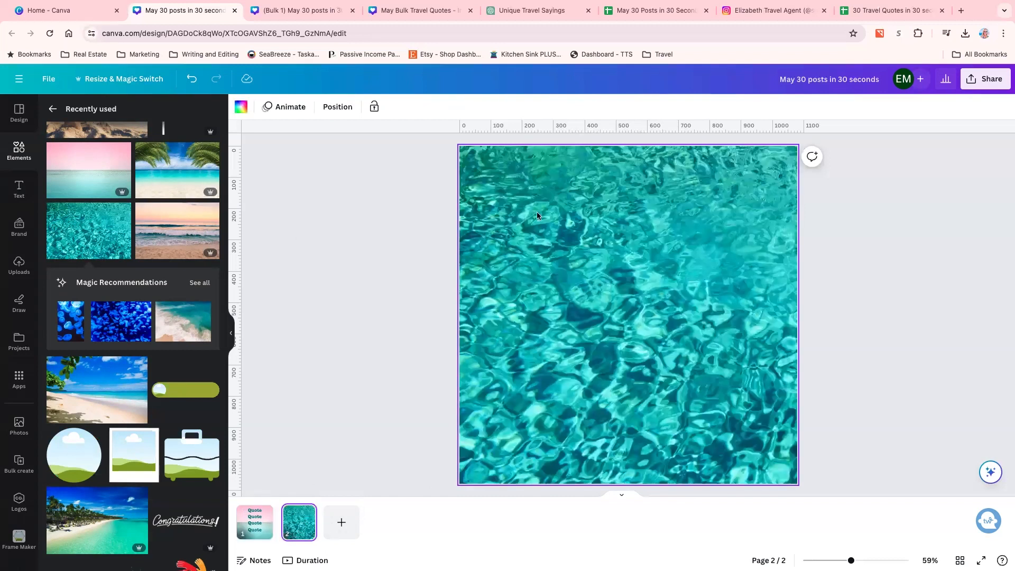
click(20, 190)
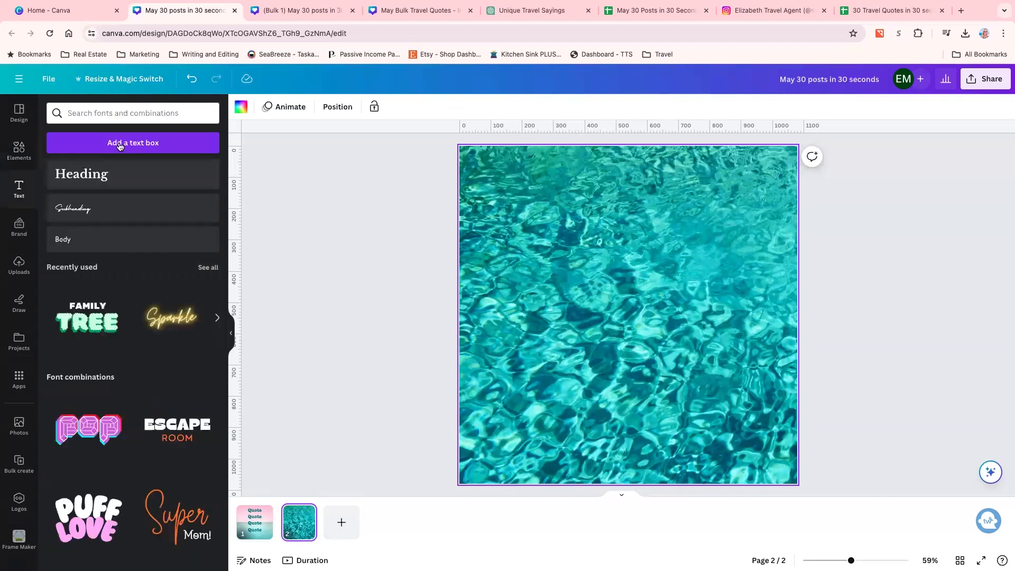
click(120, 147)
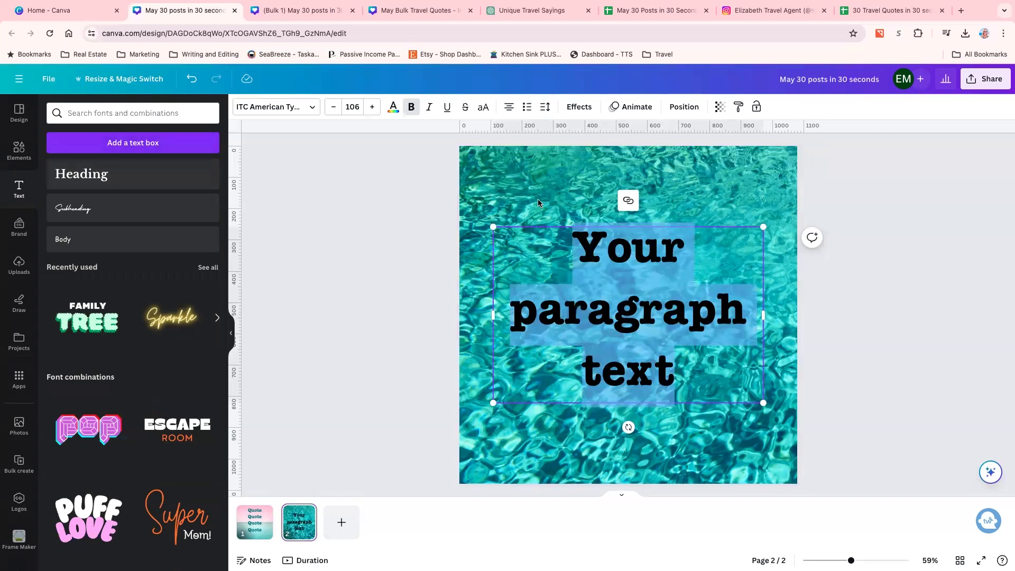
click(538, 202)
drag(702, 376, 657, 310)
click(565, 240)
click(569, 234)
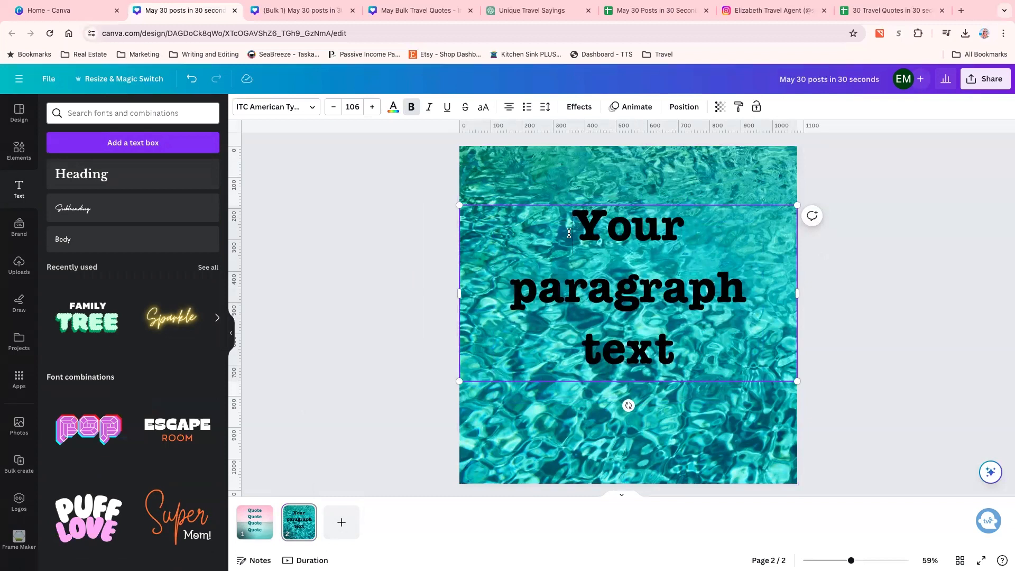
drag(678, 373, 563, 238)
click(392, 107)
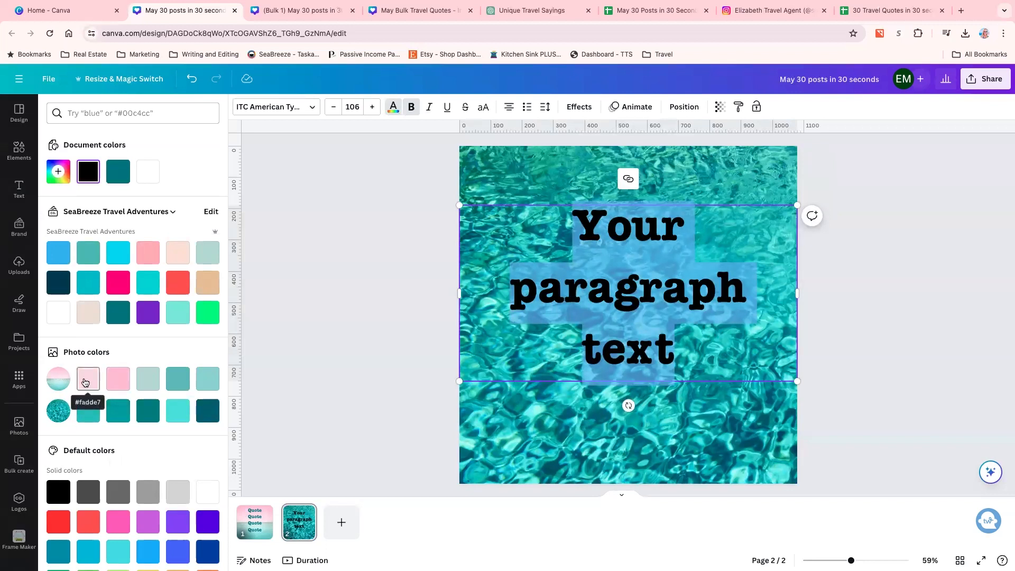
click(258, 523)
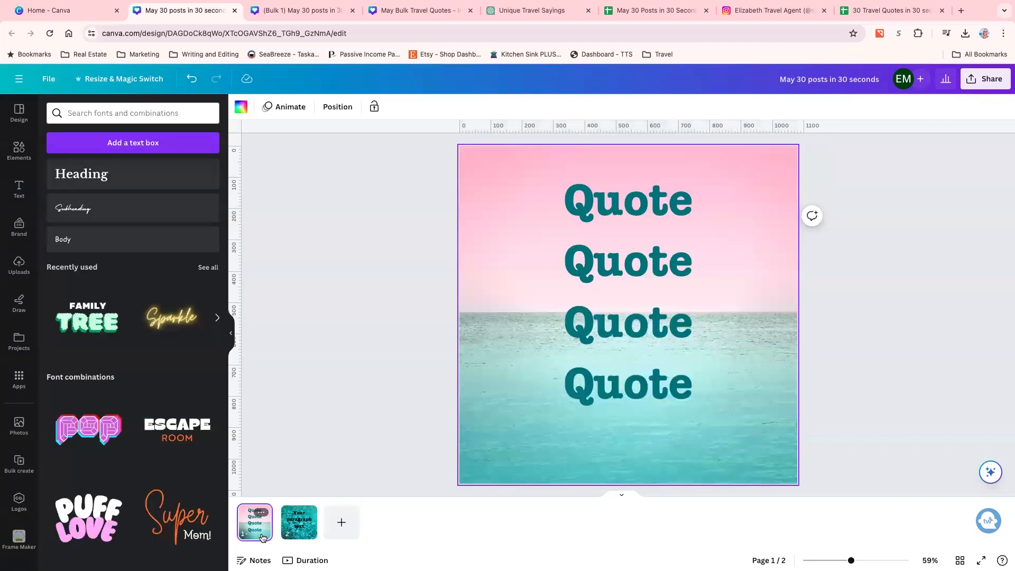
click(290, 537)
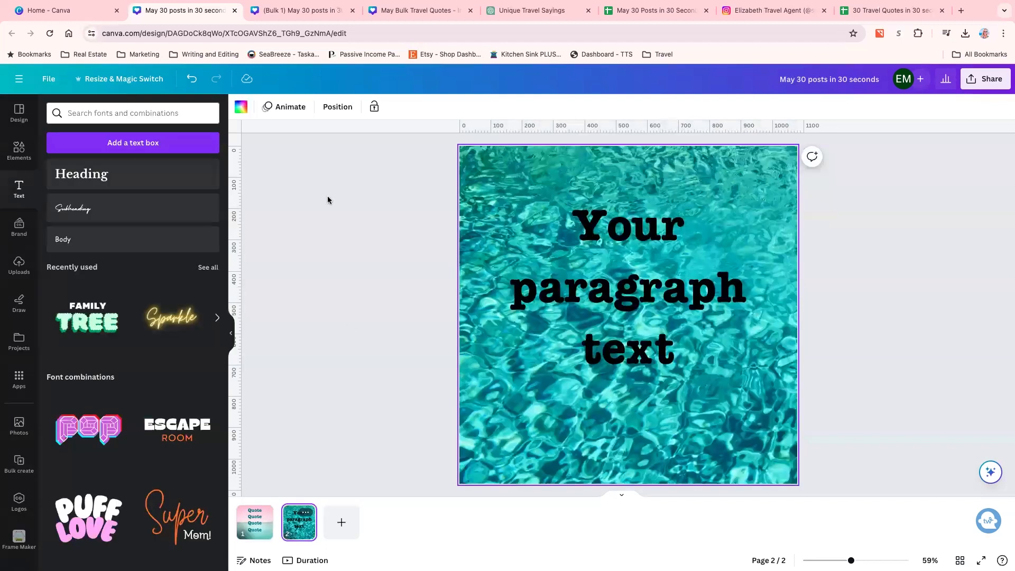
click(241, 107)
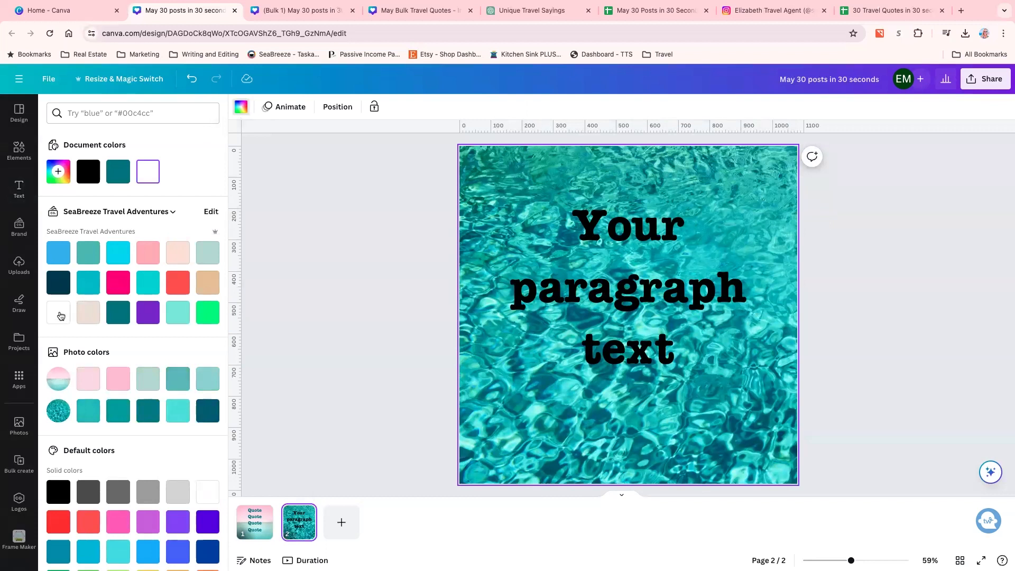
click(58, 313)
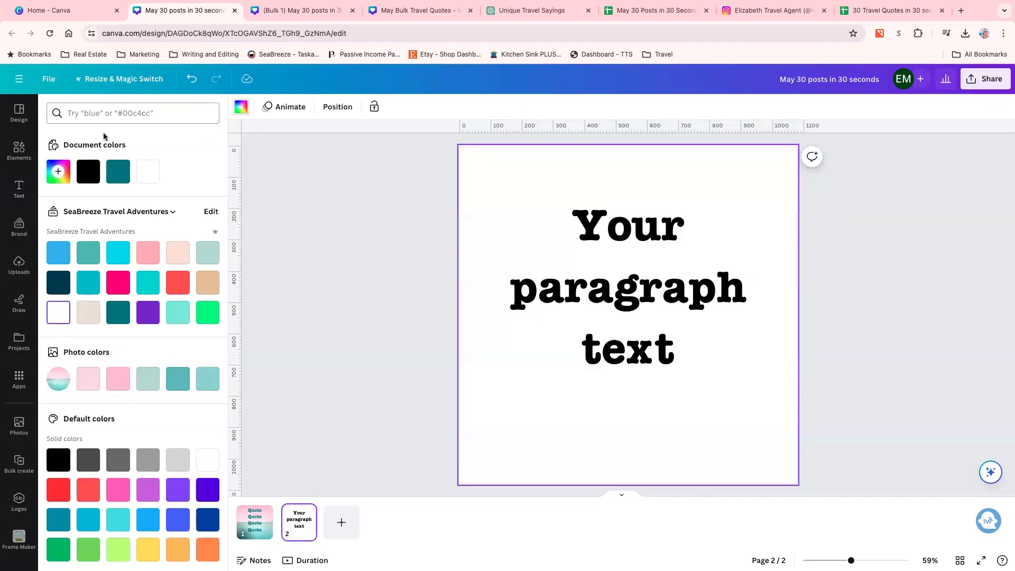
click(192, 79)
Set the colour of the paragraph text on page 2 to the brand palette's white.
click(591, 283)
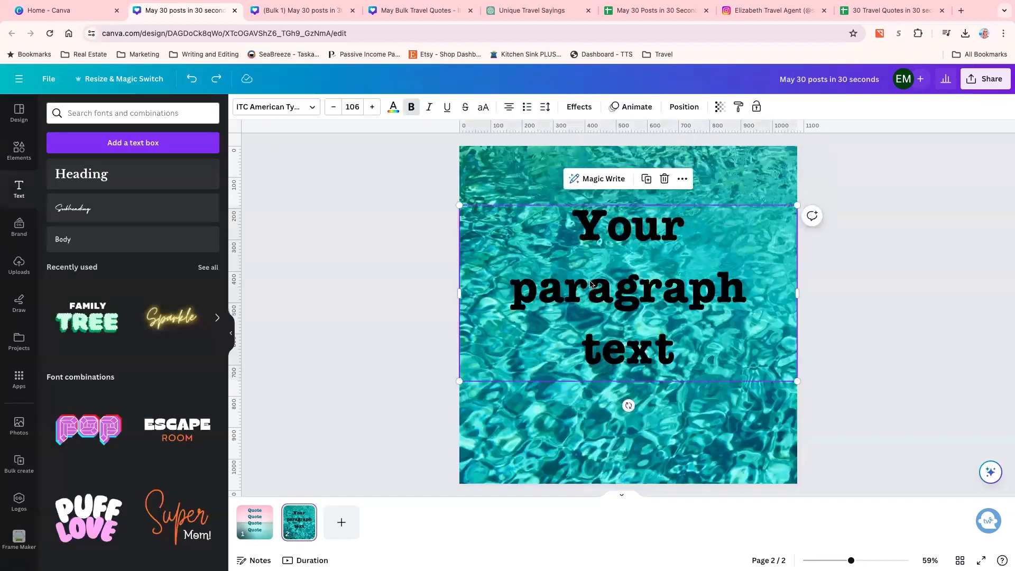
click(394, 109)
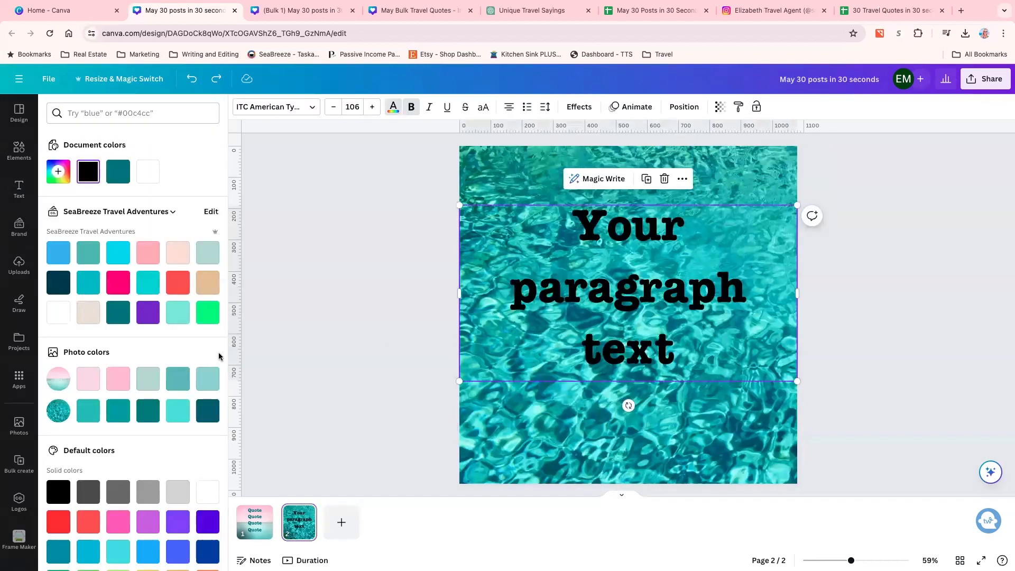
click(58, 313)
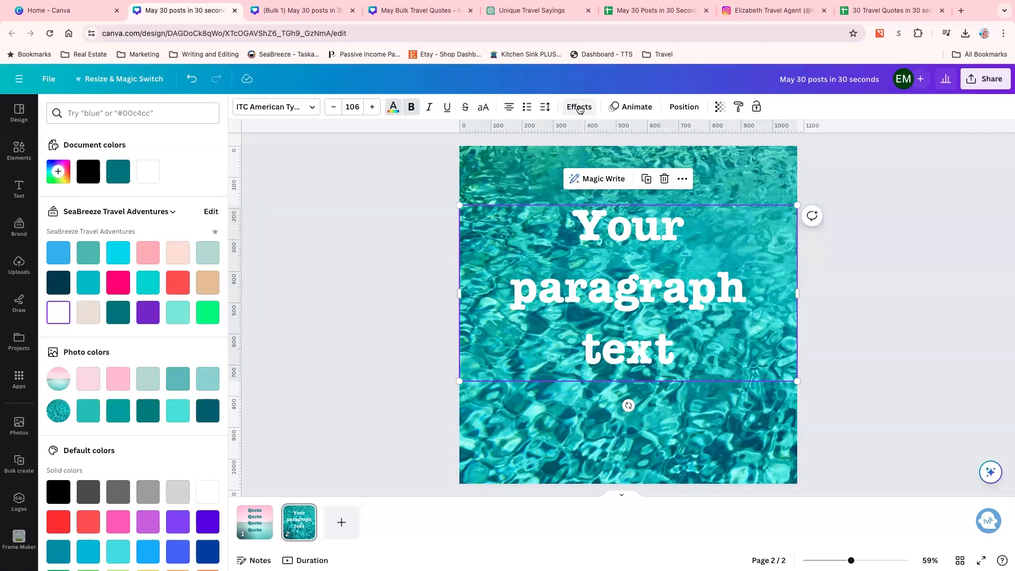
Apply a Shadow effect to the page 2 text in the brand's hot pink with transparency 80.
click(578, 107)
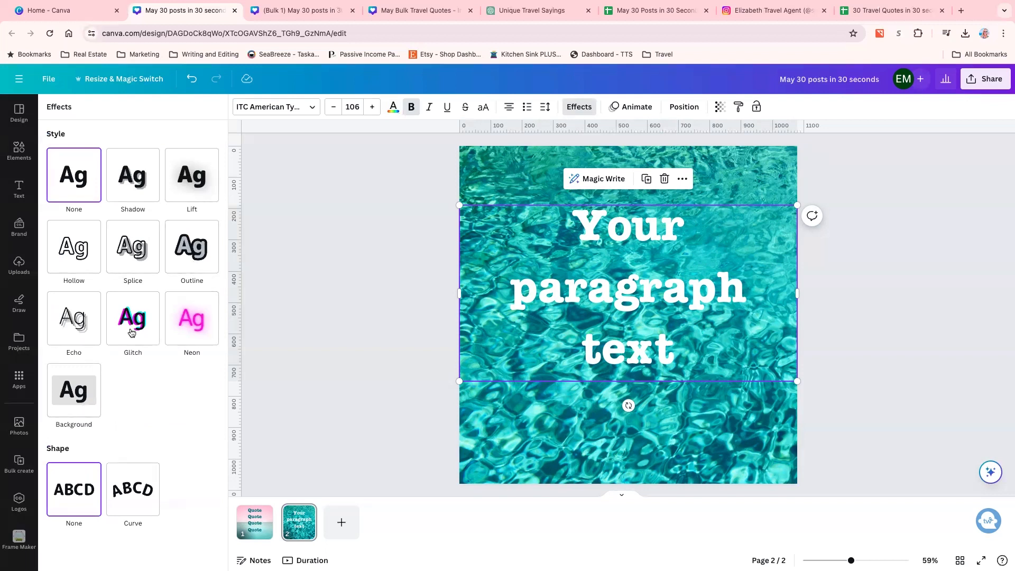
click(141, 187)
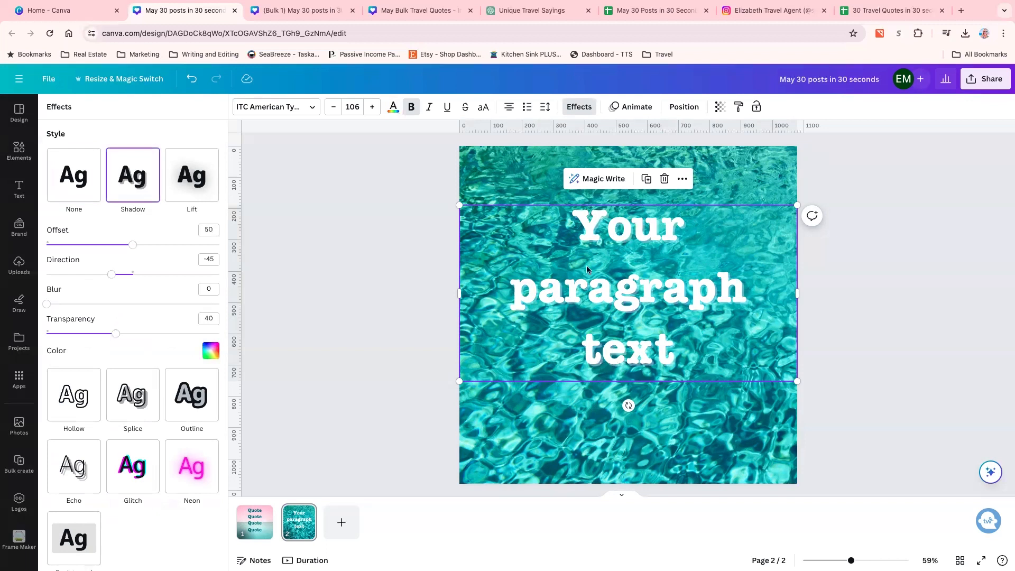
click(211, 350)
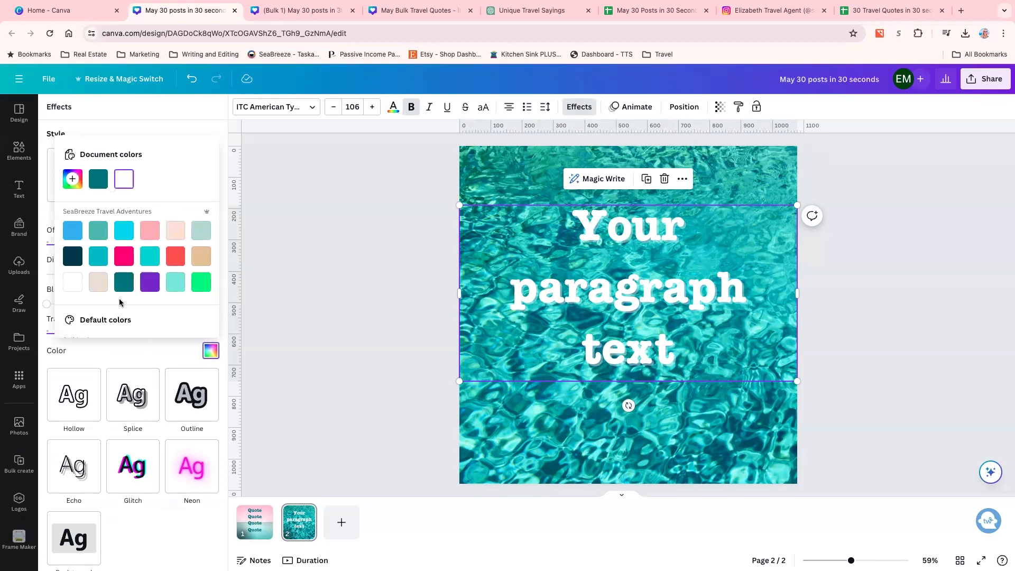
click(124, 257)
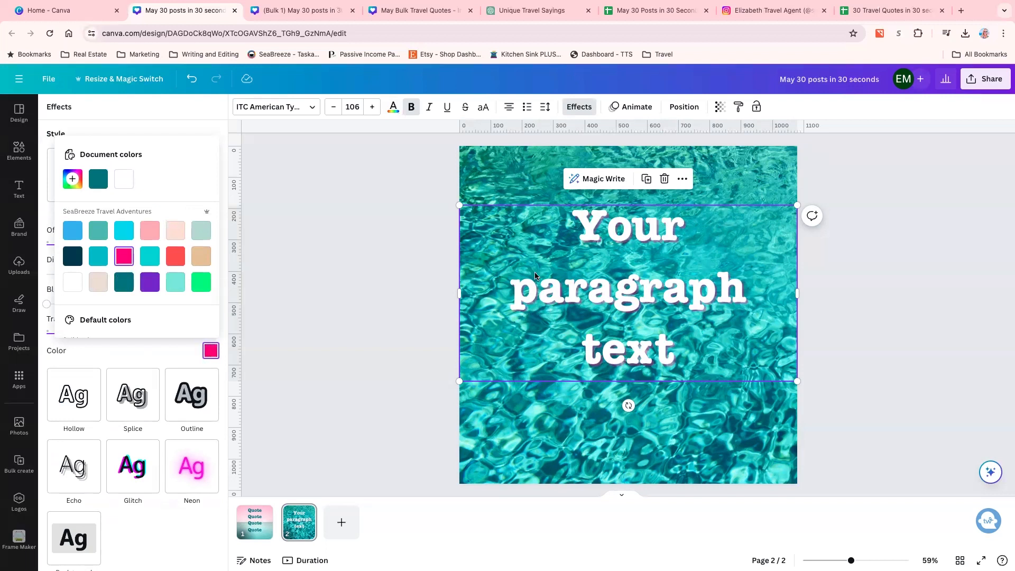
click(136, 363)
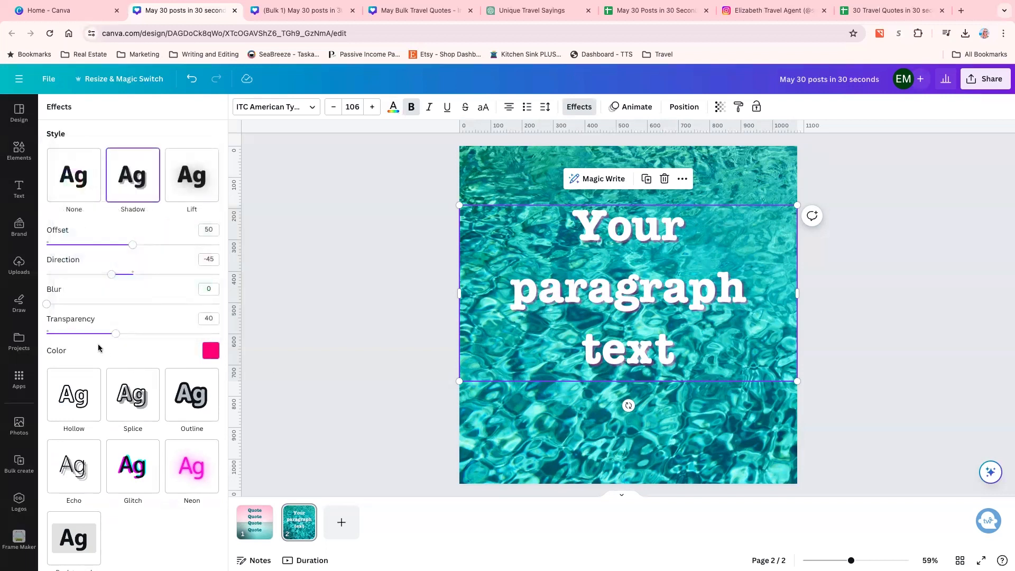
drag(112, 334, 184, 336)
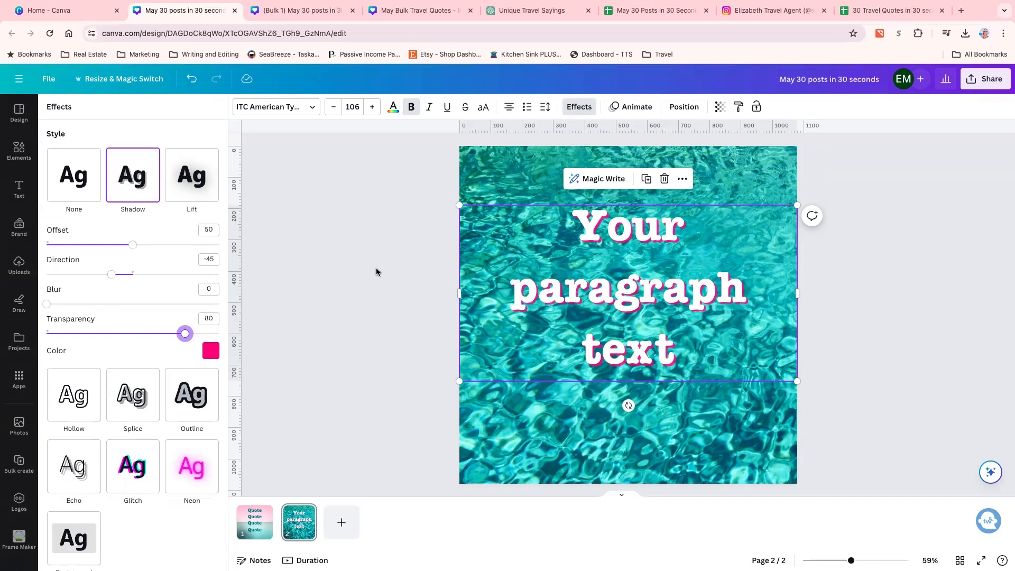
Change the font of the page 2 text to Chloe, using the recent Chloe font search.
click(254, 515)
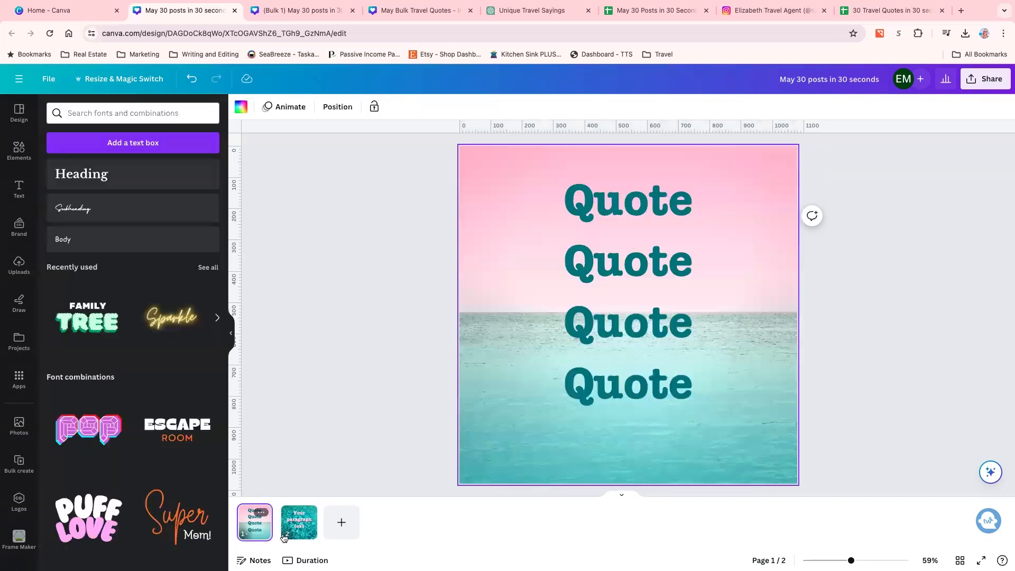
click(562, 377)
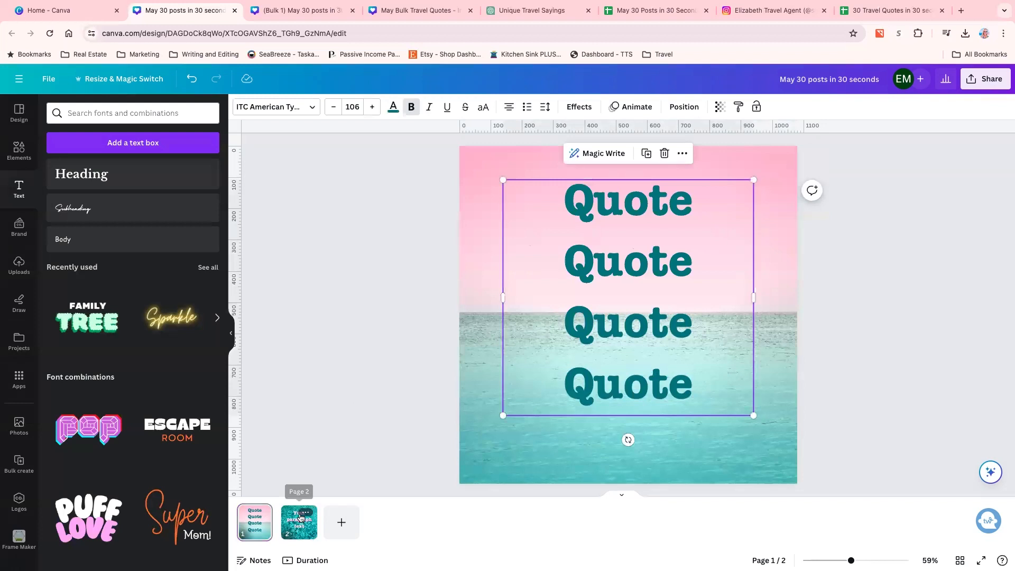
click(299, 530)
click(626, 316)
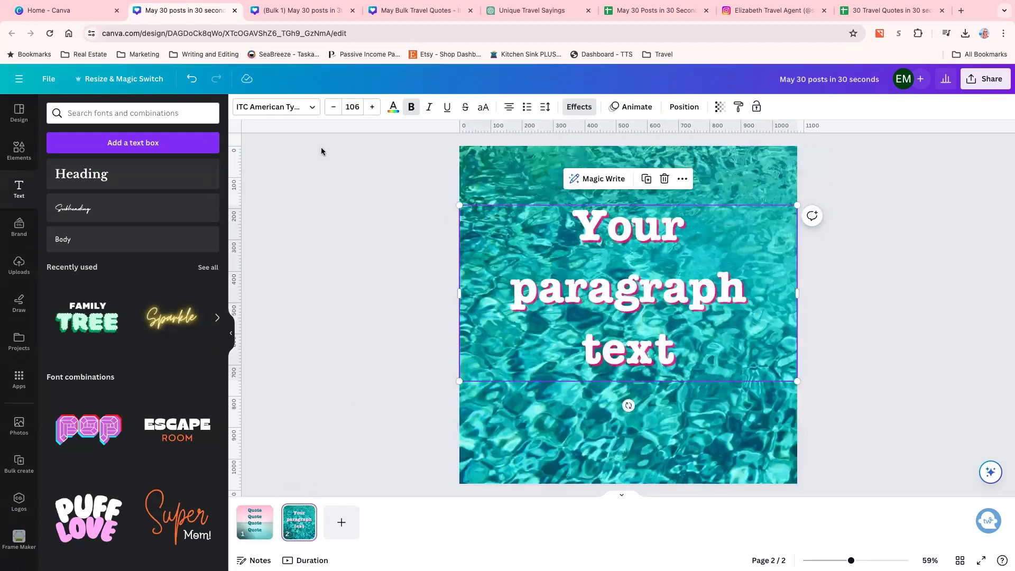
click(313, 110)
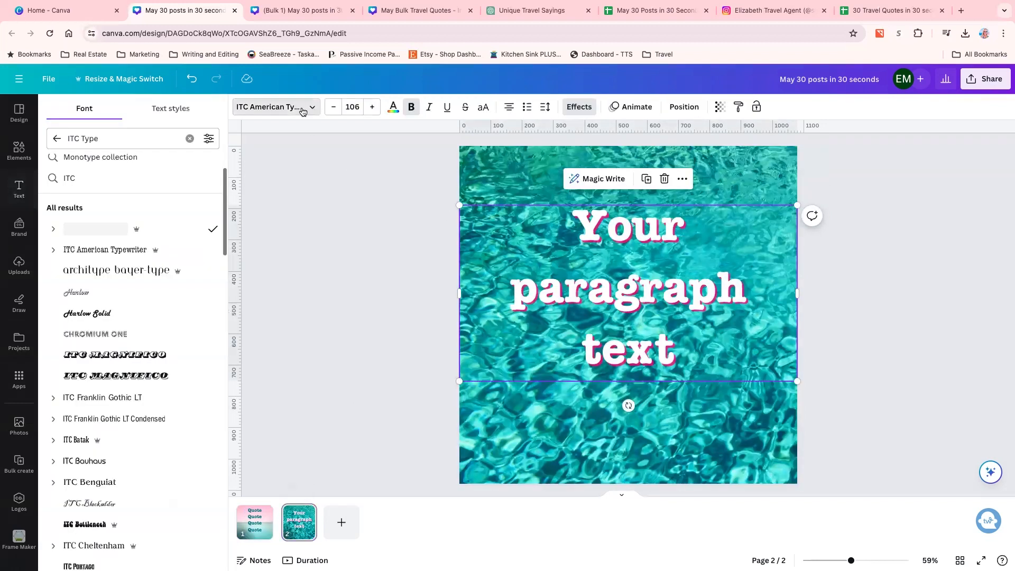
scroll(168, 213, up, 2)
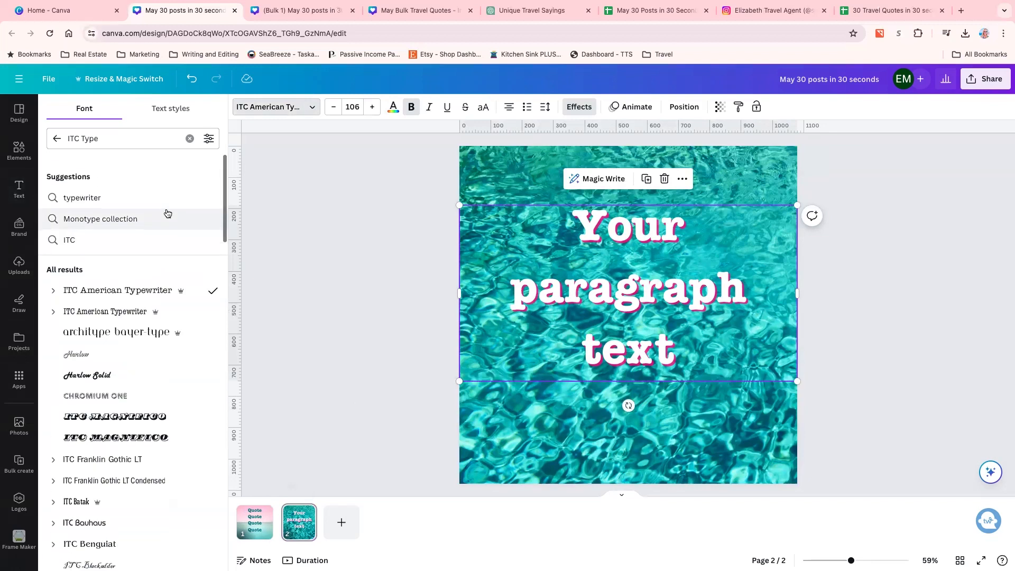
scroll(165, 216, down, 10)
scroll(169, 201, up, 2)
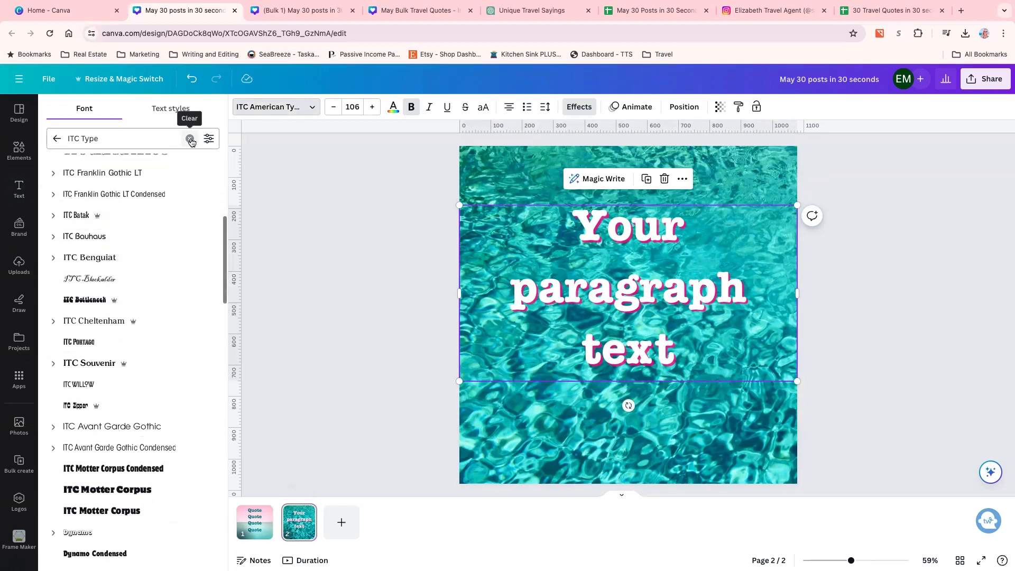
click(189, 138)
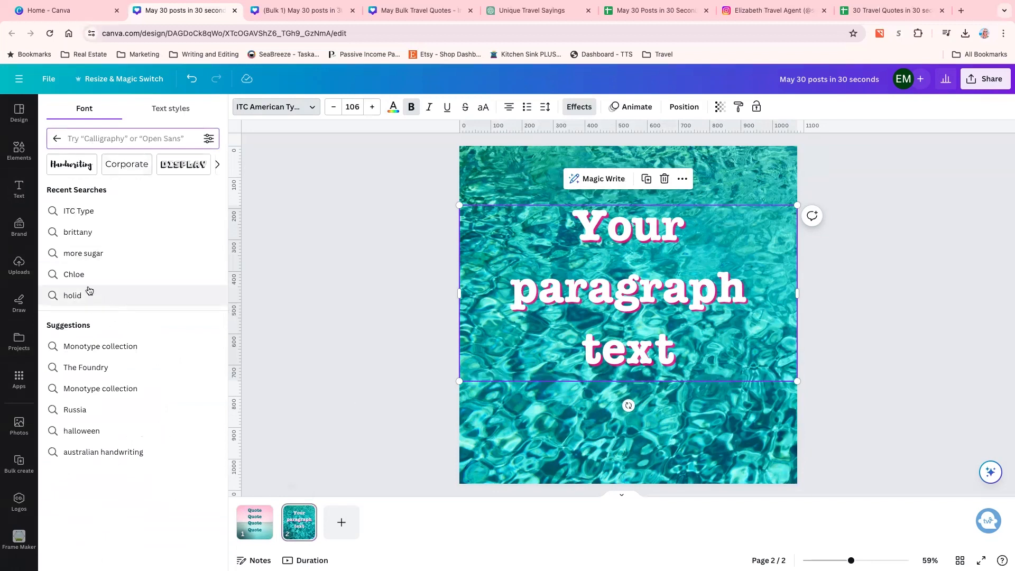
click(74, 279)
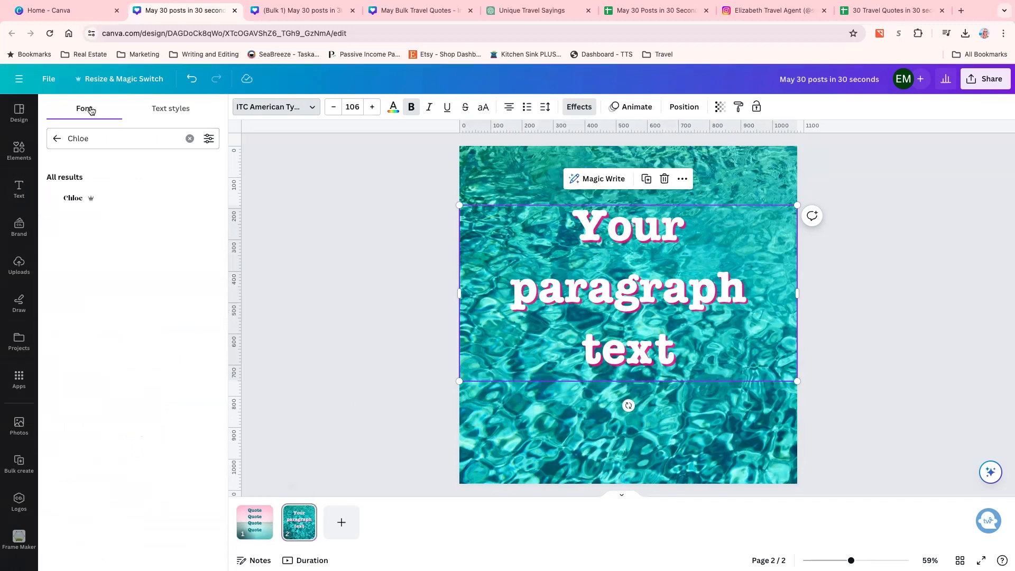
click(169, 109)
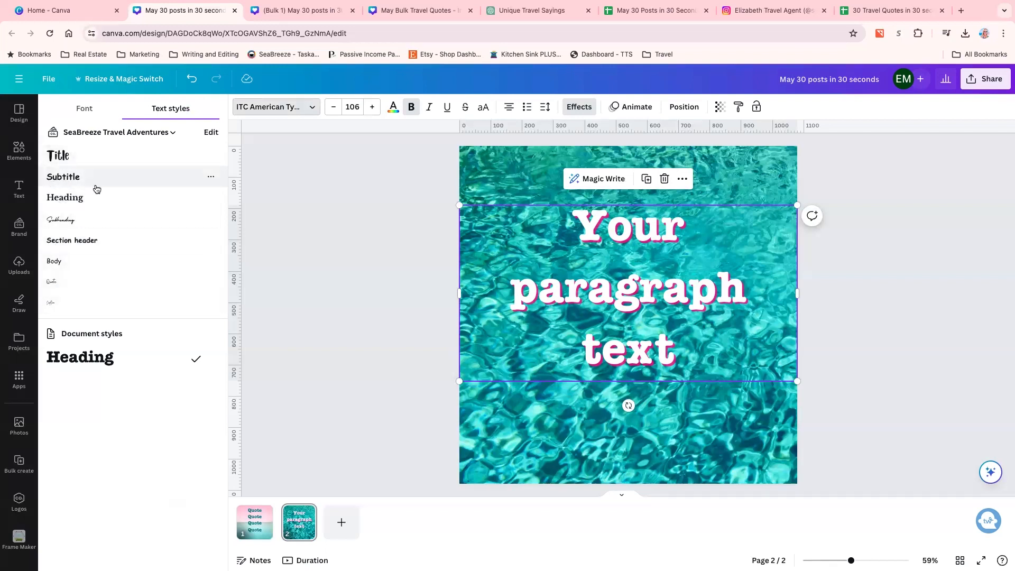
click(83, 110)
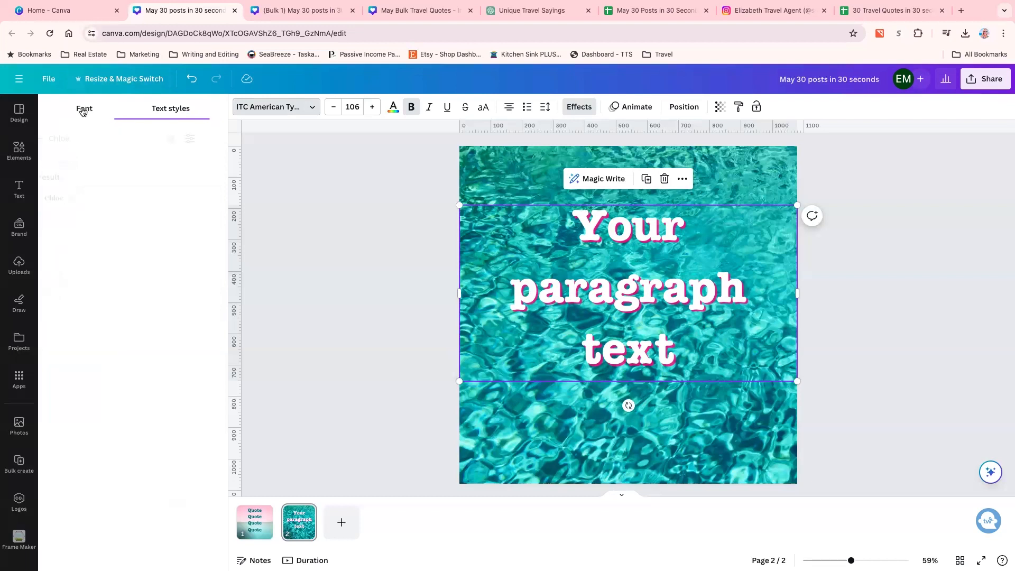
click(71, 199)
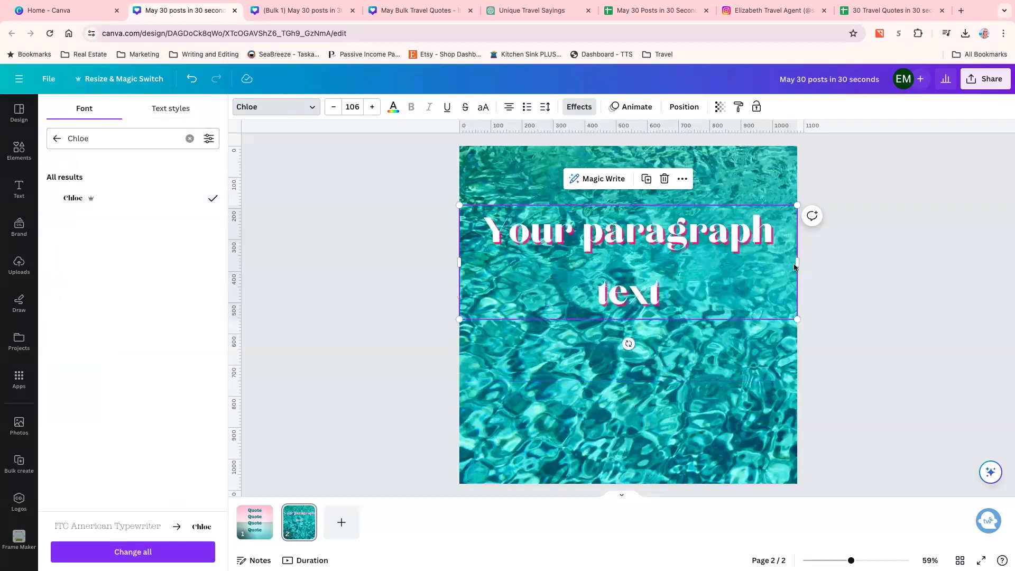
Narrow the page 2 text box equally from both sides and set its line spacing to 1.17.
drag(795, 264, 764, 265)
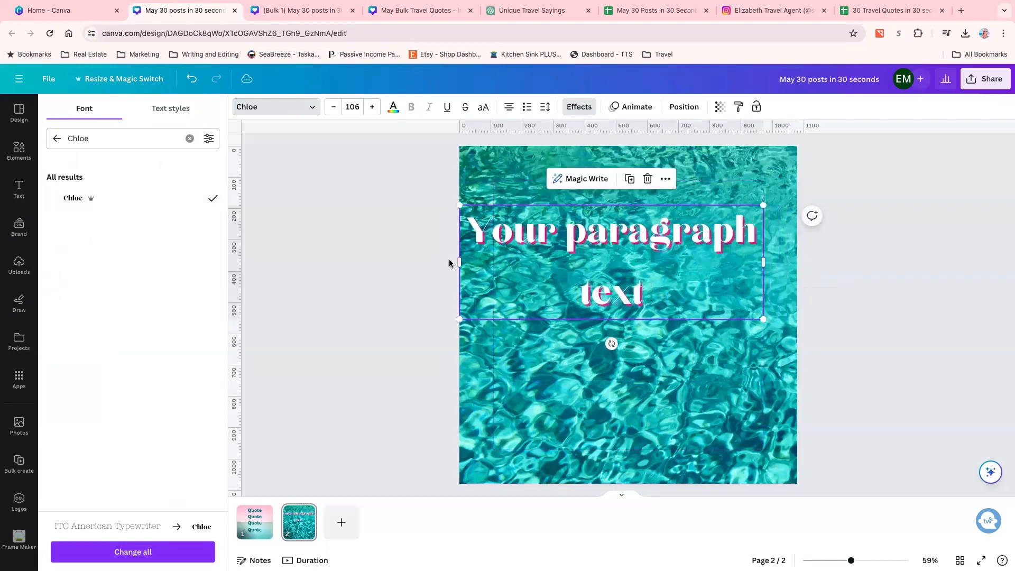
drag(459, 261, 495, 262)
drag(798, 262, 766, 262)
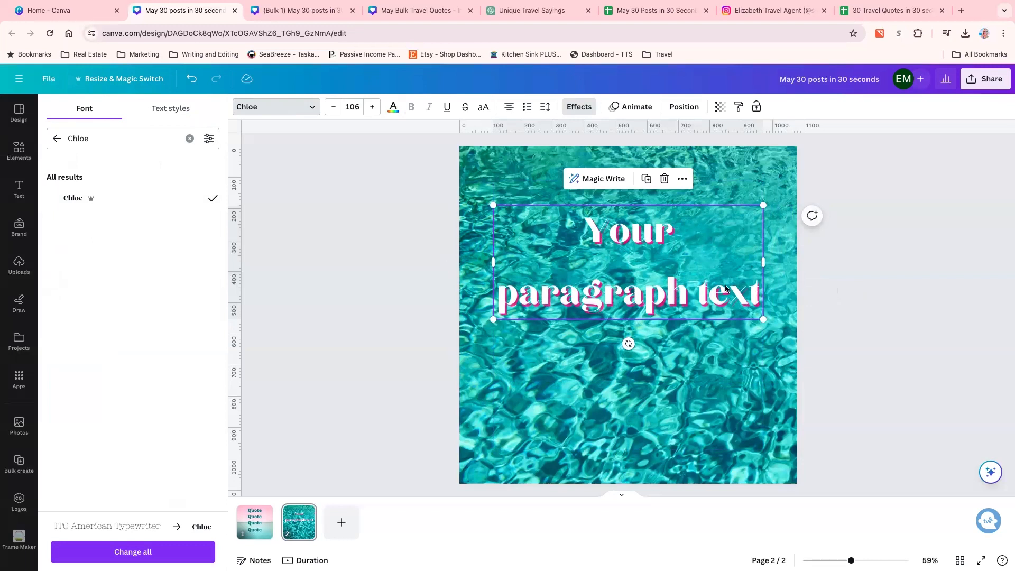
double_click(641, 279)
click(545, 106)
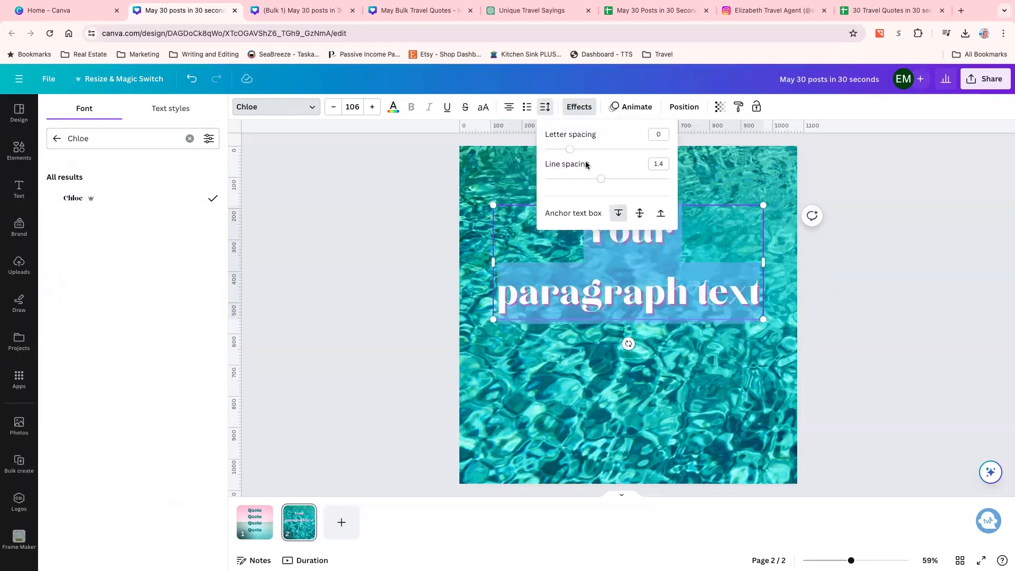
drag(601, 180, 588, 180)
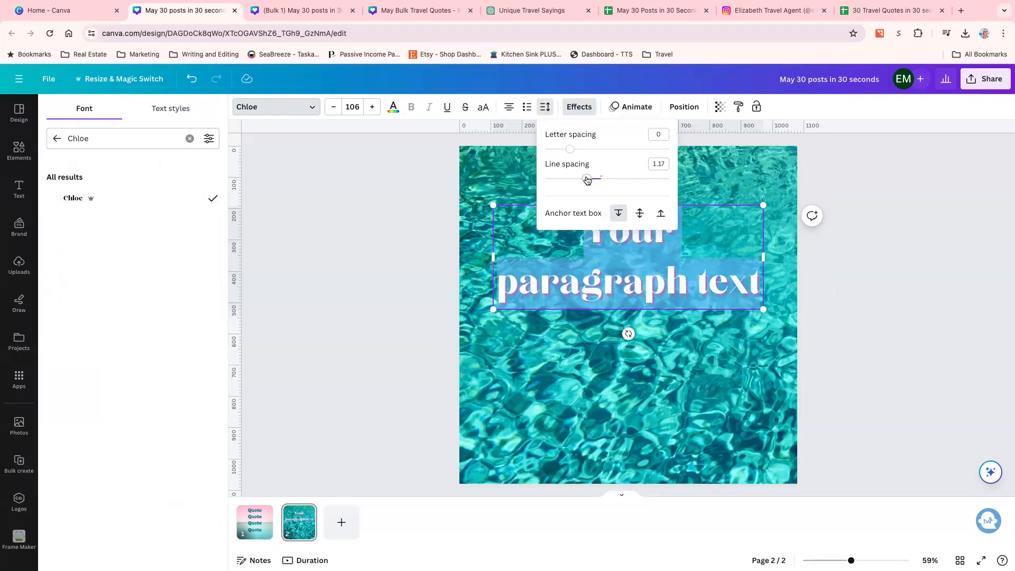
click(722, 253)
Append two lines reading "Quote" below the paragraph text on page 2.
click(757, 279)
key(Return)
text(Quote)
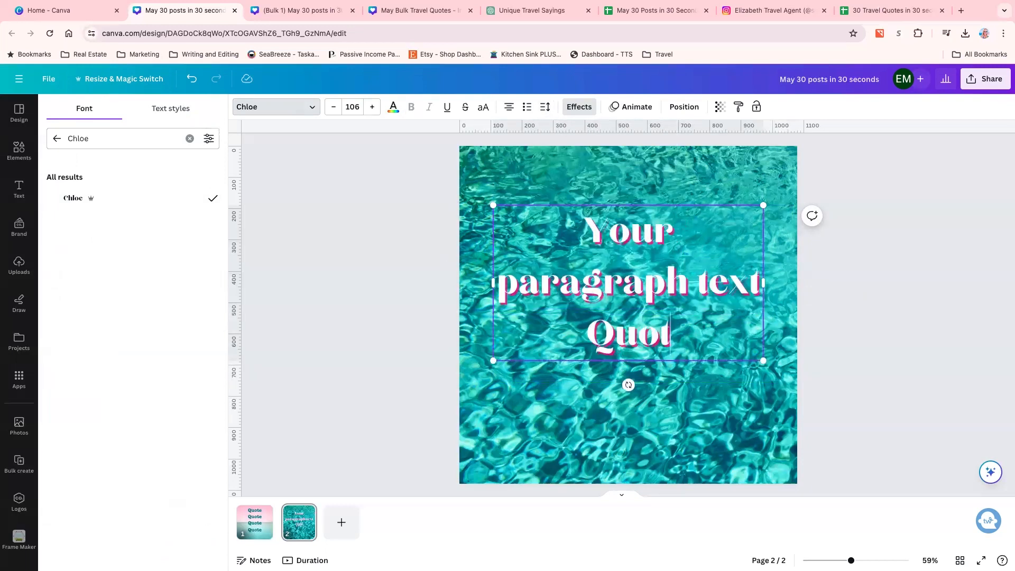
key(Return)
text(Quote)
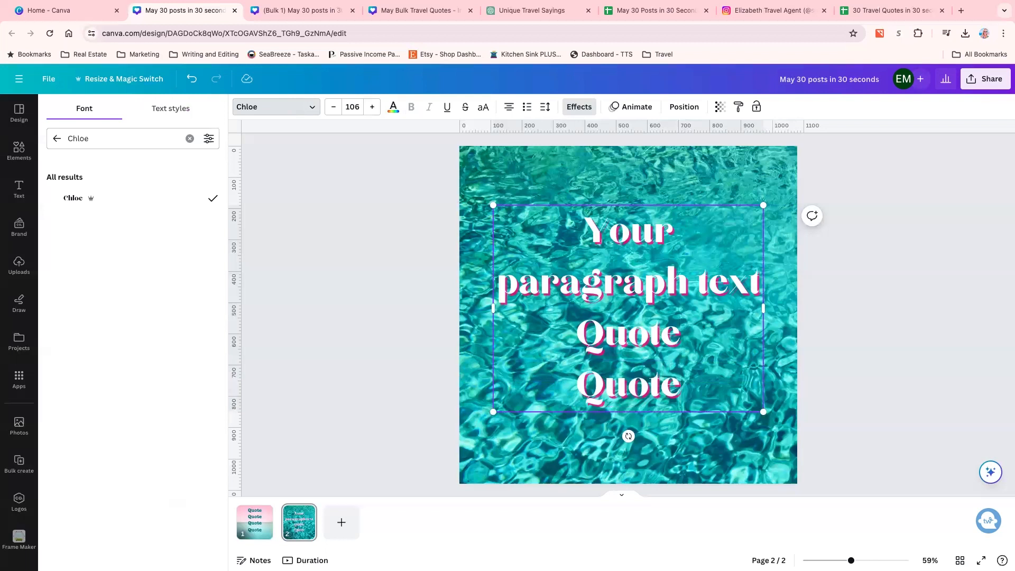
Move the page 2 text box higher on the page and set the page 1 quote text's line spacing to 1.09.
click(686, 158)
drag(660, 285, 659, 259)
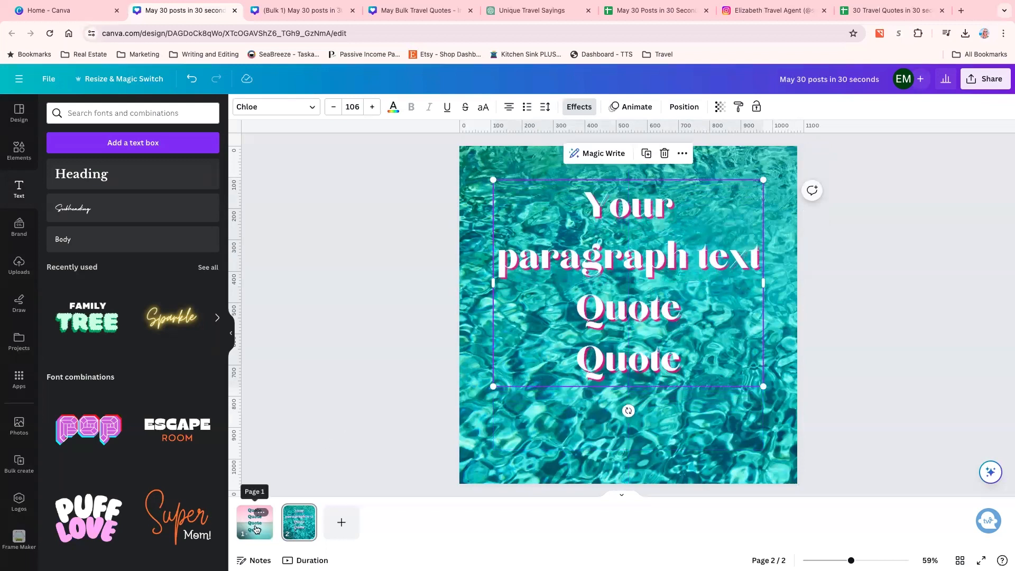
click(256, 529)
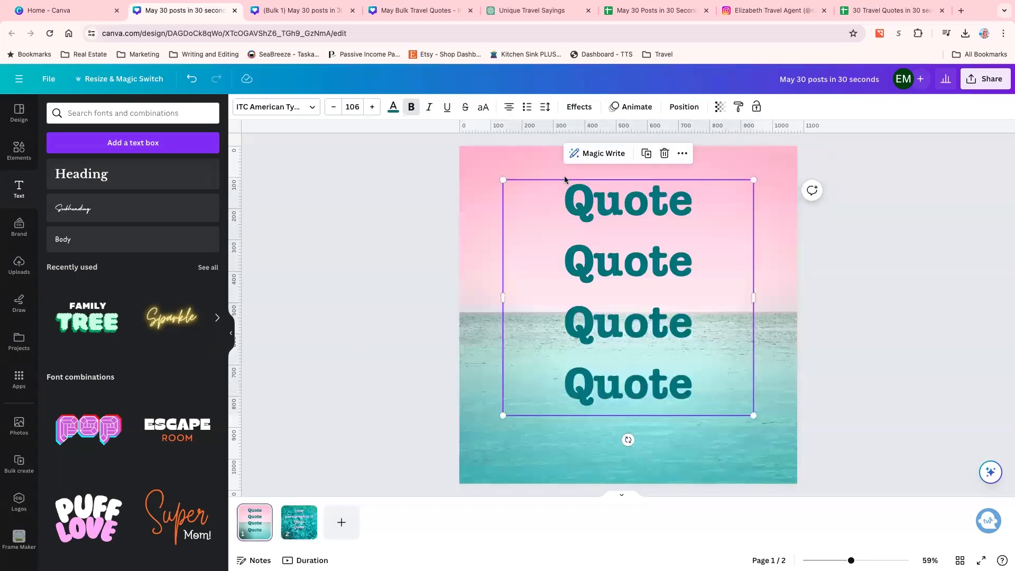
click(545, 106)
drag(597, 181, 582, 180)
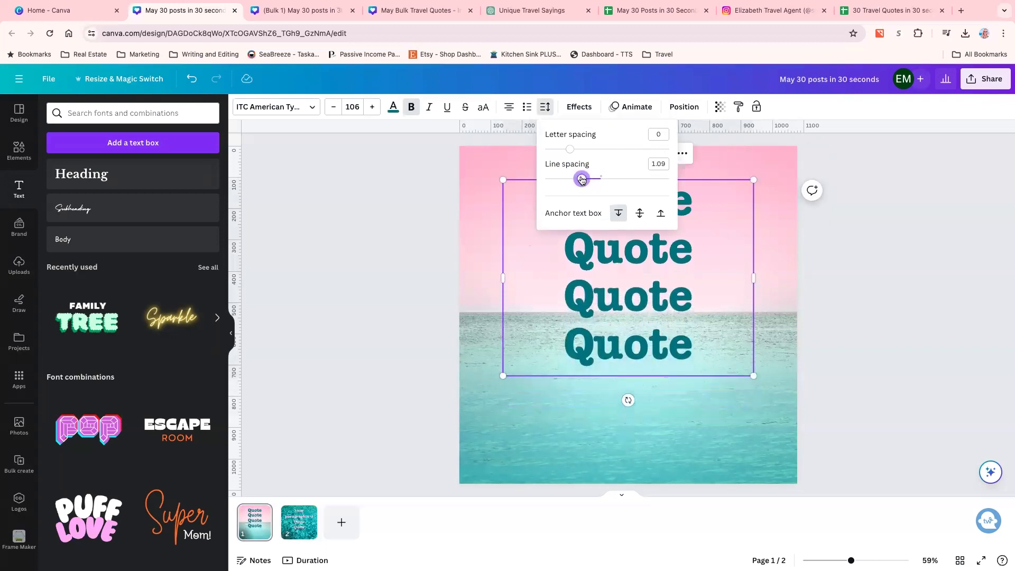
click(574, 431)
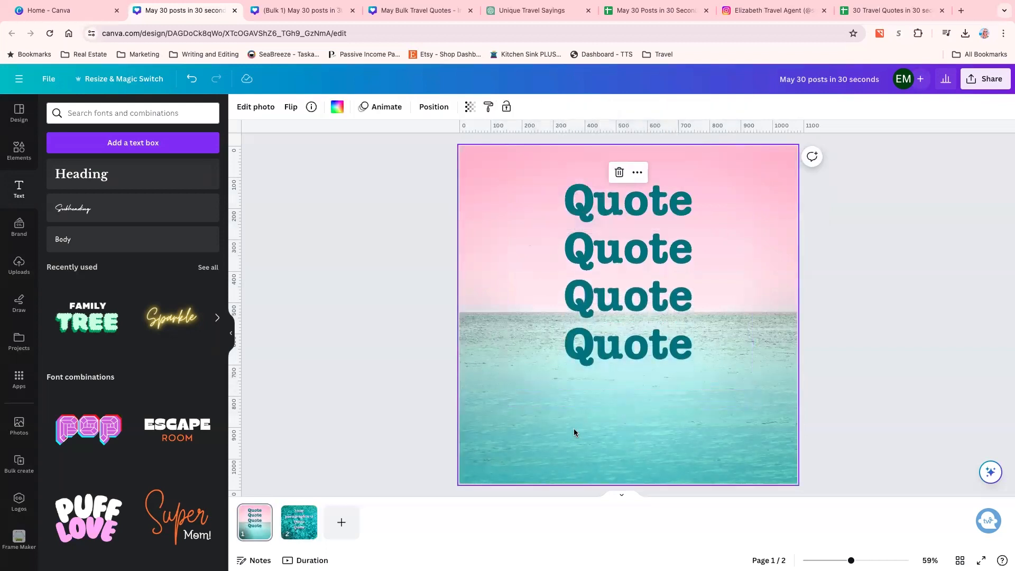
Compare template pages 1 and 2, review the posts on the travel agency's Instagram profile, and return to the template design.
click(291, 536)
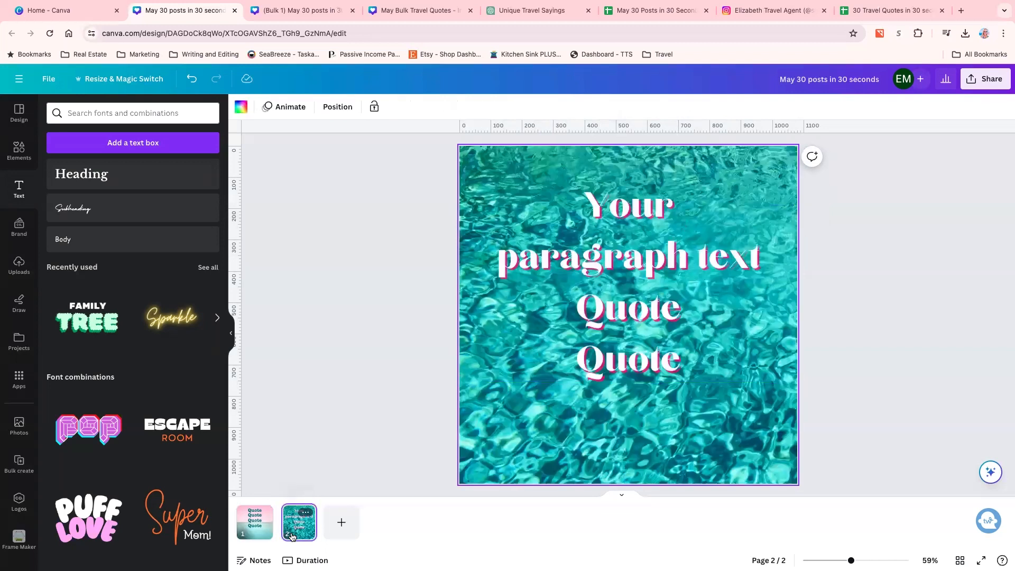
click(254, 523)
click(297, 530)
click(772, 10)
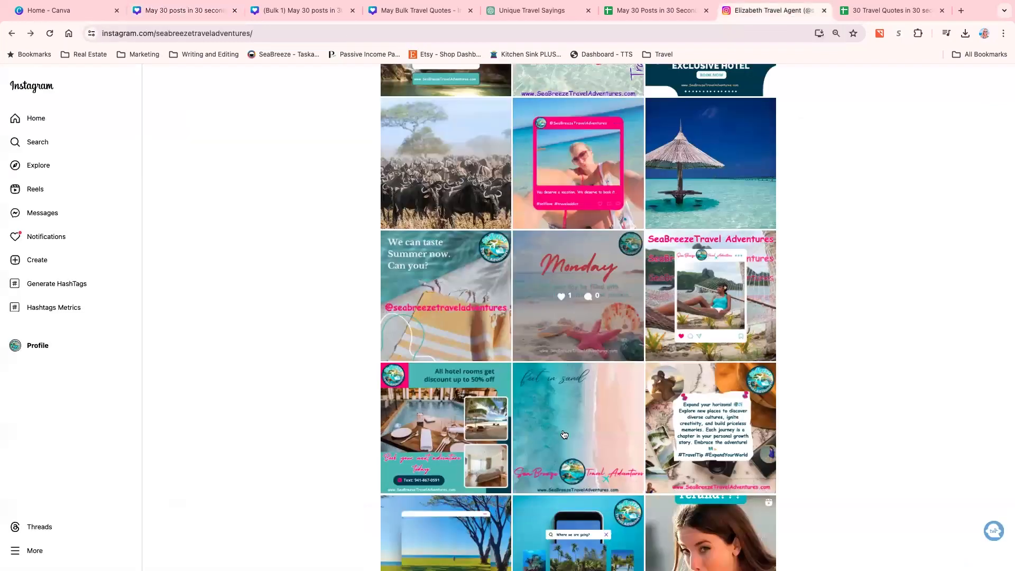
scroll(571, 417, up, 2)
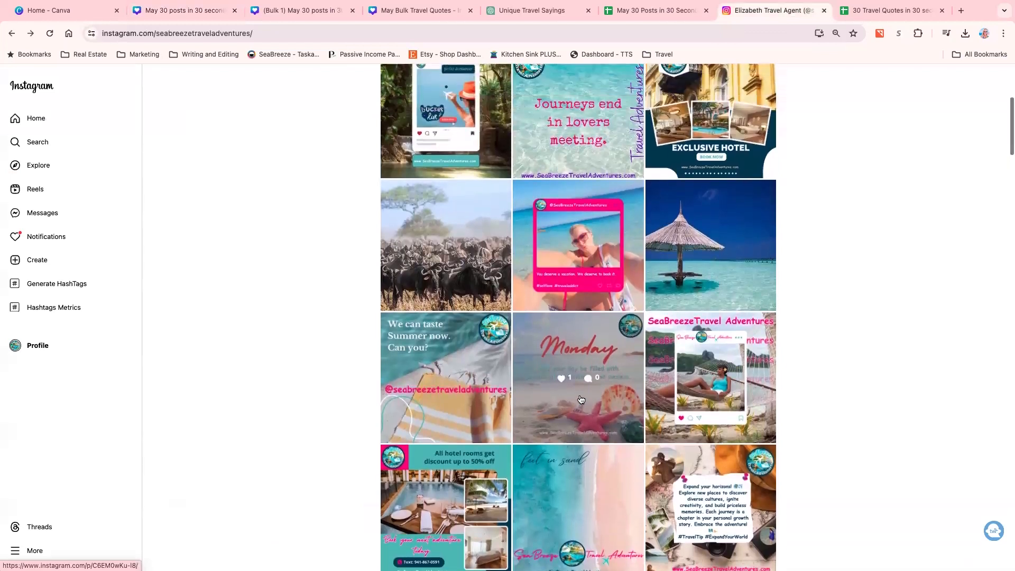
scroll(581, 399, up, 1)
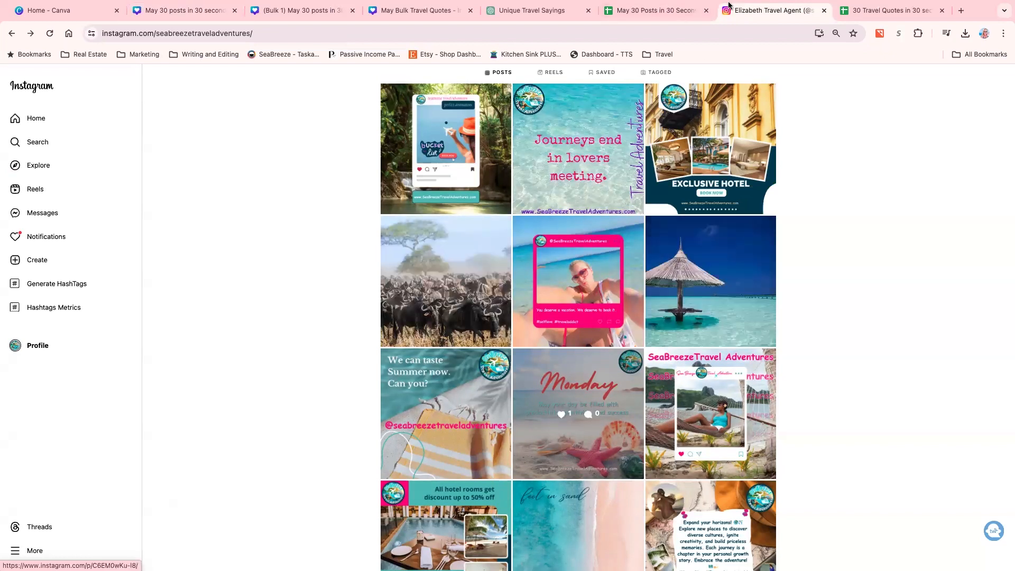
click(278, 11)
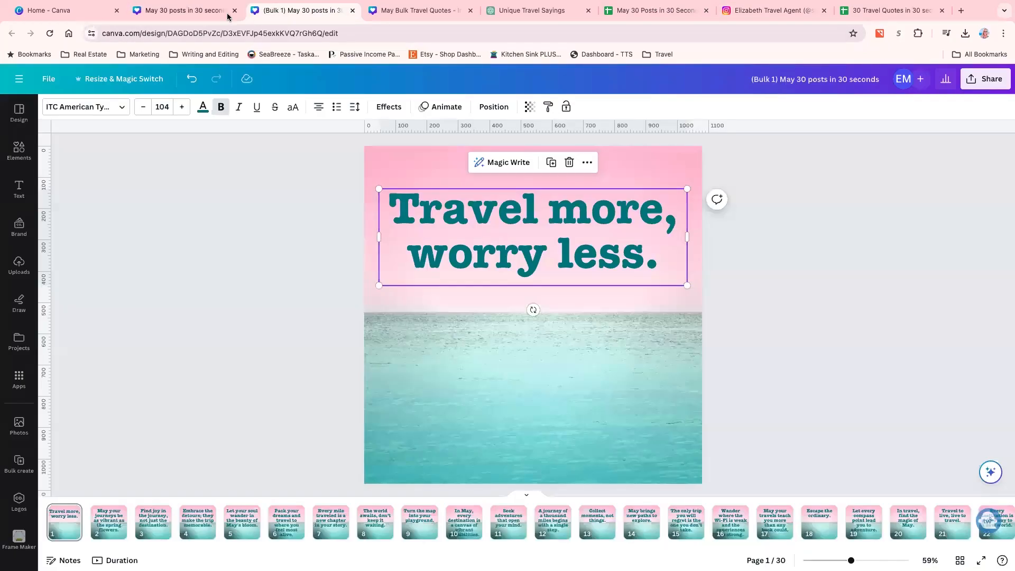
click(185, 11)
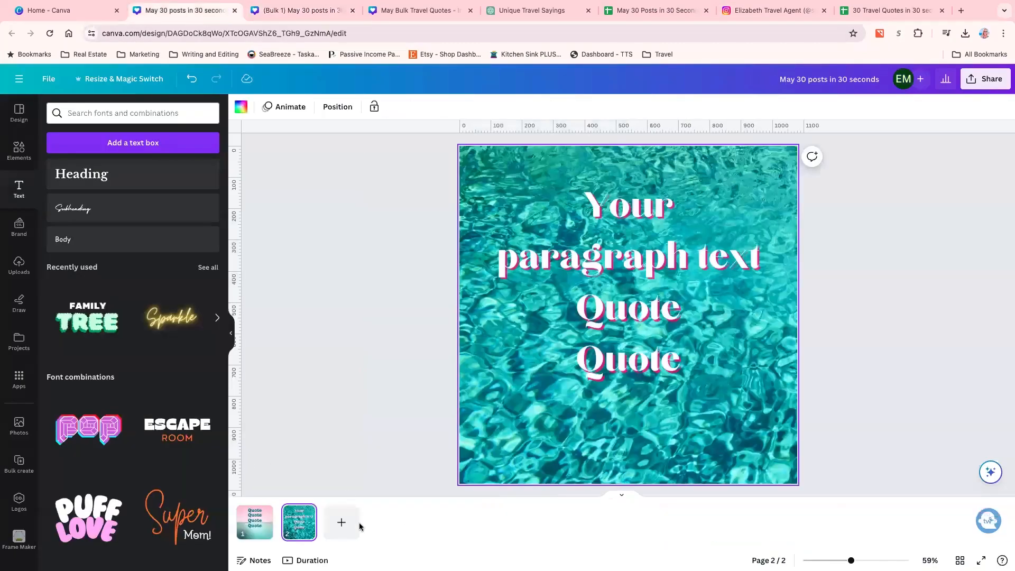
Add a third page and set the recently used palm-framed beach photo as its background.
click(341, 525)
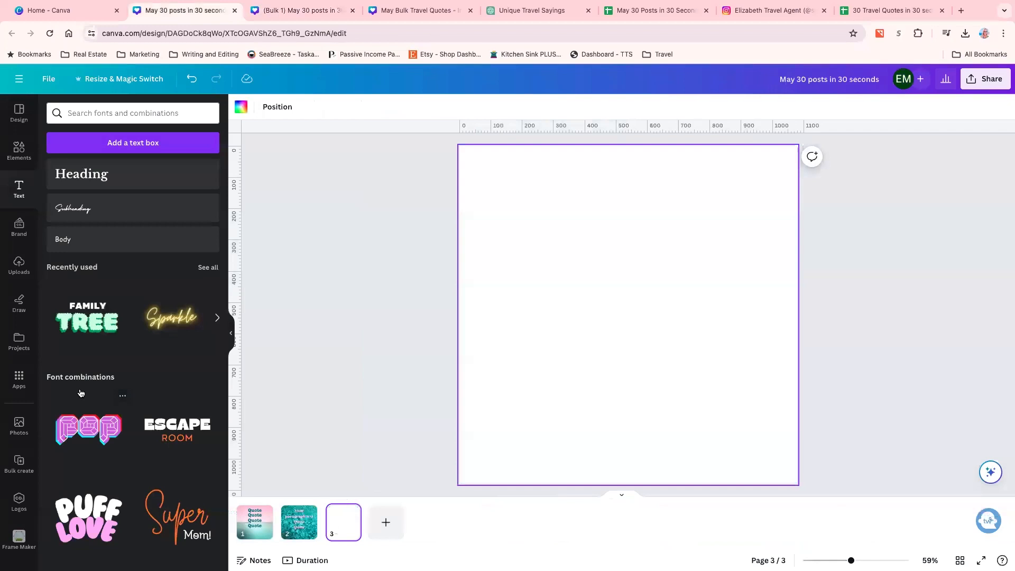
click(19, 150)
scroll(119, 175, up, 2)
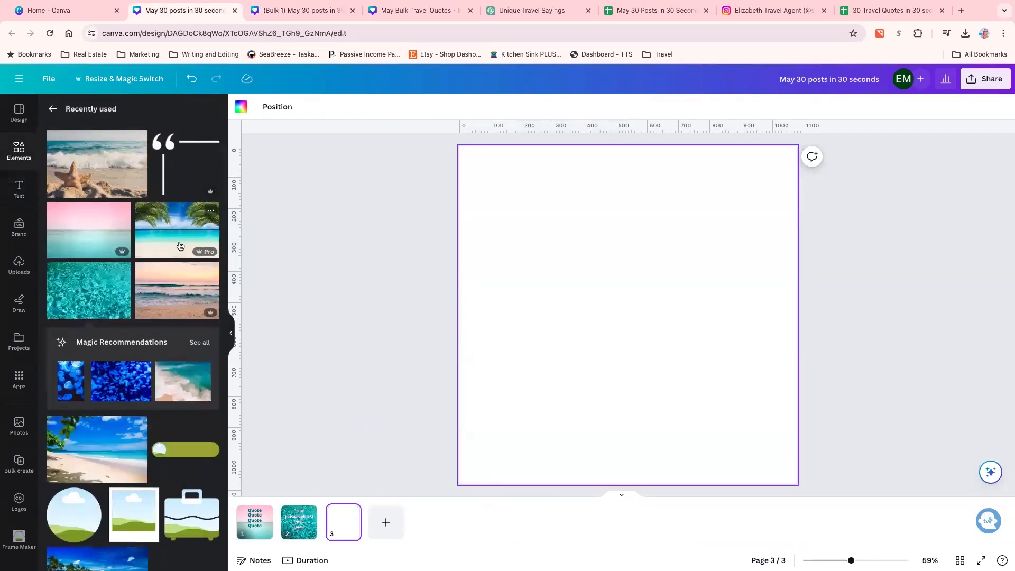
click(179, 244)
drag(673, 353, 668, 342)
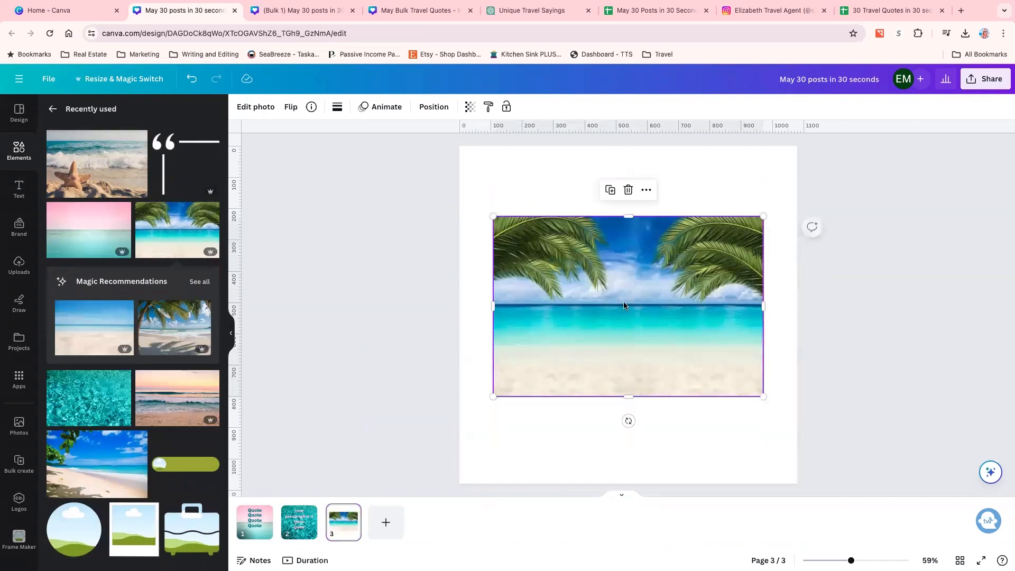
right_click(616, 356)
click(686, 534)
double_click(616, 402)
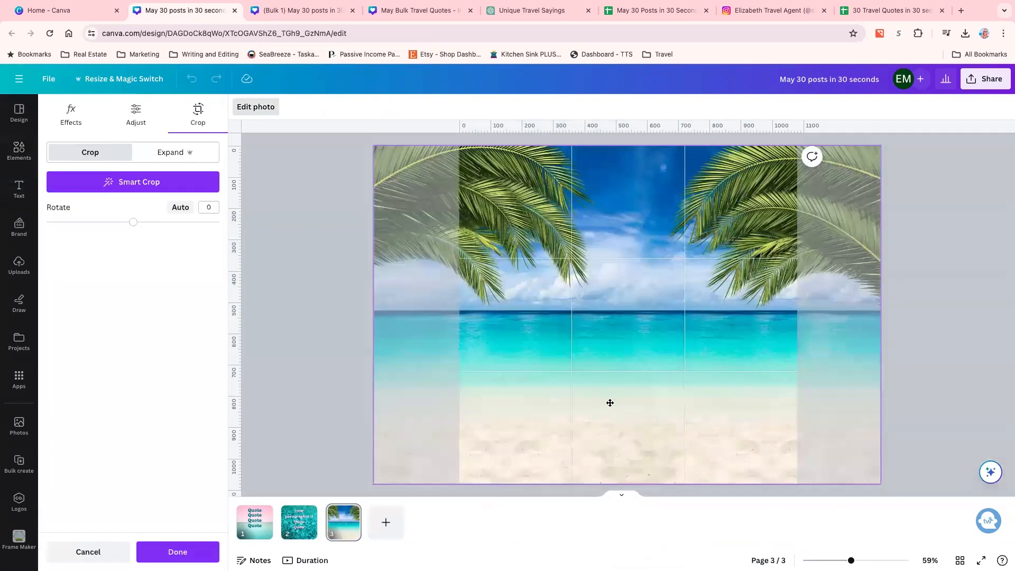
click(920, 385)
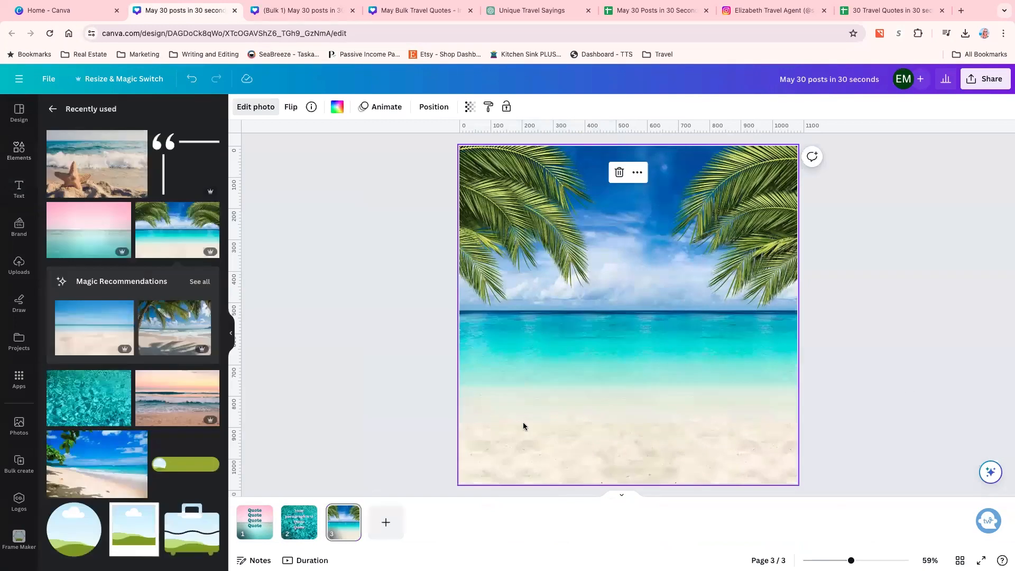
Add a text box to page 3, check it against the text on pages 1 and 2, and select it.
click(16, 189)
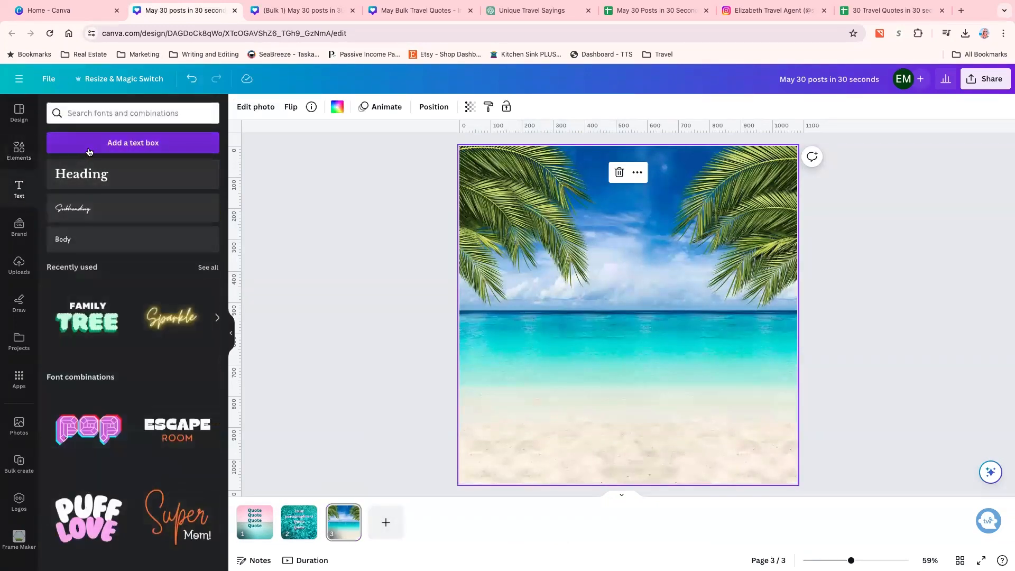
click(89, 144)
click(255, 523)
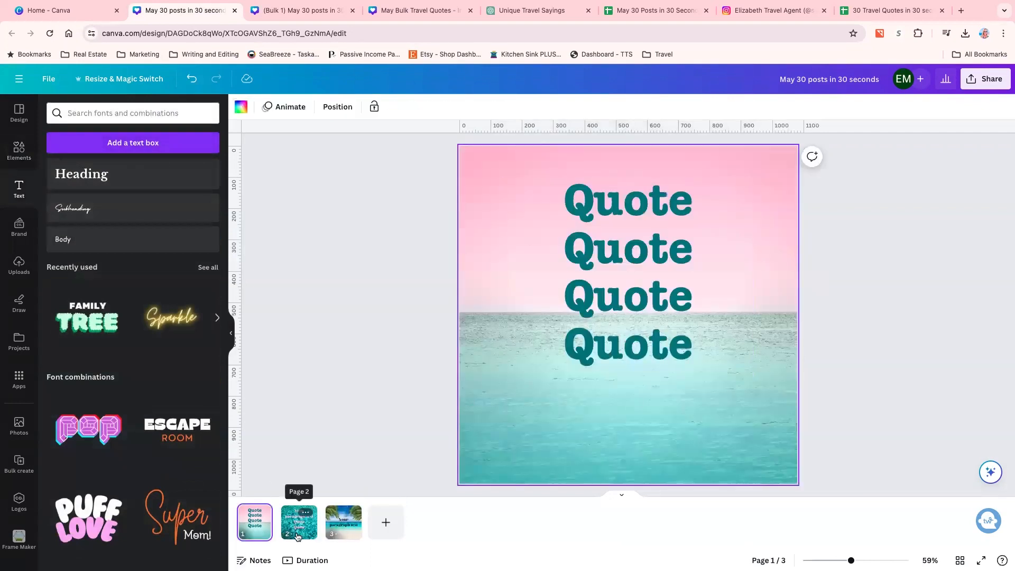
click(298, 536)
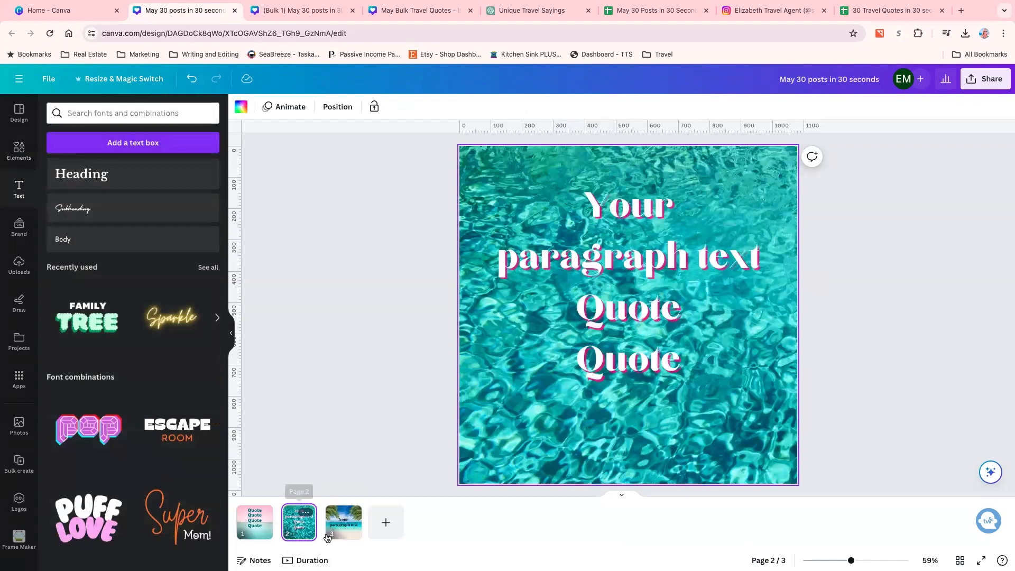
click(344, 535)
click(644, 321)
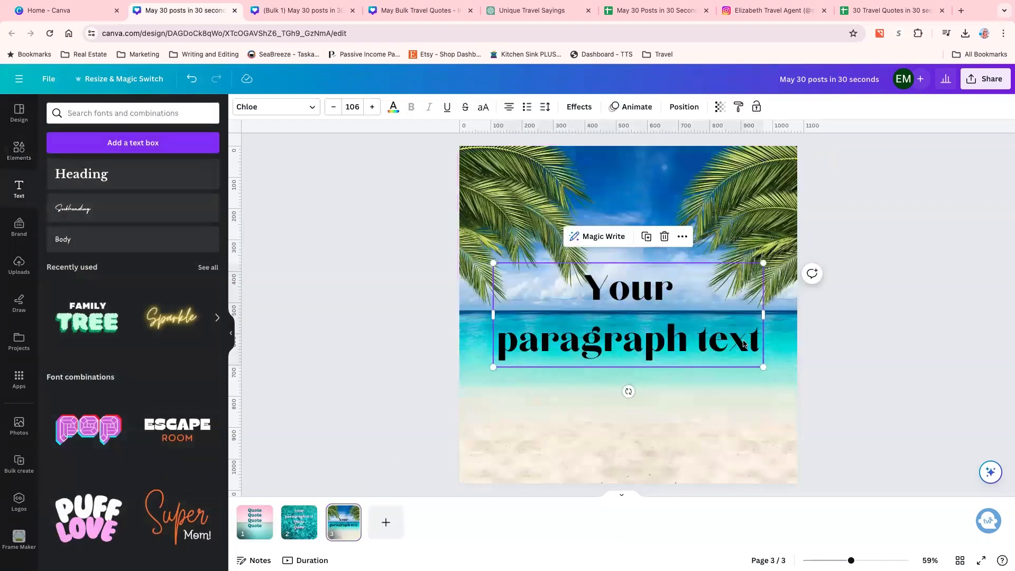
Widen the page 3 text box to the full page width and change its font to Brittany from the recently used fonts.
click(612, 298)
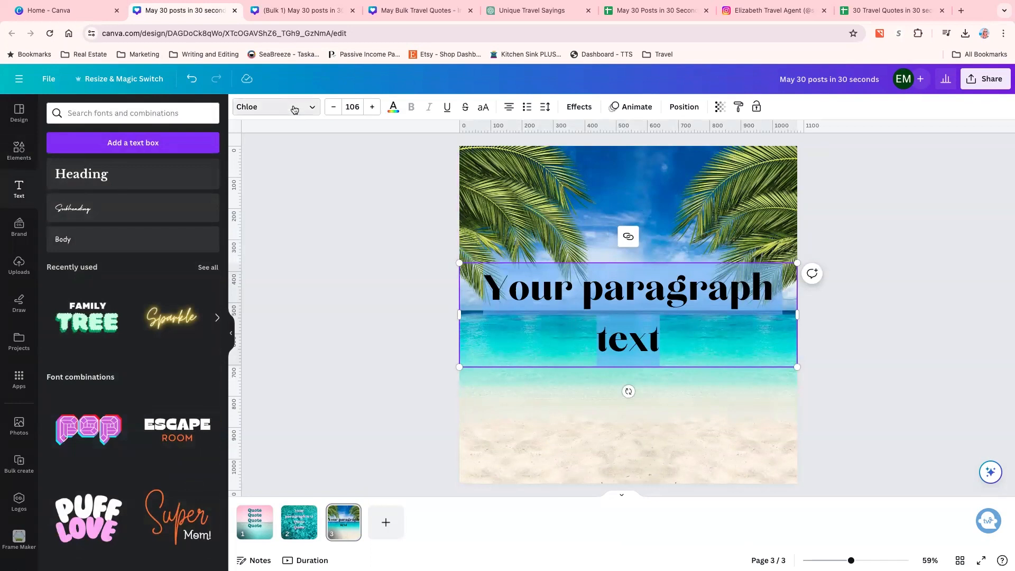
click(260, 110)
click(57, 139)
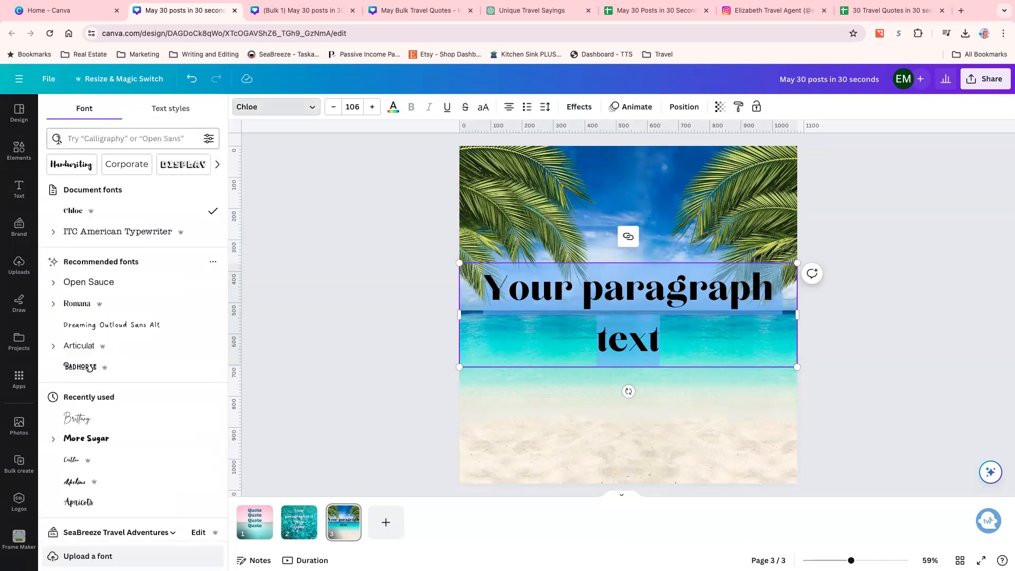
scroll(116, 260, down, 3)
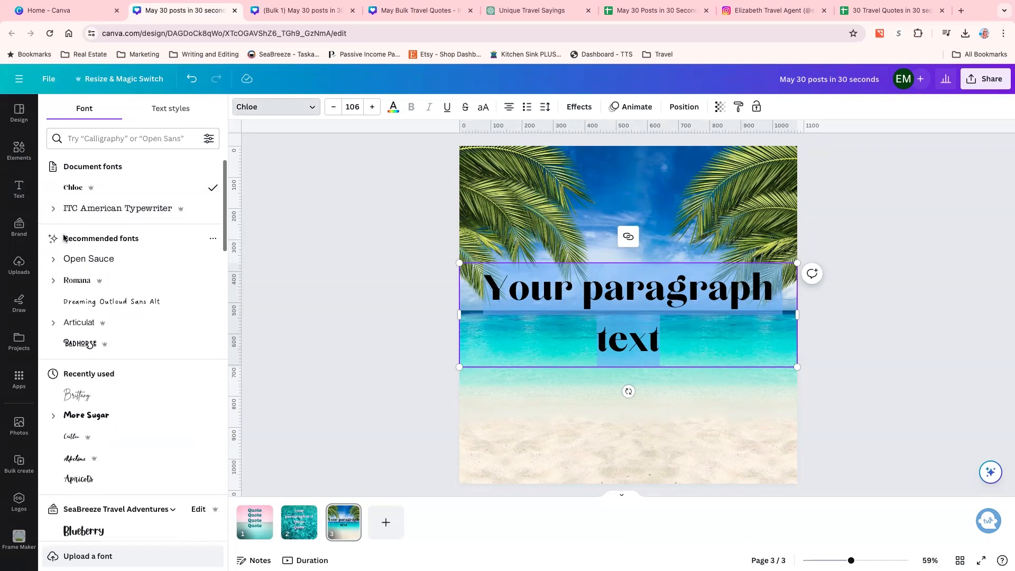
scroll(116, 260, down, 1)
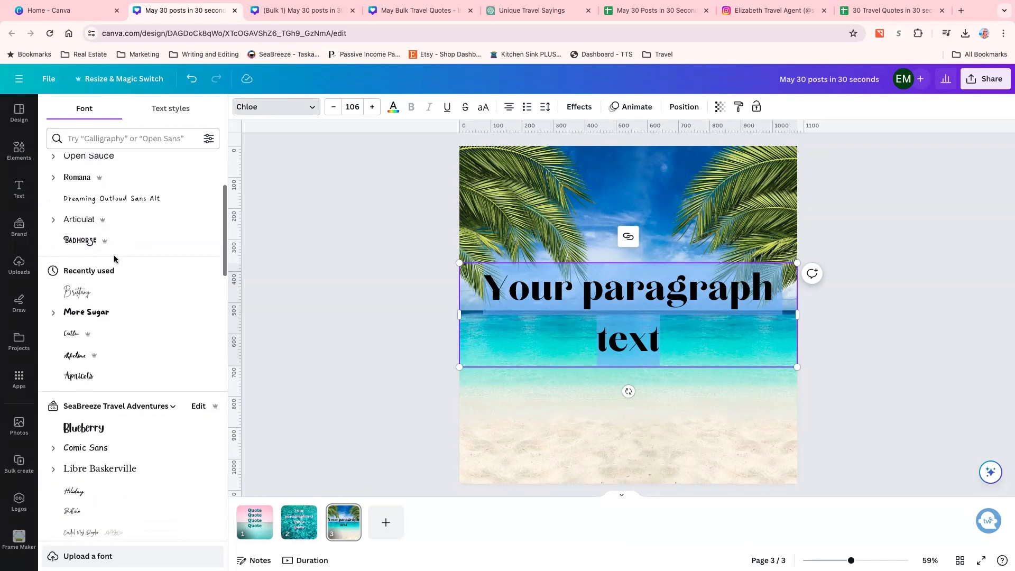
click(79, 298)
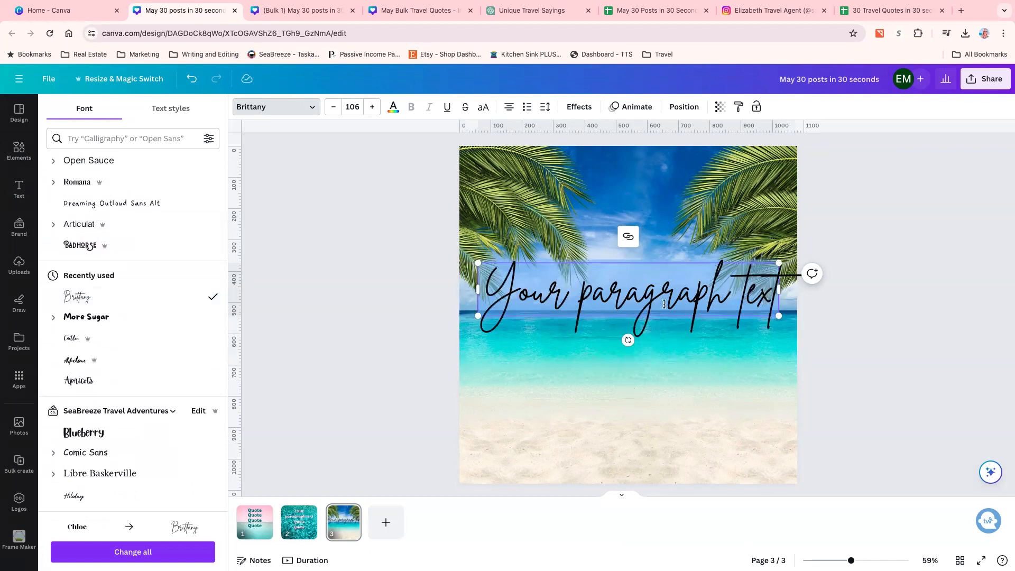
Move the page 3 text down over the sea and color it in the brand's hot pink.
click(646, 364)
drag(649, 290, 649, 357)
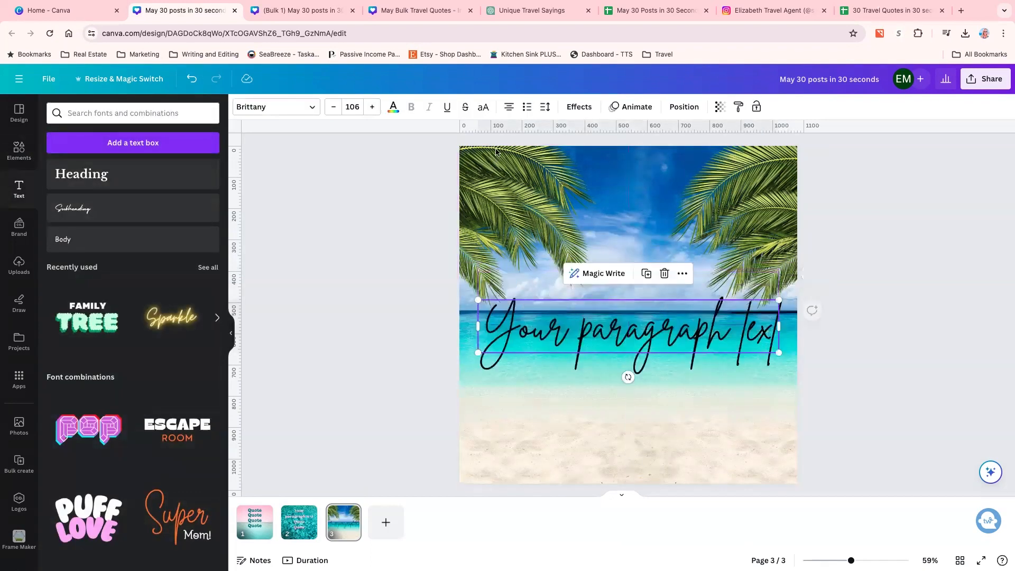
click(393, 108)
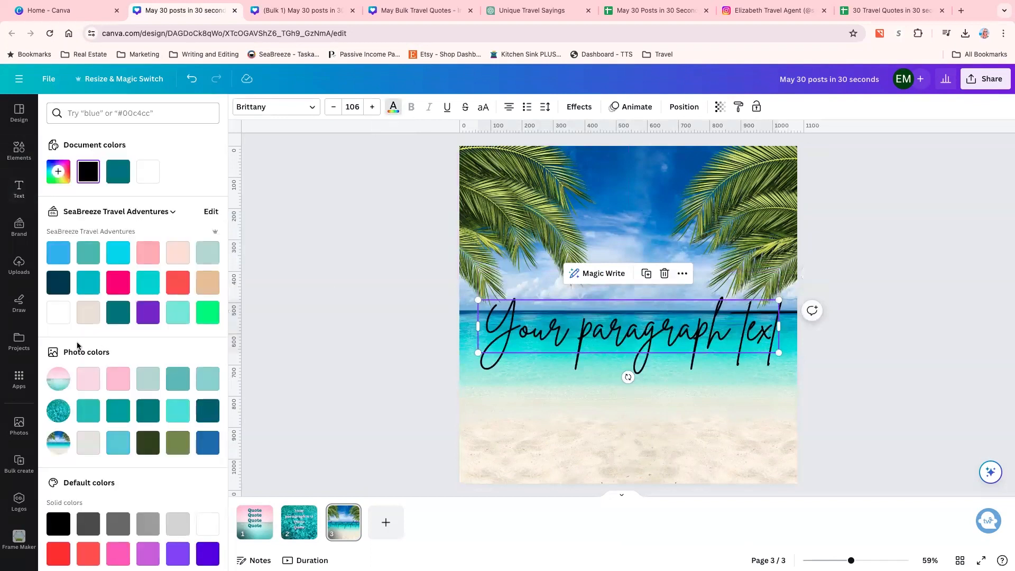
click(113, 288)
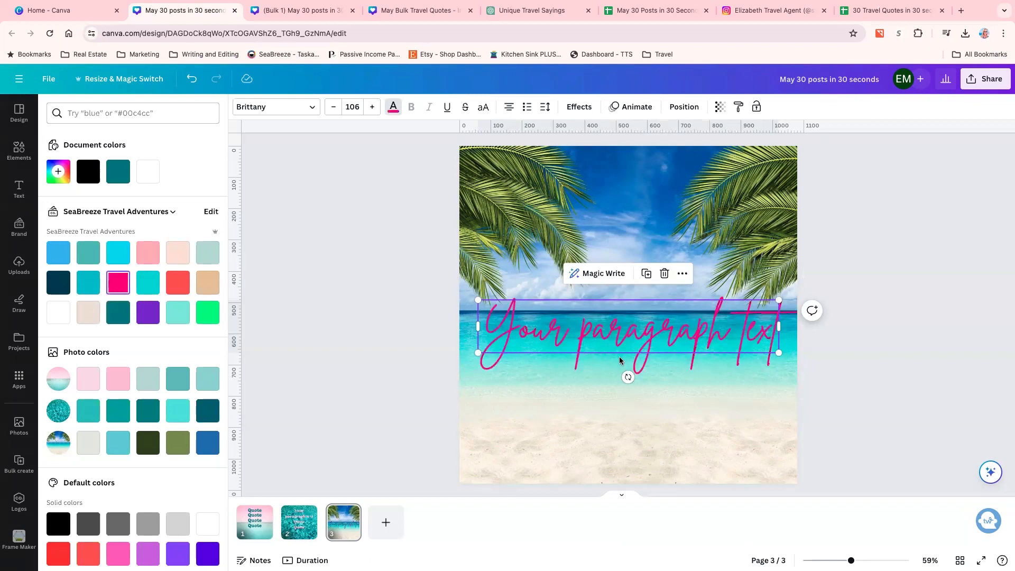
Append two lines reading "Quote" below the paragraph text on page 3.
click(775, 342)
click(776, 342)
key(Return)
text(Quote)
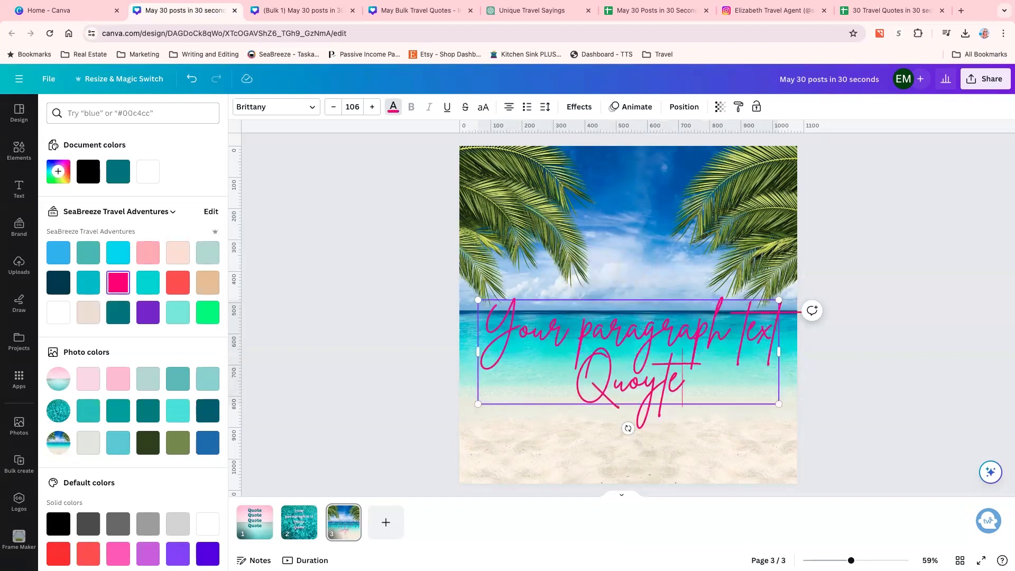
key(Return)
text(Quote)
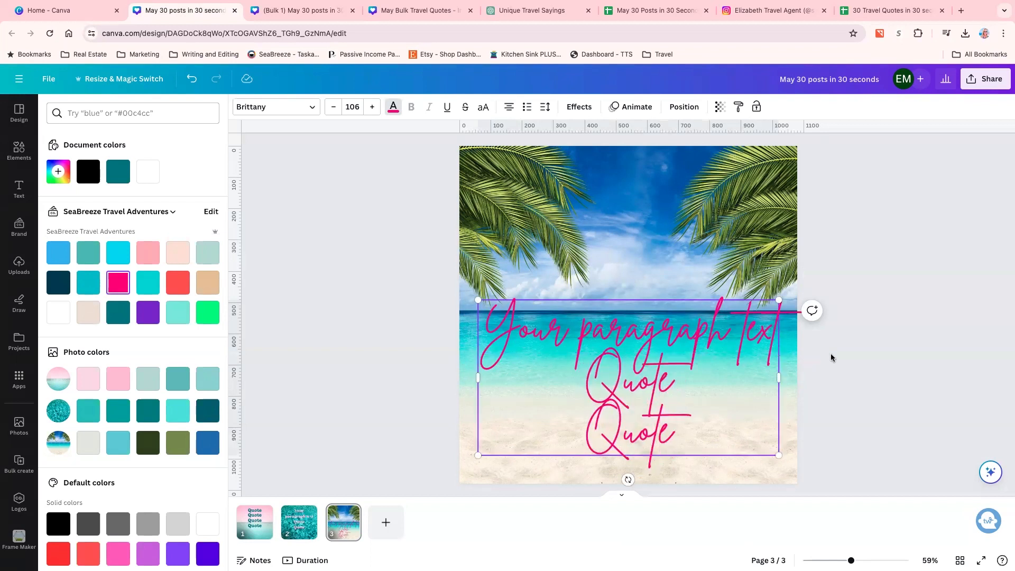
Raise the page 3 text box and center it horizontally, checking the May 30 Posts in 30 Seconds quote spreadsheet in between.
click(644, 345)
drag(641, 355, 640, 313)
click(655, 10)
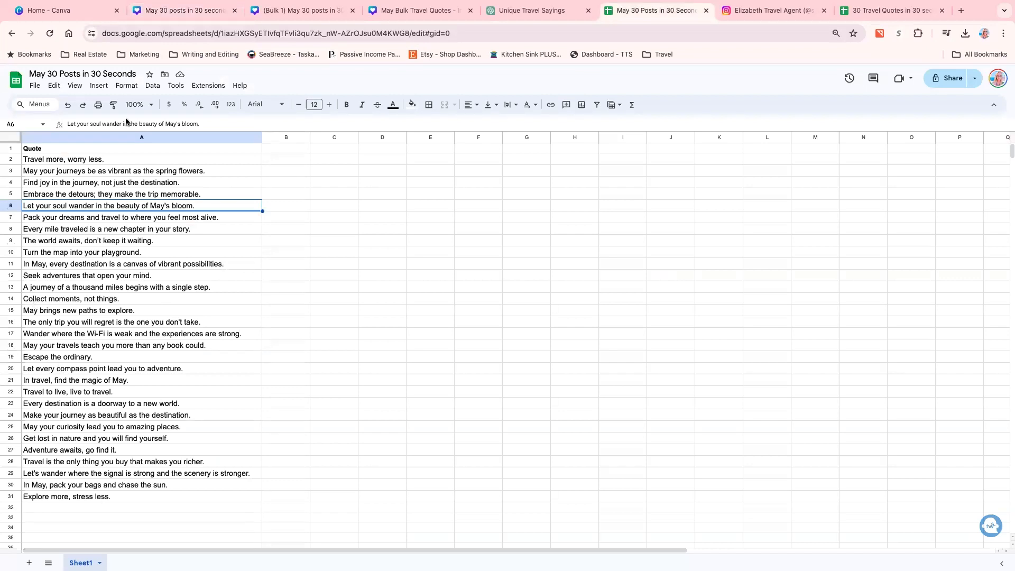
click(186, 10)
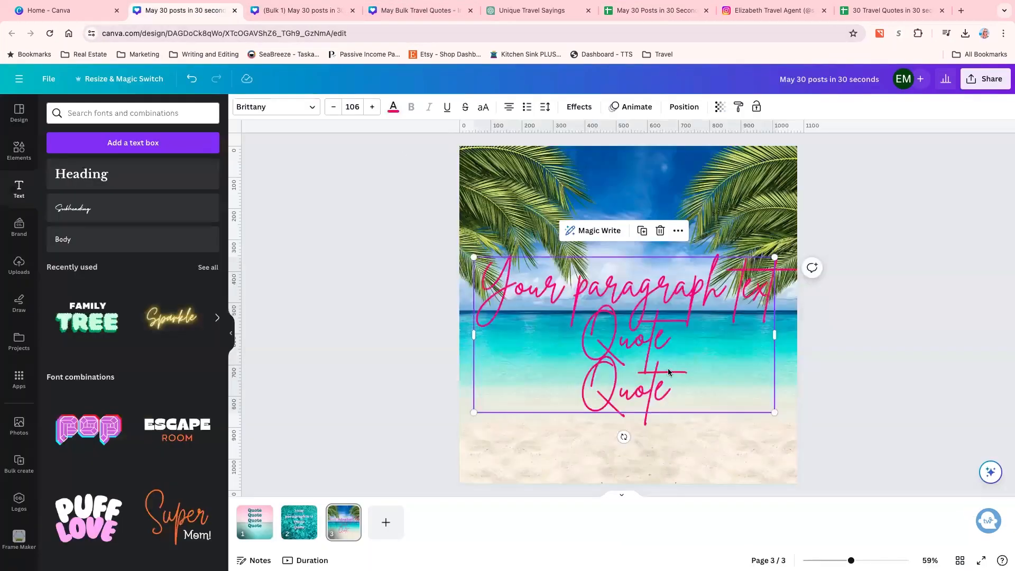
drag(640, 334, 640, 322)
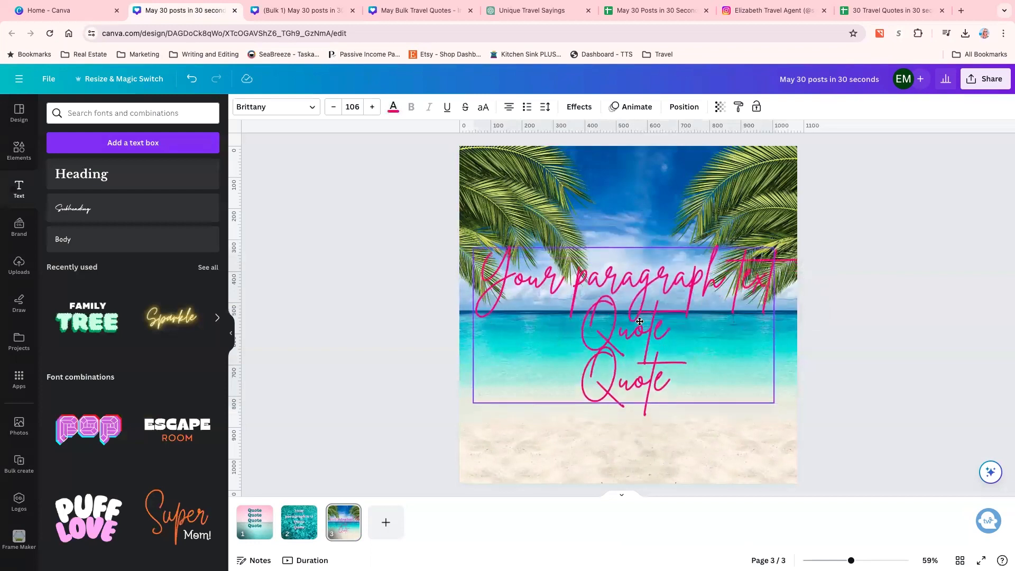
click(685, 388)
drag(632, 283, 636, 282)
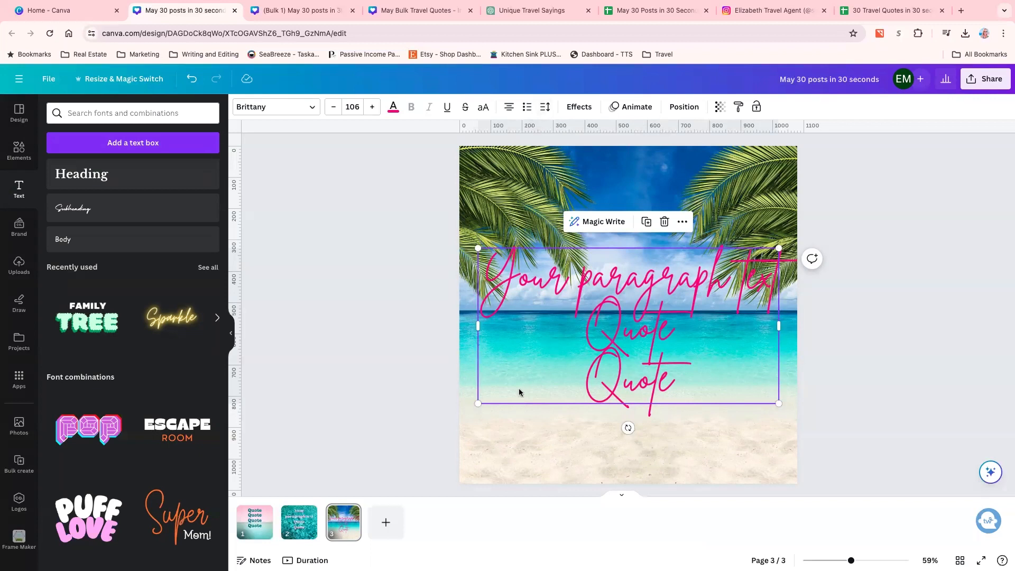
click(606, 406)
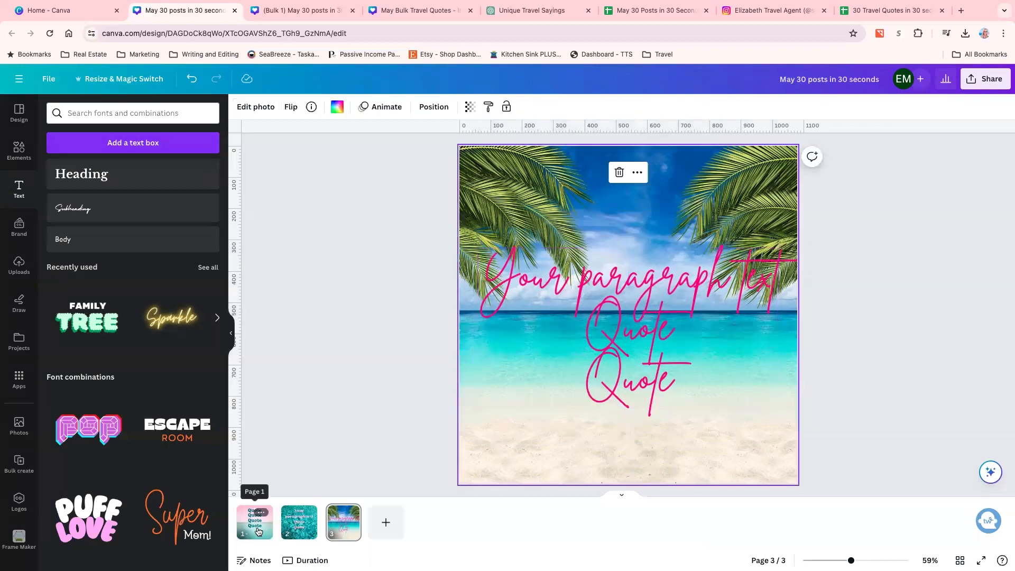
Review the three template pages and compare them with the earlier single-background bulk design.
click(258, 531)
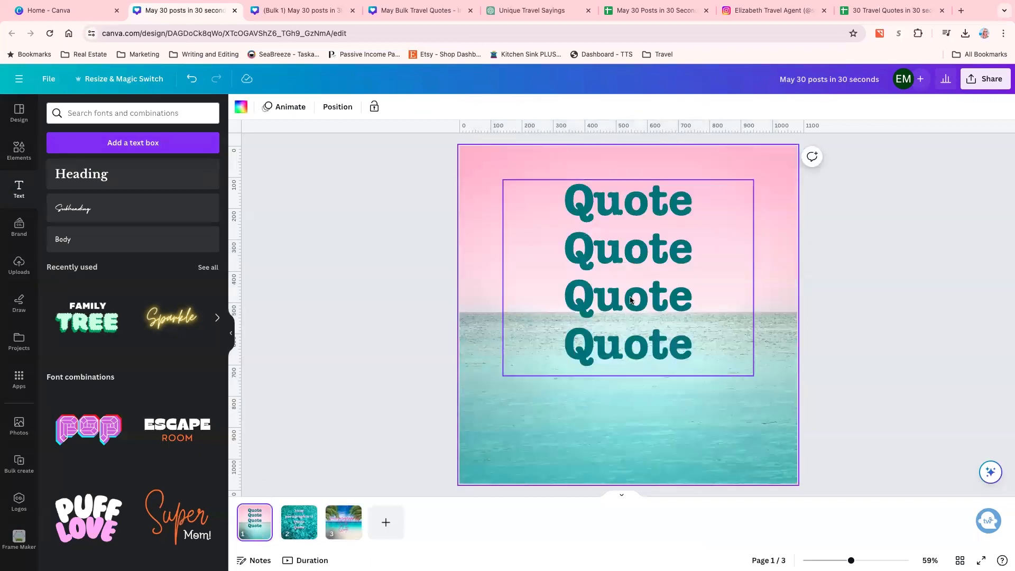
click(299, 518)
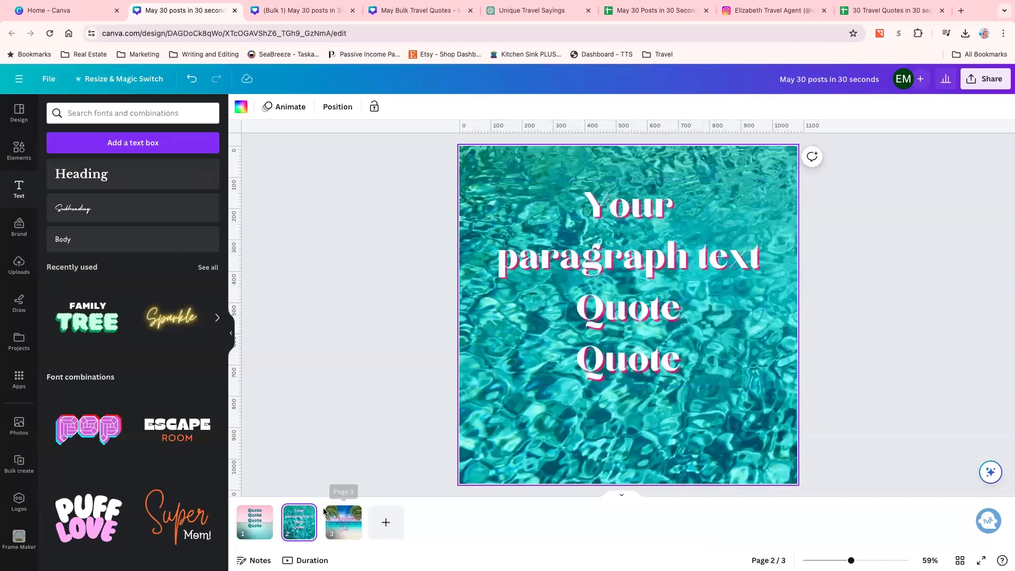
click(344, 529)
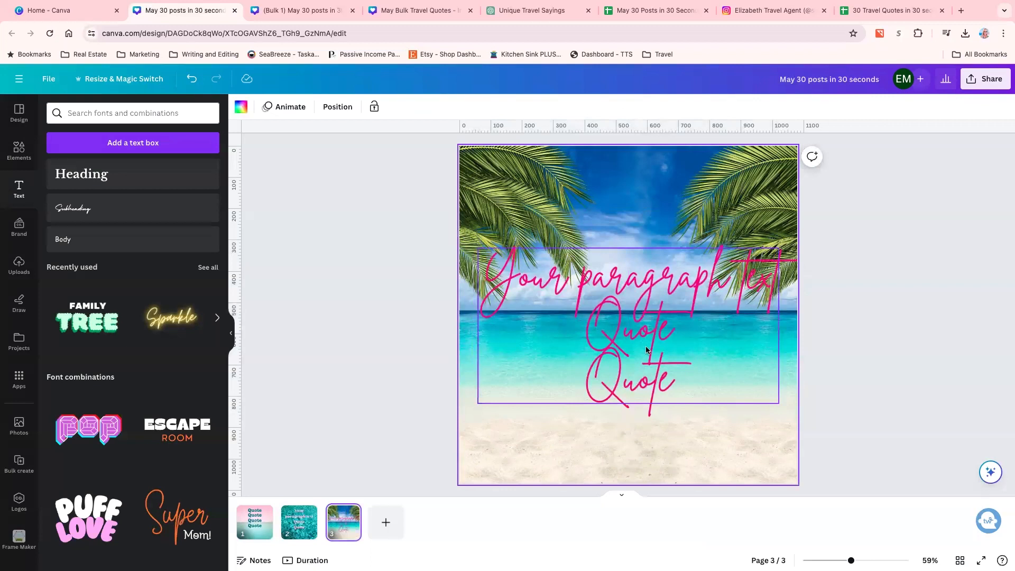
click(610, 425)
click(318, 11)
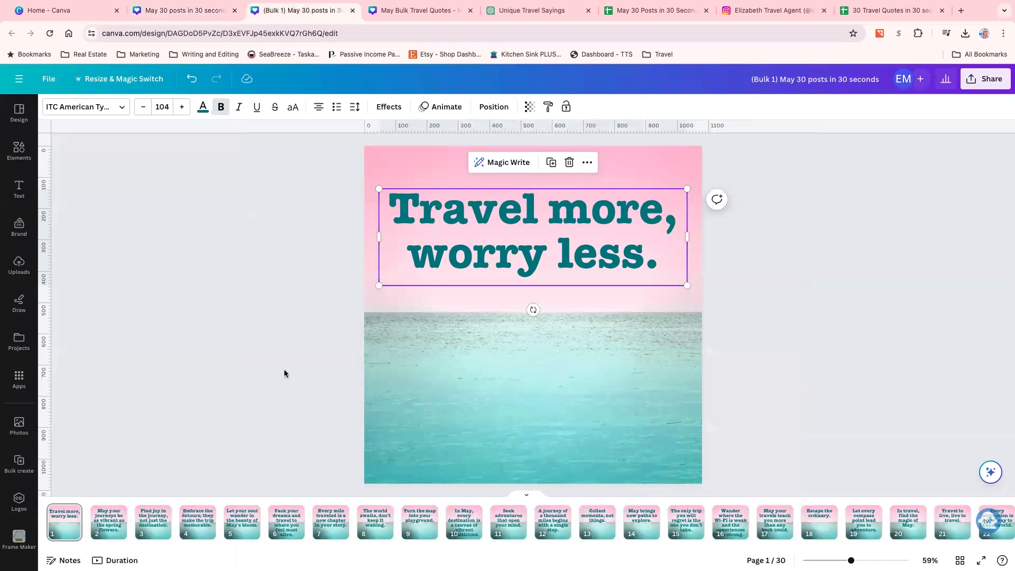
click(188, 11)
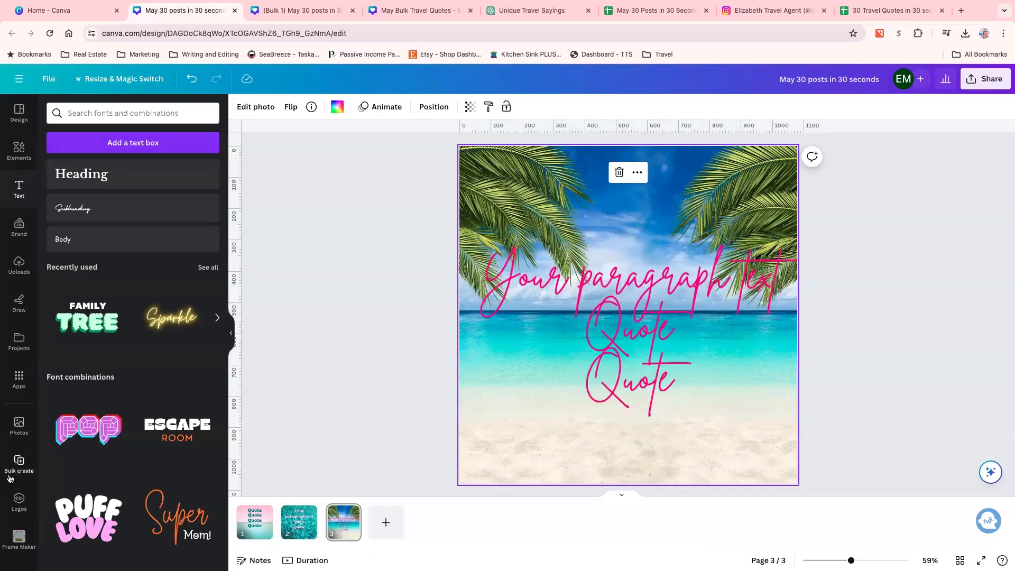
Start a bulk creation in the three-page template and upload the 30 Travel Quotes CSV whose name ends in (1).
click(21, 464)
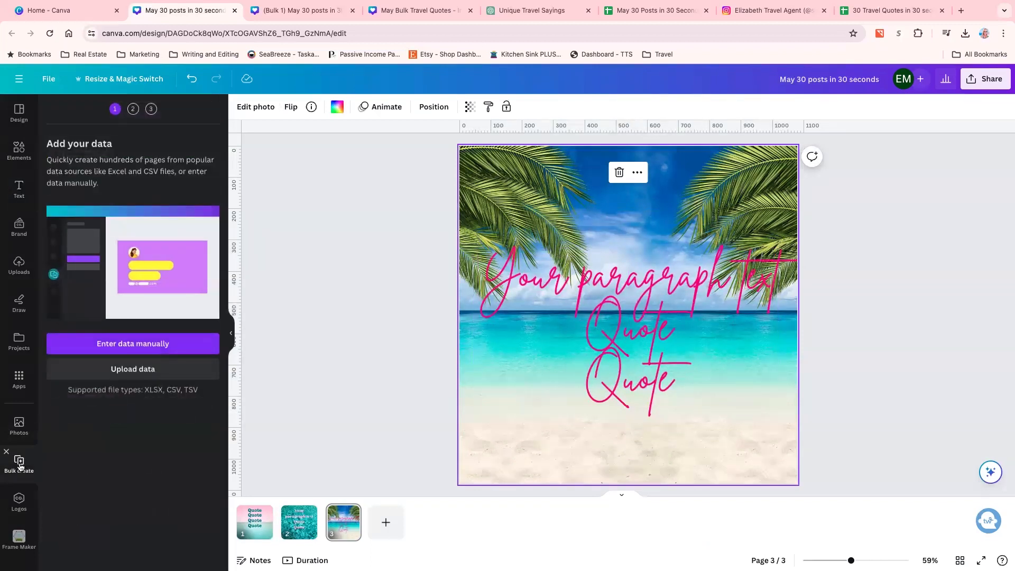
click(133, 369)
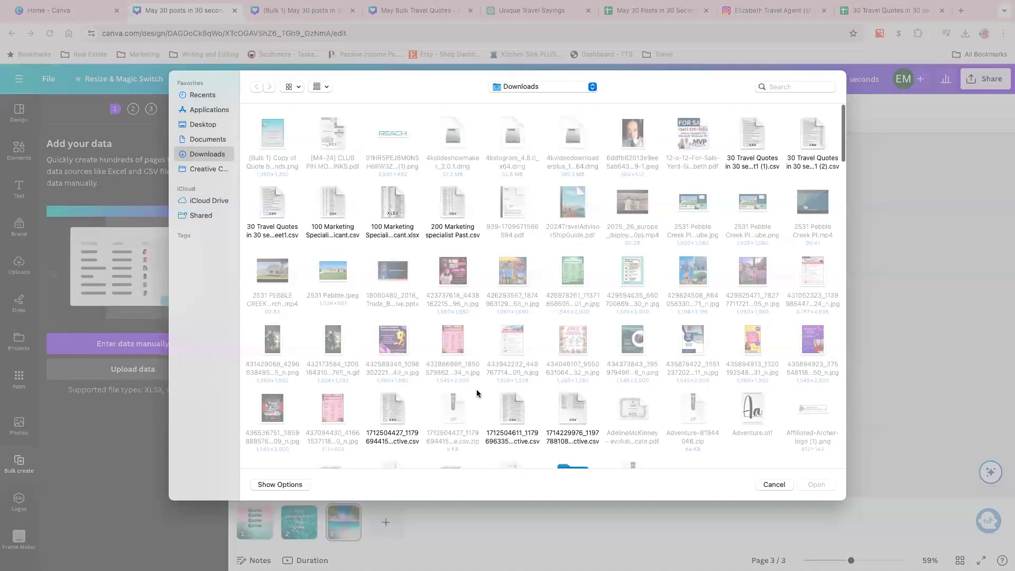
click(753, 134)
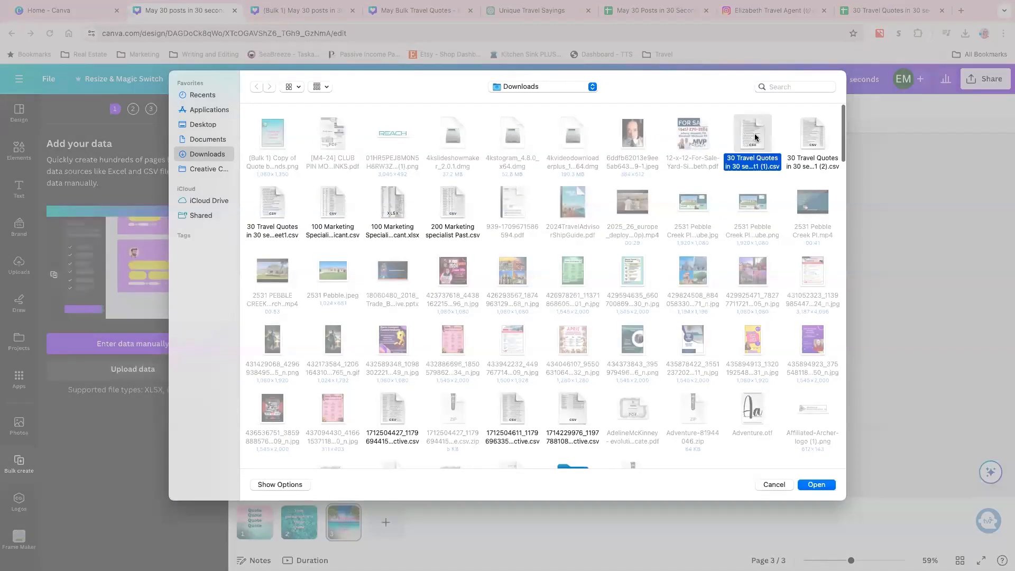
click(817, 483)
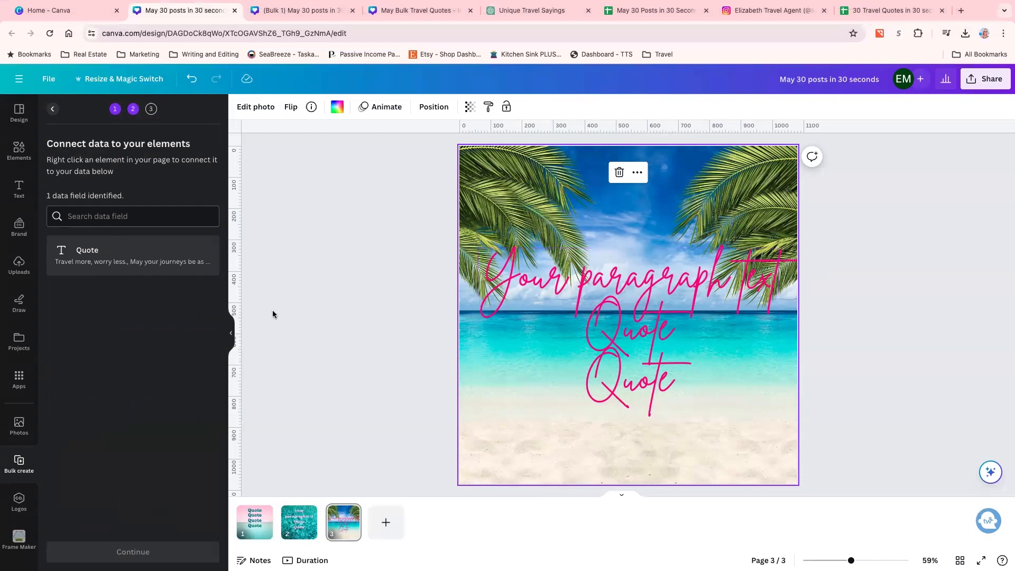
Connect the page 1 text box on the pink-sky background to the Quote data field.
click(254, 523)
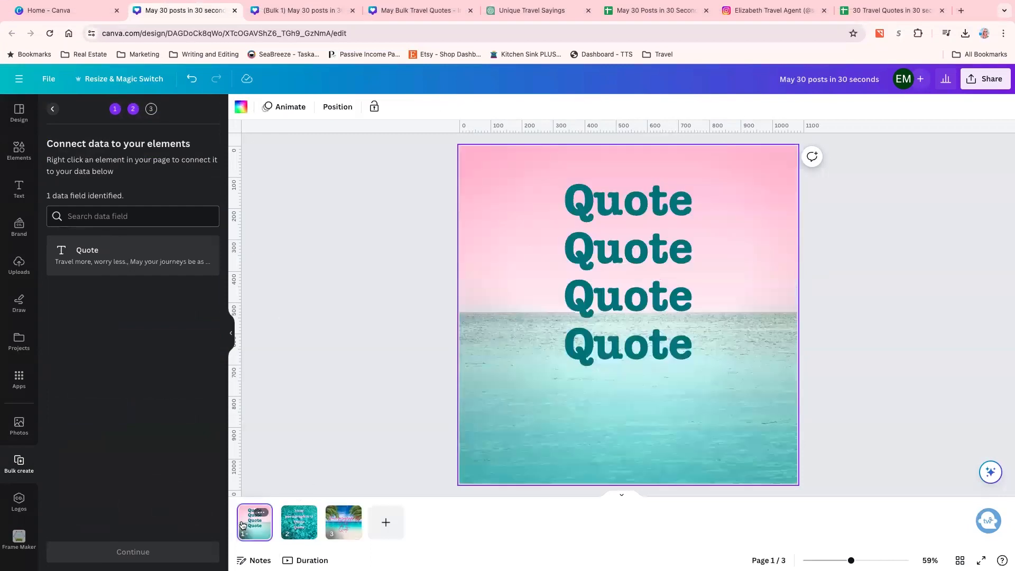
click(606, 299)
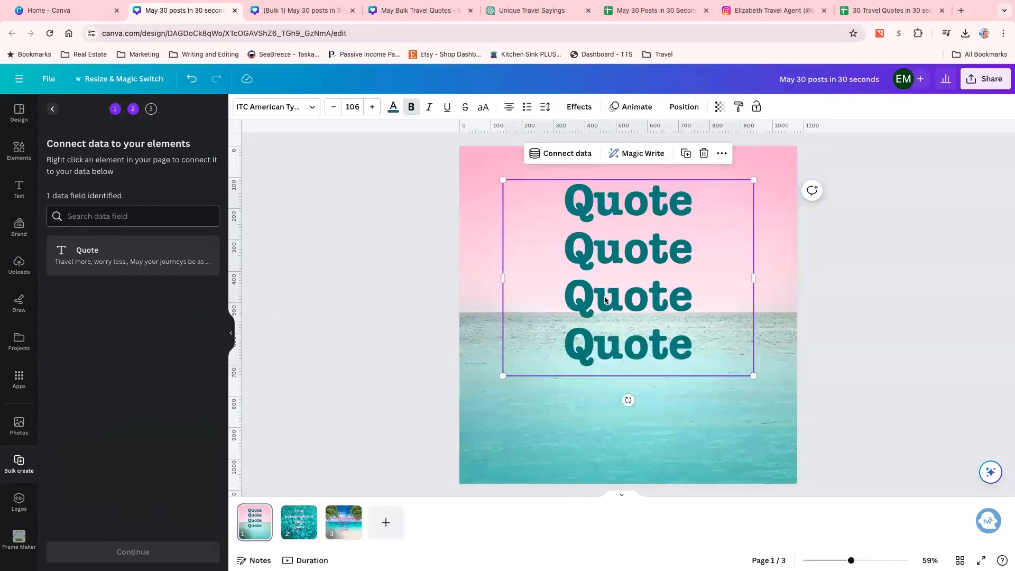
click(555, 154)
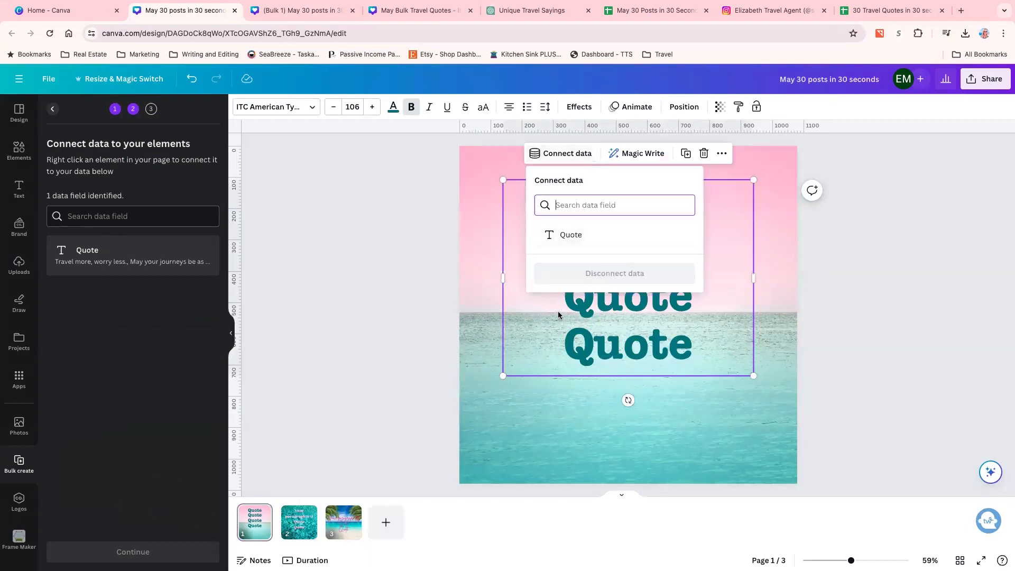
click(570, 237)
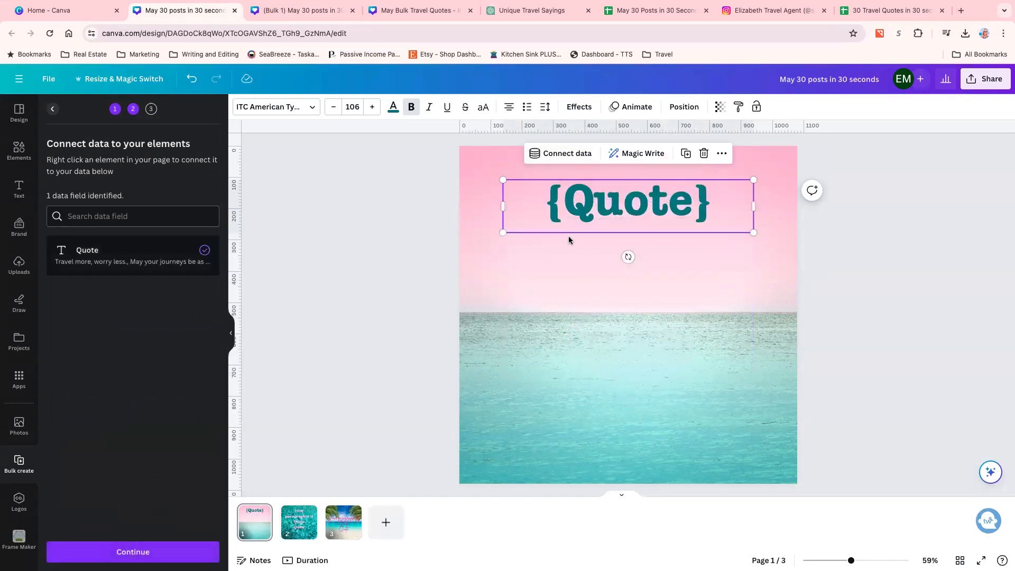
Connect the page 2 text box on the rippling-water background to the Quote data field.
click(305, 536)
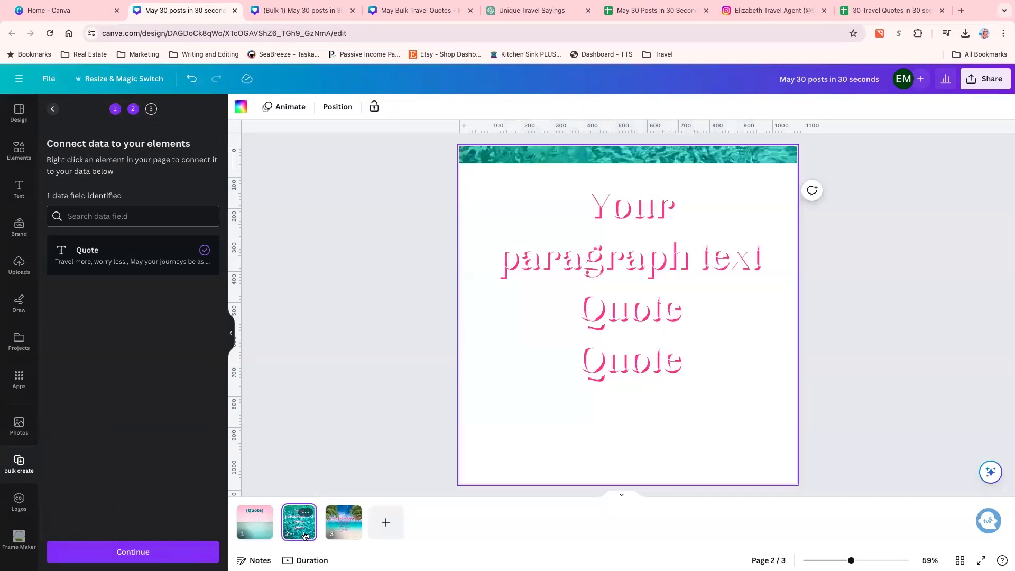
click(574, 261)
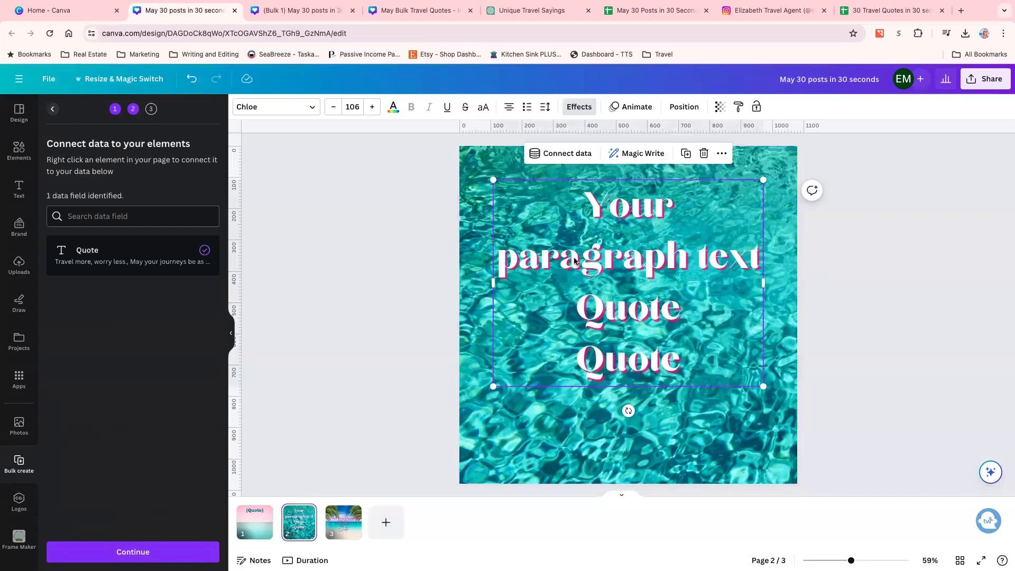
click(561, 160)
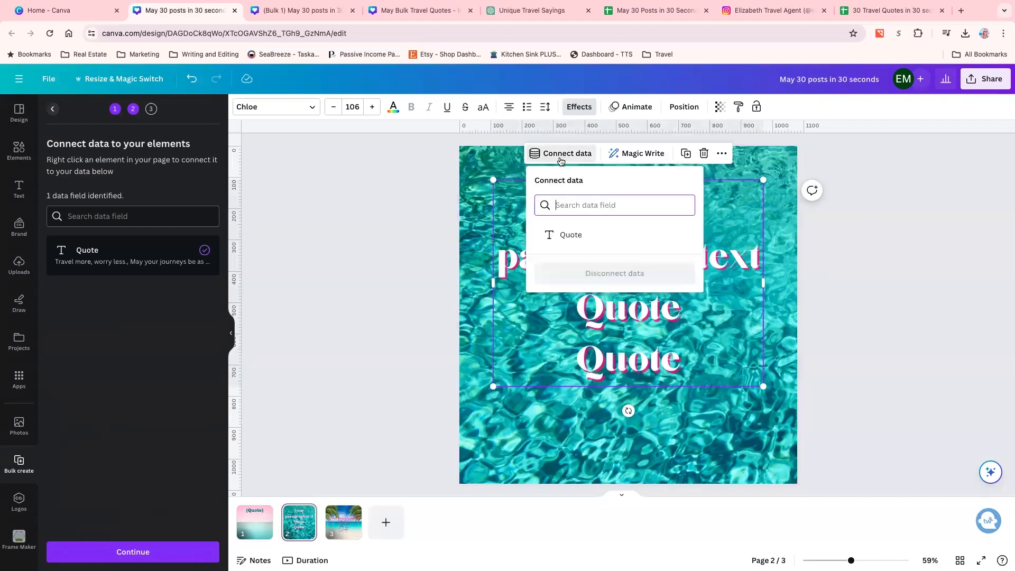
click(576, 235)
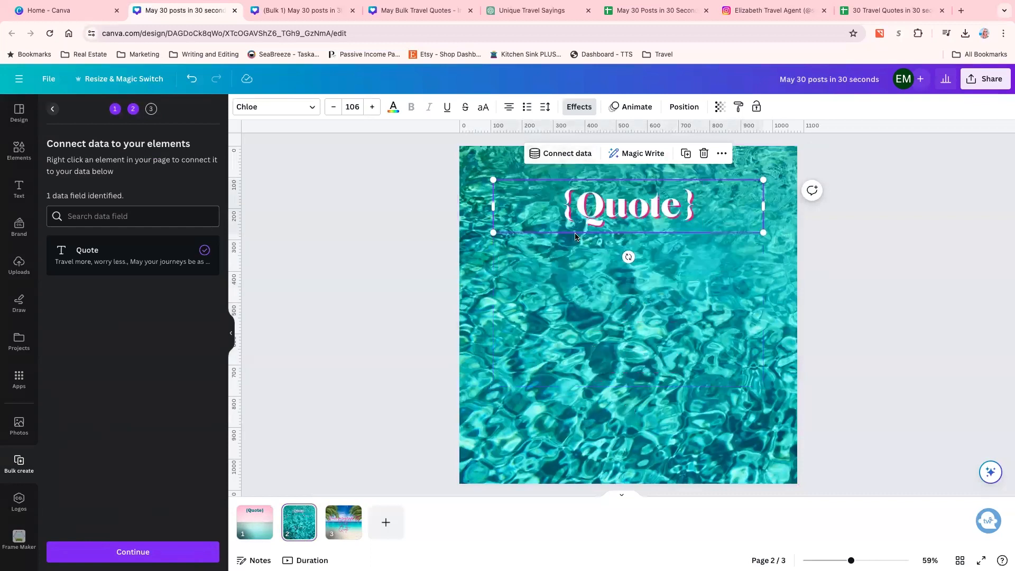
Connect the page 3 text box on the palm beach background to the Quote data field.
click(346, 537)
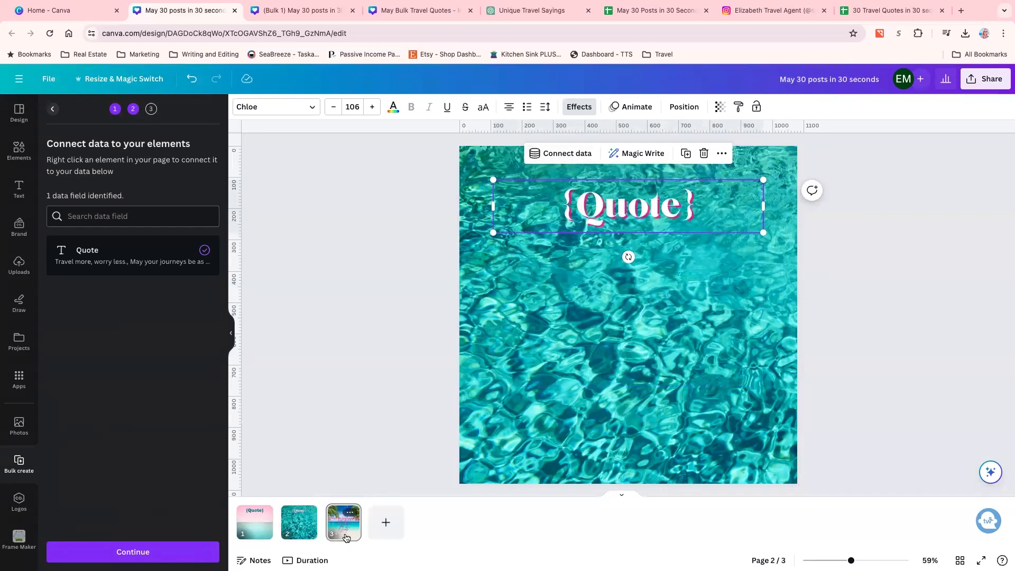
click(608, 351)
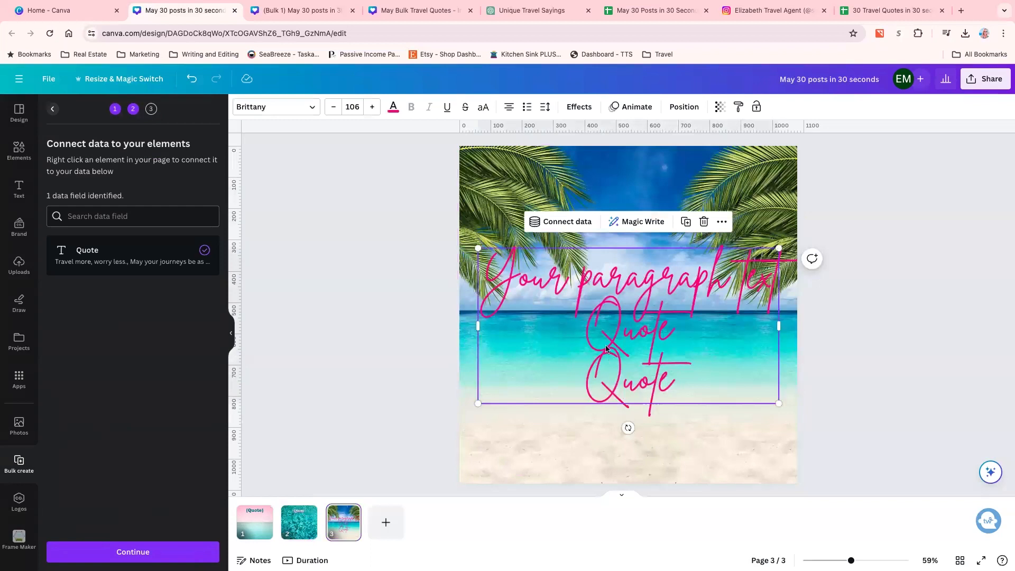
click(569, 223)
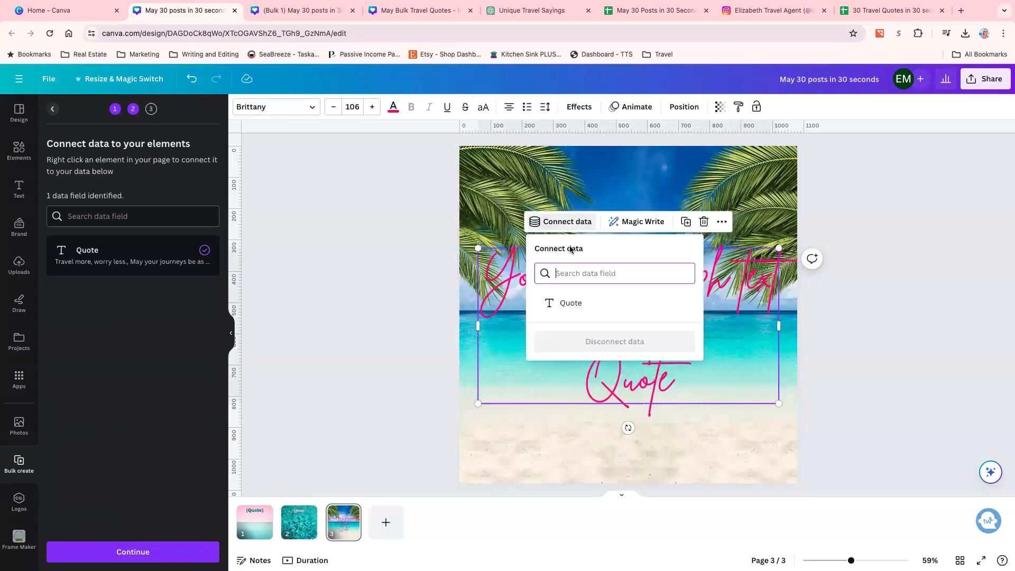
click(571, 304)
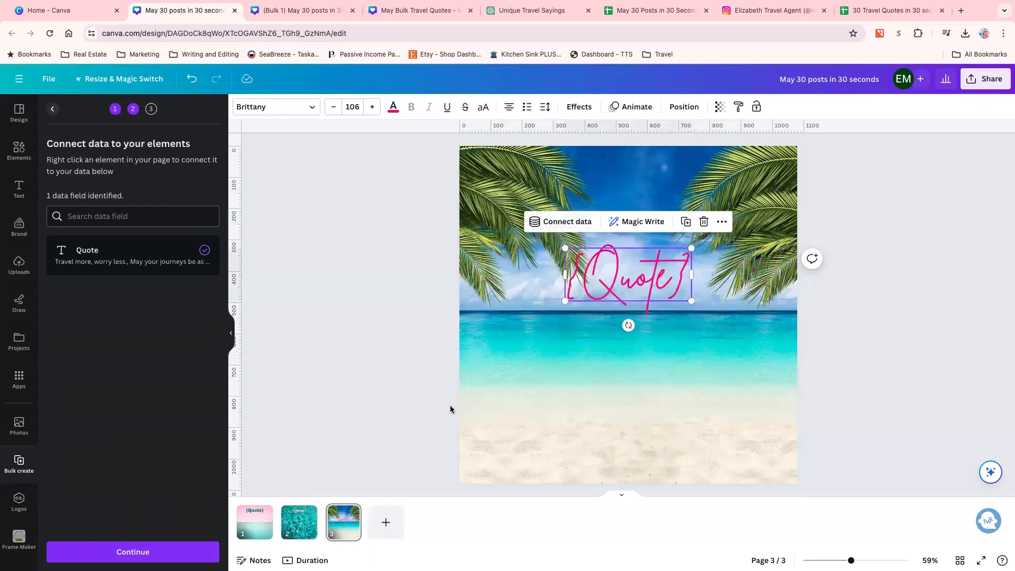
Check the placeholders on all three pages, and generate the bulk designs with all 30 quote rows selected.
click(254, 522)
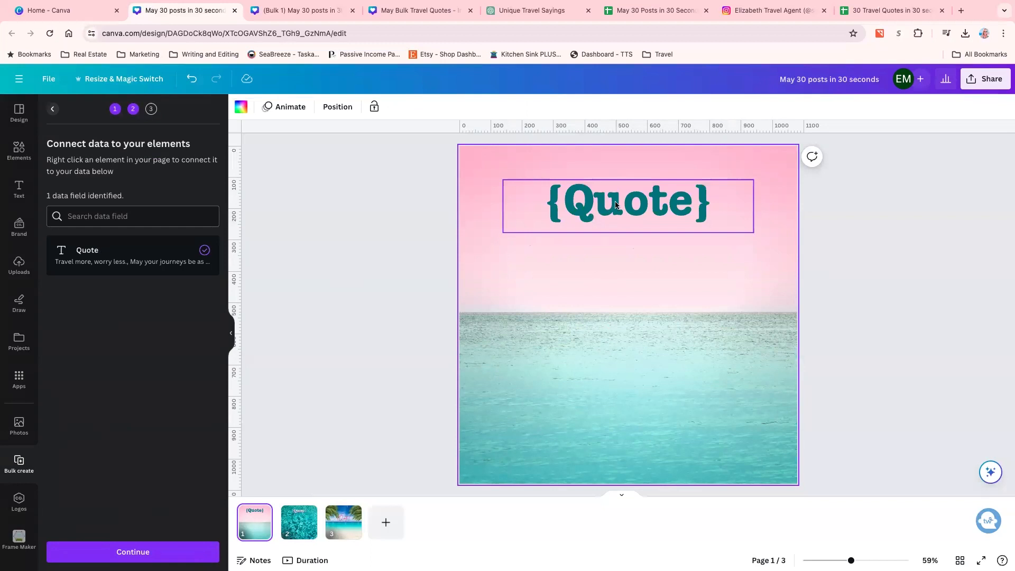
click(298, 521)
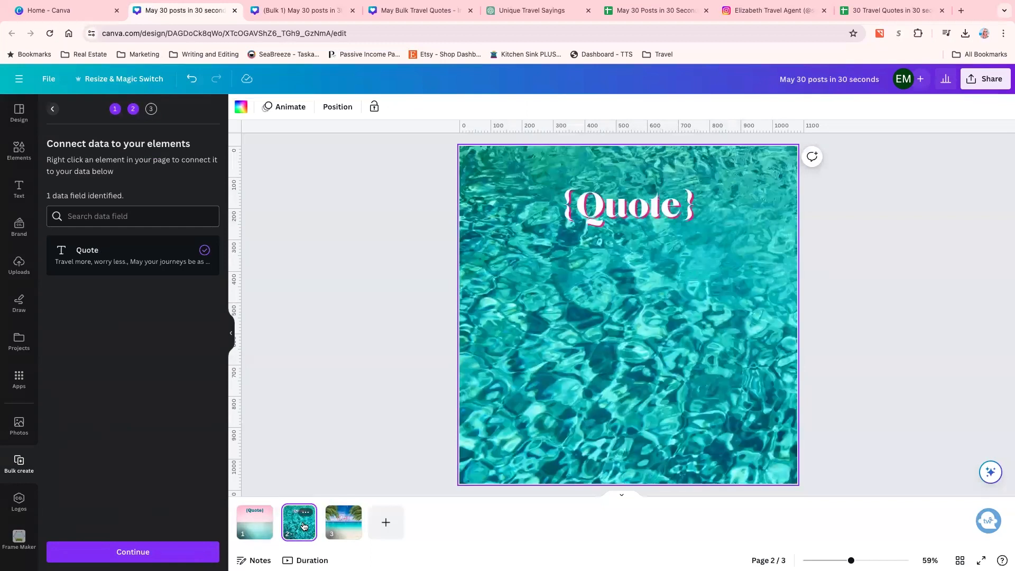
click(352, 535)
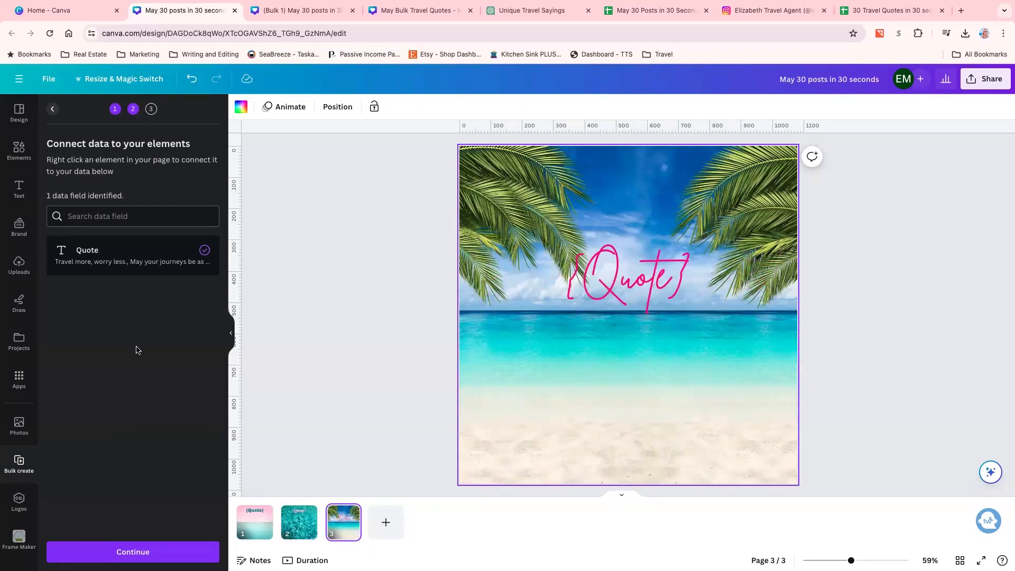
click(132, 553)
scroll(113, 279, down, 5)
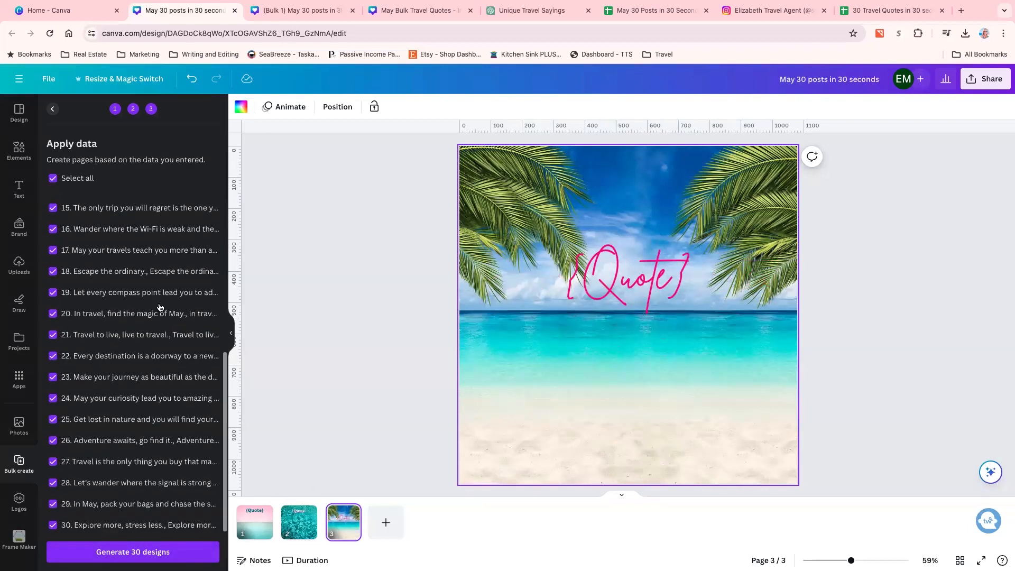
scroll(160, 307, up, 5)
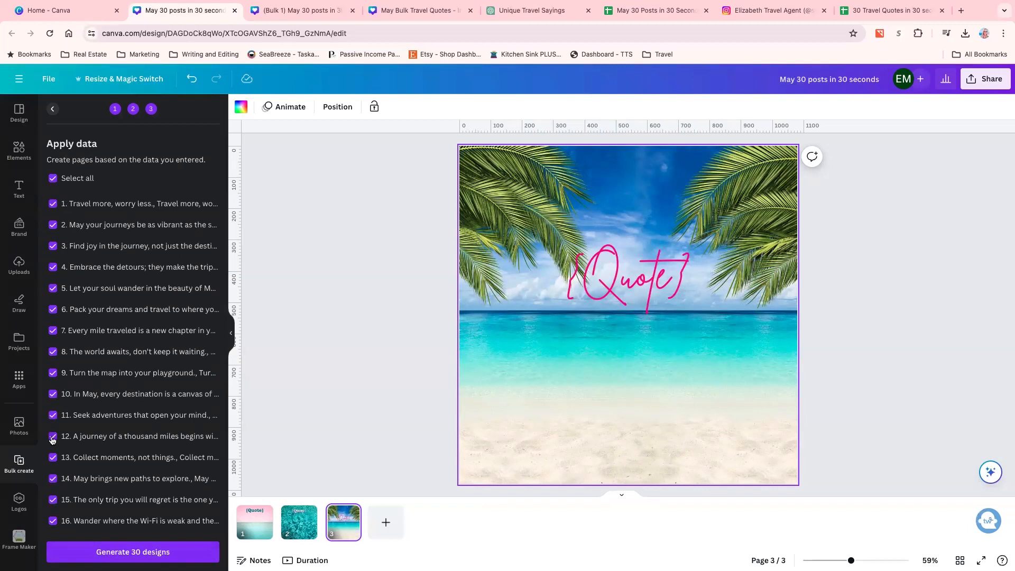
scroll(149, 315, down, 4)
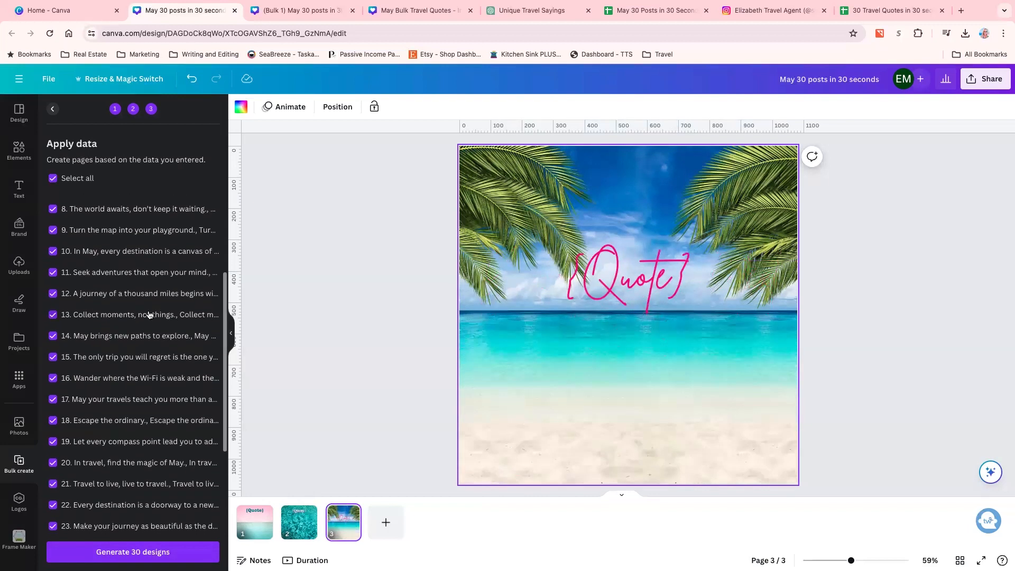
scroll(148, 315, down, 2)
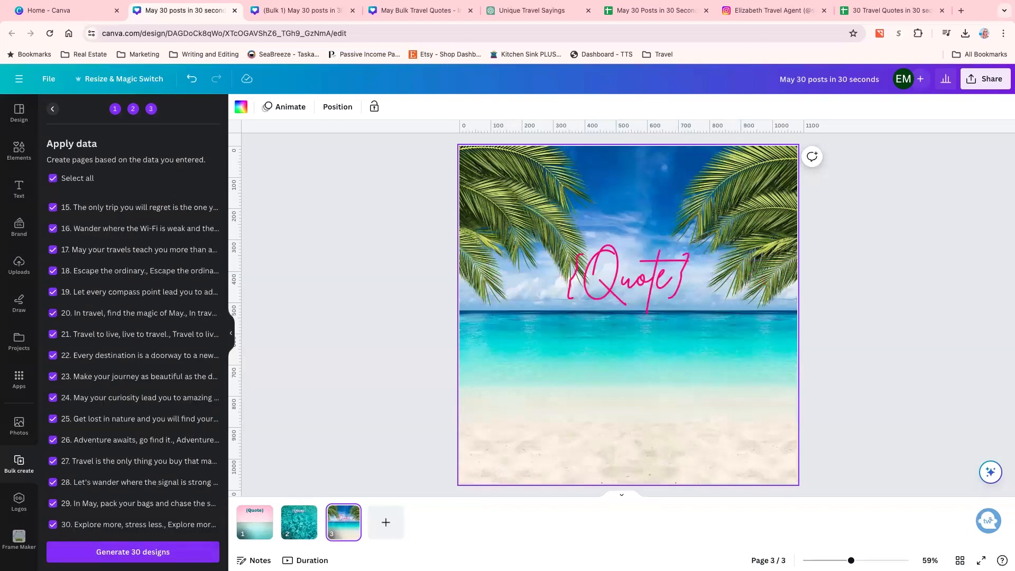
click(126, 553)
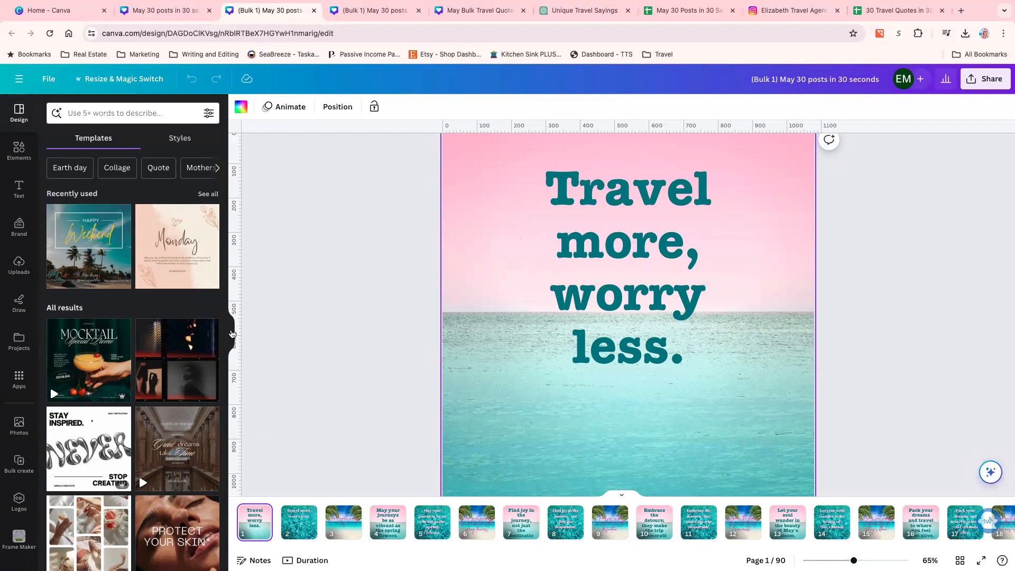
Compare the newly generated three-background design with the May 30 Posts in 30 Seconds spreadsheet and the earlier single-background bulk design.
click(231, 333)
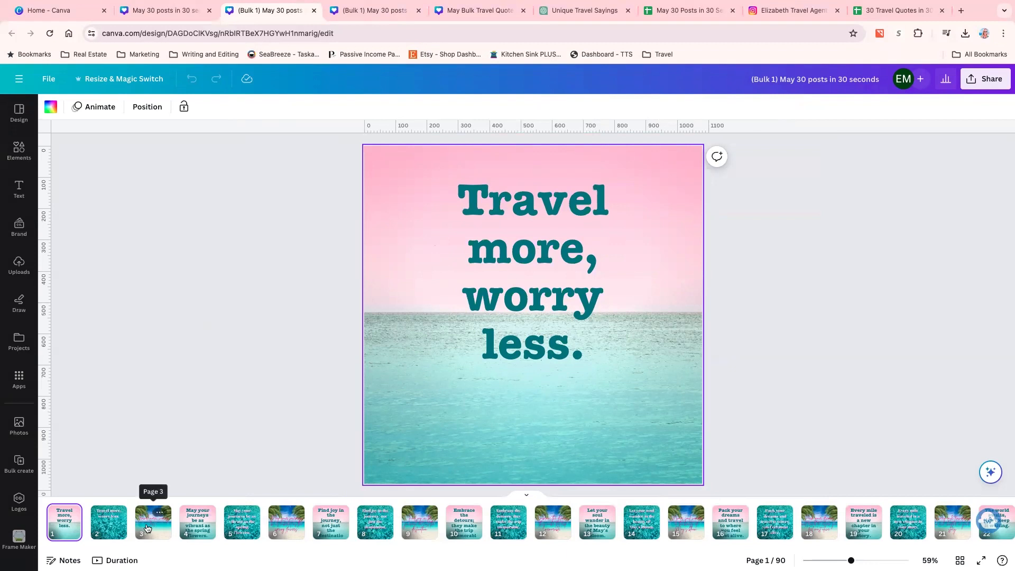
click(564, 13)
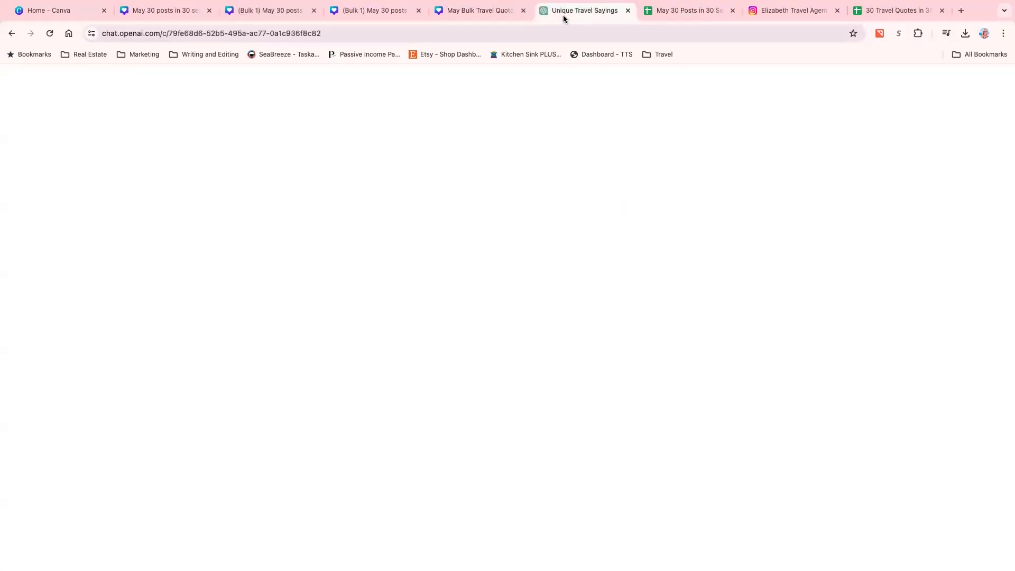
click(665, 13)
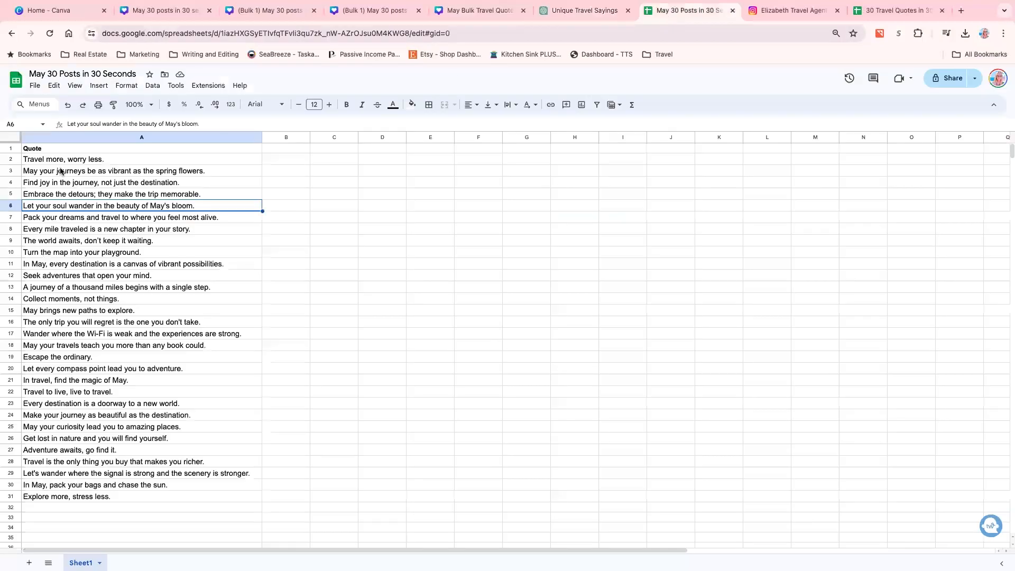
click(77, 160)
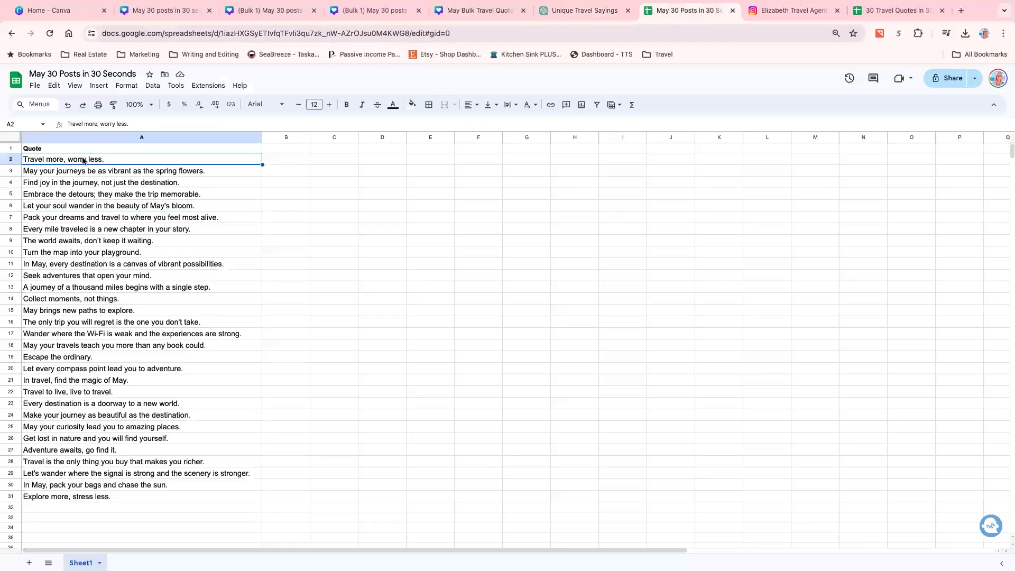
click(349, 13)
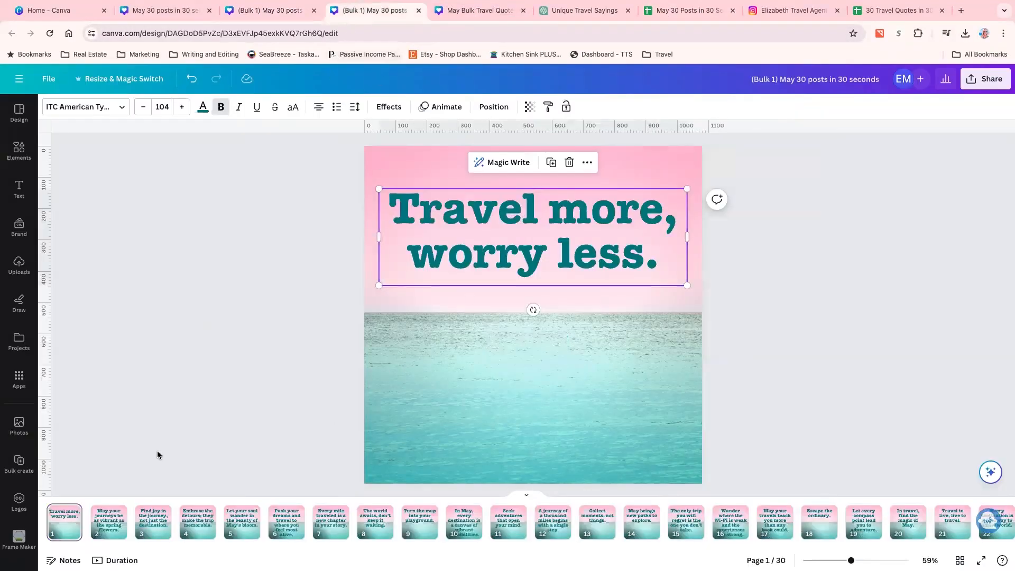
scroll(562, 518, right, 6)
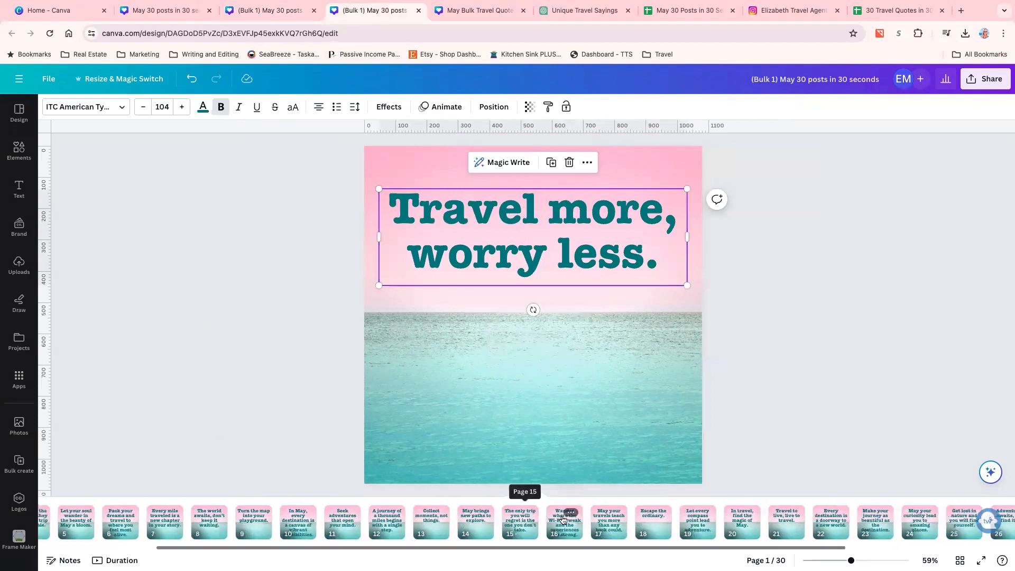
Compare sample pages of the single-background bulk design with the first six pages of the three-background bulk design.
click(575, 522)
click(612, 523)
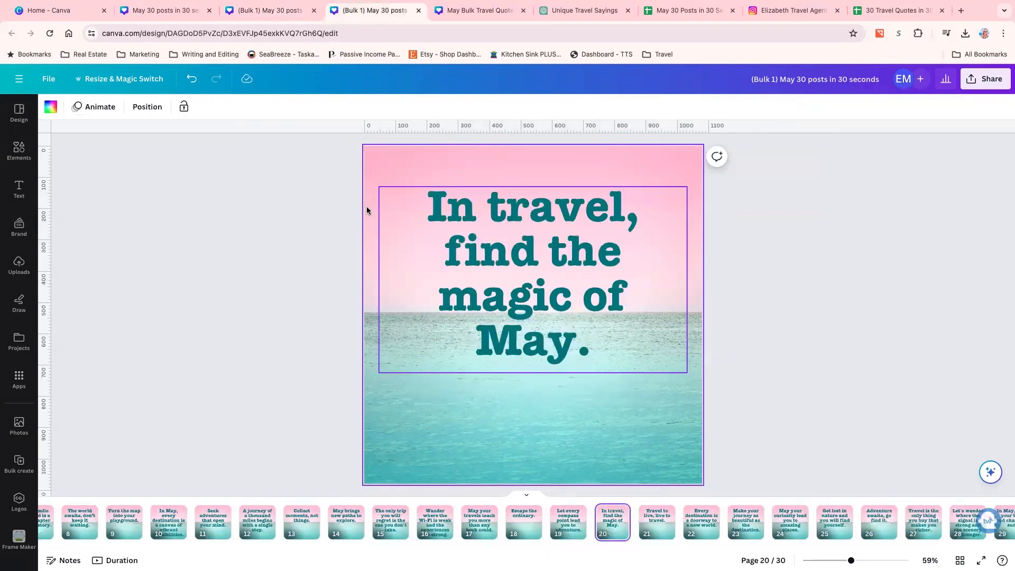
click(274, 16)
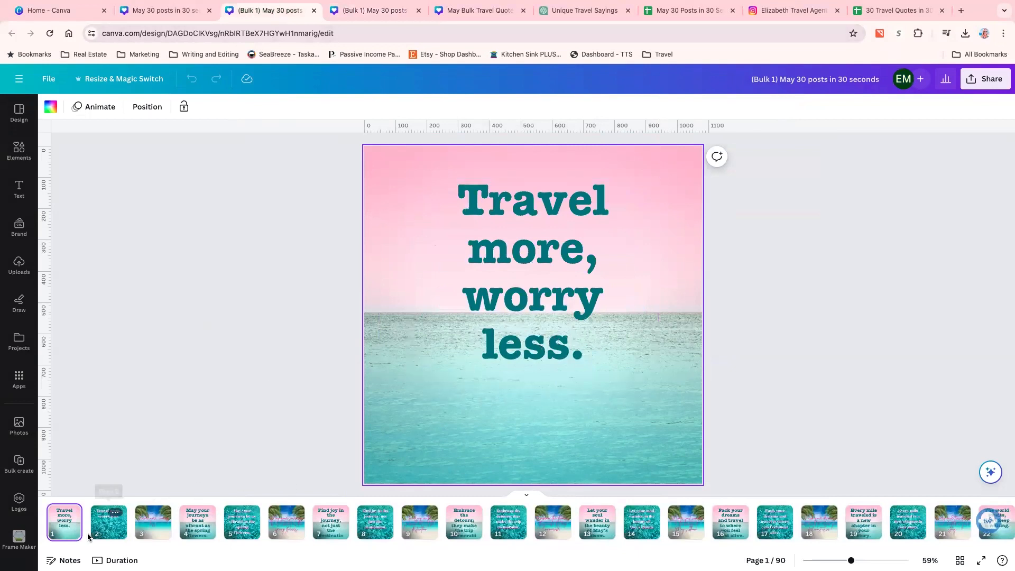
click(103, 530)
click(157, 534)
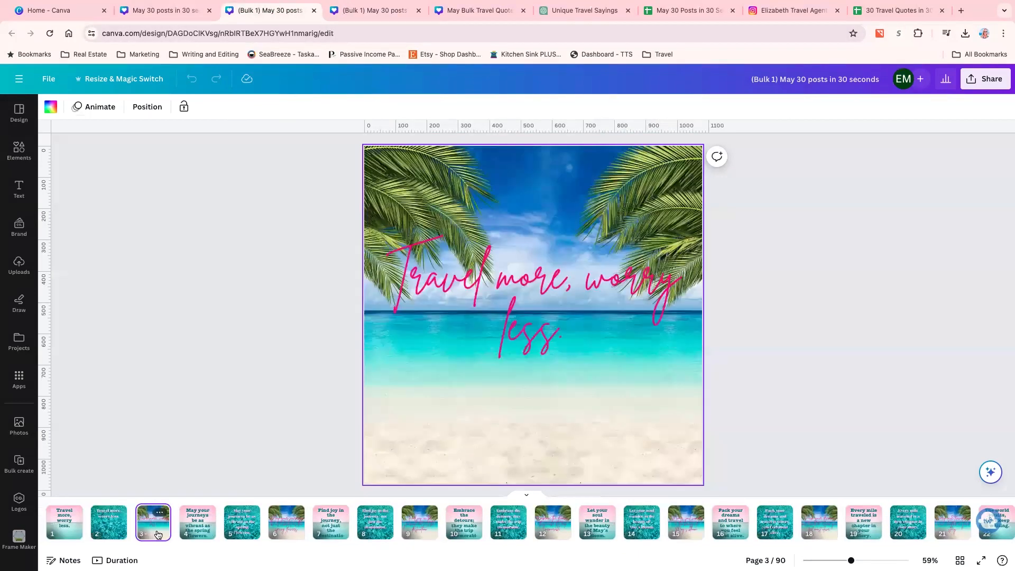
click(199, 535)
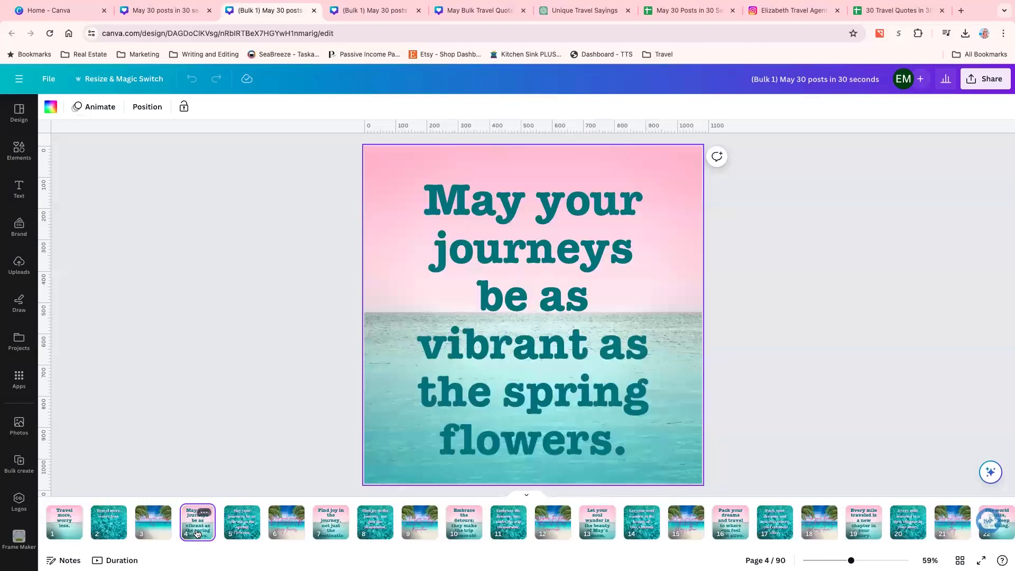
click(239, 535)
click(284, 534)
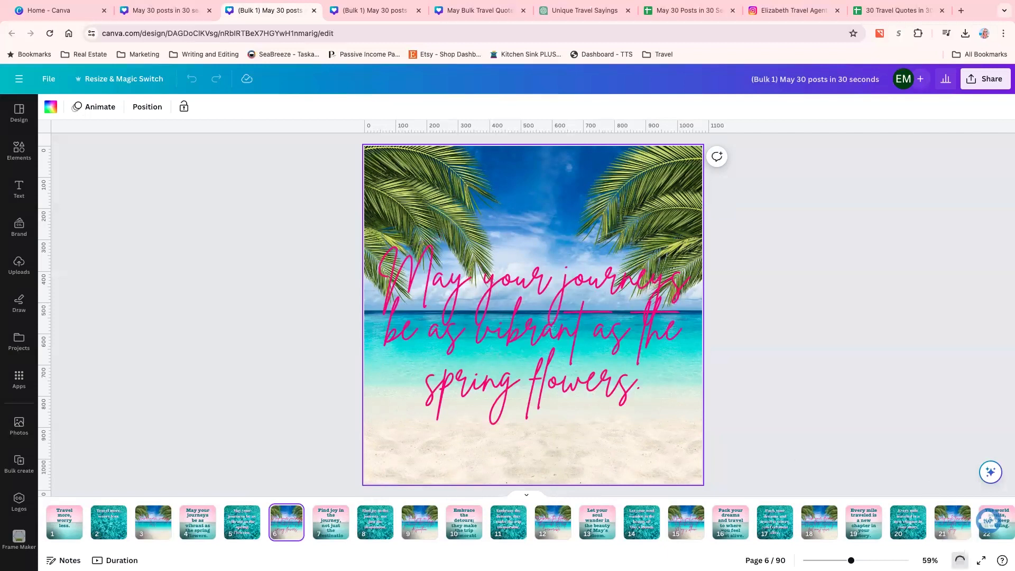
Review the generated pages of the three-background design in grid view and along the page thumbnails.
click(960, 560)
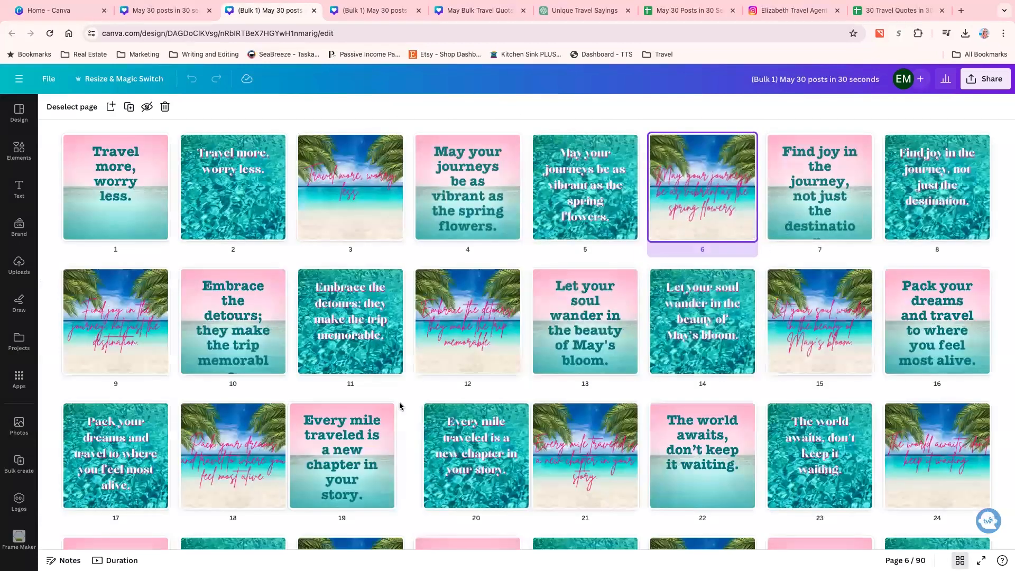
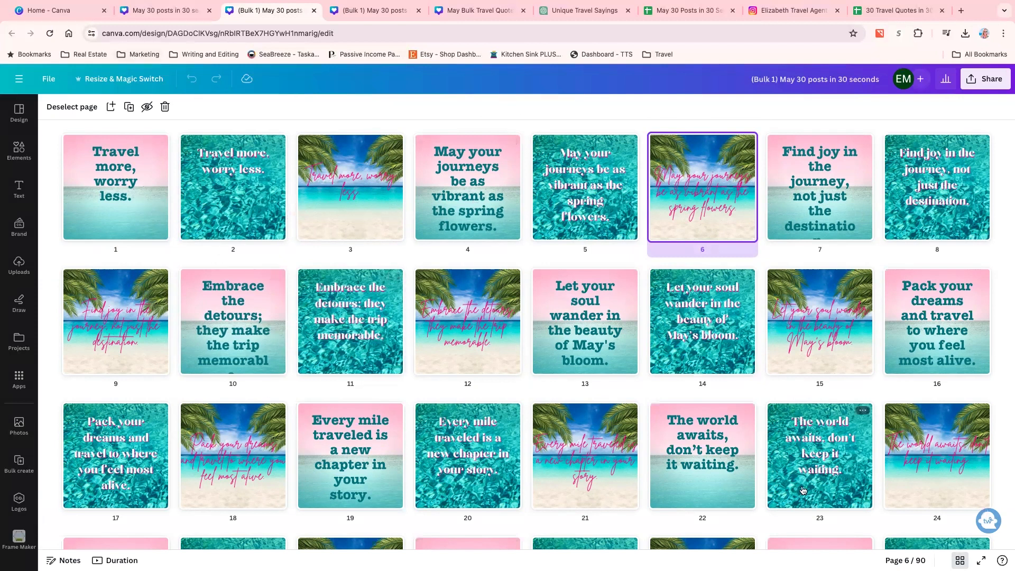
click(959, 560)
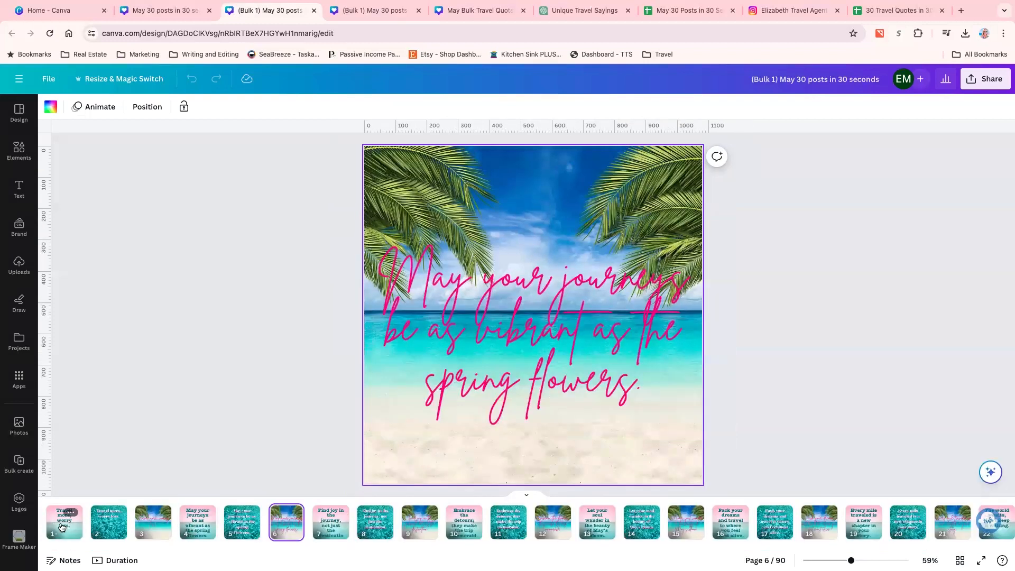
scroll(186, 527, right, 20)
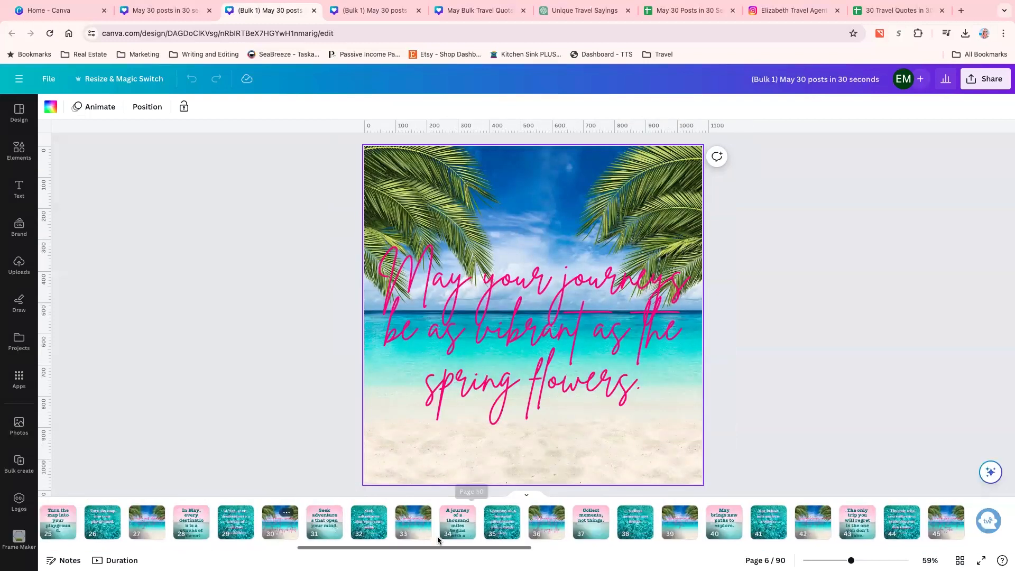
scroll(341, 532, left, 10)
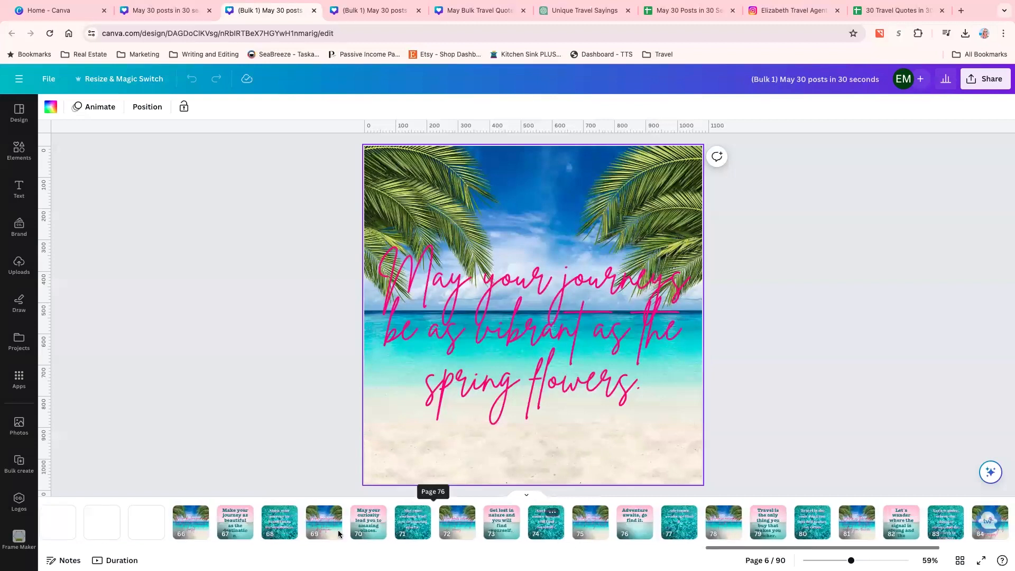
scroll(341, 531, left, 20)
On page 1, widen the quote text box so the quote fits on two lines, and move it to the middle of the page.
click(61, 523)
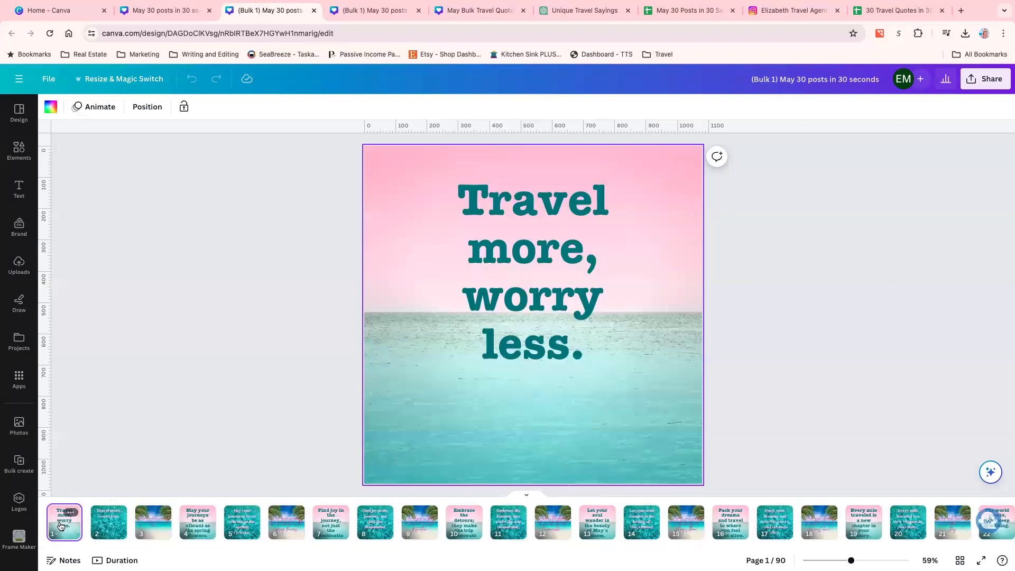
click(535, 259)
drag(535, 259, 533, 295)
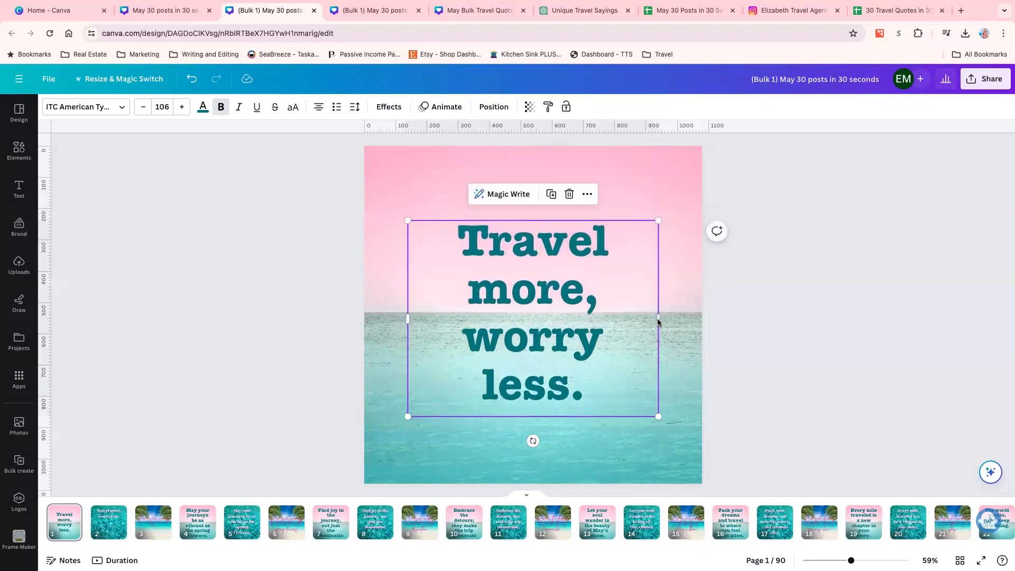
drag(661, 320, 706, 295)
drag(609, 299, 591, 347)
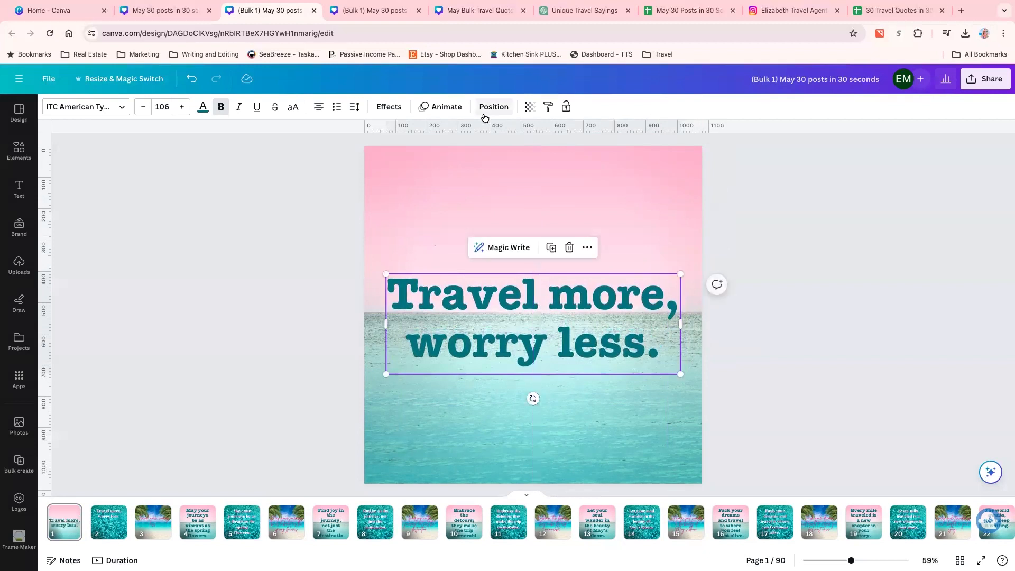
Tighten the line spacing of the page 1 quote and fine-tune its position in the middle of the page.
click(355, 107)
drag(391, 180, 380, 179)
click(543, 206)
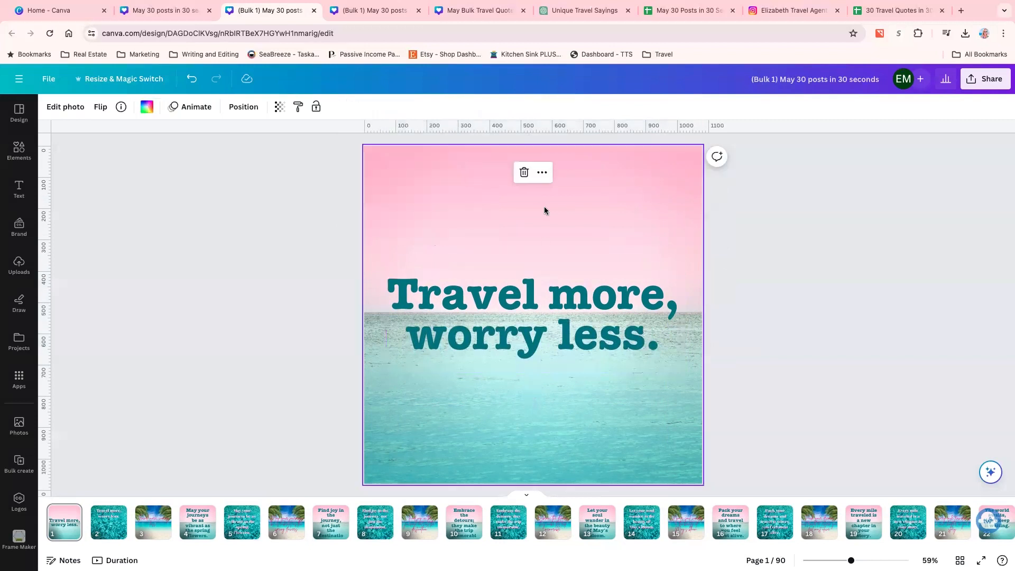
drag(565, 343, 564, 338)
drag(564, 339, 561, 338)
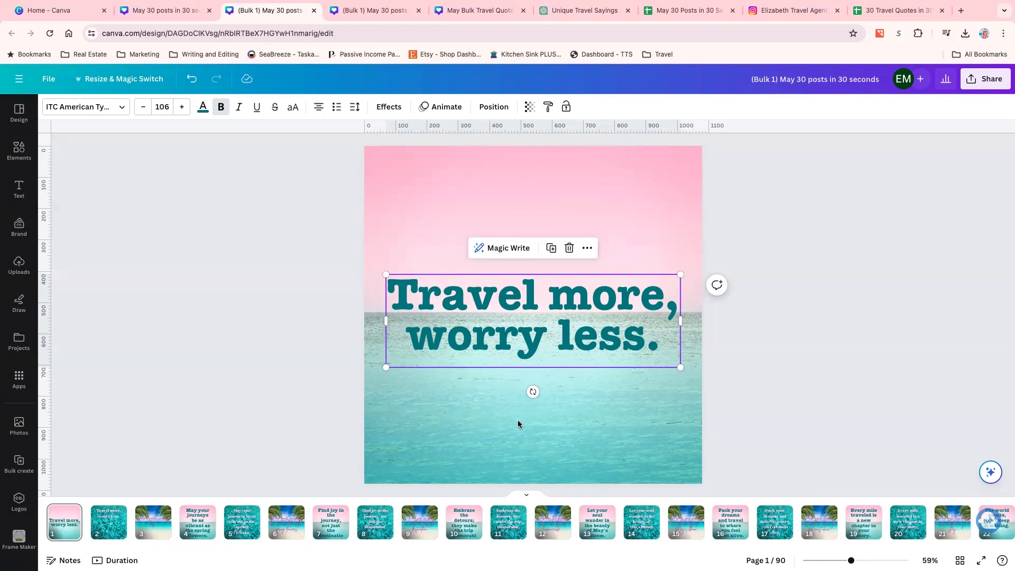
click(480, 449)
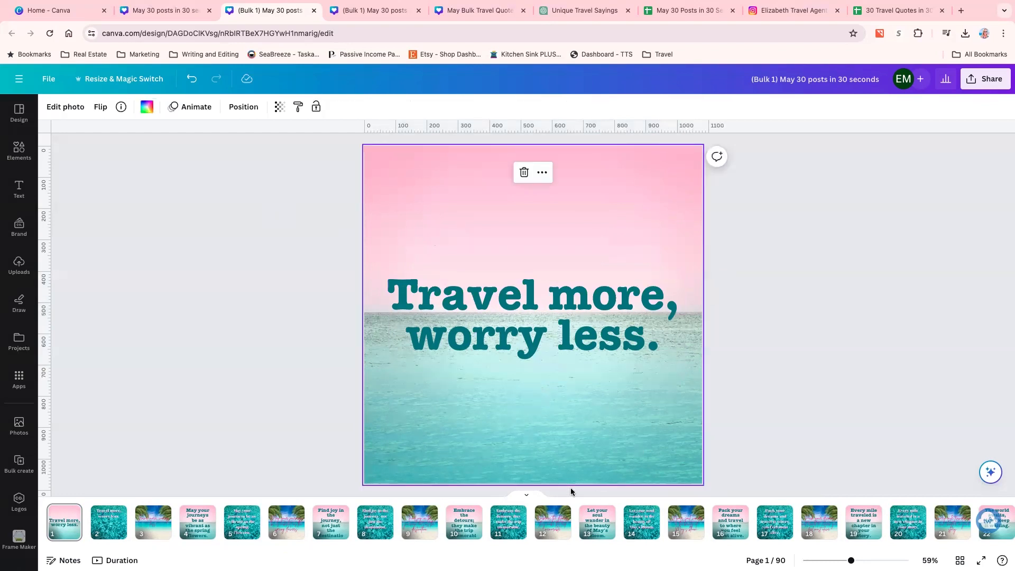
Return to the May 30 posts in 30 seconds template and add the round SeaBreeze Travel Adventures brand logo to page 1.
click(161, 12)
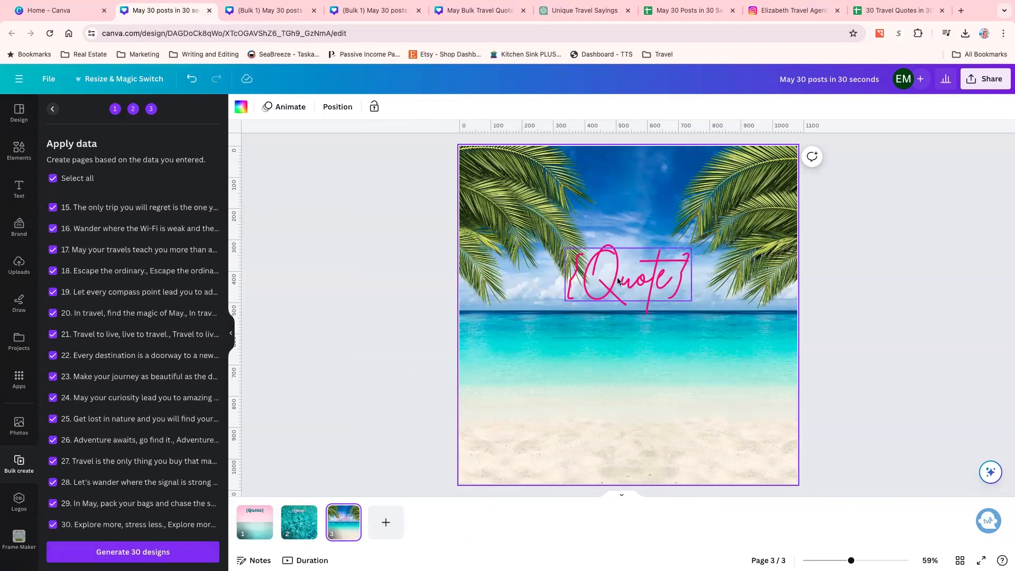
click(255, 531)
click(540, 464)
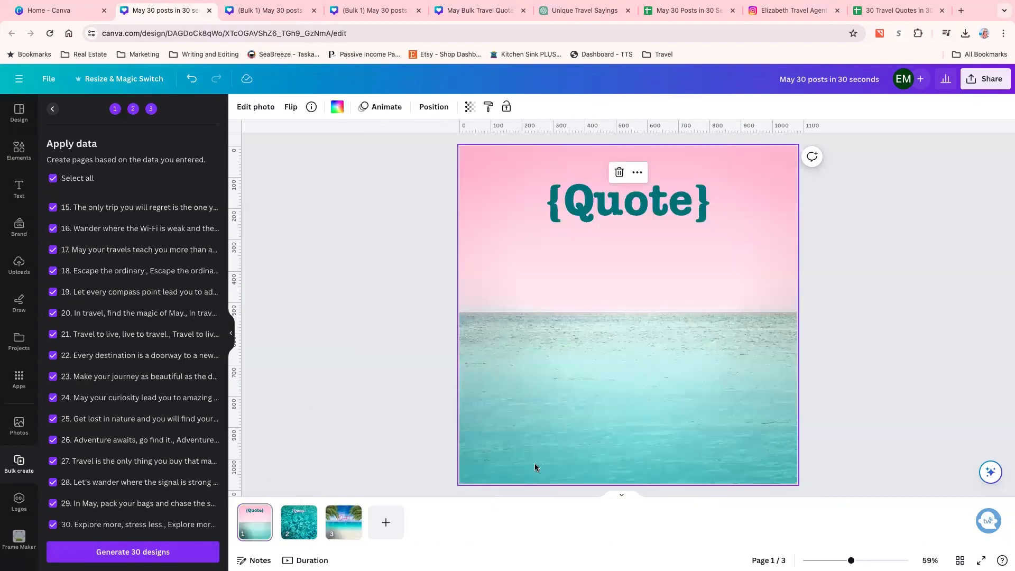
scroll(19, 317, down, 4)
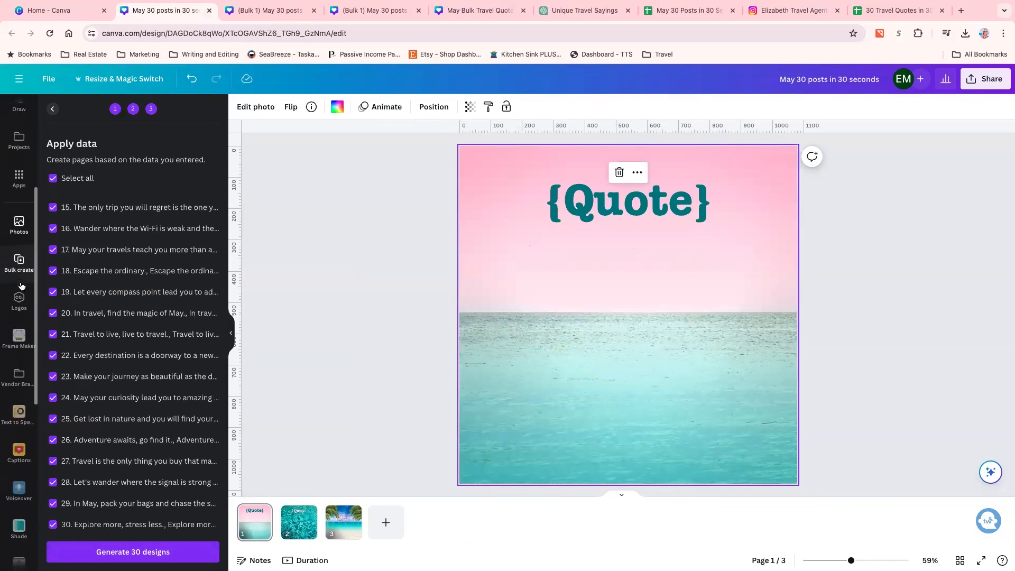
scroll(19, 338, up, 4)
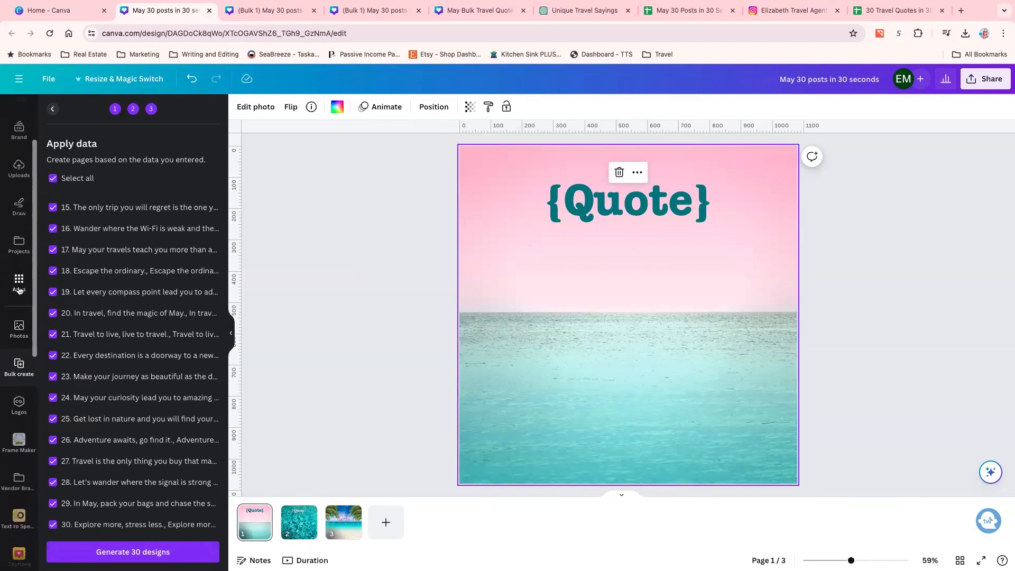
scroll(19, 290, up, 1)
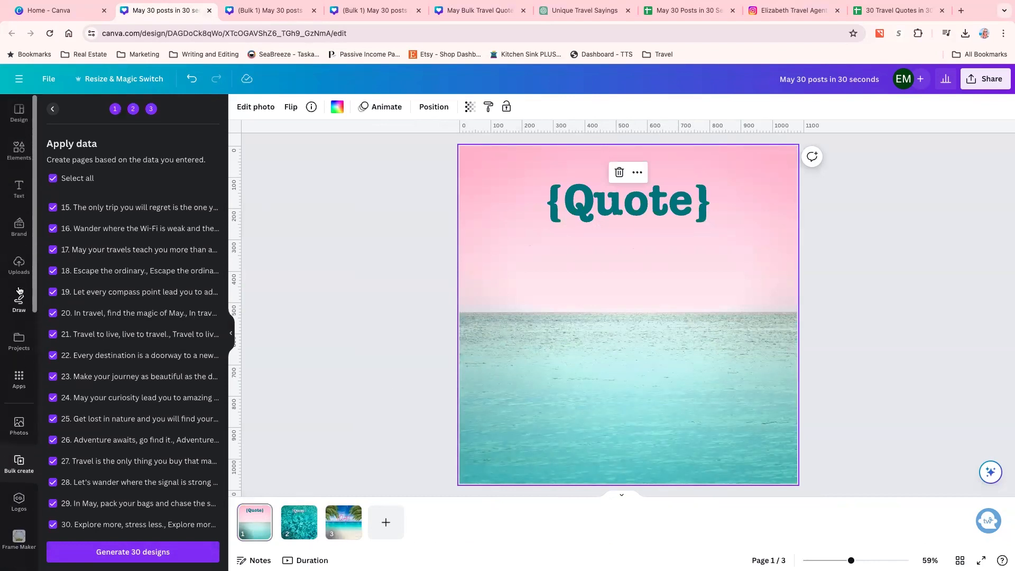
click(14, 227)
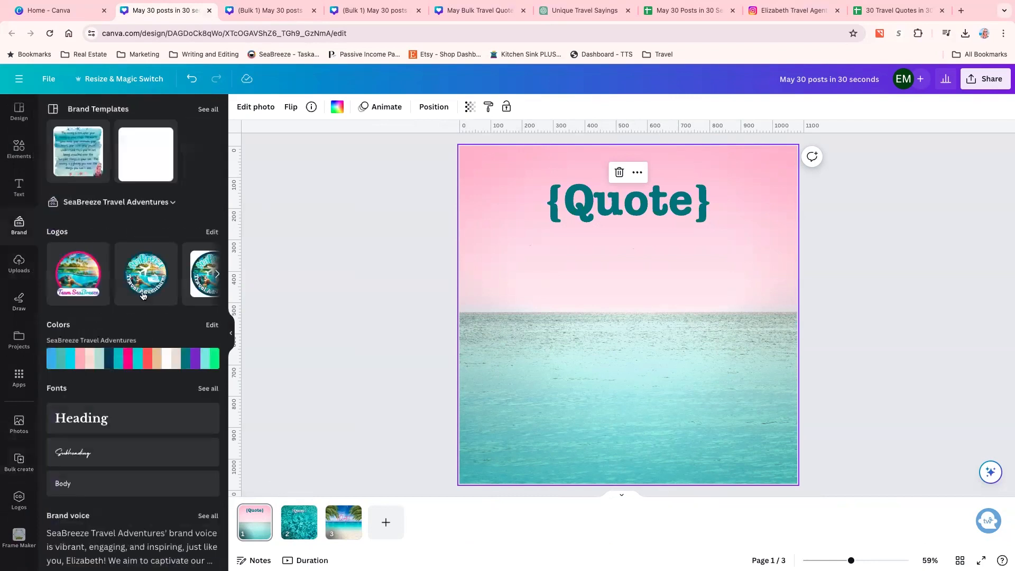
scroll(140, 291, right, 1)
click(120, 275)
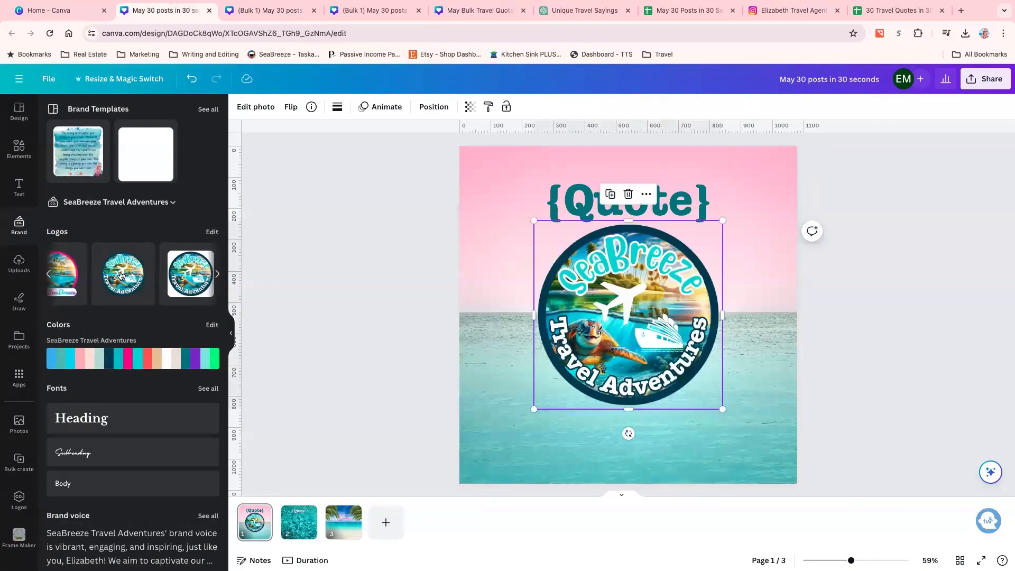
Shrink the logo to about 250 px wide and place it in the upper-left corner of the page 1 design.
drag(723, 220, 628, 315)
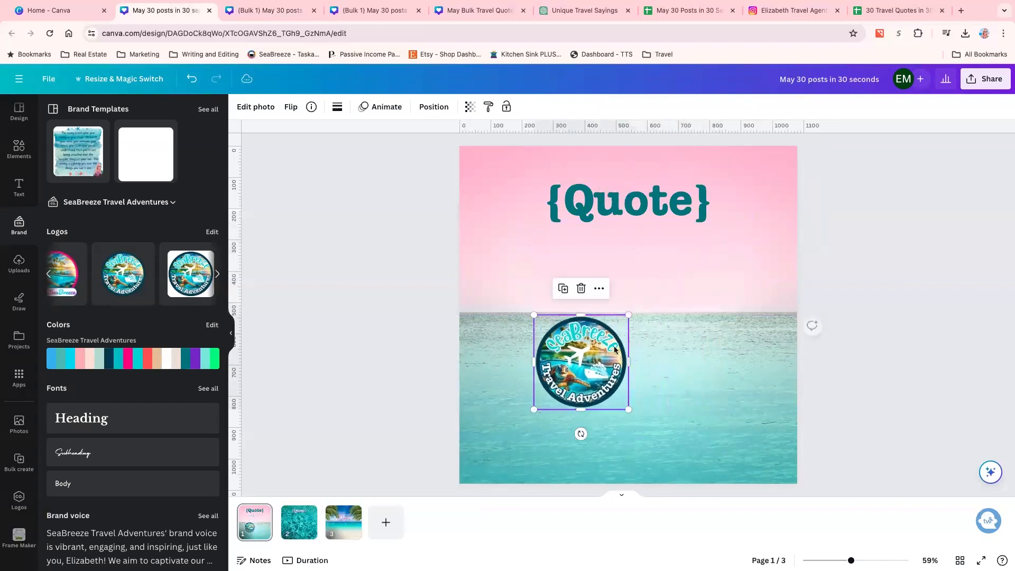
drag(569, 361, 495, 195)
drag(554, 240, 535, 226)
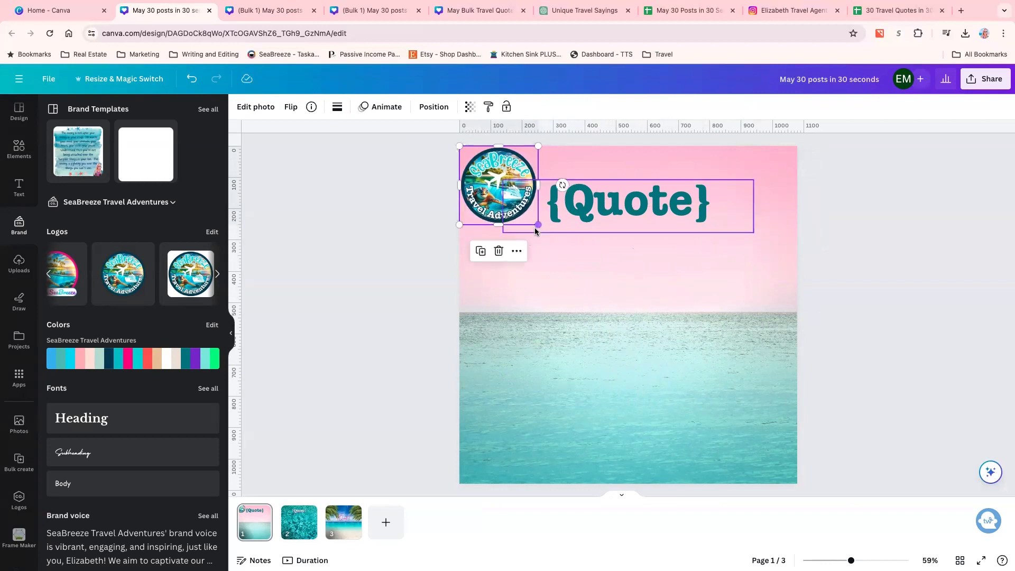
click(682, 374)
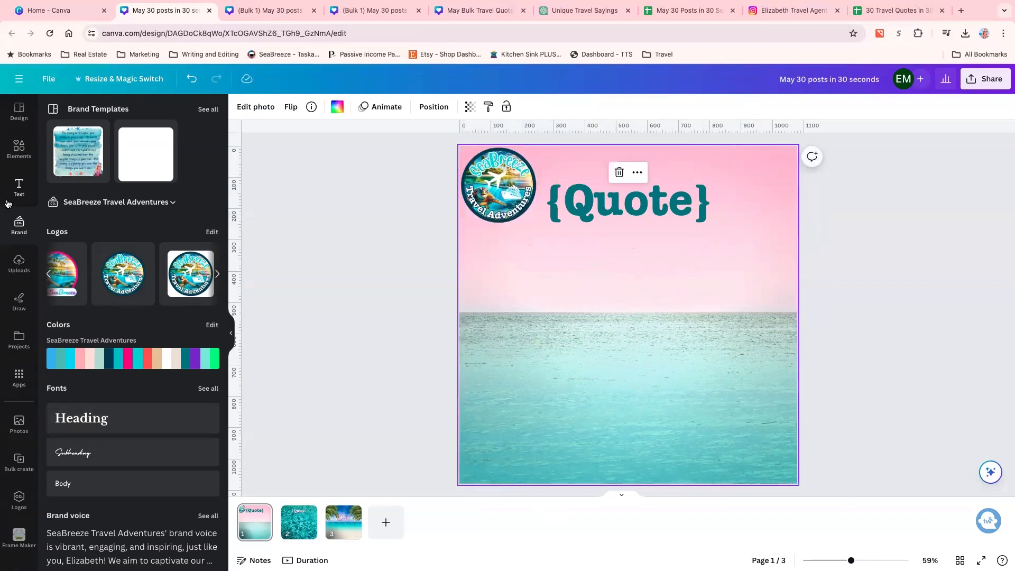
Add a text box to page 1, apply the SeaBreeze Travel Adventures Heading text style, and place it centered near the design's lower edge.
click(17, 186)
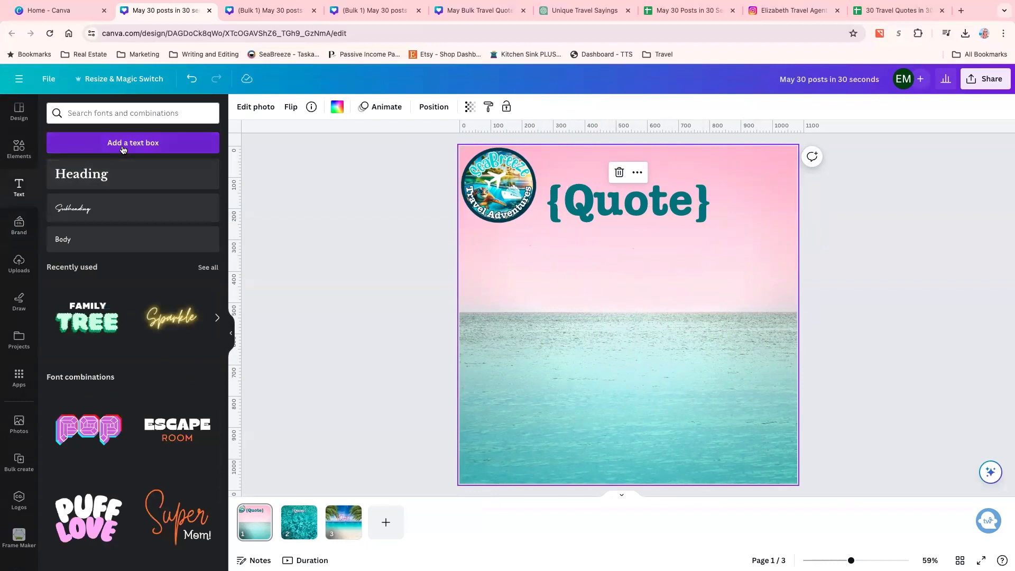
click(123, 150)
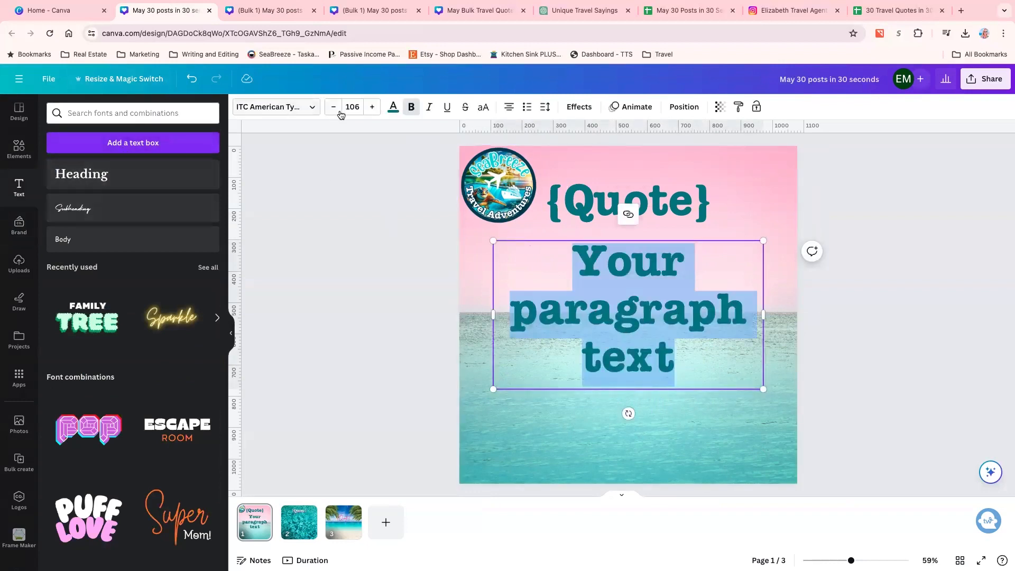
click(275, 108)
click(186, 110)
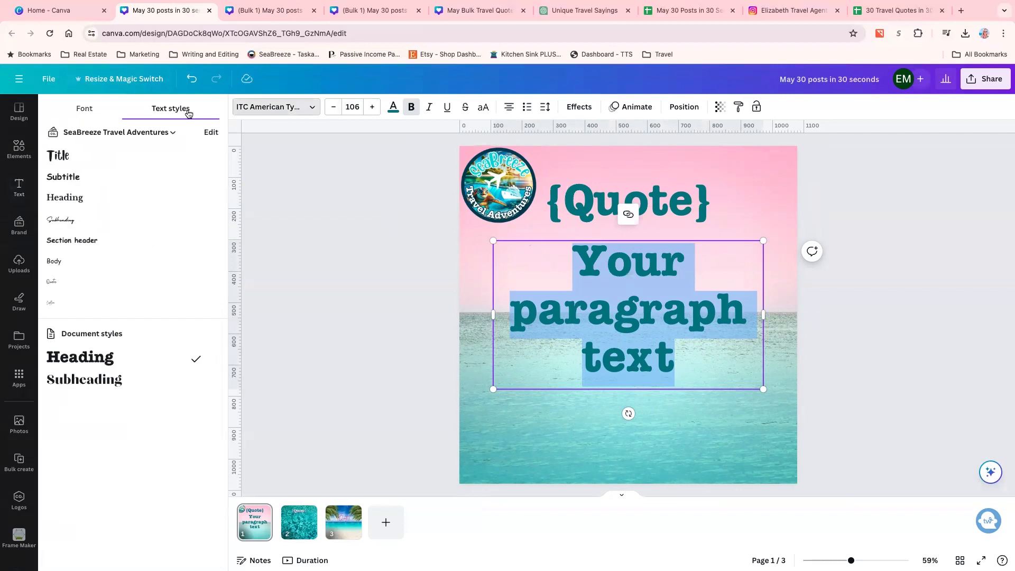
click(152, 199)
drag(638, 281, 639, 489)
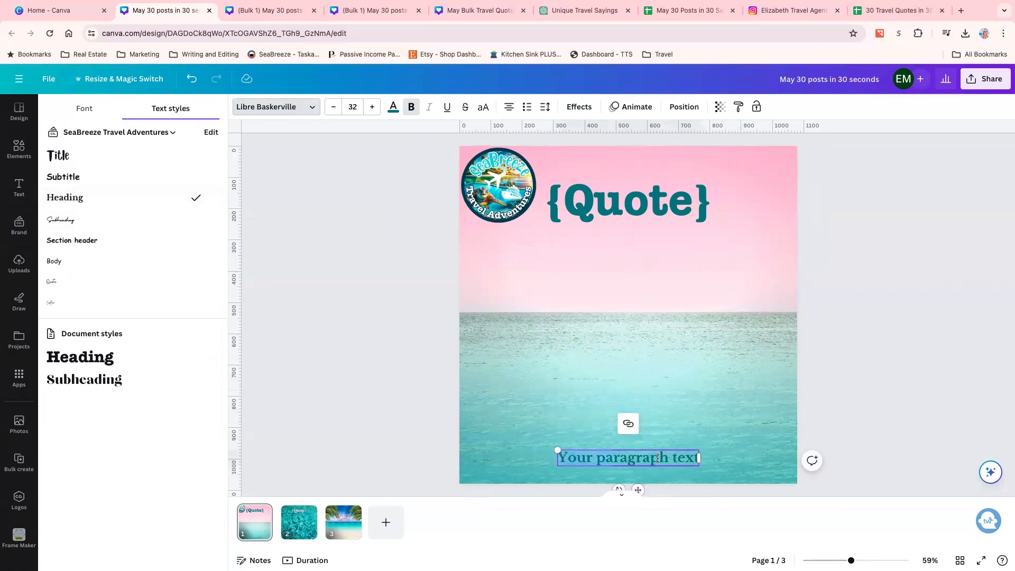
text(ww)
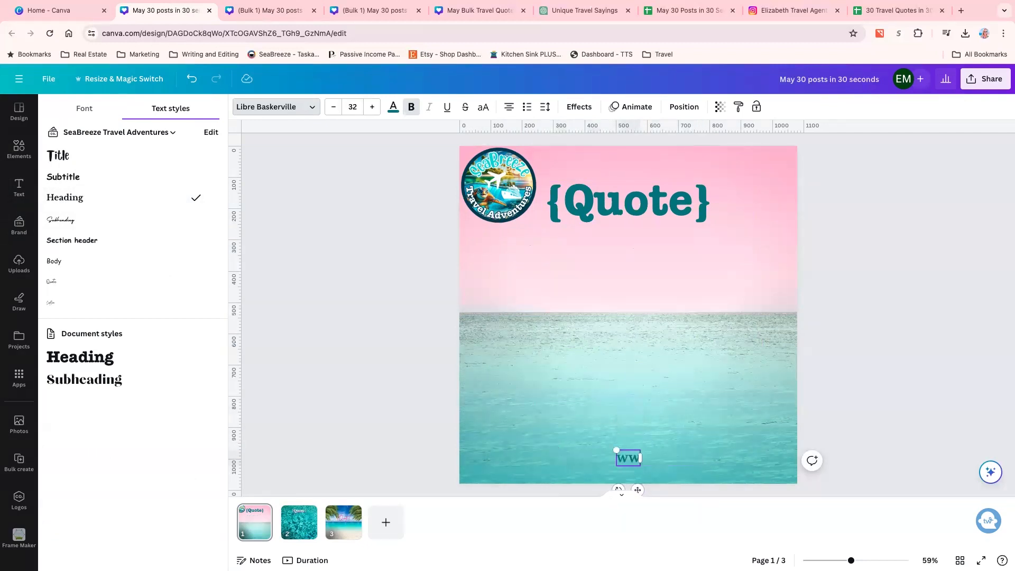
text(w.SeaBreez)
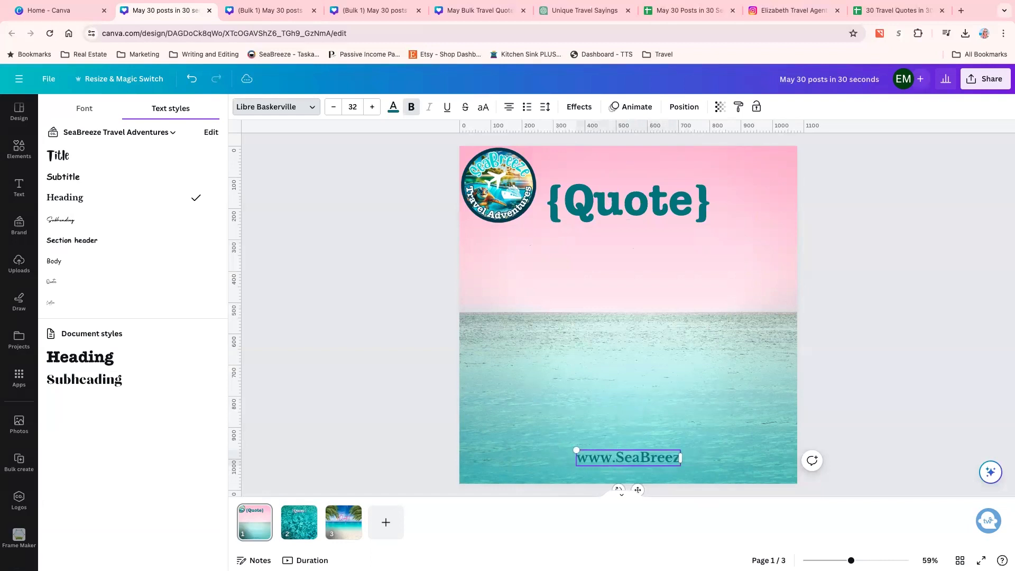
text(eTravelAdventru)
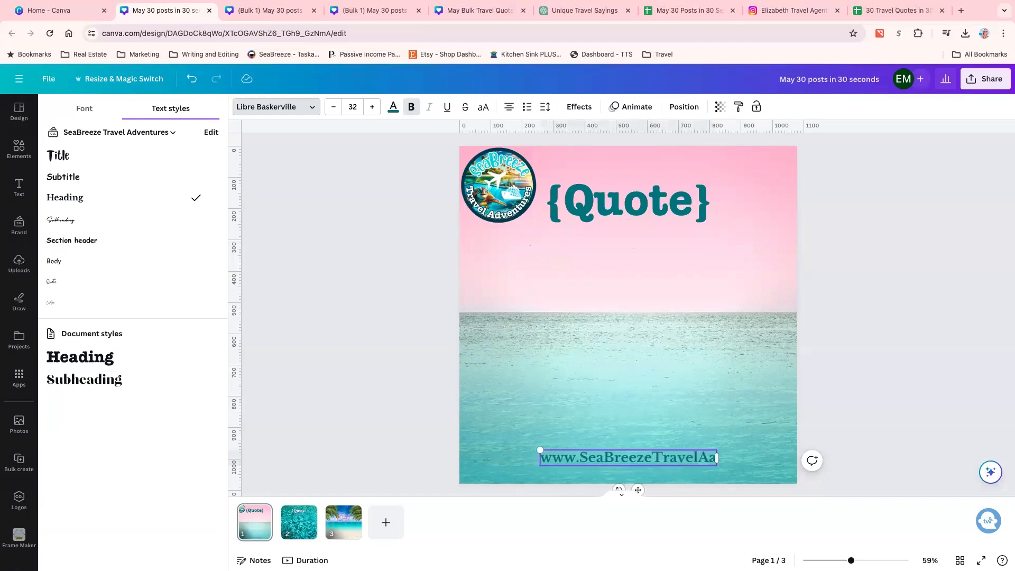
key(BackSpace)
key(BackSpace)
text(ures.com)
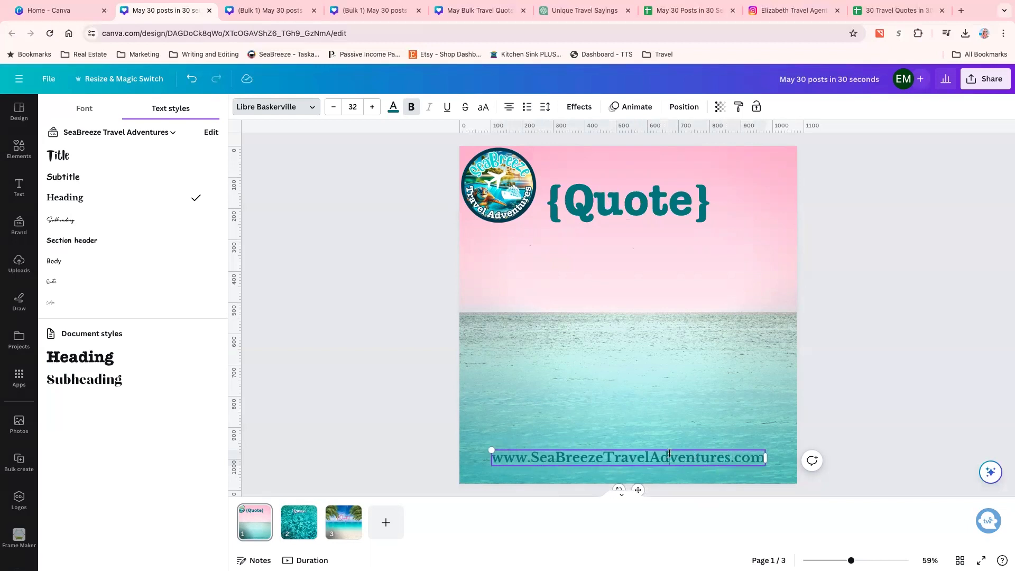
drag(492, 457, 764, 455)
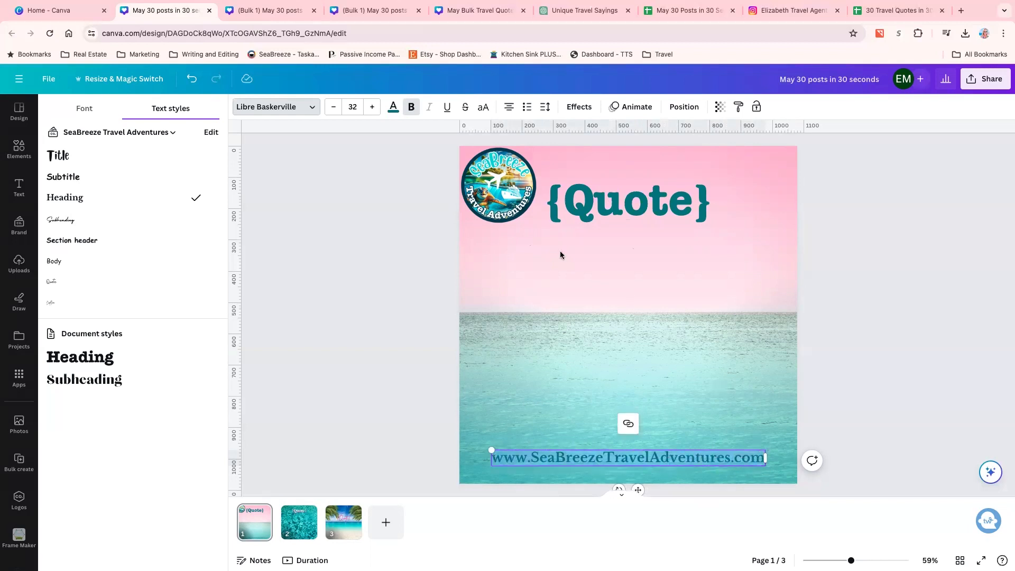
Change the web address text on page 1 to white from the SeaBreeze Travel Adventures brand colors.
click(393, 108)
click(58, 320)
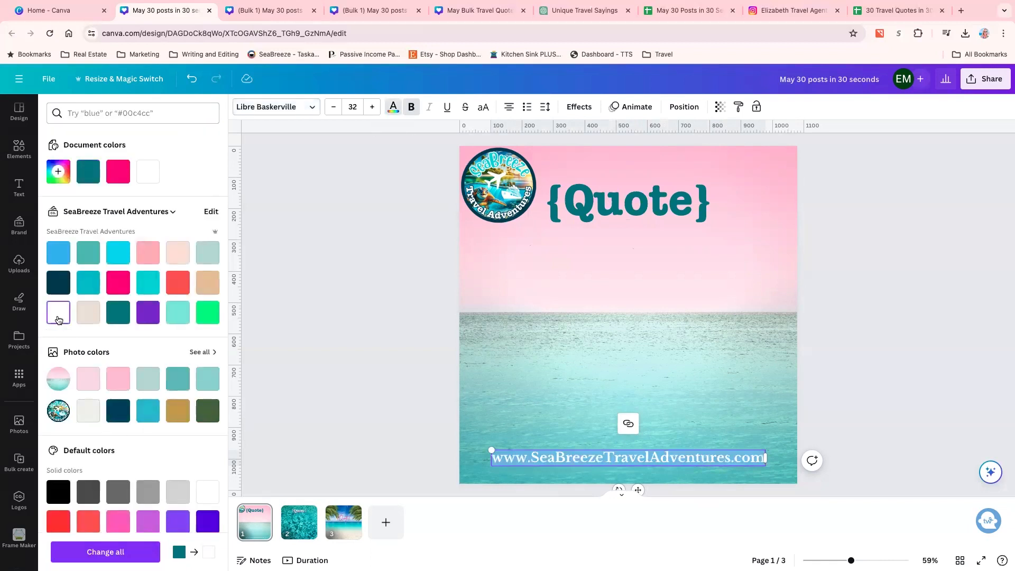
click(556, 427)
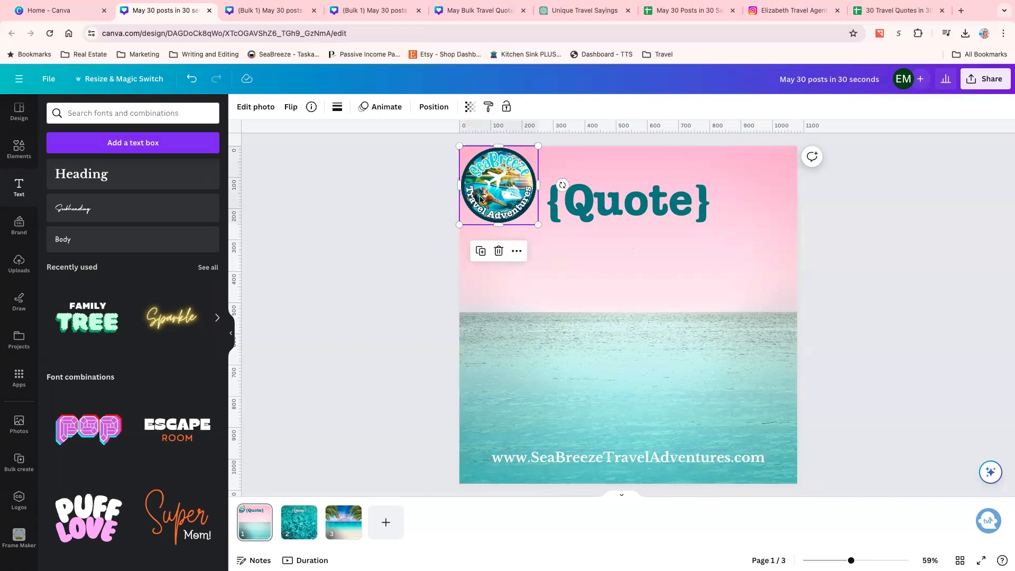
Copy the logo and web address together from page 1 and paste them onto page 2.
click(622, 462)
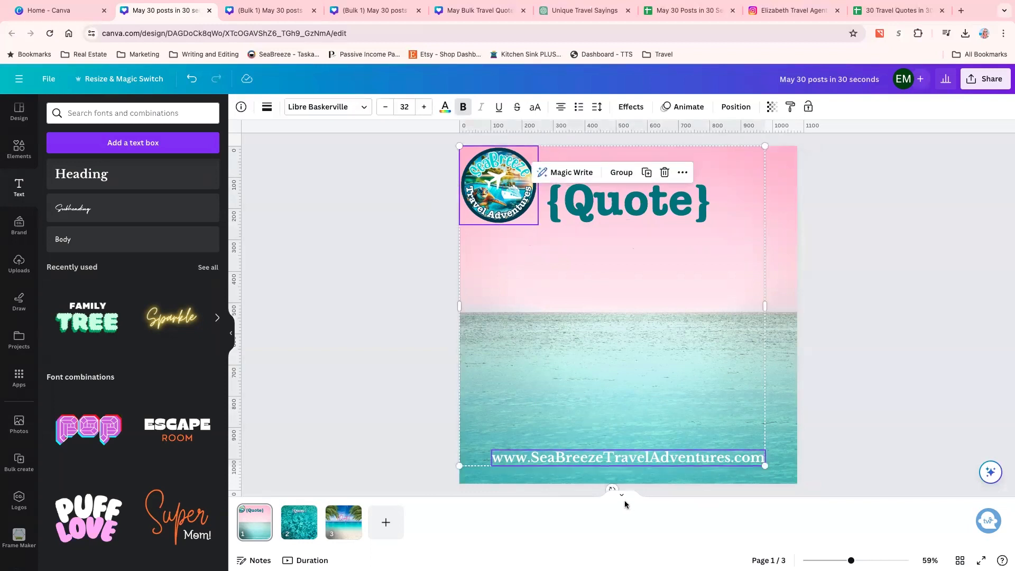
right_click(610, 461)
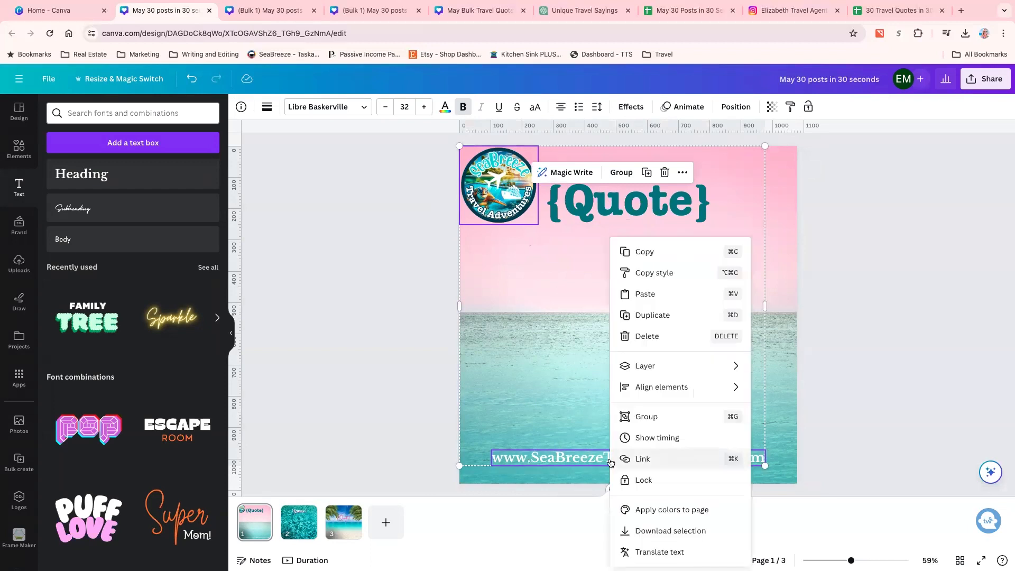
click(673, 259)
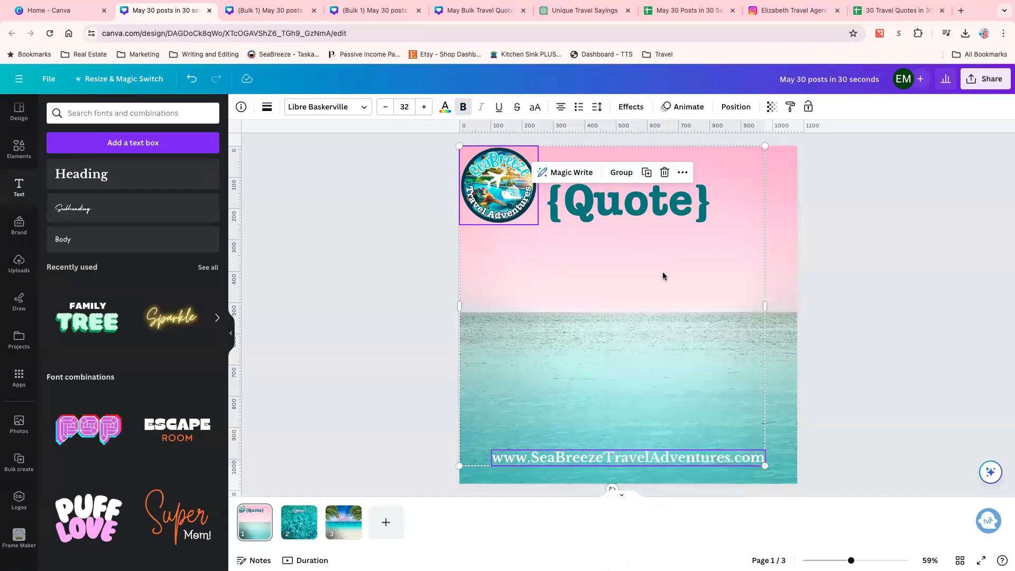
click(300, 526)
right_click(499, 440)
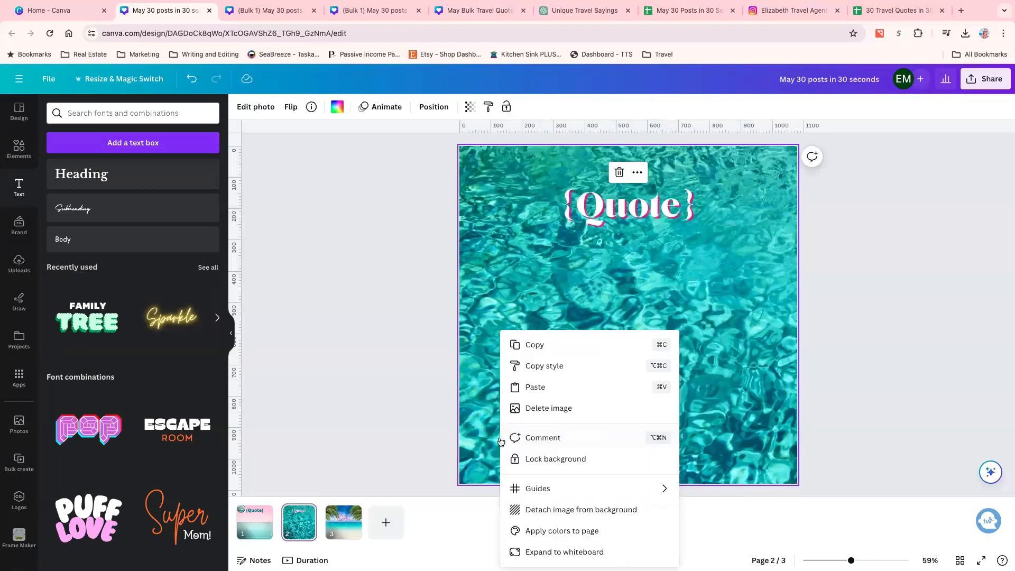
click(535, 387)
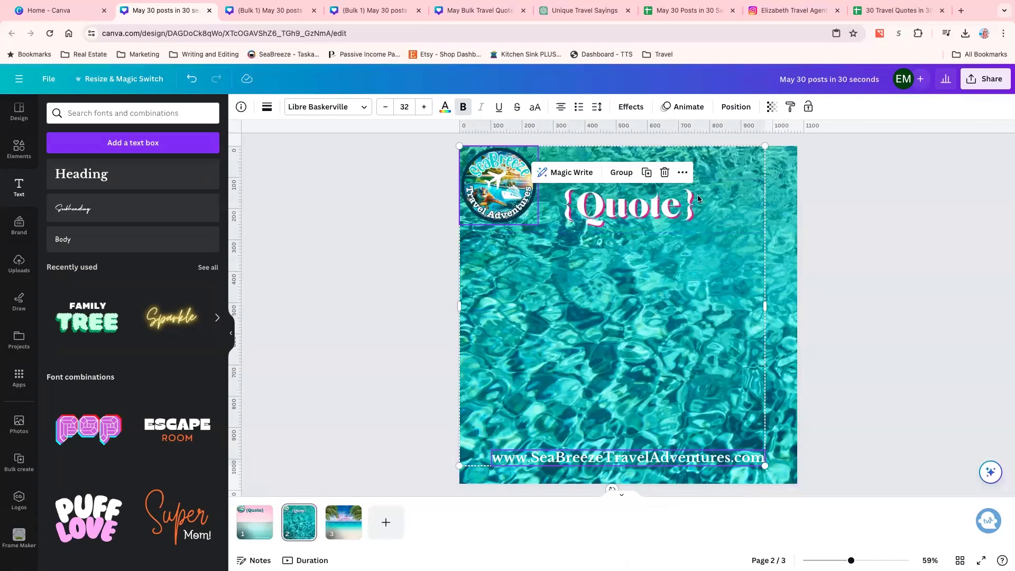
click(657, 400)
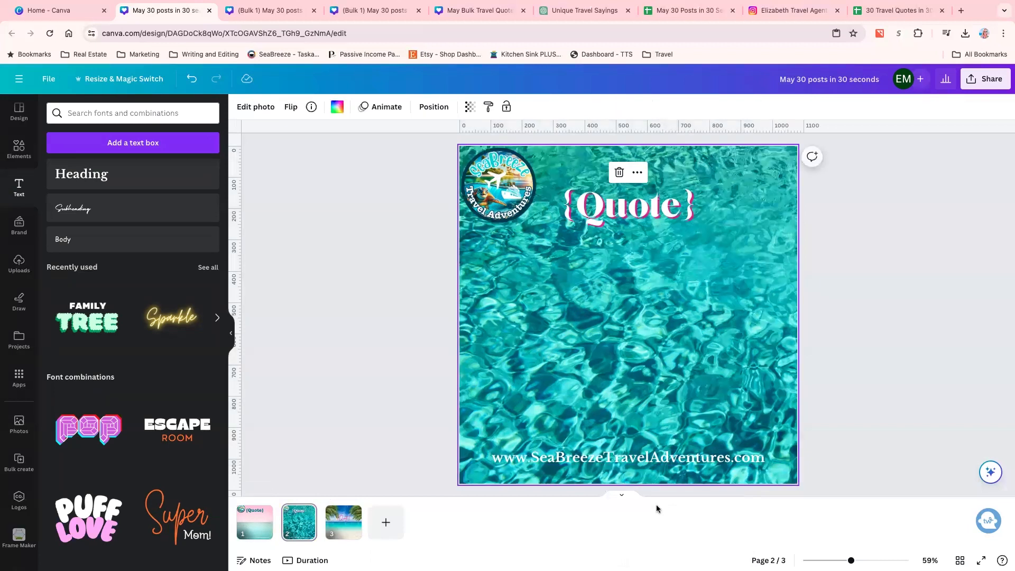
Recolor the web address on page 2 to the brand hot pink and give it an Outline effect in white.
click(651, 462)
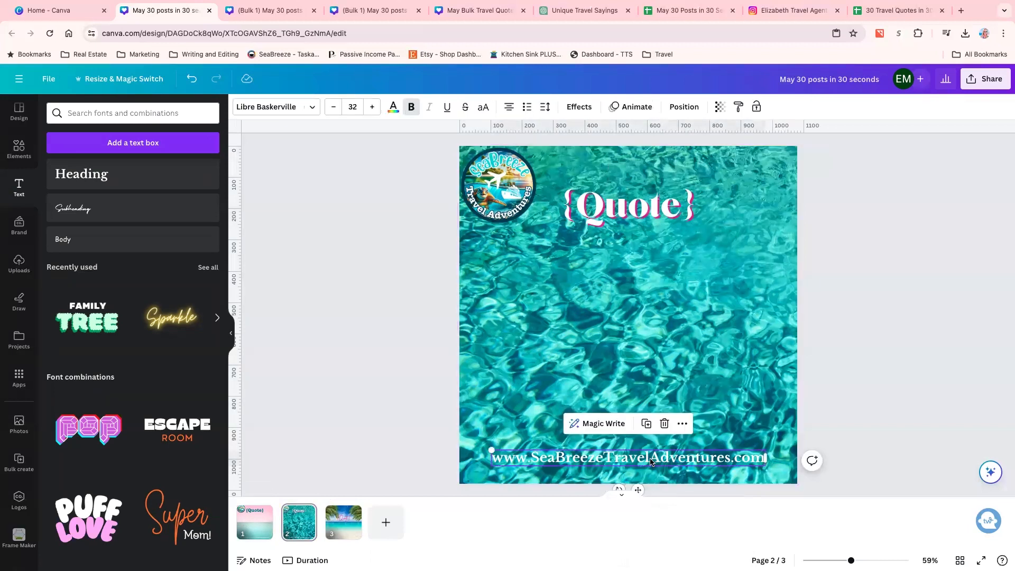
click(393, 107)
click(121, 292)
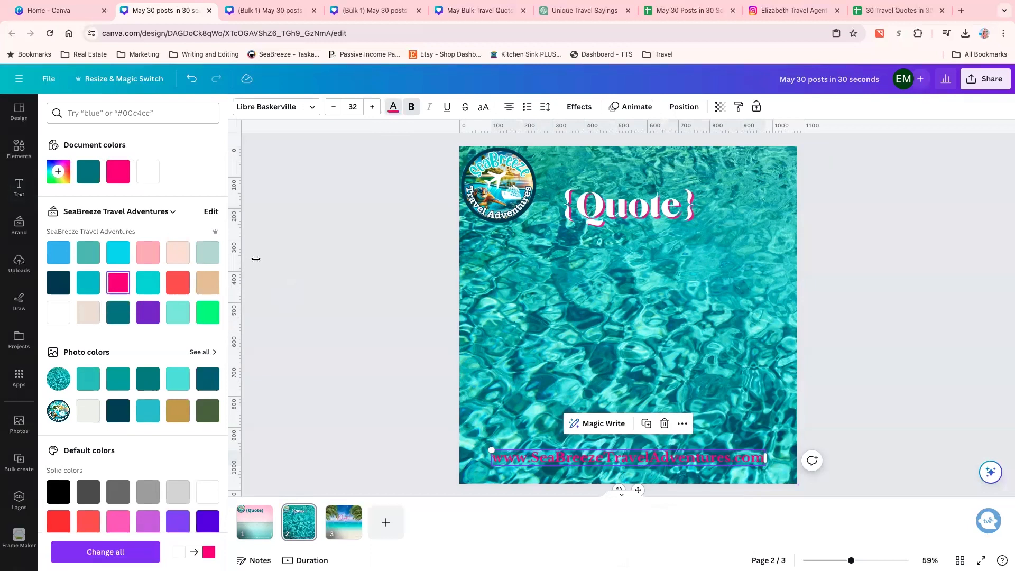
click(579, 107)
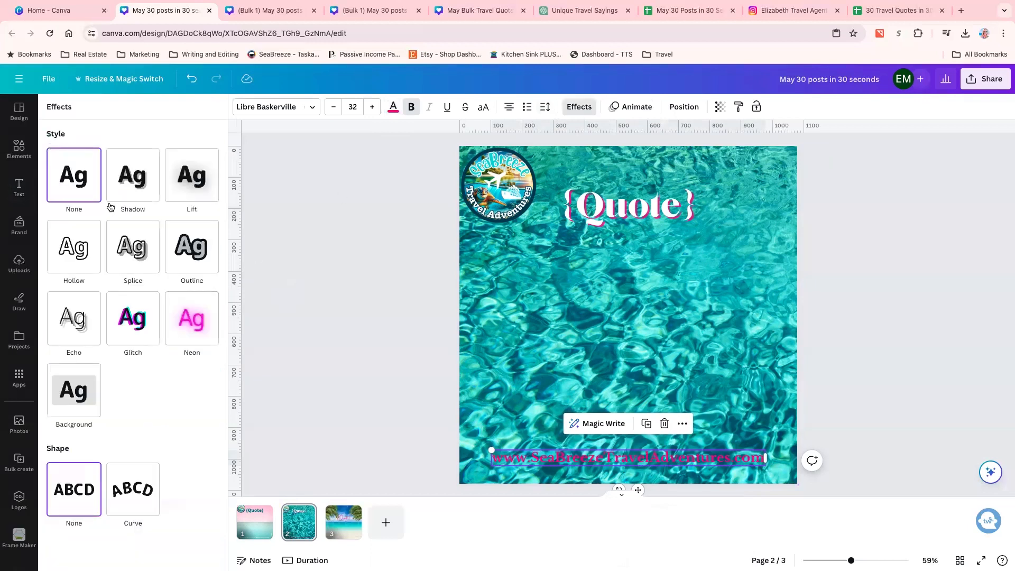
click(188, 263)
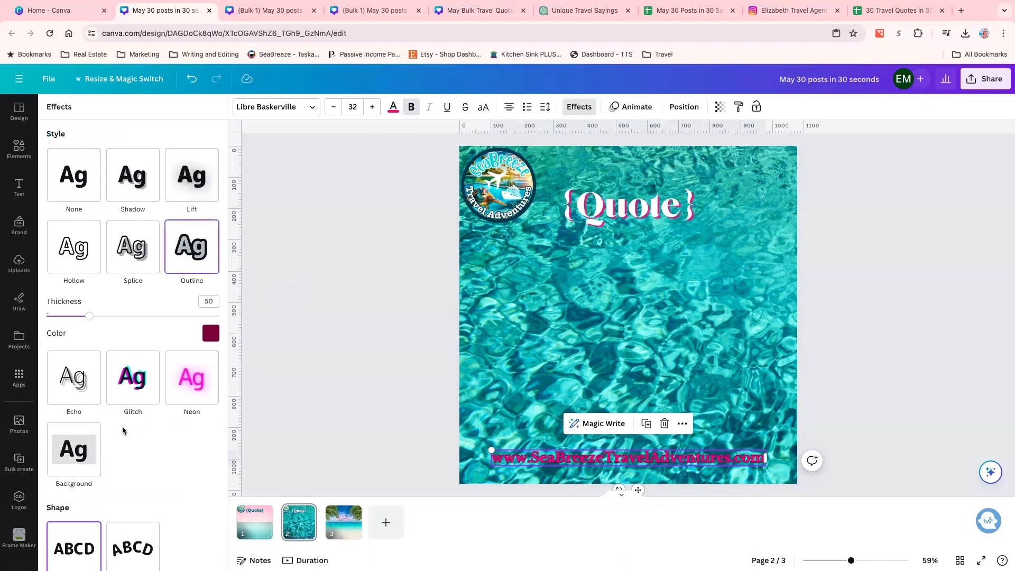
click(210, 333)
click(147, 393)
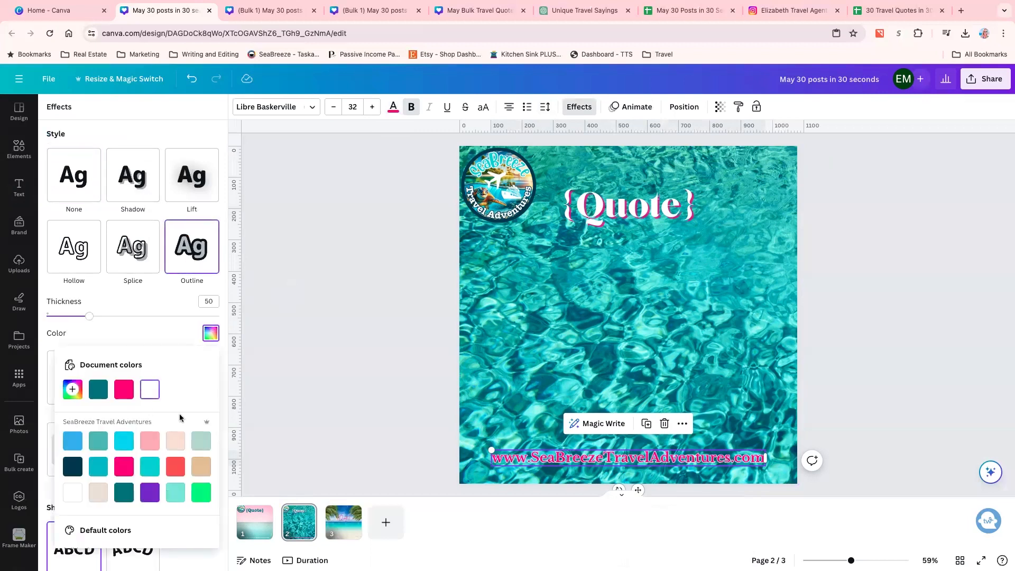
Enlarge the page 2 web address to font size 35.4 and thicken its outline, keeping it centered near the design's lower edge.
drag(487, 446, 470, 448)
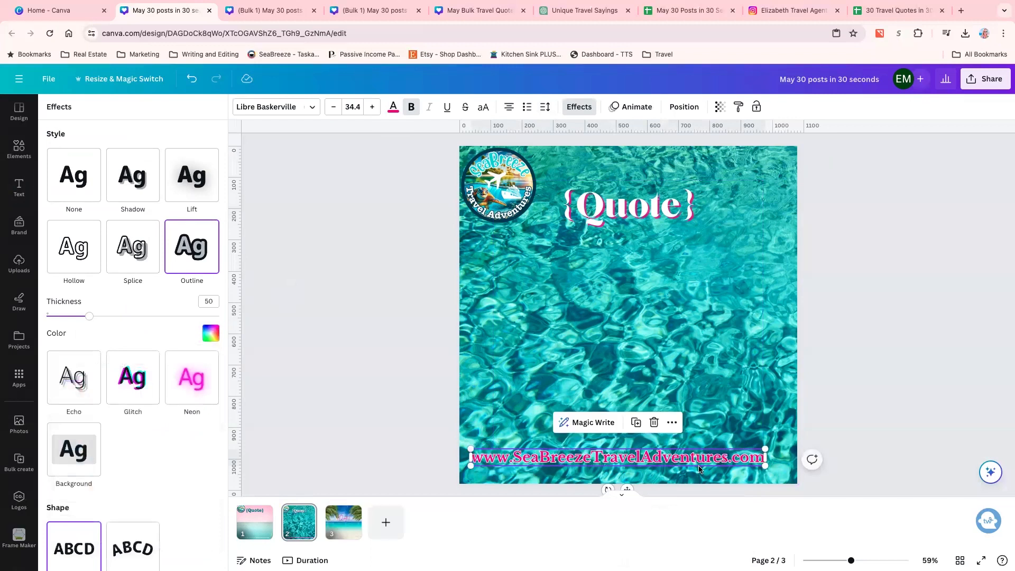
drag(765, 466, 772, 466)
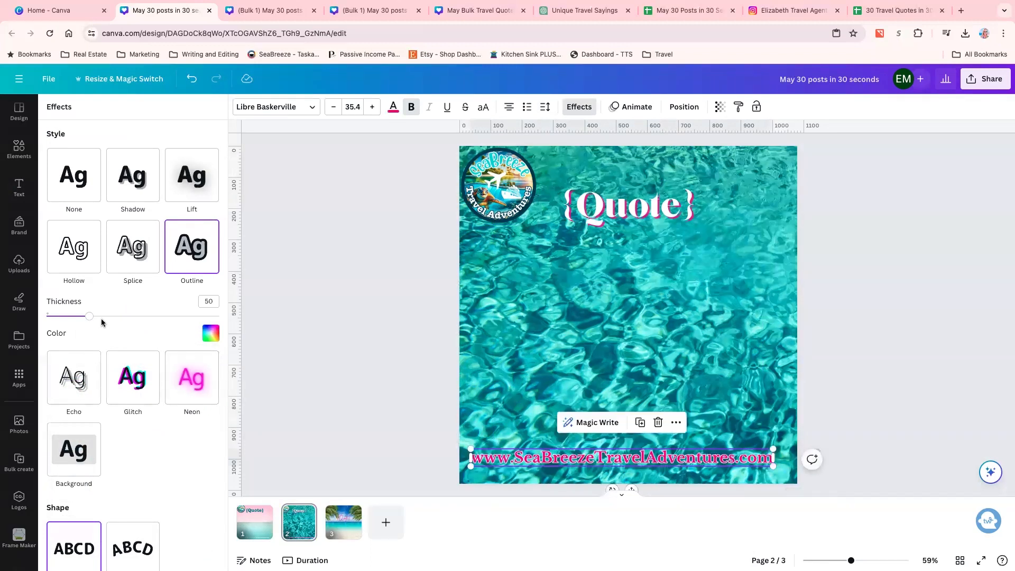
drag(92, 317, 125, 321)
click(601, 466)
click(592, 457)
drag(591, 457, 598, 457)
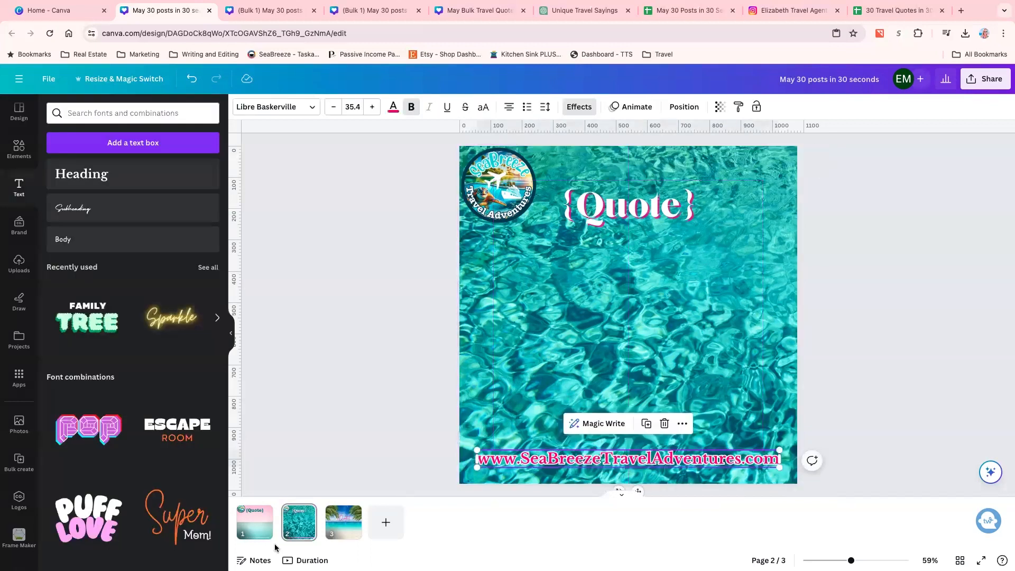
Paste the copied logo and web address onto page 3, the palm beach design.
click(344, 537)
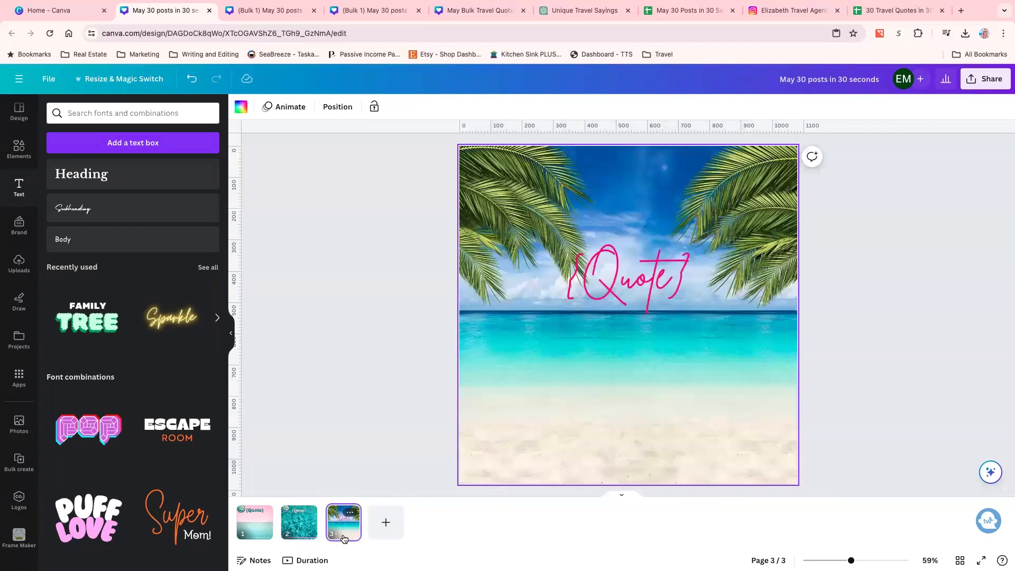
click(623, 387)
right_click(623, 387)
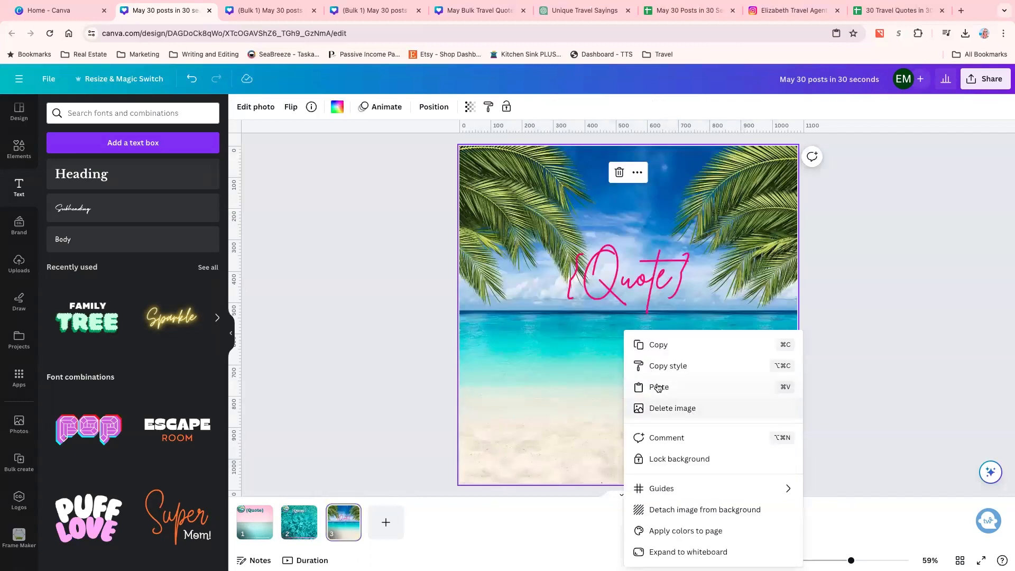
click(652, 387)
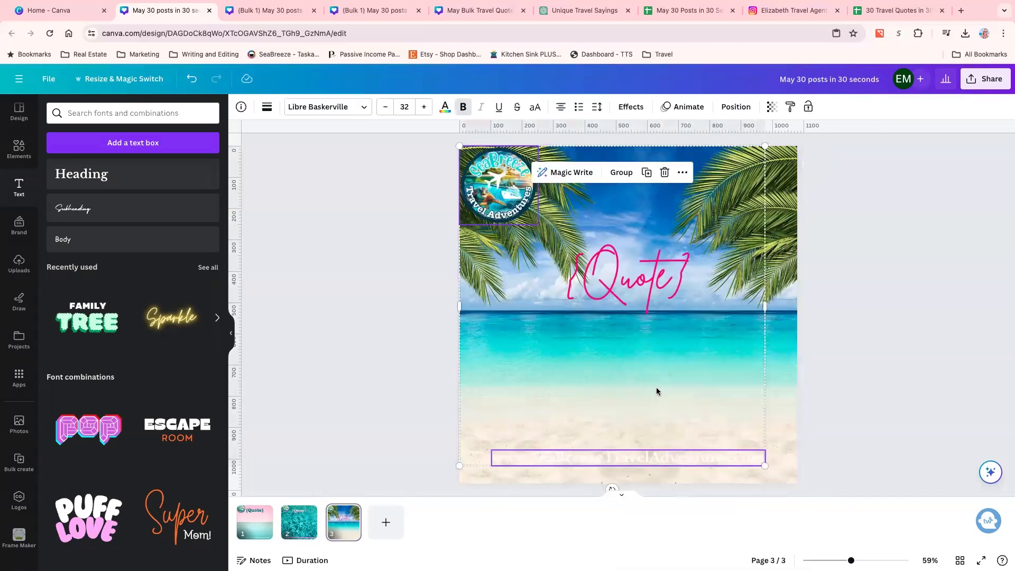
click(653, 387)
Change the web address text on page 3 to the brand dark teal.
click(609, 458)
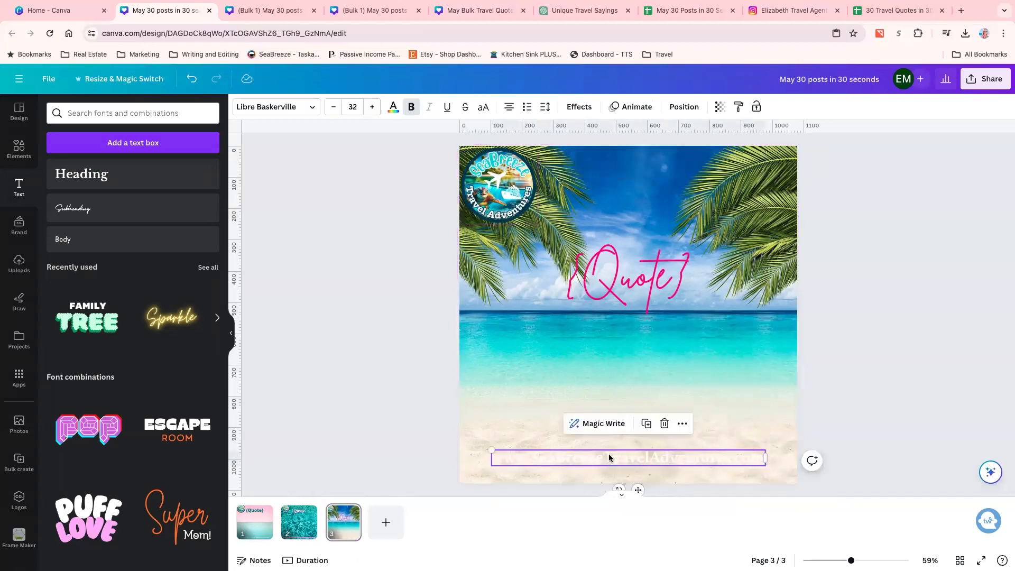
click(392, 107)
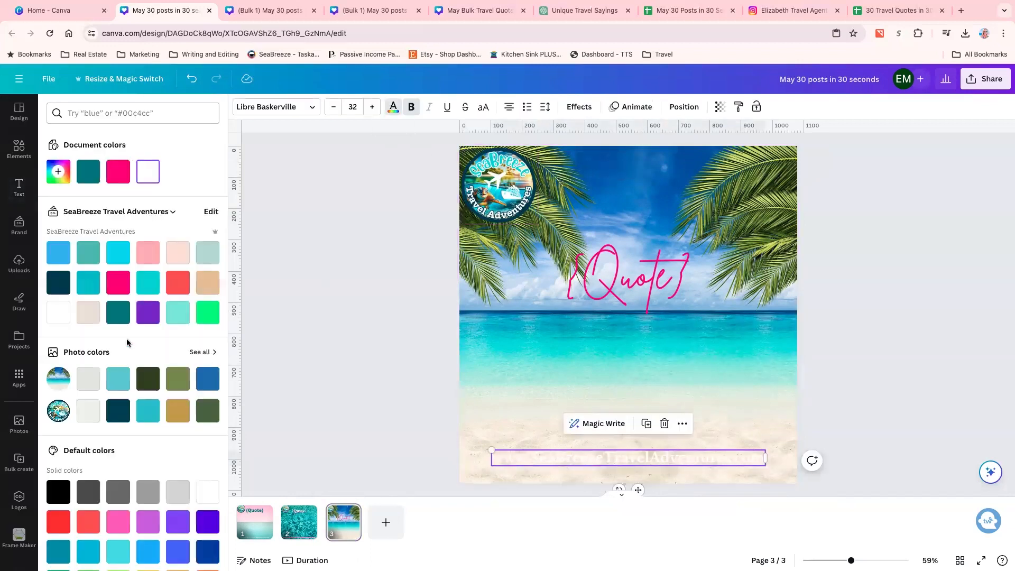
click(121, 319)
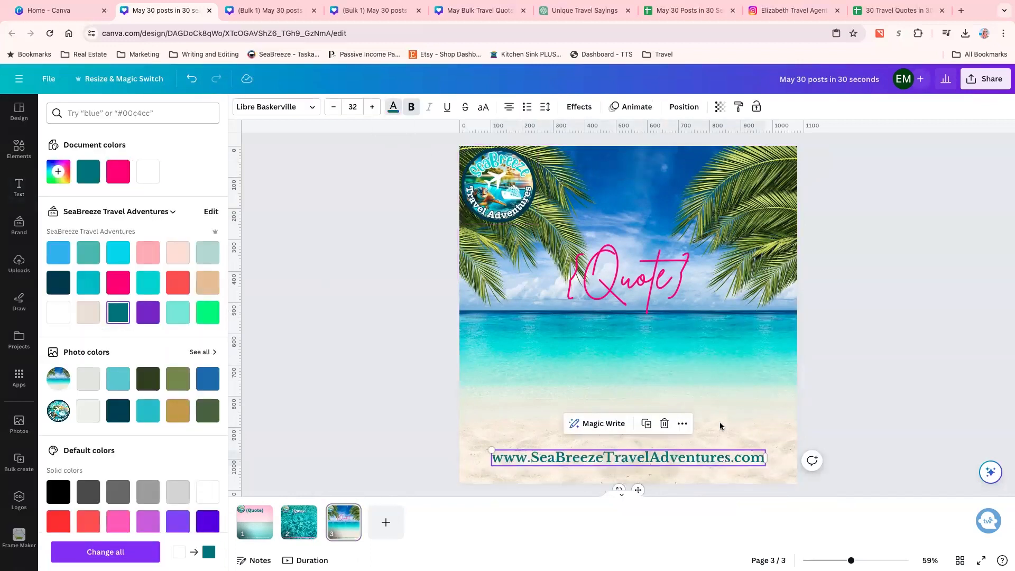
click(720, 426)
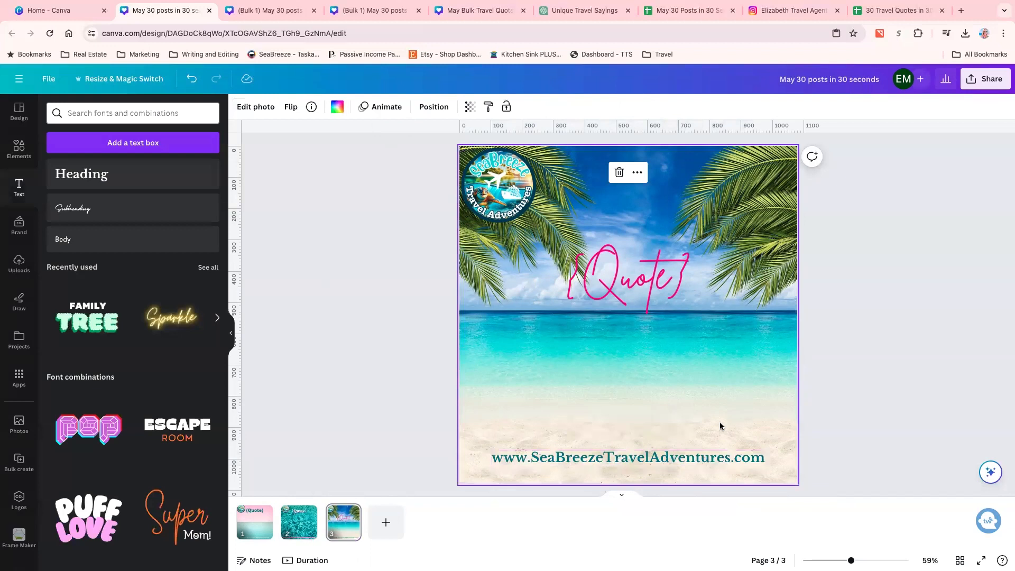
Generate 30 designs with Bulk create from the branded template, keeping all quotes selected.
scroll(16, 455, down, 2)
click(17, 387)
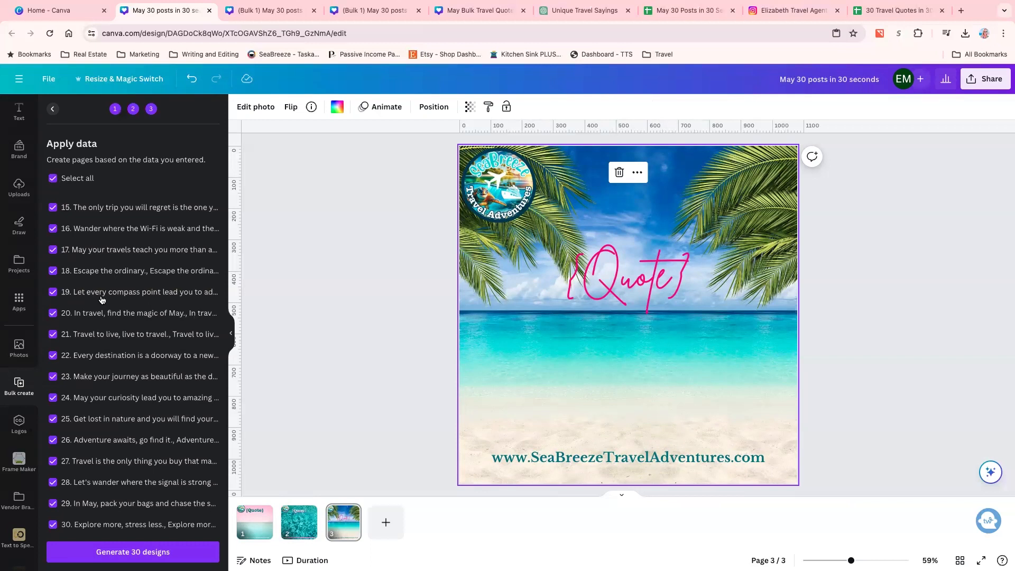
scroll(110, 297, up, 5)
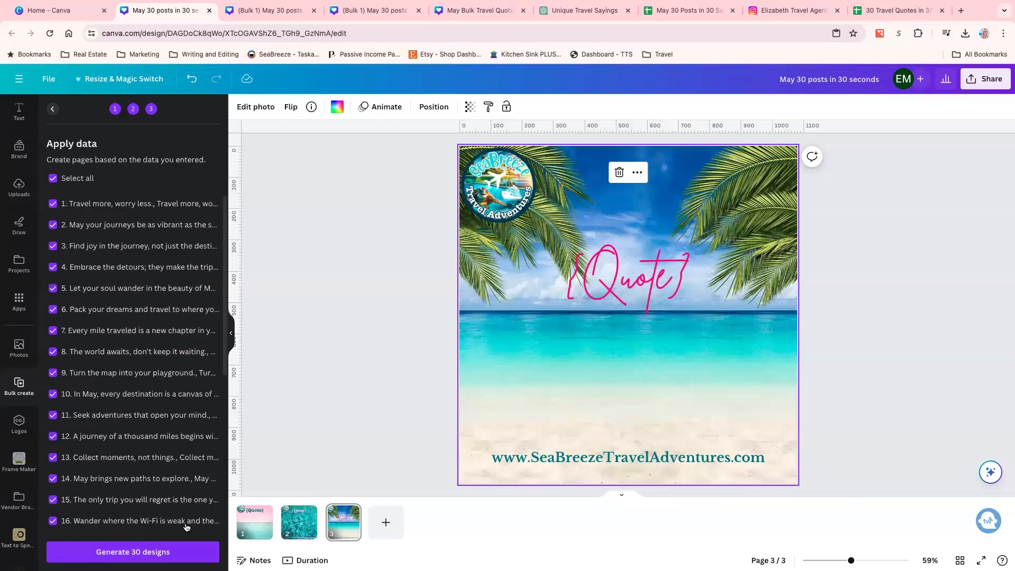
click(156, 553)
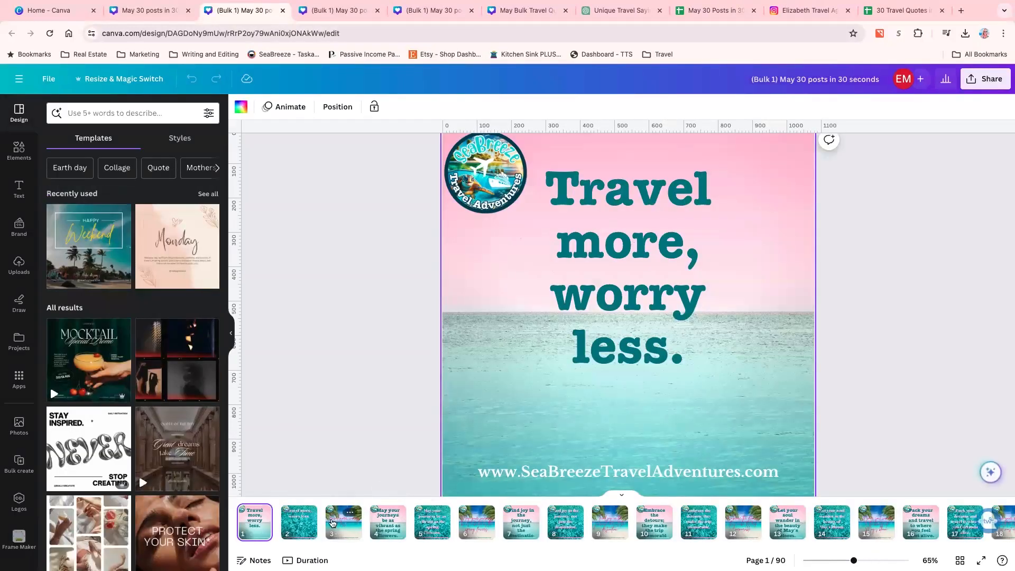
Check how the quote, logo and web address sit together on pages 2 to 6 of the generated design.
click(293, 529)
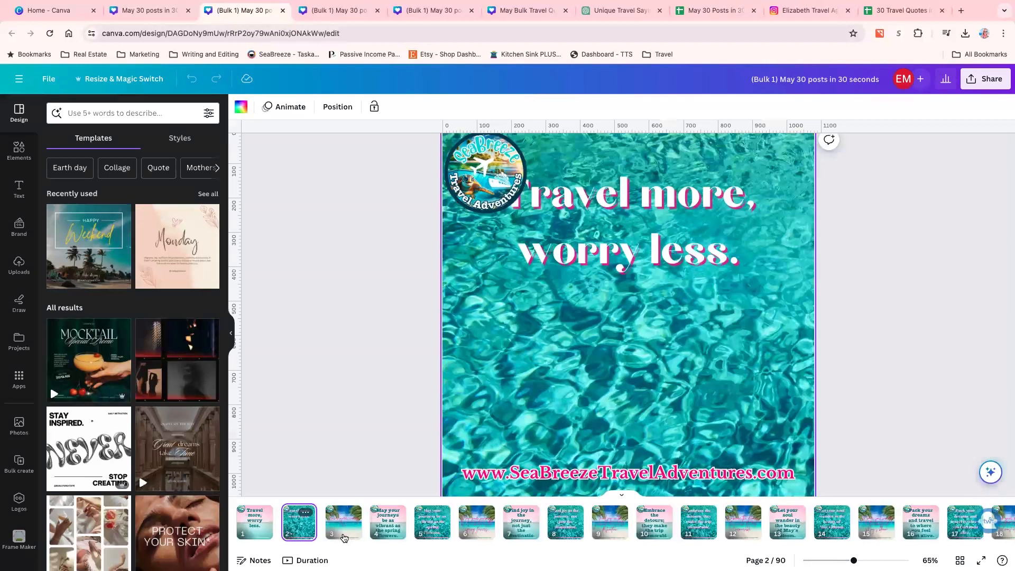
click(344, 538)
click(397, 537)
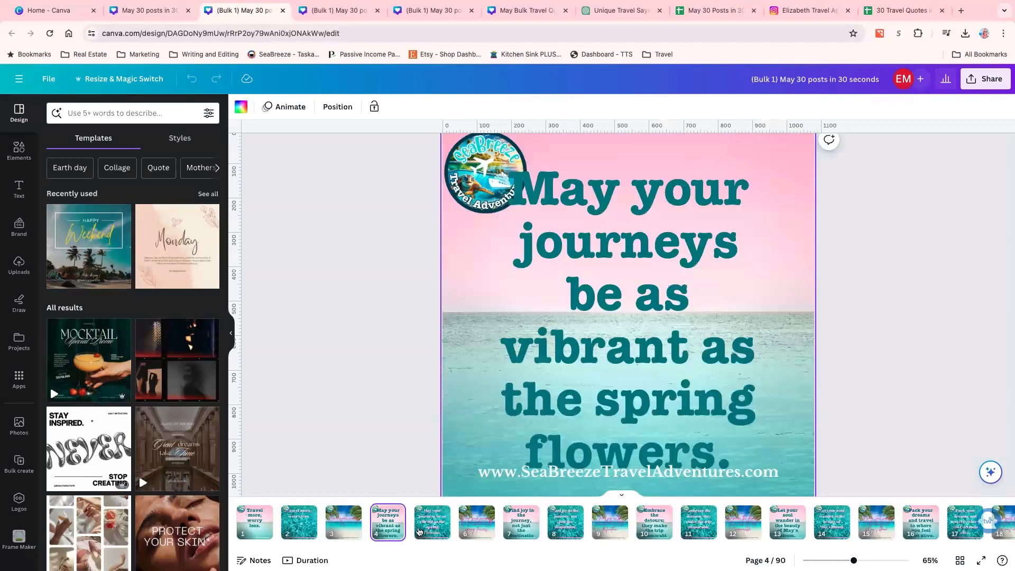
click(442, 533)
click(480, 534)
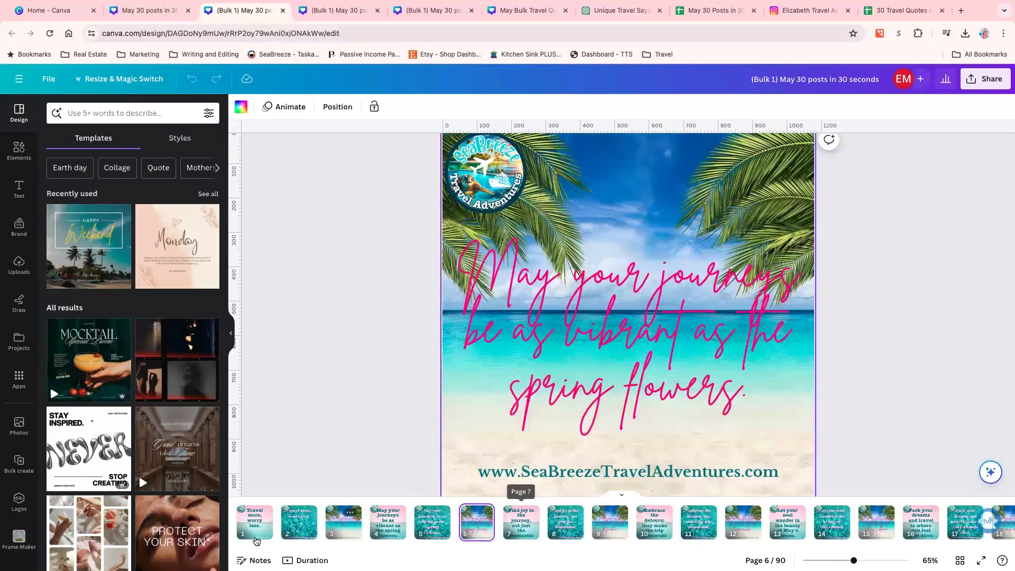
Widen the "Travel more, worry less." text box on page 1 to fit two lines and center it below the logo.
click(254, 524)
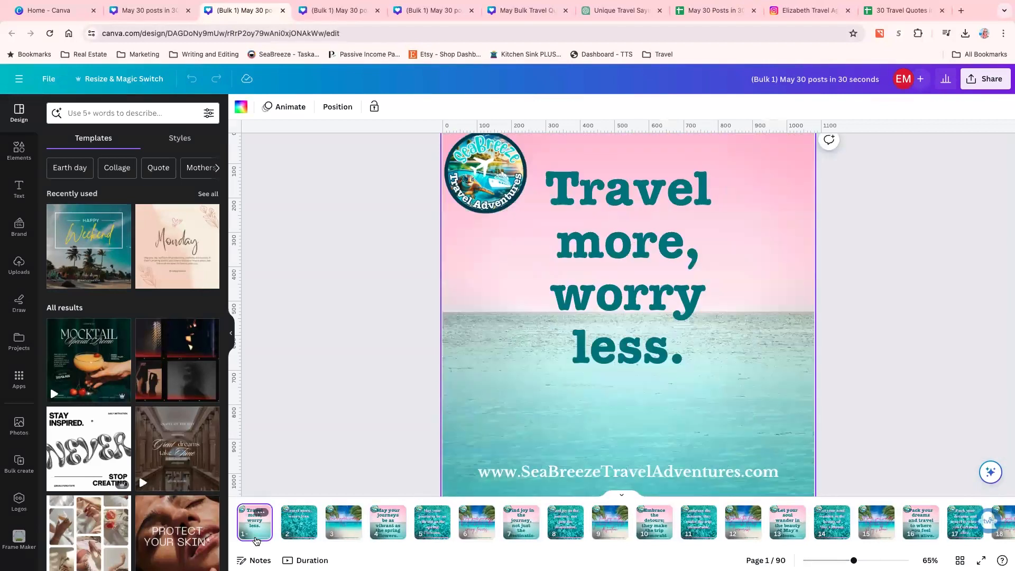
click(604, 298)
drag(765, 273, 840, 296)
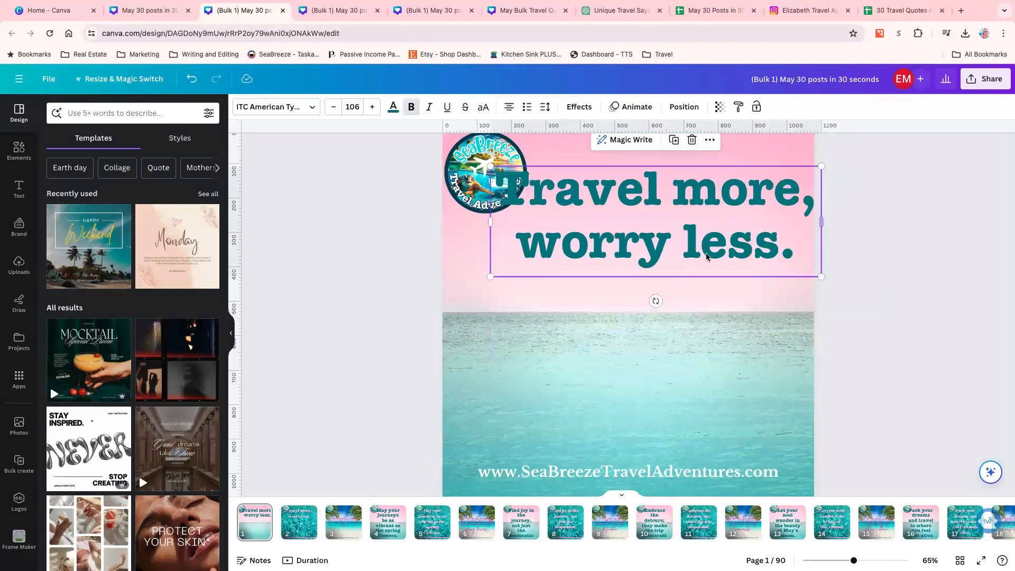
drag(707, 257, 626, 272)
drag(608, 347, 580, 433)
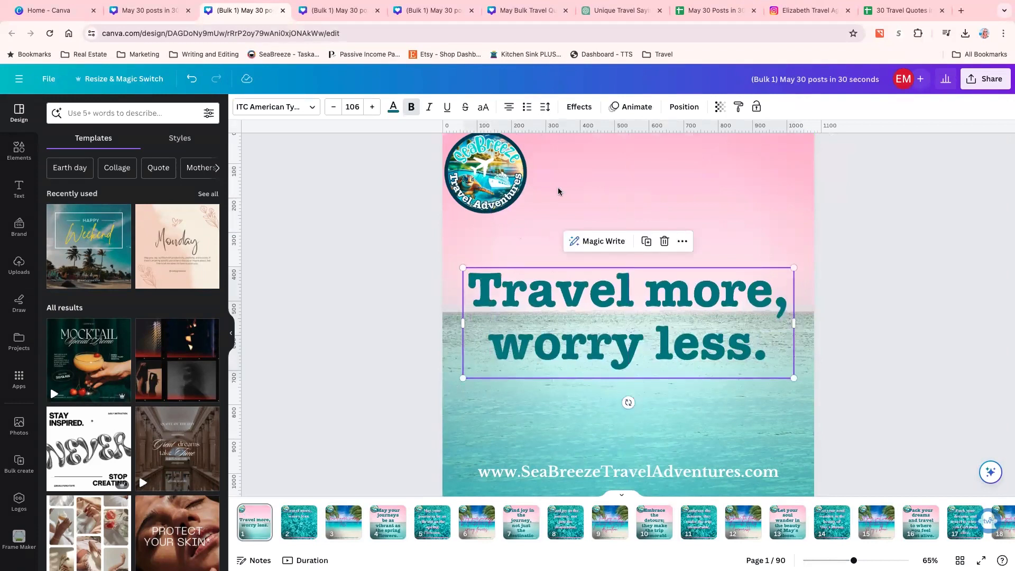
Tighten the page 1 quote's line spacing to 0.79 and recenter the text on the design.
click(544, 114)
drag(588, 179, 561, 181)
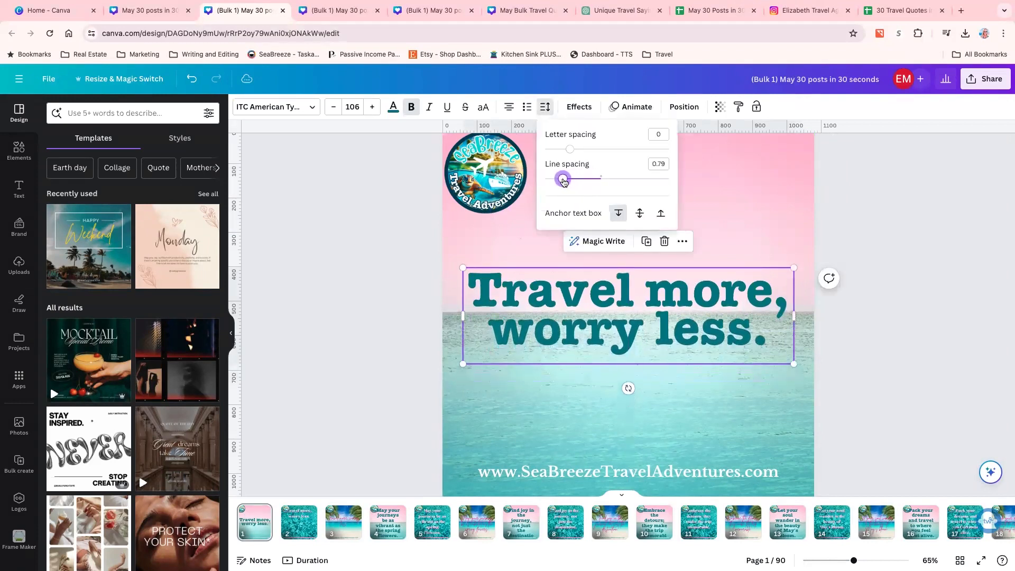
click(680, 265)
mouse_move(685, 280)
mouse_down()
mouse_move(685, 296)
mouse_move(685, 286)
mouse_up()
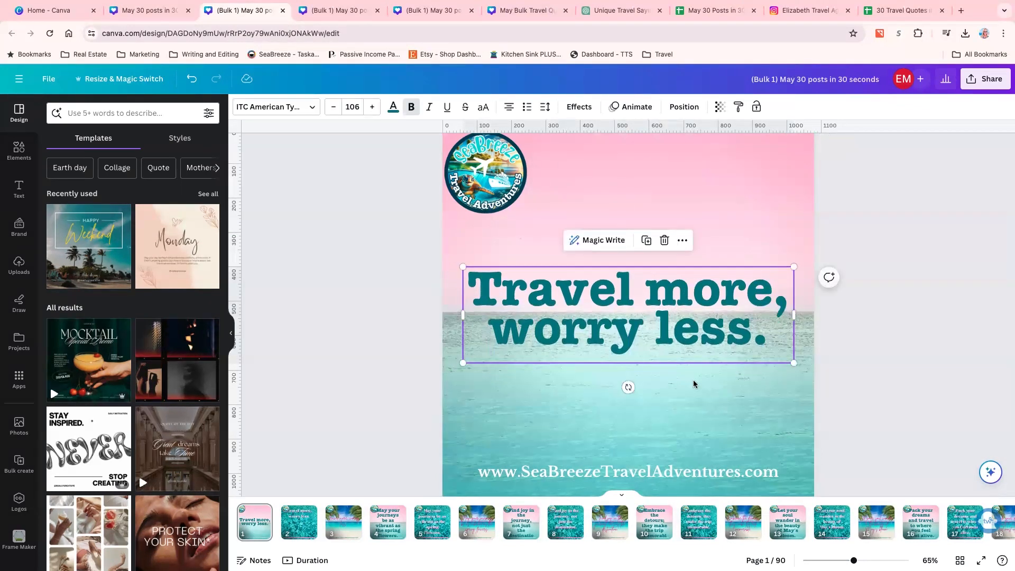
drag(853, 560, 848, 561)
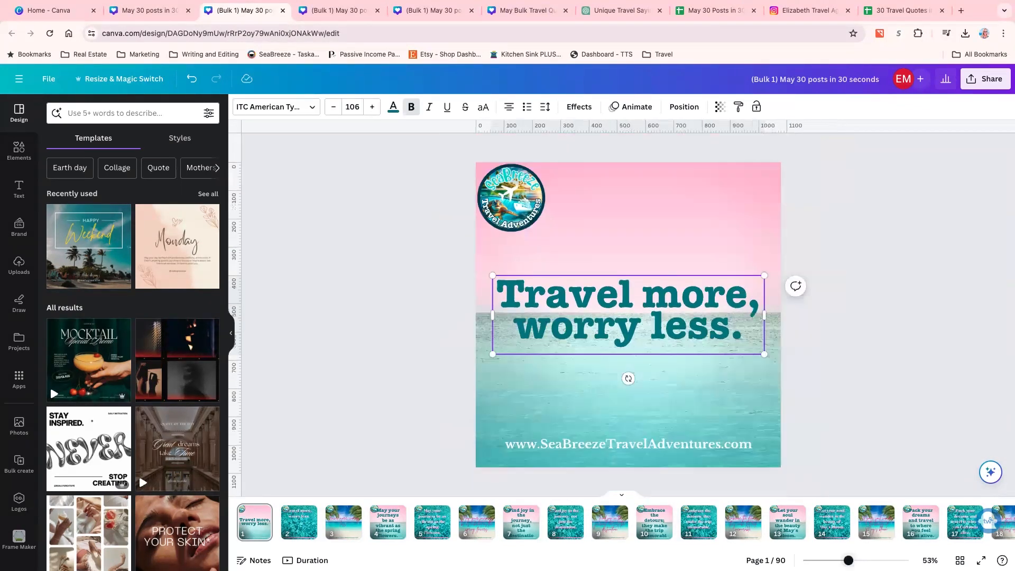
Move the page 2 quote "Travel more, worry less." below the logo and enlarge it to font size 142 on two lines.
shift+click(607, 444)
click(489, 202)
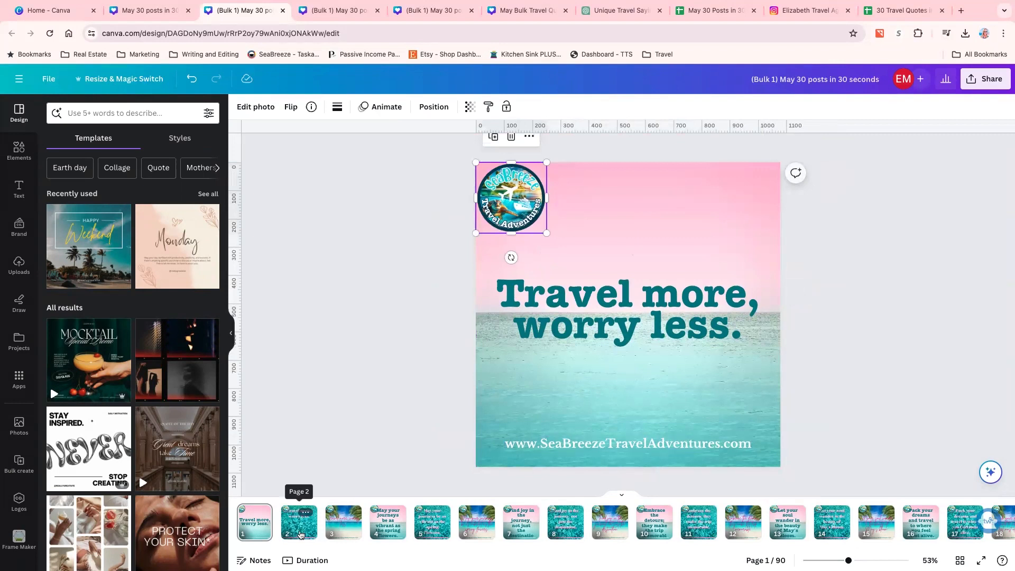
click(299, 521)
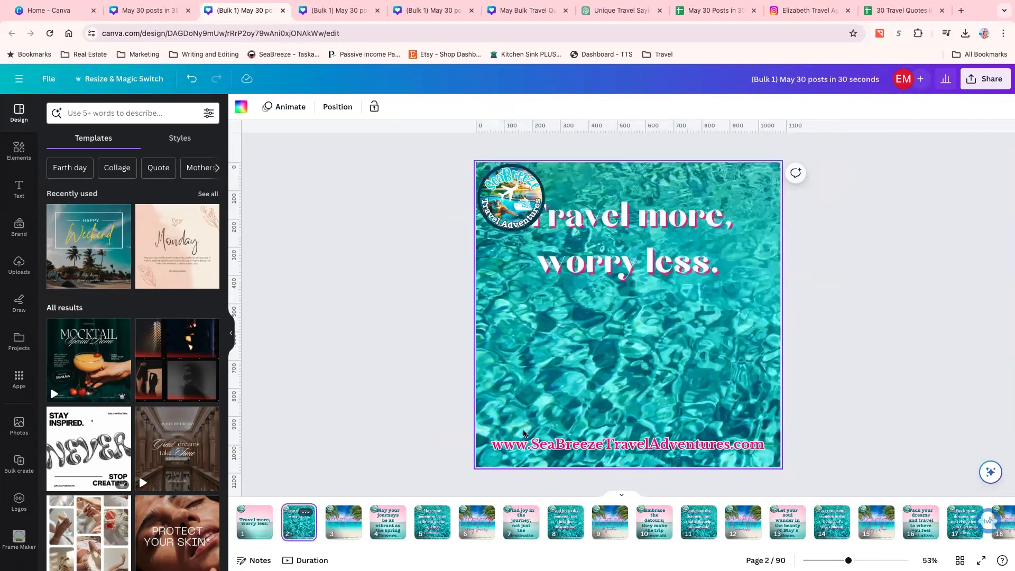
click(634, 223)
drag(752, 241, 833, 241)
drag(680, 230, 681, 293)
drag(834, 301, 813, 301)
drag(674, 278, 648, 278)
drag(785, 305, 713, 307)
drag(713, 349, 791, 440)
Tighten the page 2 quote's line spacing to 0.85 and recenter the text on the design.
click(545, 107)
drag(592, 181, 566, 179)
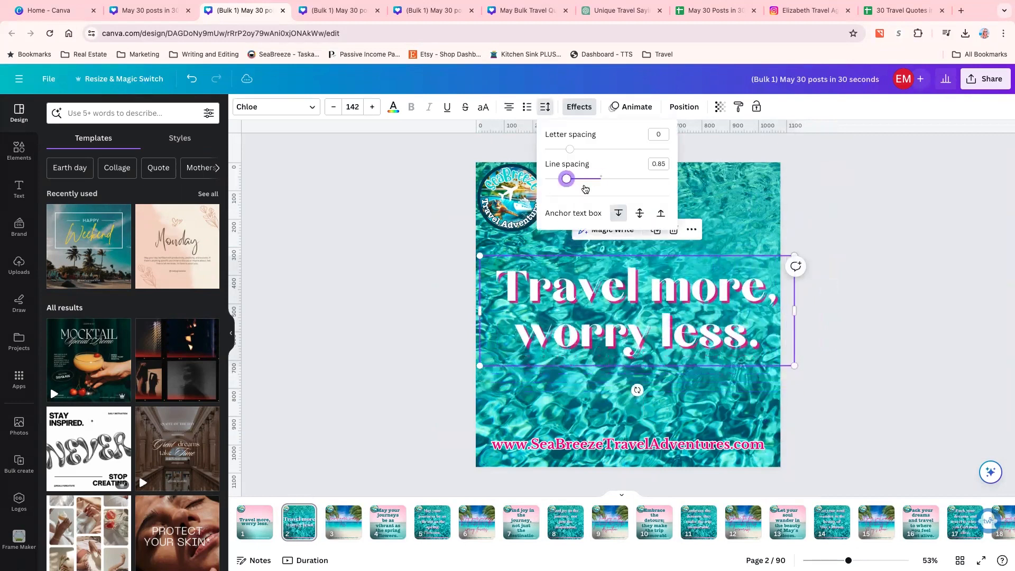
click(824, 253)
click(727, 220)
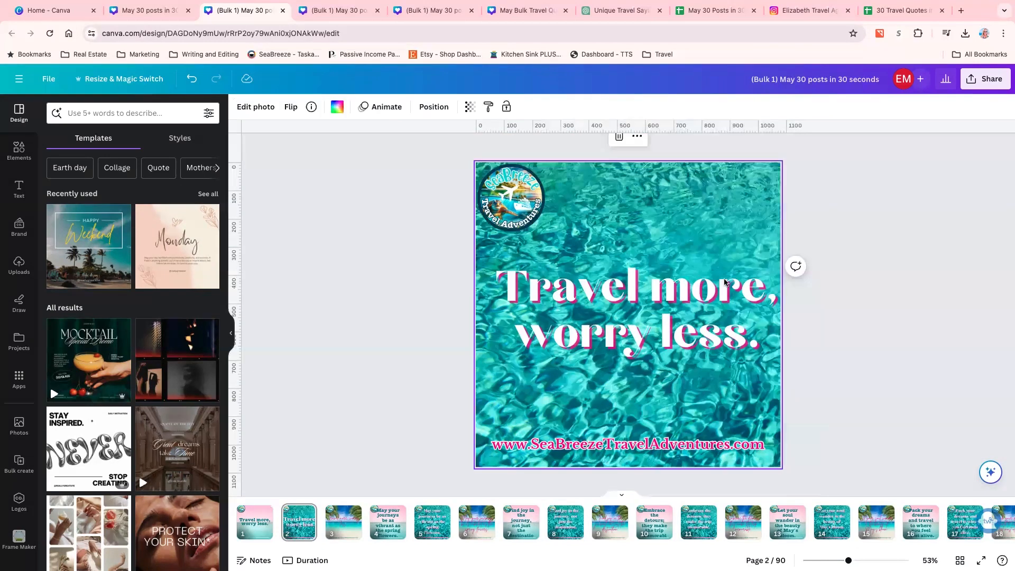
drag(720, 287, 717, 291)
click(883, 324)
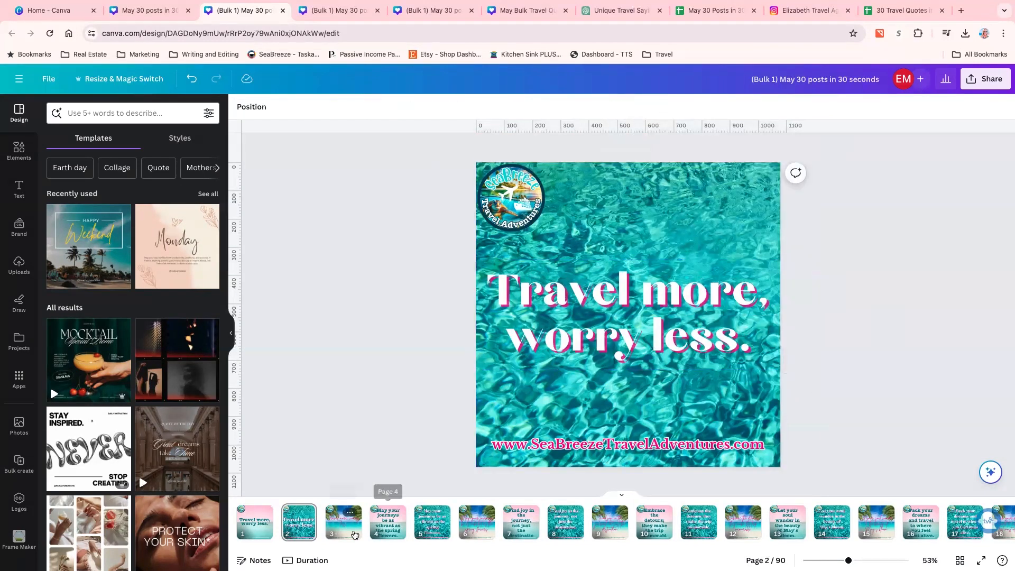
On page 3, move the script quote lower, wrap it as "Travel more, / worry less." and enlarge it to font size 133.
click(343, 522)
drag(622, 281, 623, 337)
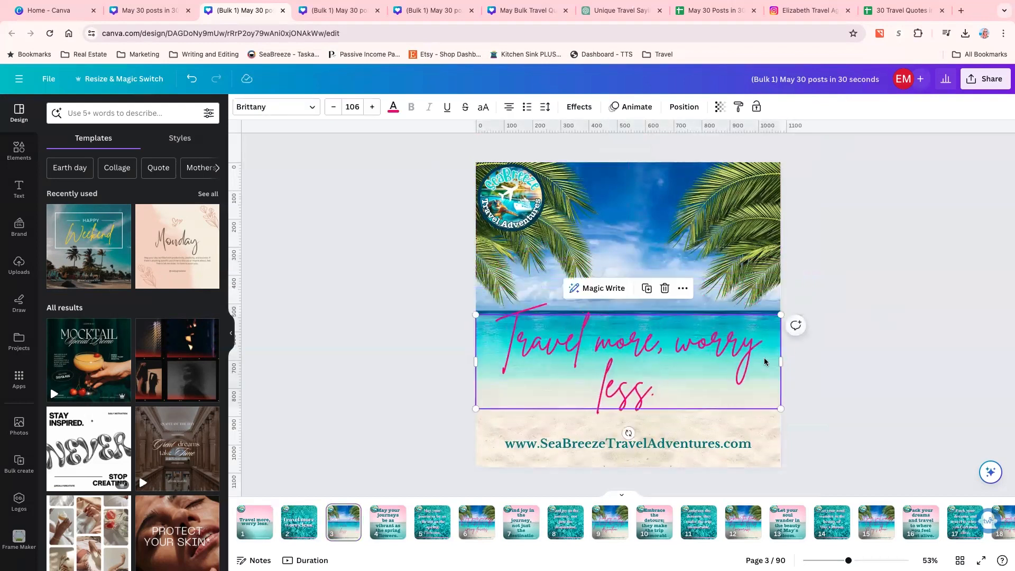
drag(783, 360, 732, 360)
drag(730, 409, 794, 426)
drag(680, 349, 681, 329)
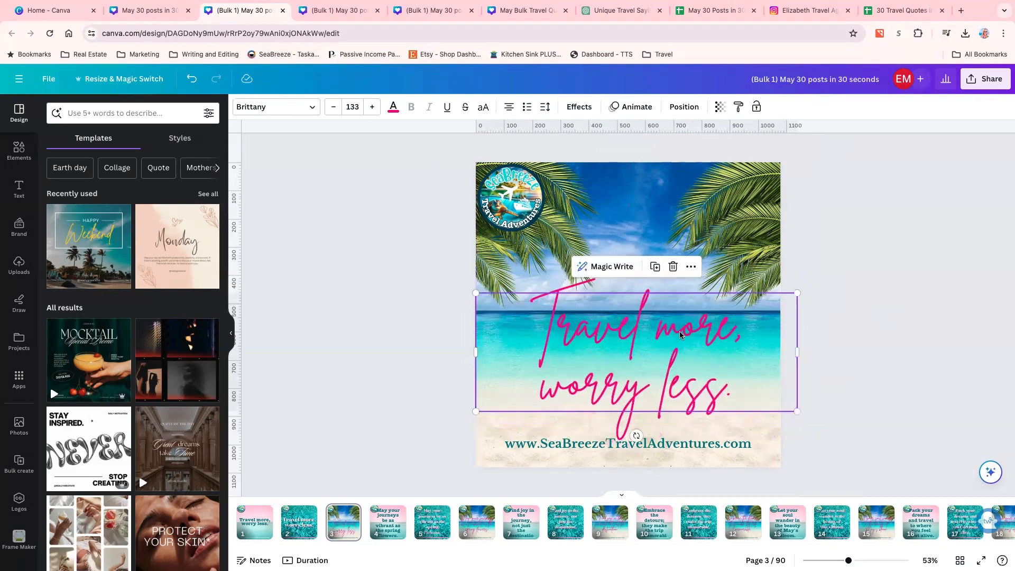
click(936, 302)
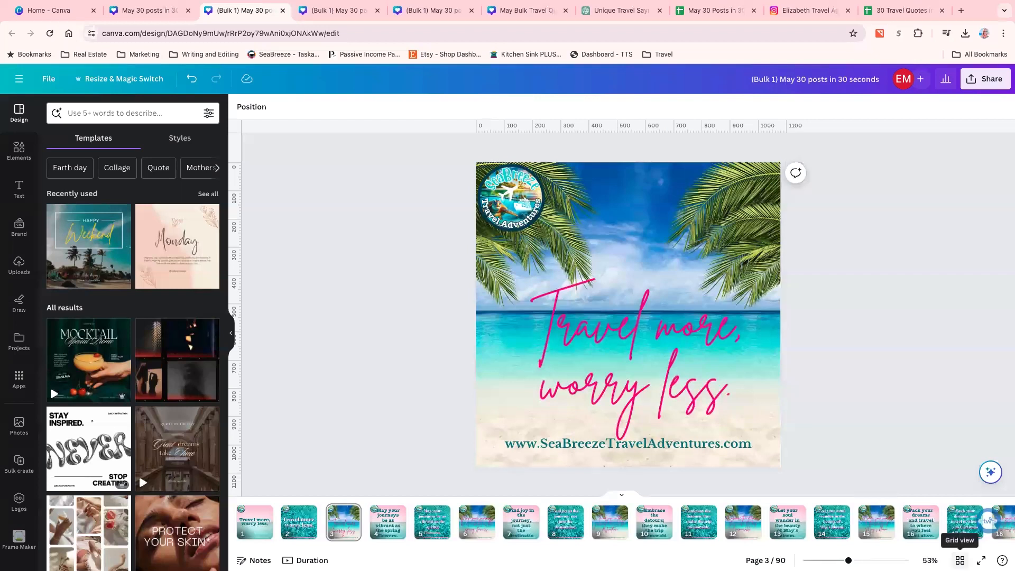
In grid view, move the pink "May your journeys be as vibrant as the spring flowers." page to second position and back to fourth.
click(960, 560)
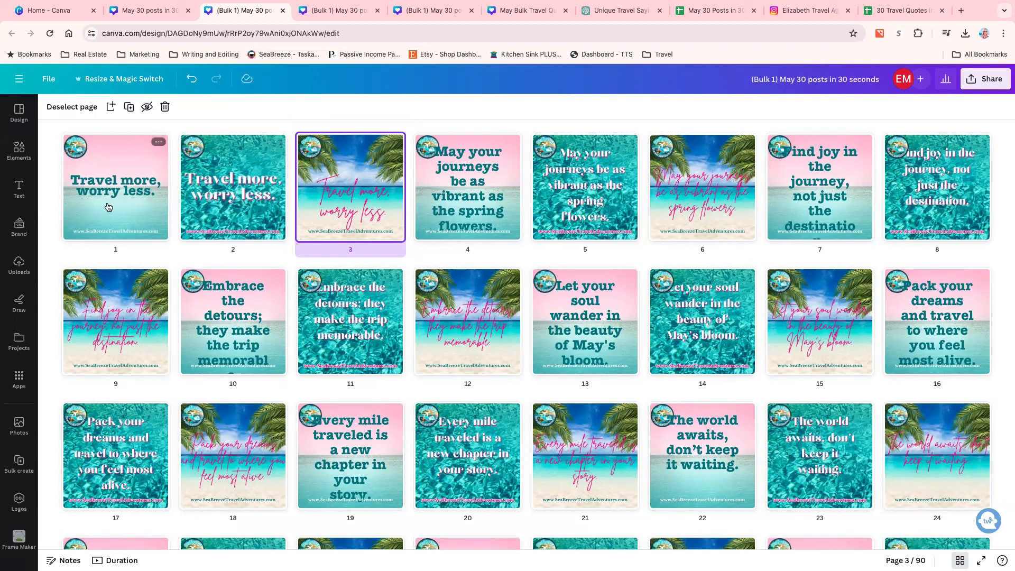
drag(485, 200, 205, 197)
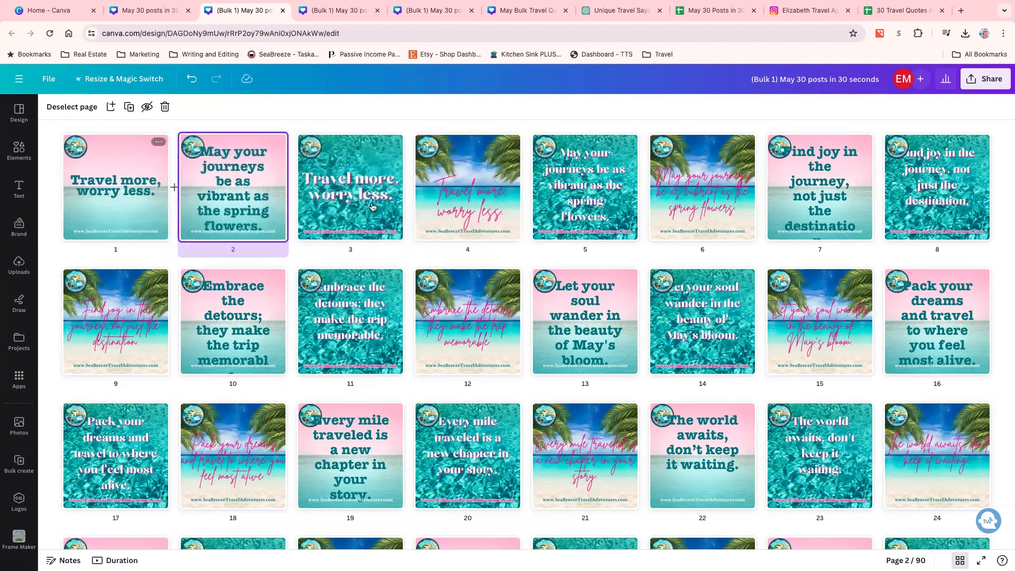
click(335, 11)
key(ctrl+Tab)
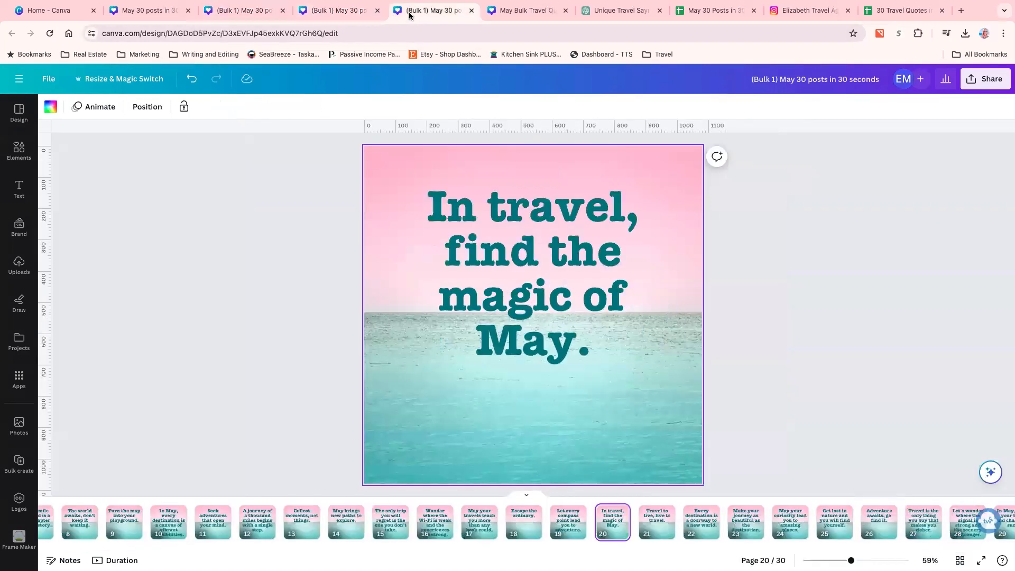
click(326, 13)
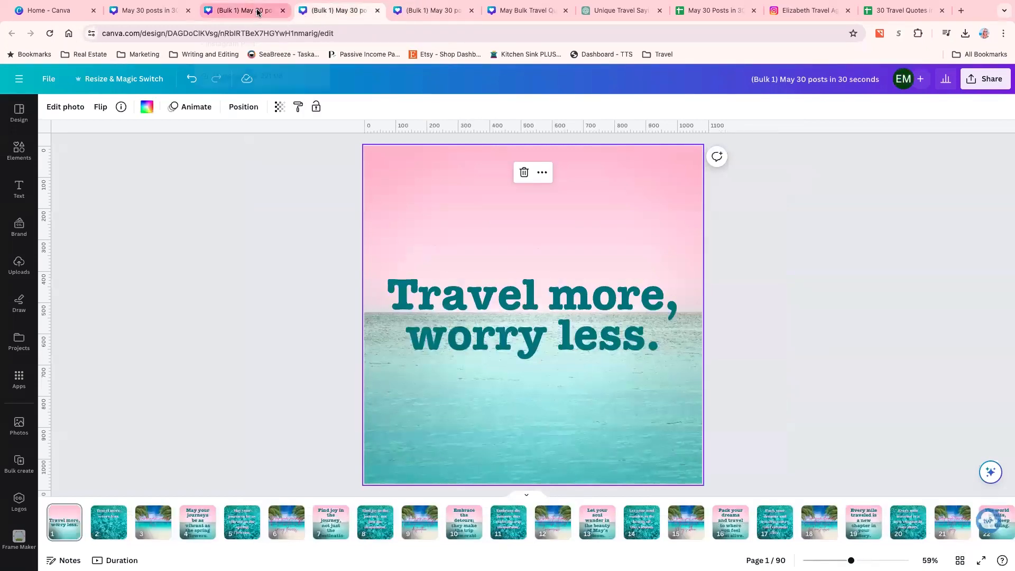
click(257, 10)
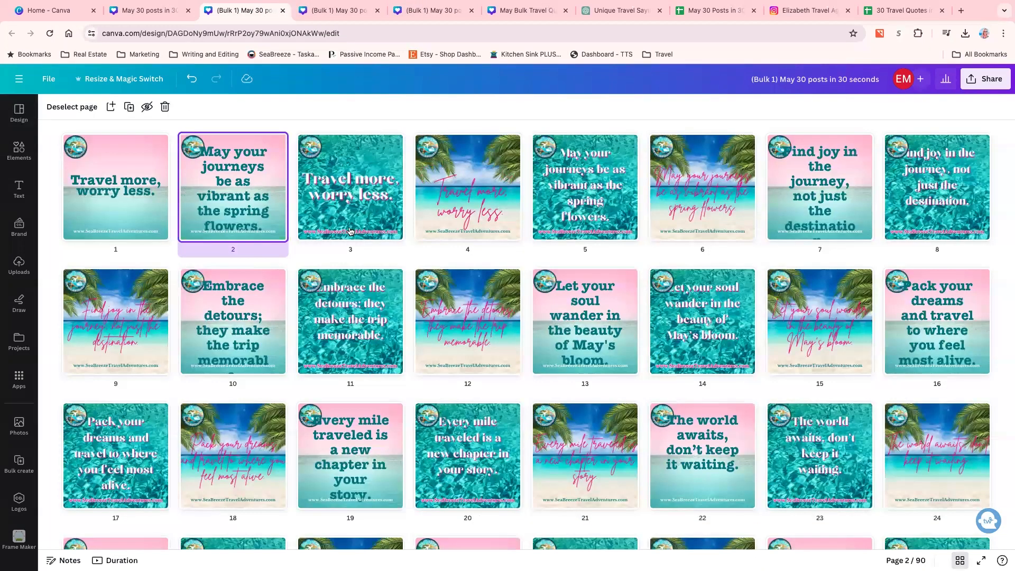
scroll(349, 231, down, 1)
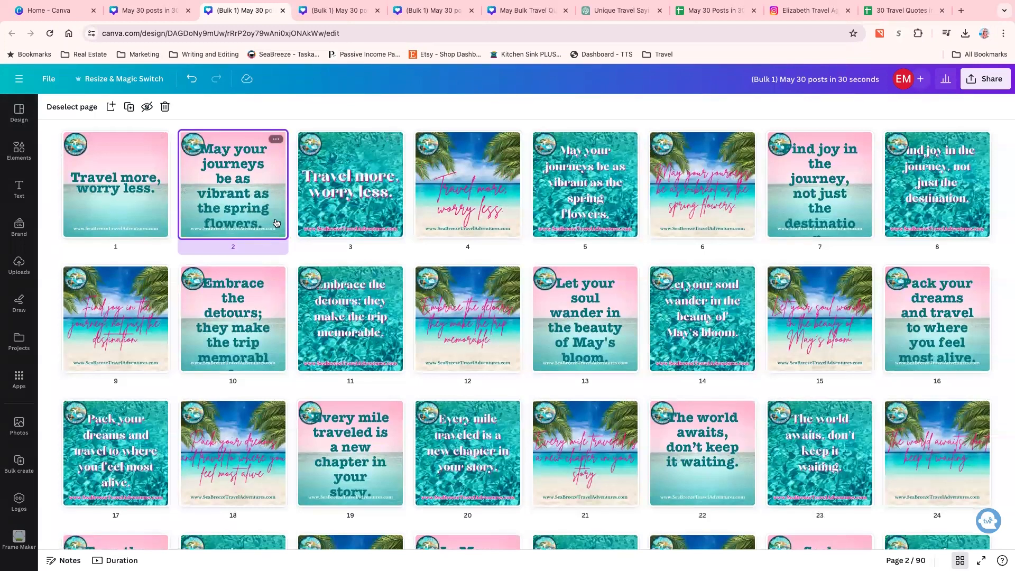
drag(238, 213, 518, 205)
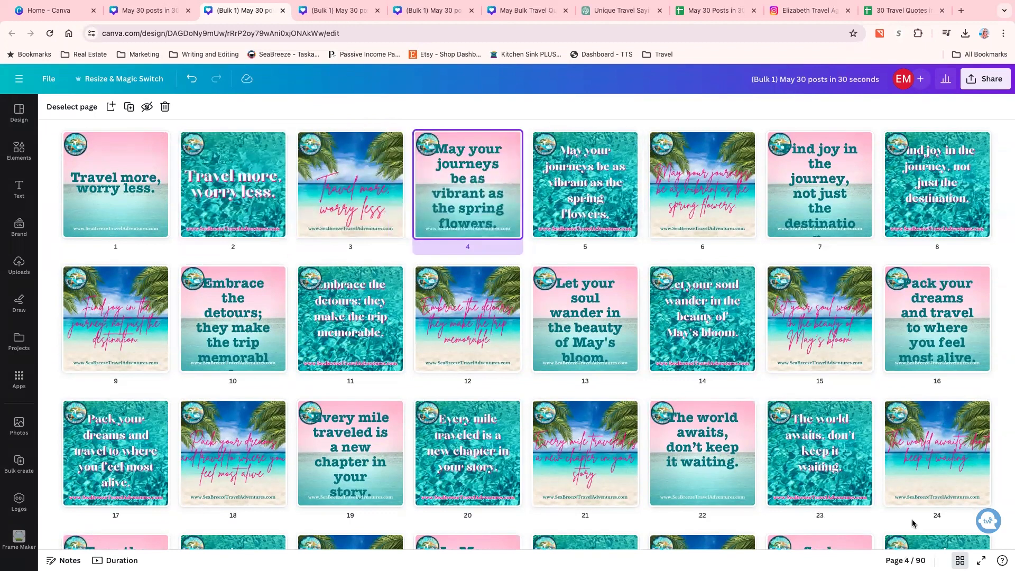
Open the PNG download settings and exclude pages 2 and 3 from the page selection.
click(985, 79)
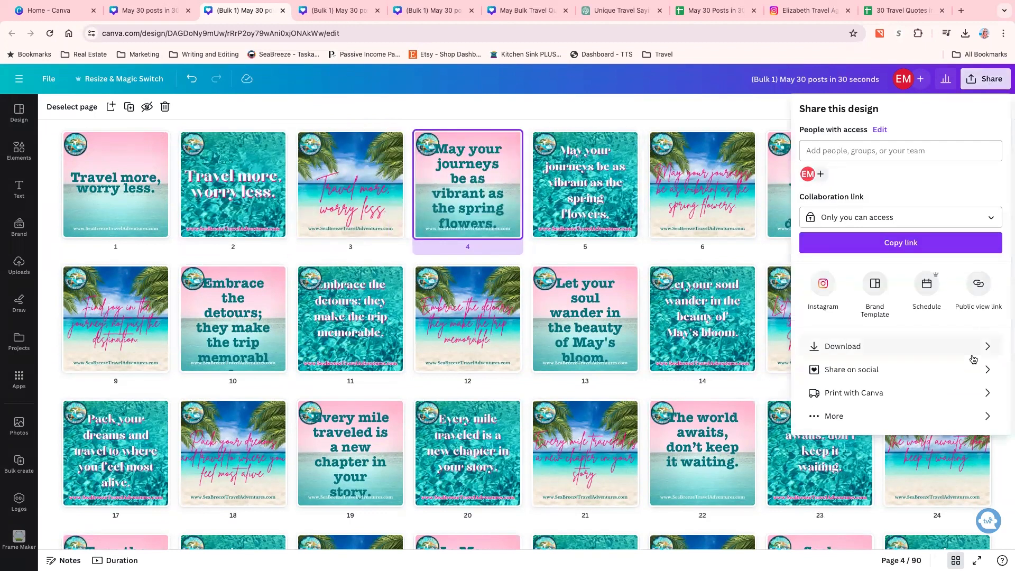
click(984, 346)
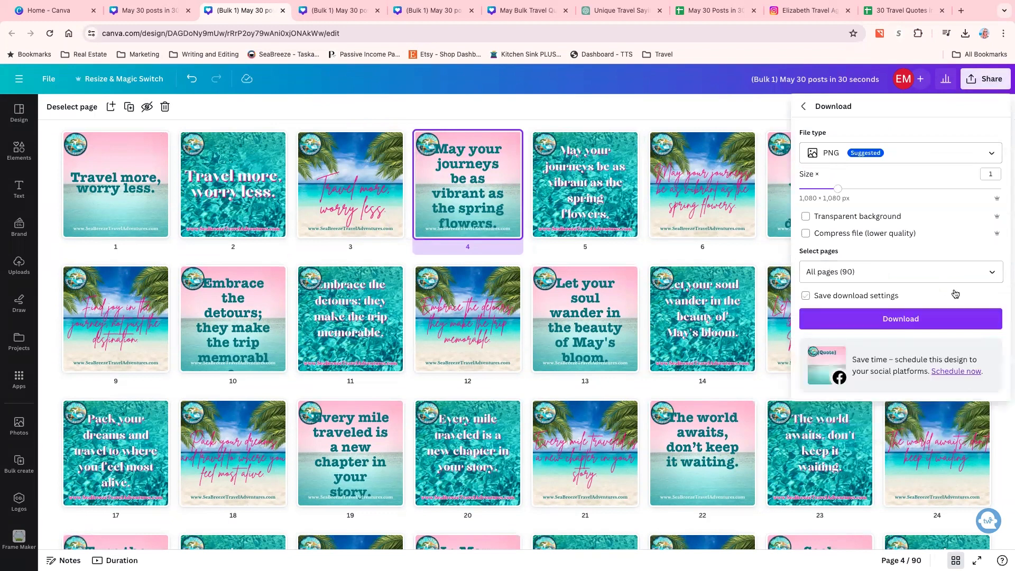
click(994, 274)
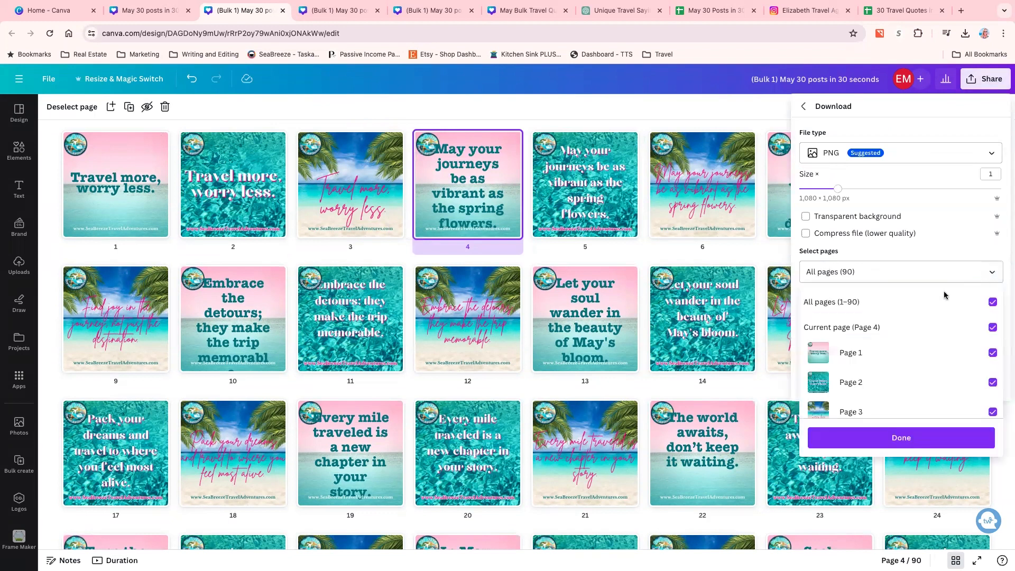
scroll(815, 375, down, 1)
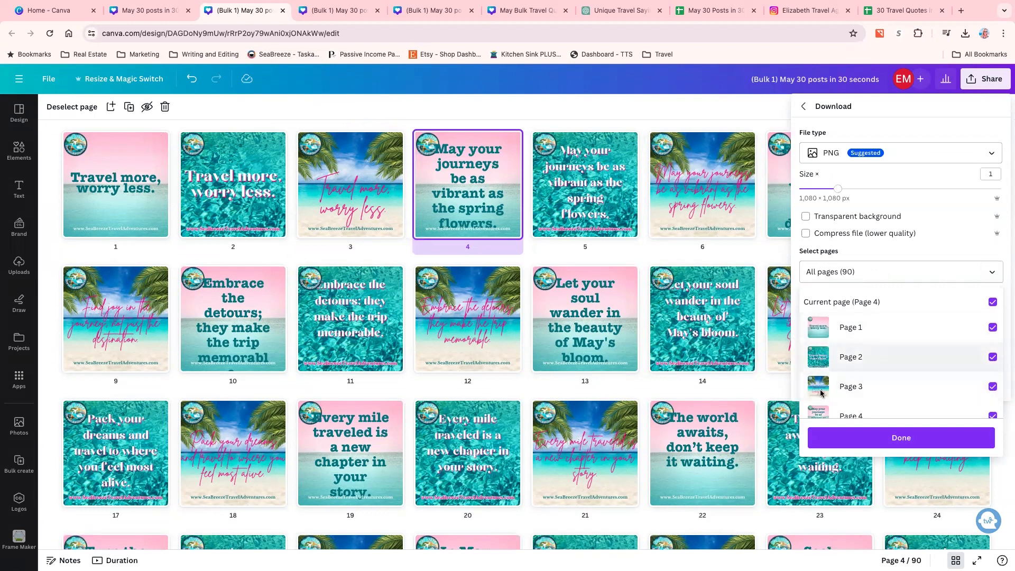
click(991, 358)
click(992, 386)
scroll(939, 390, down, 1)
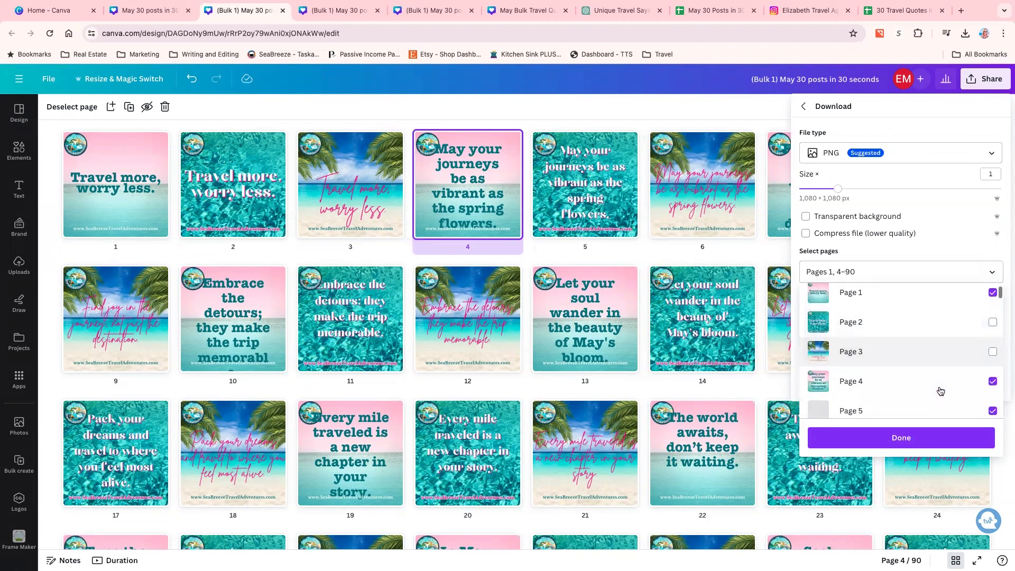
scroll(938, 390, up, 2)
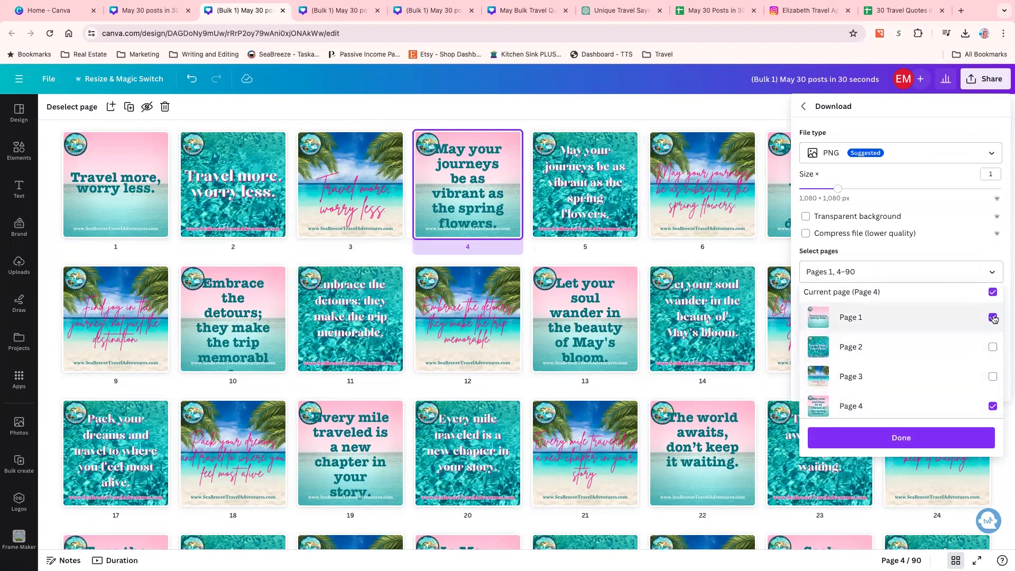
Exclude pages 4 and 6 from the download as well, confirm the page selection and close the download settings.
scroll(922, 381, down, 1)
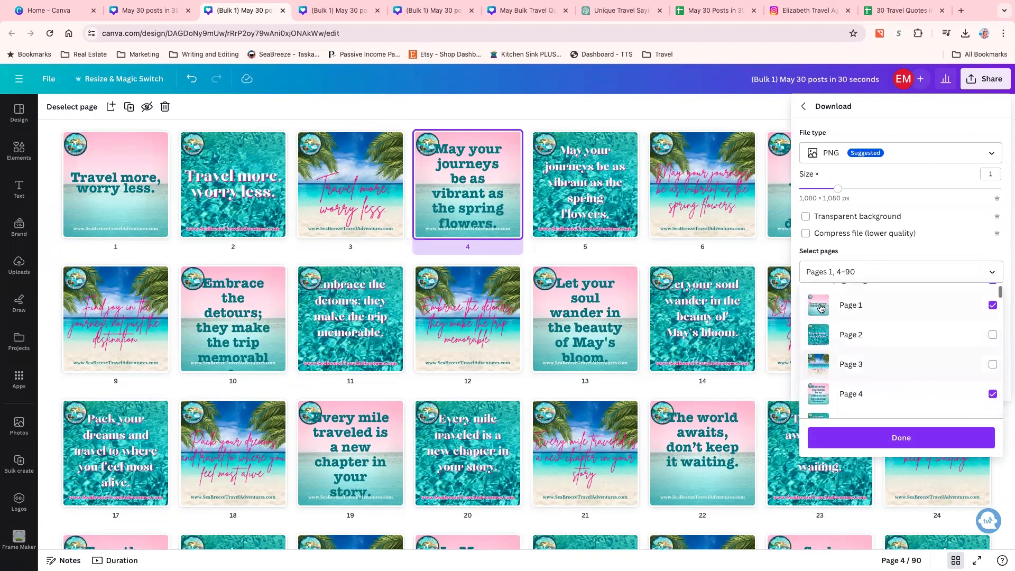
scroll(864, 328, down, 1)
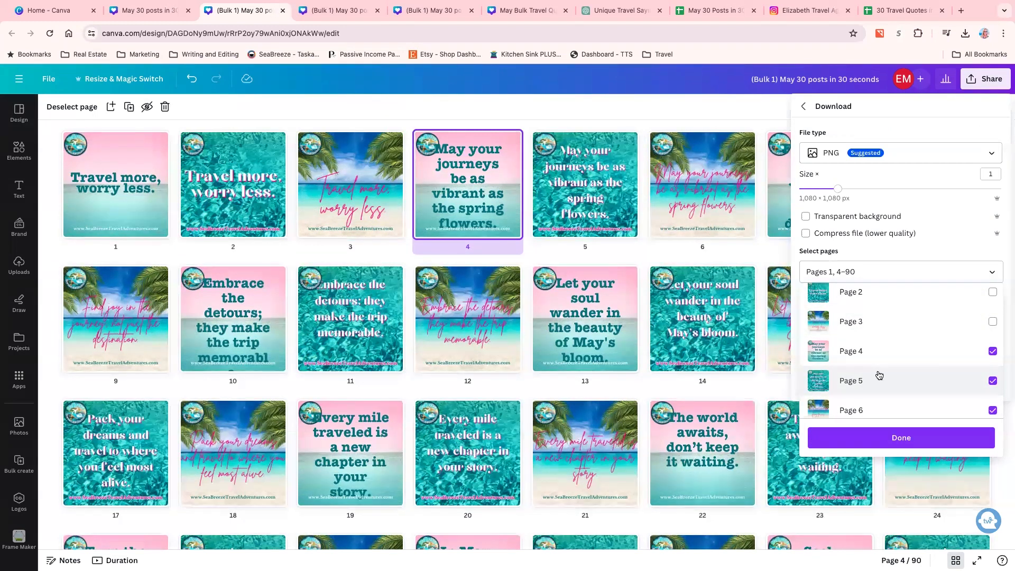
scroll(879, 375, down, 1)
click(992, 333)
click(992, 392)
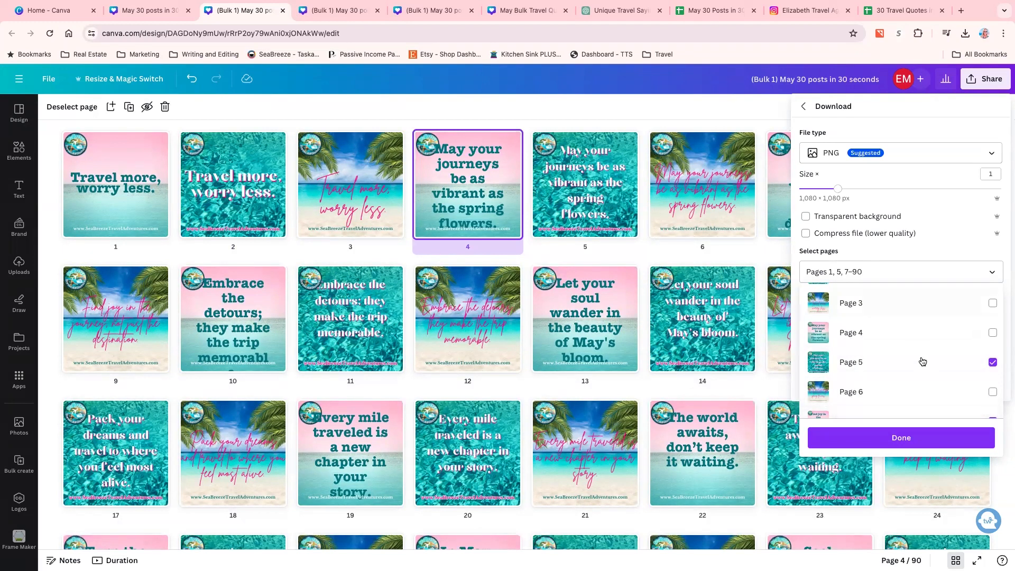
click(907, 438)
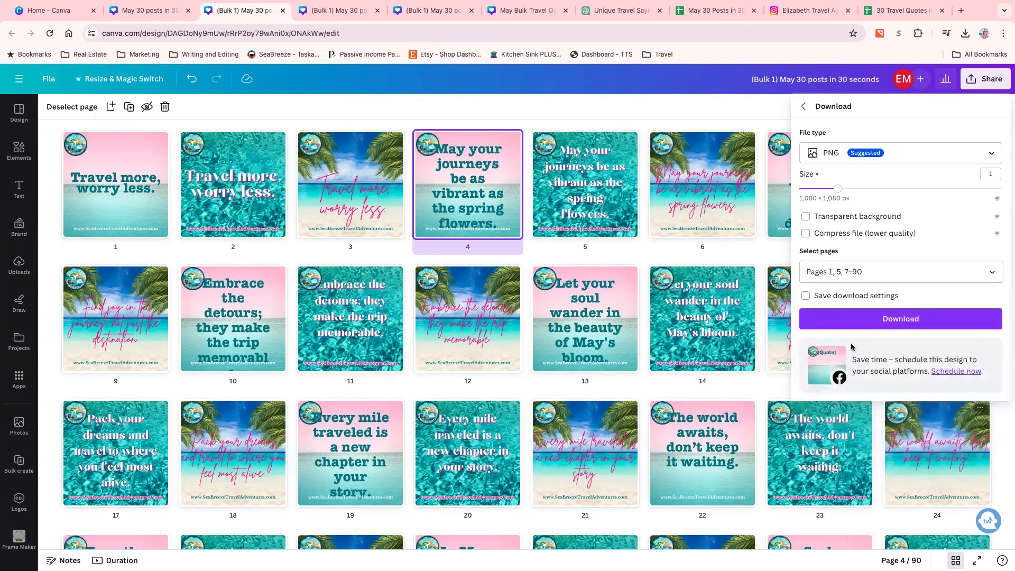
click(683, 114)
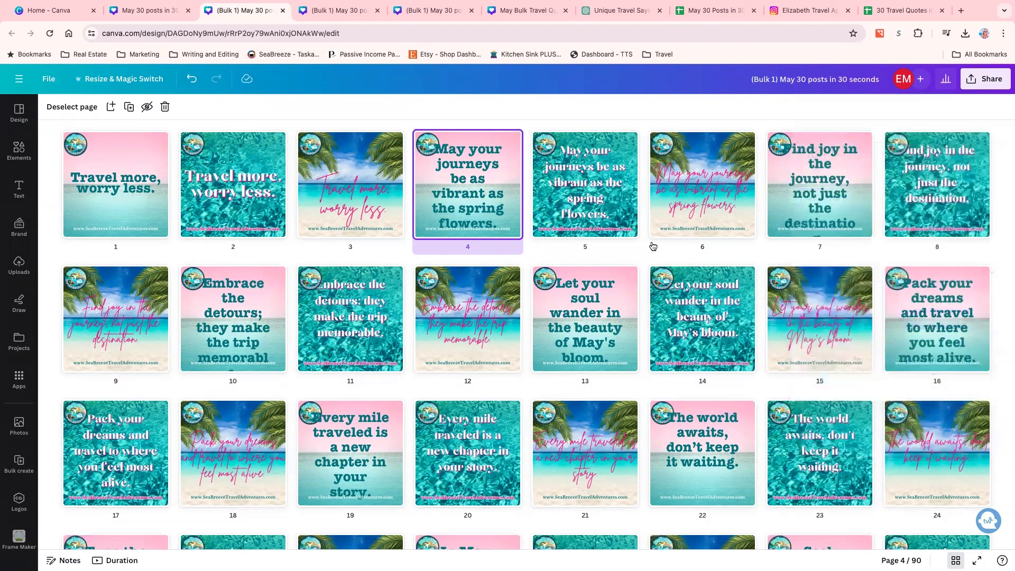
click(334, 12)
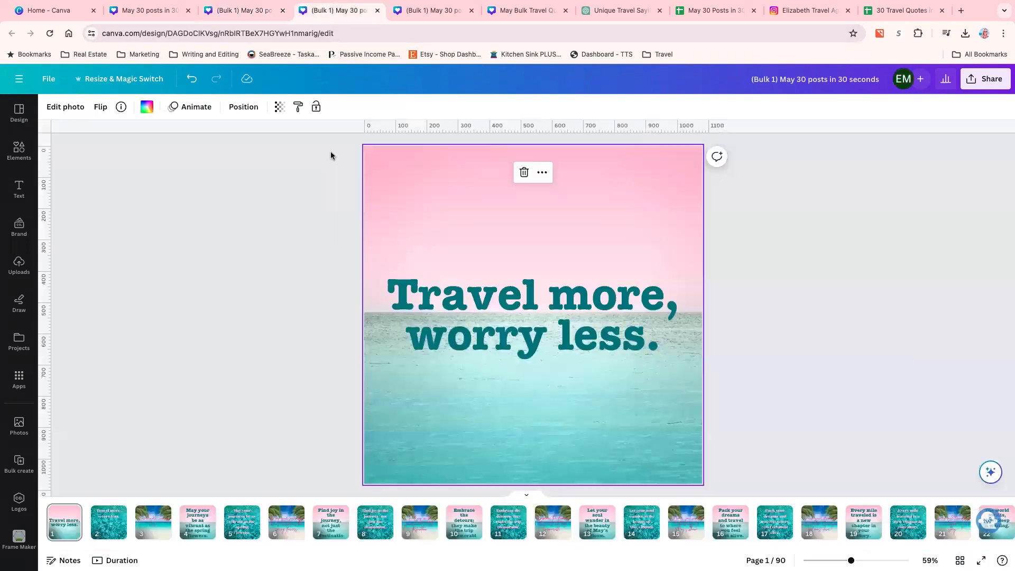
click(414, 11)
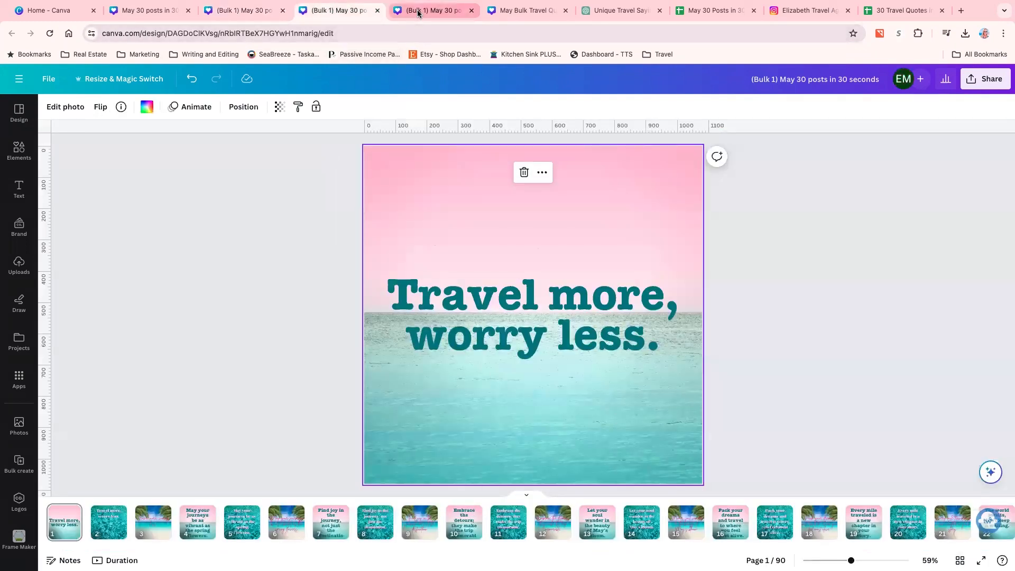
click(347, 12)
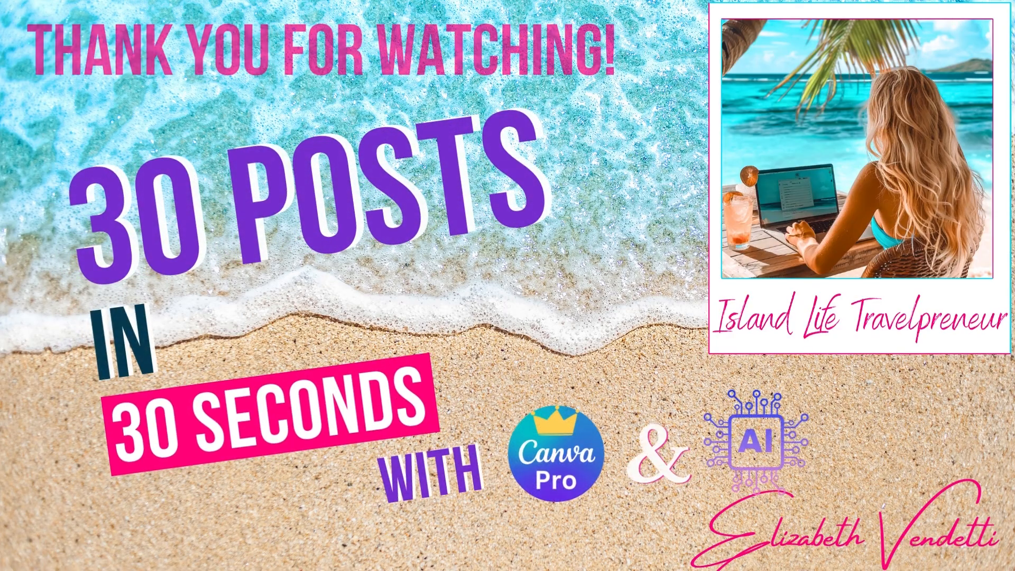